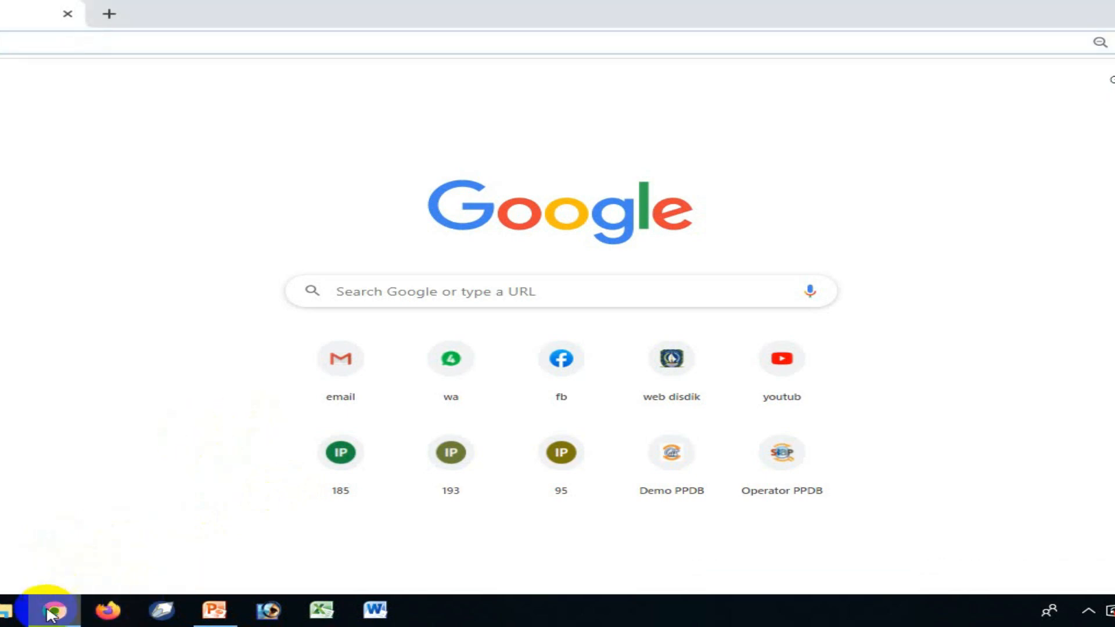
- Open the Gmail inbox at gmail.com in the Chrome browser
{"action": "mouse_move", "coordinate": [52, 620]}
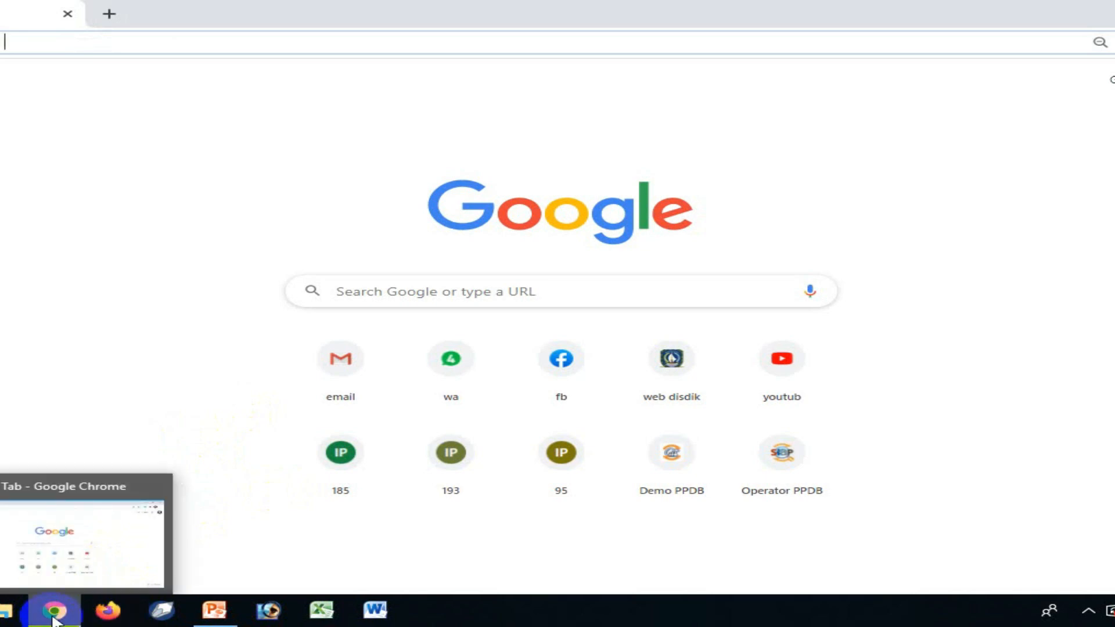
{"action": "left_click", "coordinate": [107, 611]}
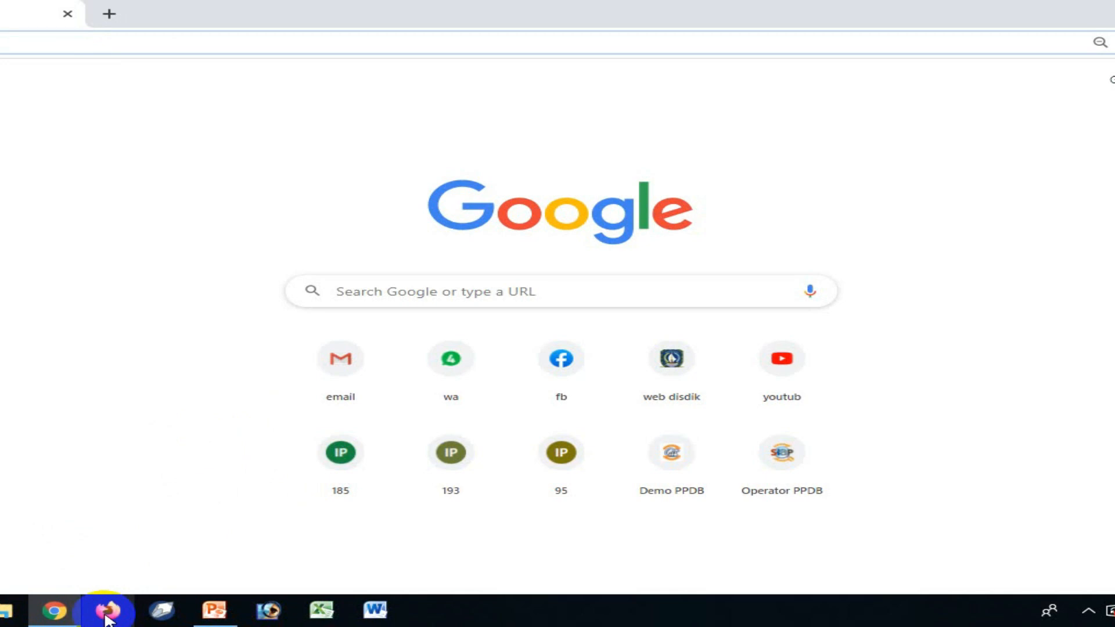
{"action": "left_click", "coordinate": [56, 613]}
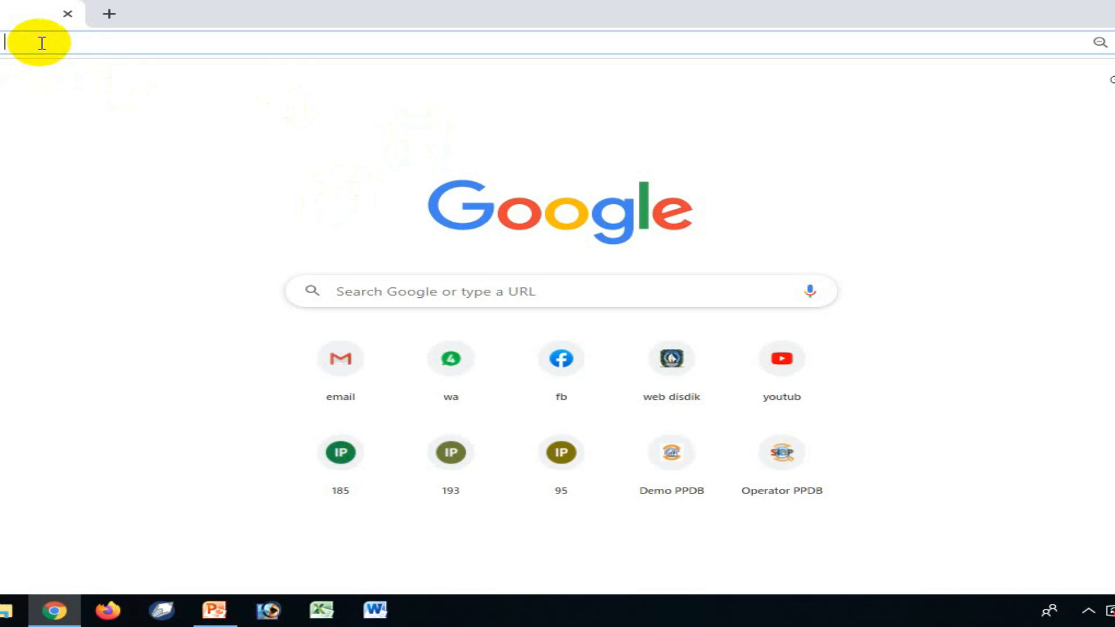
{"action": "type", "text": "gmail.com"}
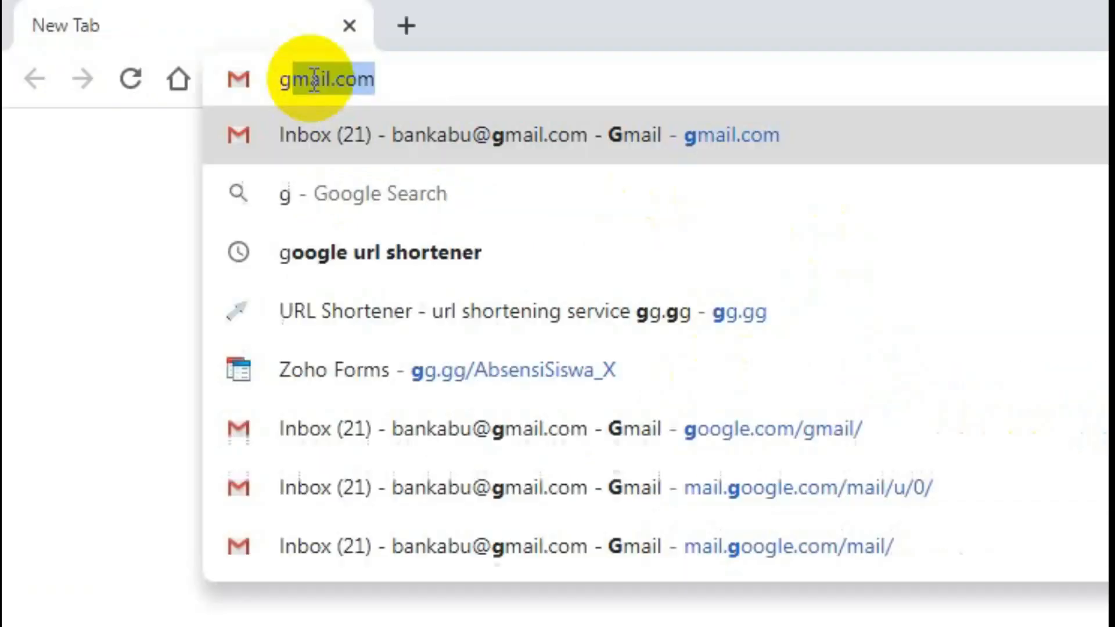
{"action": "left_click", "coordinate": [421, 82]}
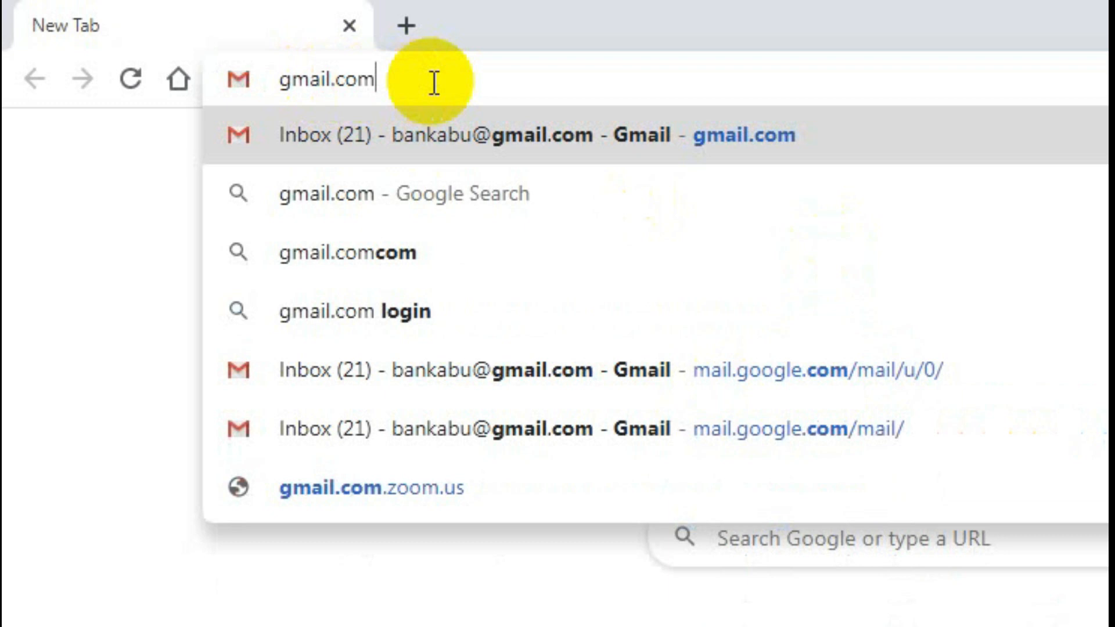
{"action": "key", "text": "Return"}
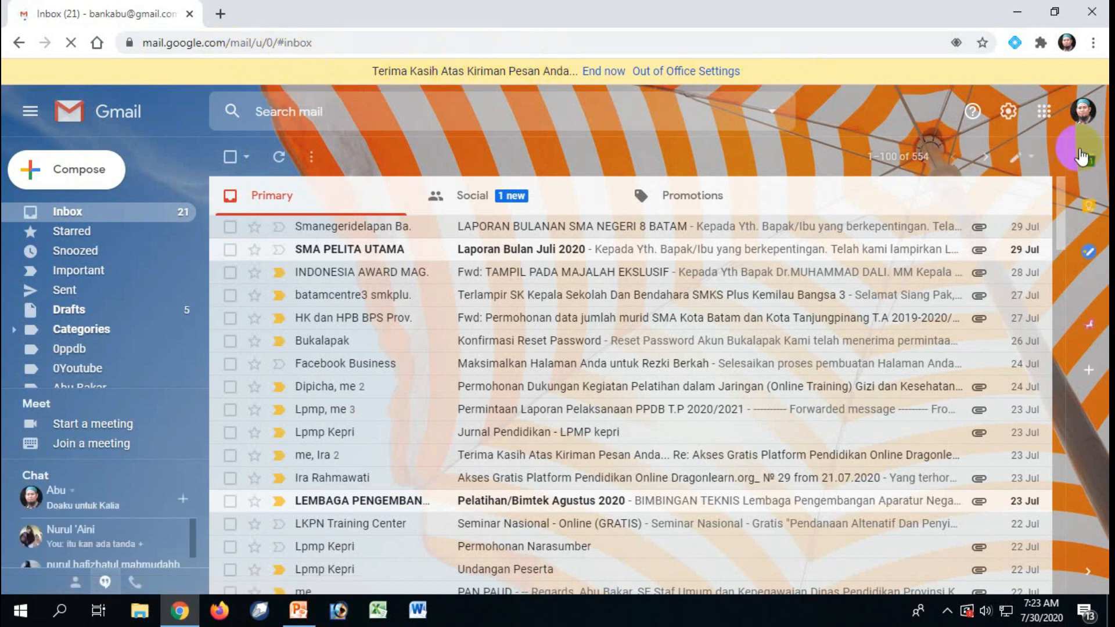
- Sign out of all Google accounts from the Gmail inbox
{"action": "left_click", "coordinate": [1083, 118]}
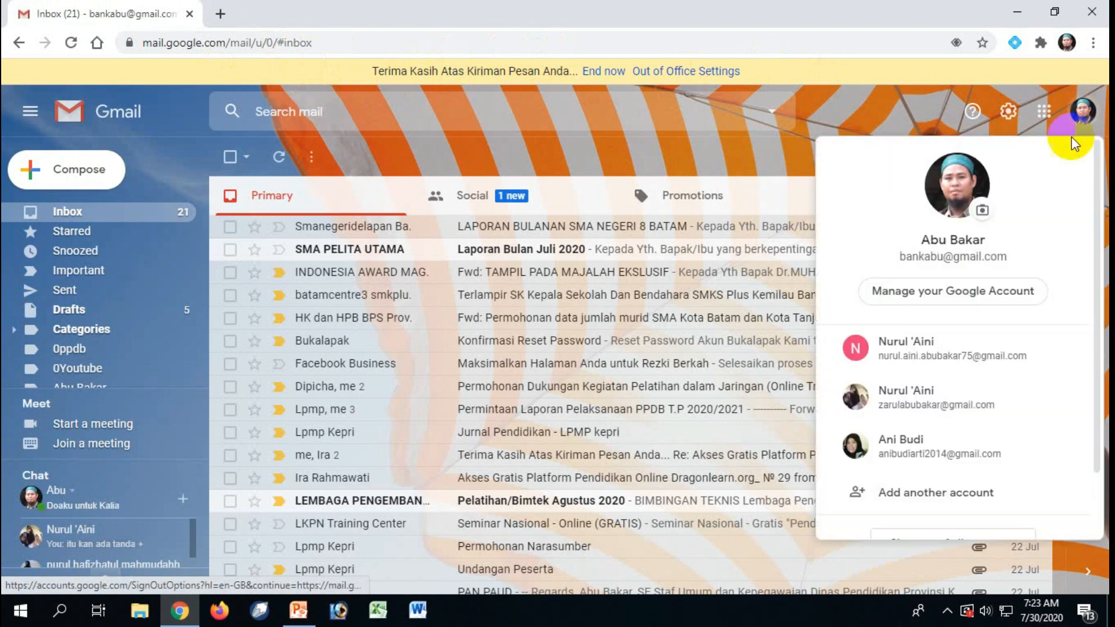
{"action": "scroll", "coordinate": [933, 464], "scroll_direction": "down", "scroll_amount": 2}
{"action": "left_click", "coordinate": [934, 473]}
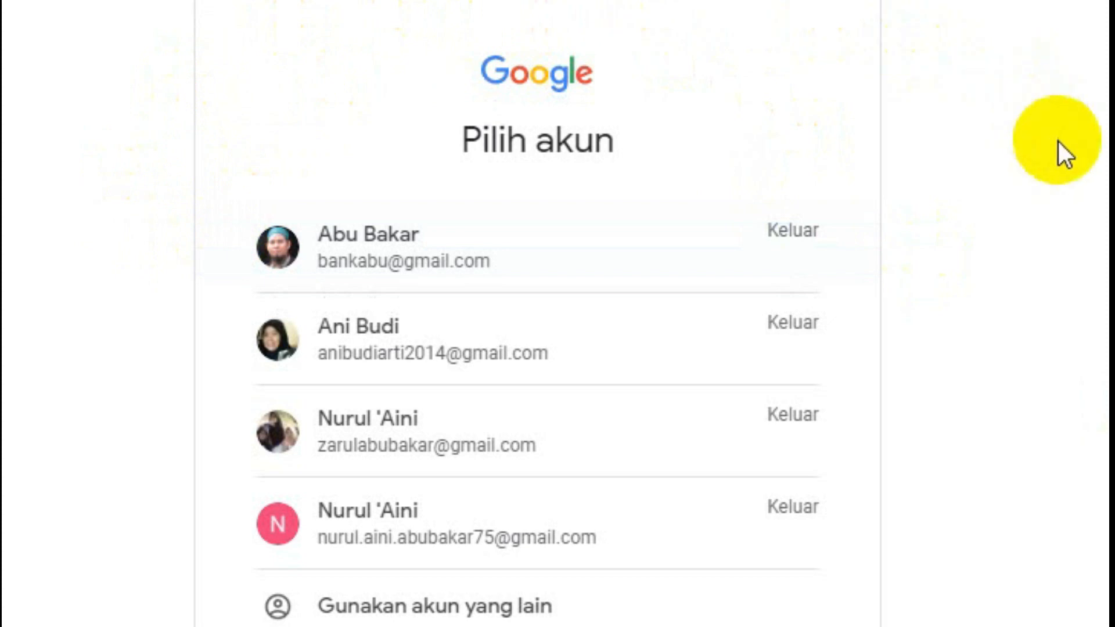
- Sign back in to Gmail with the first listed account by entering the account password
{"action": "left_click", "coordinate": [428, 251]}
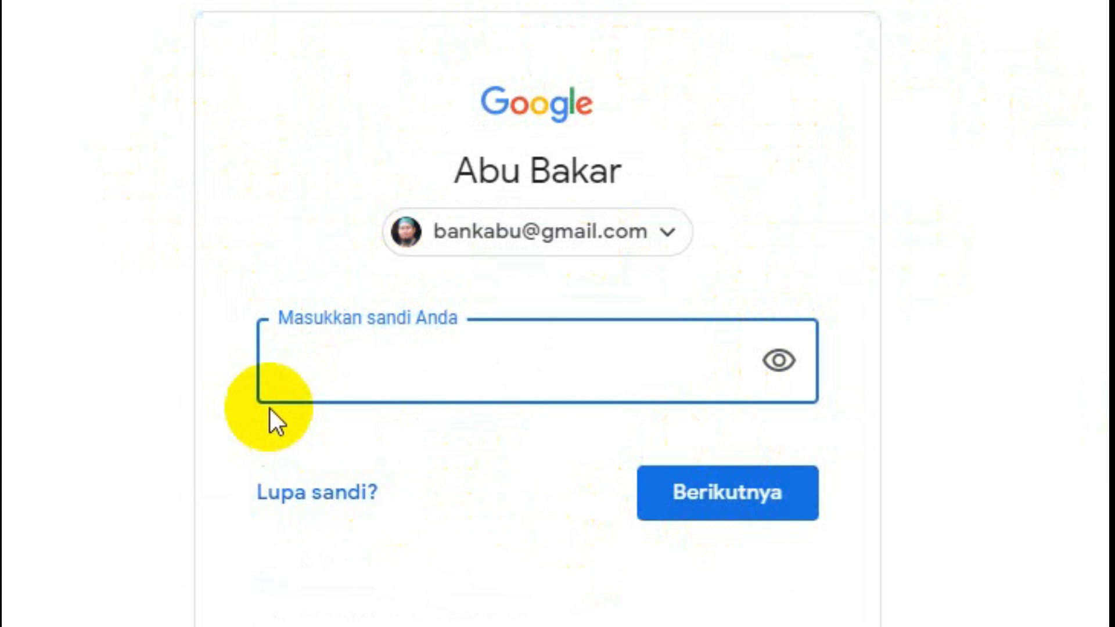
{"action": "type", "text": "••••••"}
{"action": "left_click", "coordinate": [736, 509]}
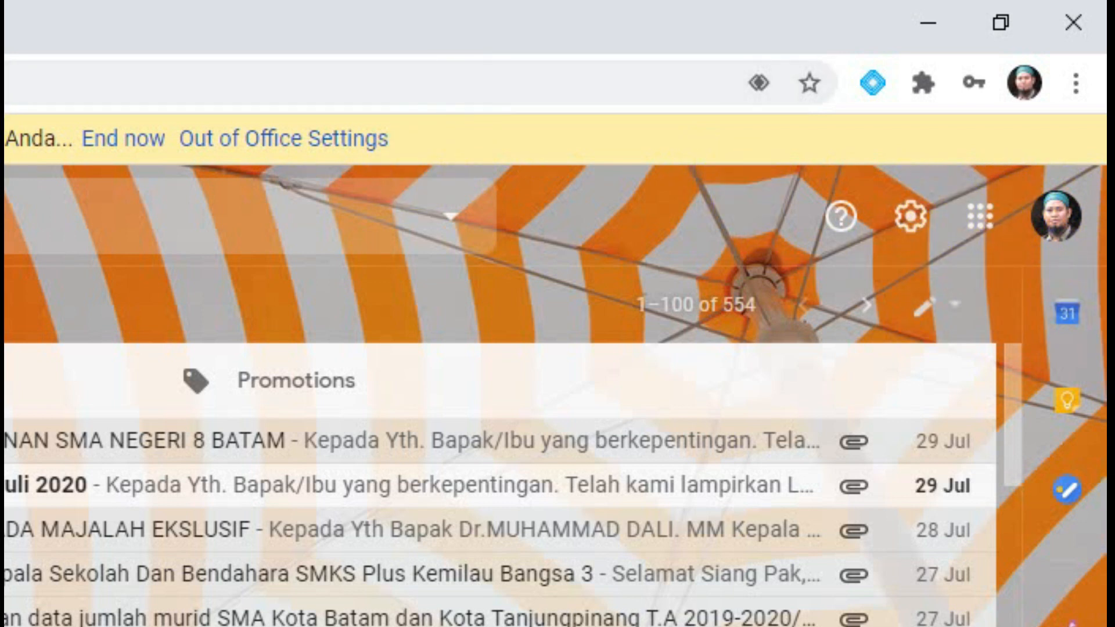
- Open Google Drive from the Google apps available in Gmail
{"action": "key", "text": "ctrl+t"}
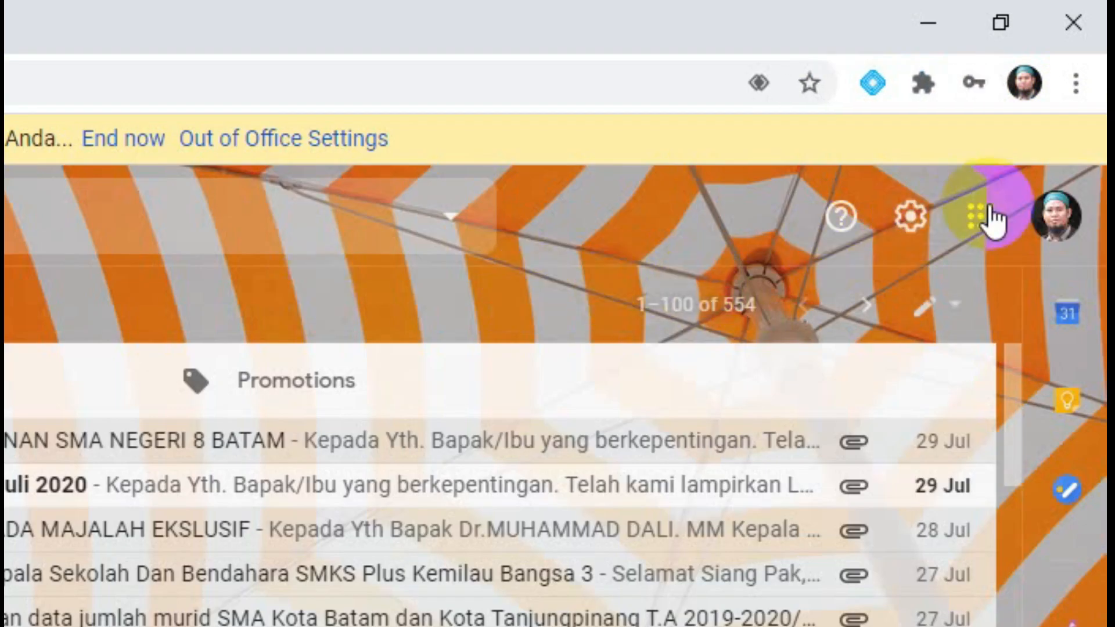
{"action": "left_click", "coordinate": [987, 224]}
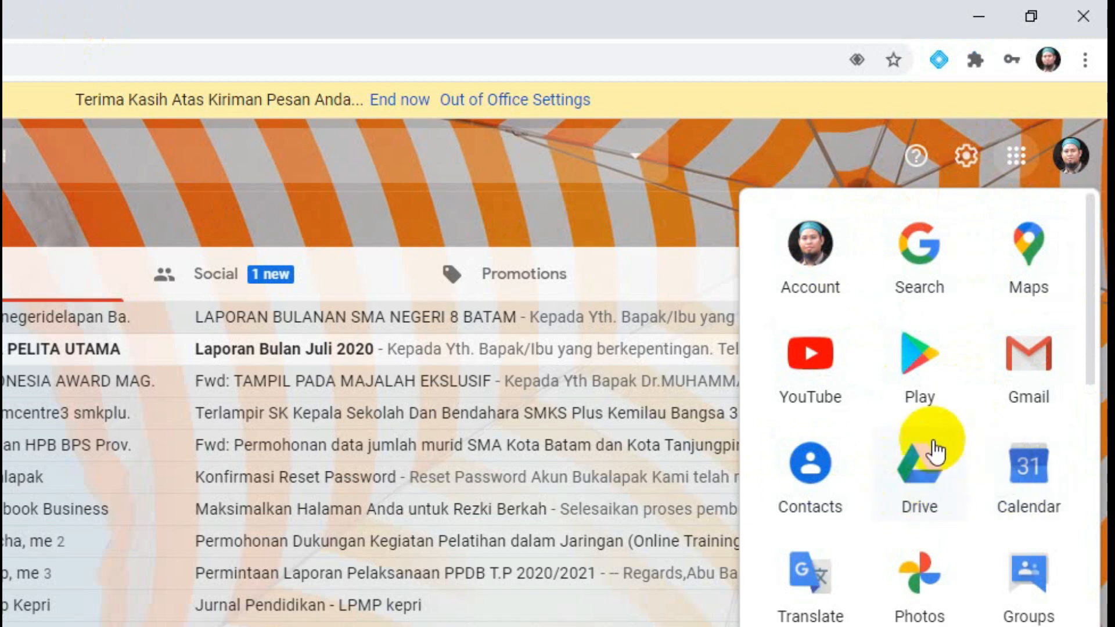
{"action": "left_click", "coordinate": [927, 479]}
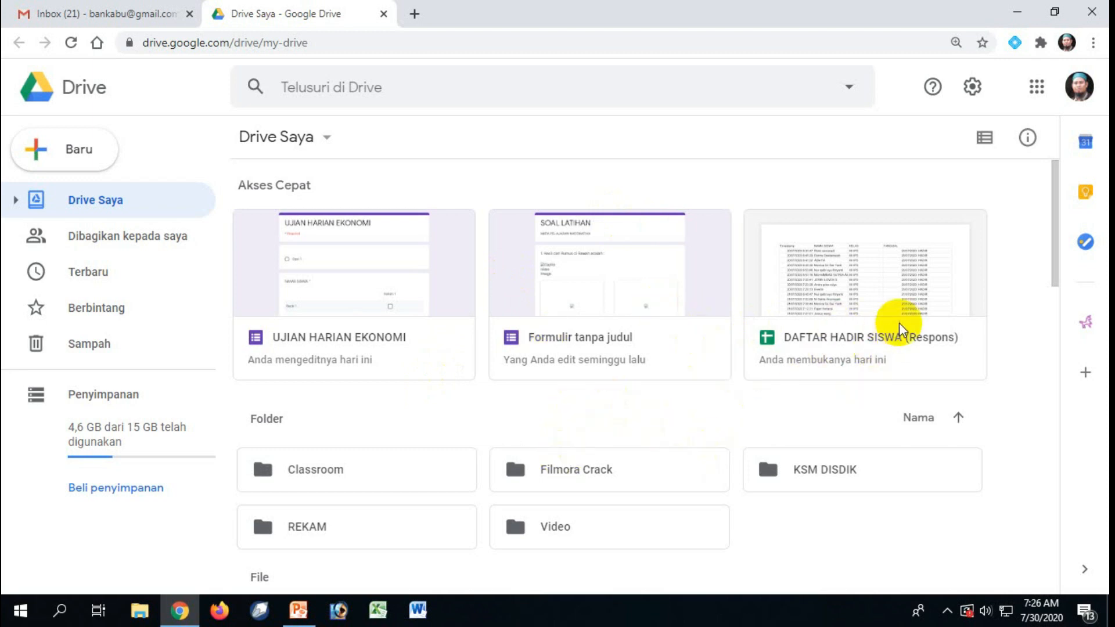
{"action": "mouse_move", "coordinate": [1056, 227]}
{"action": "left_mouse_down"}
{"action": "mouse_move", "coordinate": [1041, 463]}
{"action": "mouse_move", "coordinate": [1028, 490]}
{"action": "mouse_move", "coordinate": [1040, 535]}
{"action": "mouse_move", "coordinate": [1046, 211]}
{"action": "left_mouse_up"}
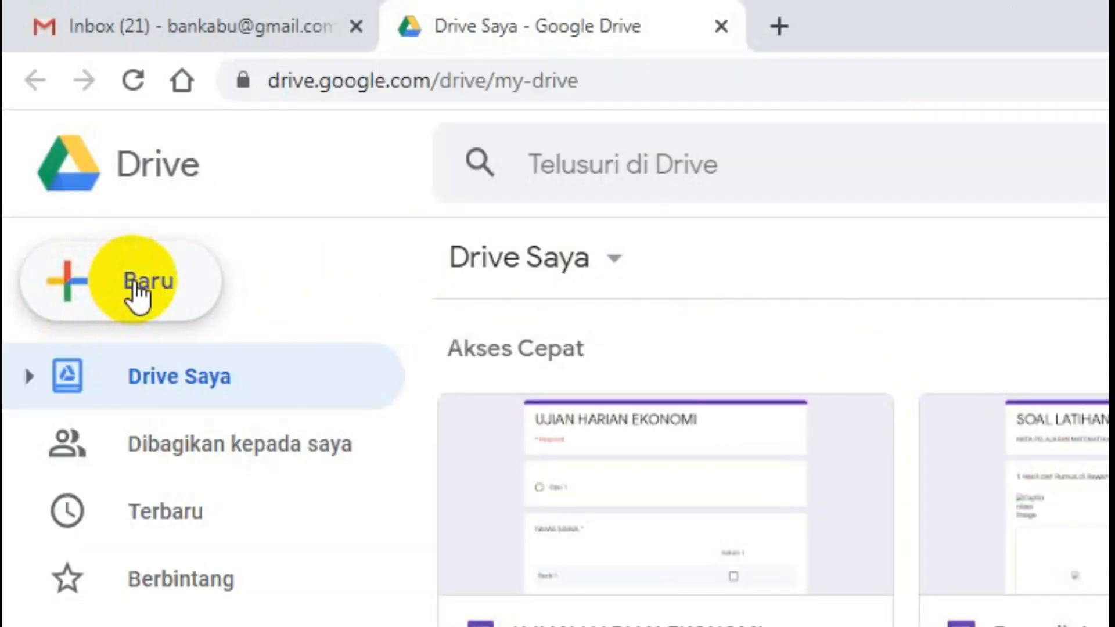
- Create a new folder named BELAJAR SOAL ONLINE in Drive Saya
{"action": "left_click", "coordinate": [136, 291]}
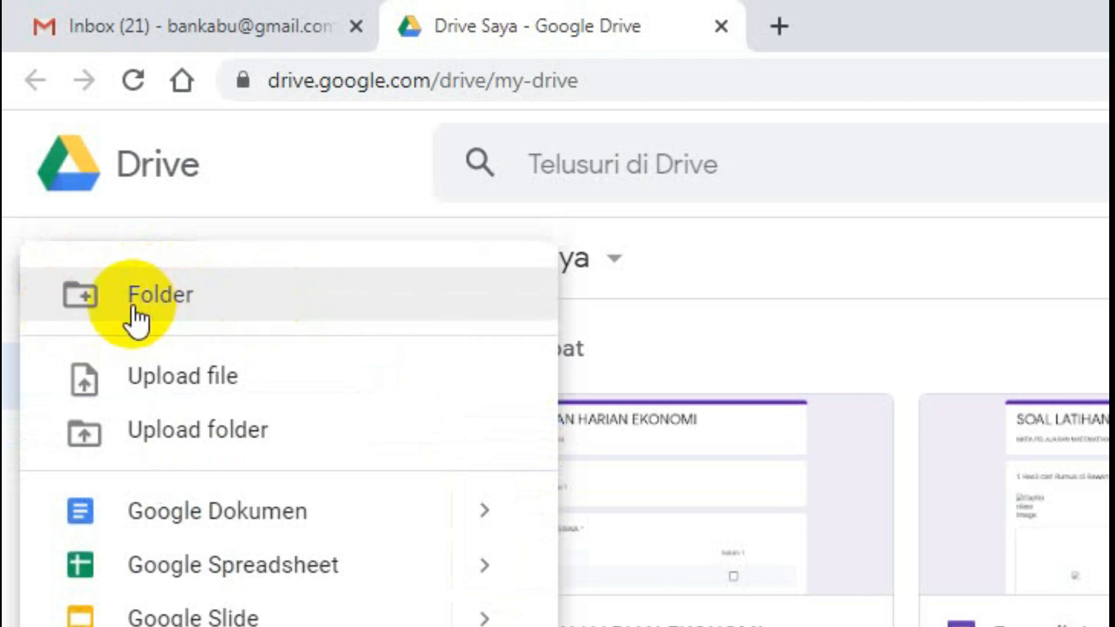
{"action": "left_click", "coordinate": [165, 299]}
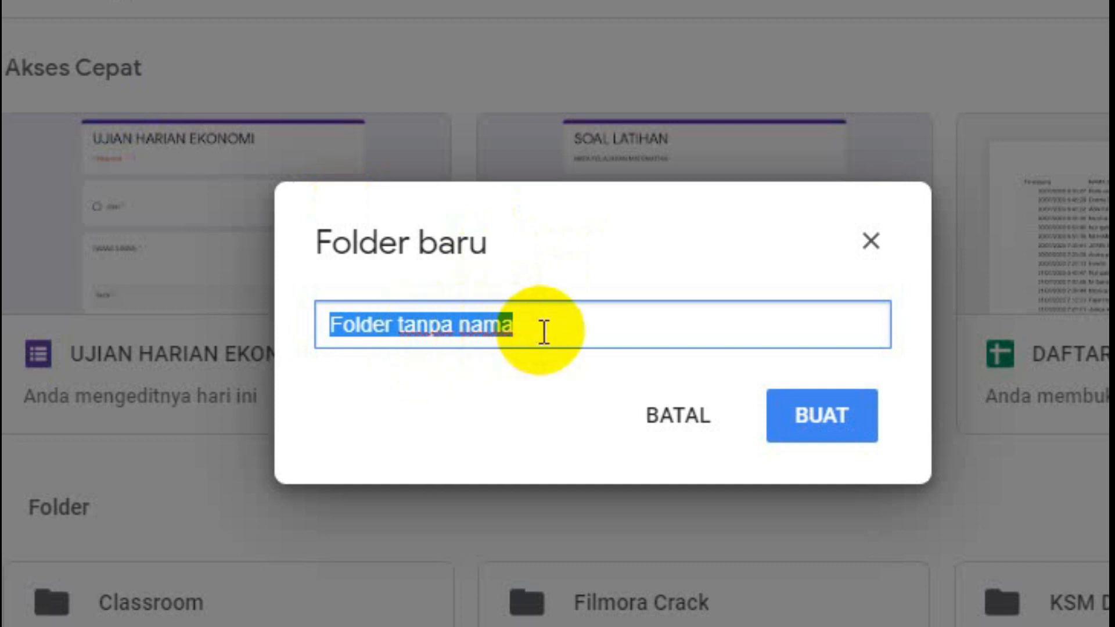
{"action": "type", "text": "BEL"}
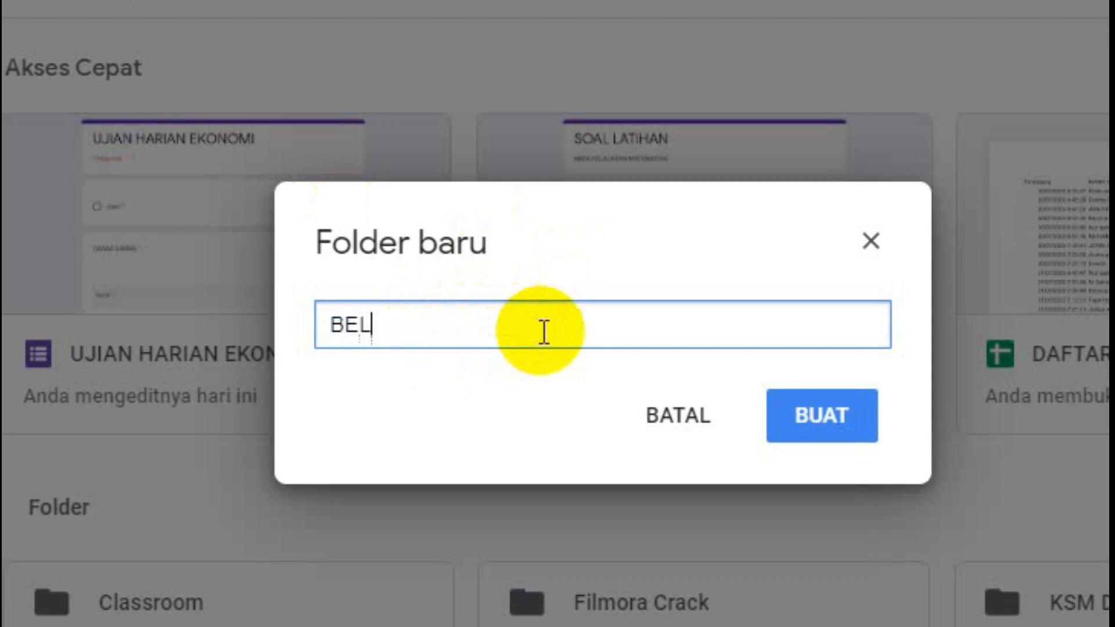
{"action": "type", "text": "AJAR SO"}
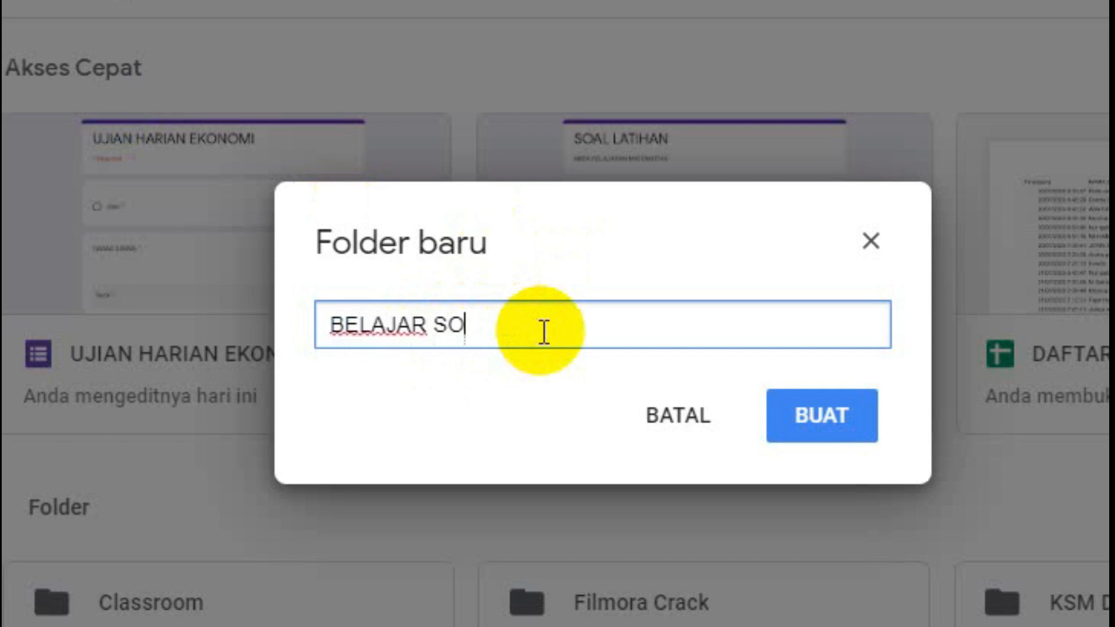
{"action": "type", "text": "AL ONLINE"}
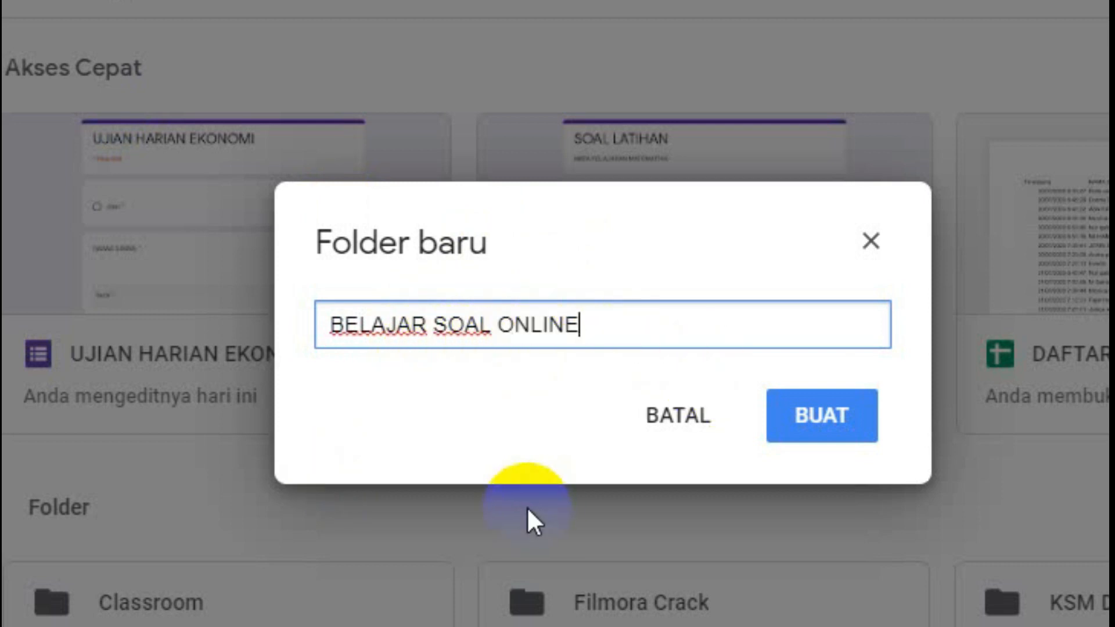
{"action": "left_click", "coordinate": [849, 433]}
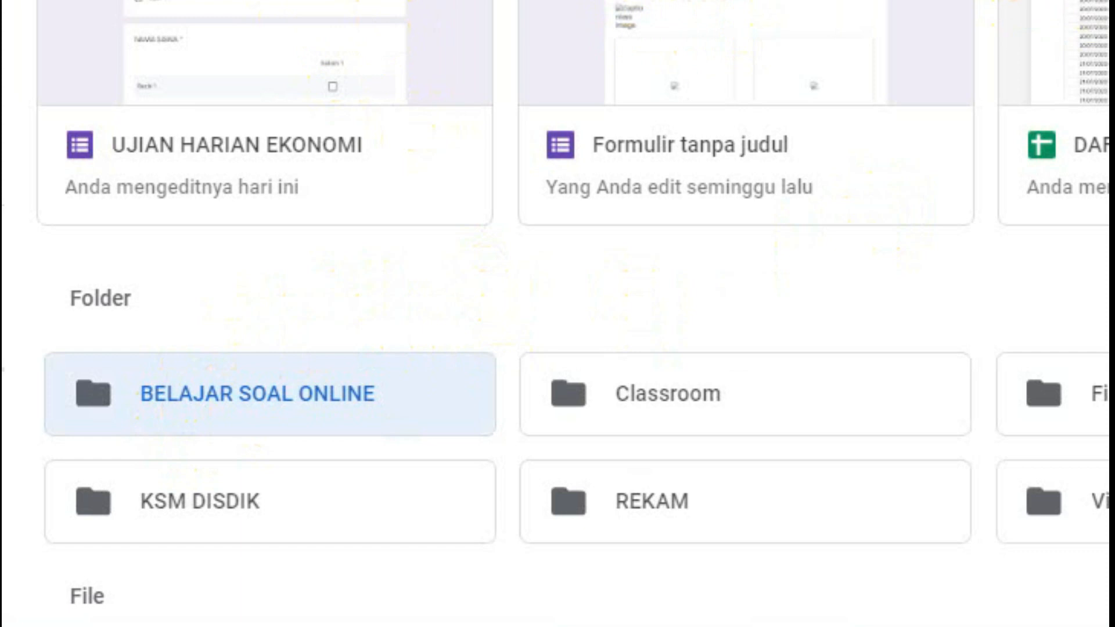
- Look through the Drive contents and open the BELAJAR SOAL ONLINE folder
{"action": "scroll", "coordinate": [558, 314], "scroll_direction": "down", "scroll_amount": 15}
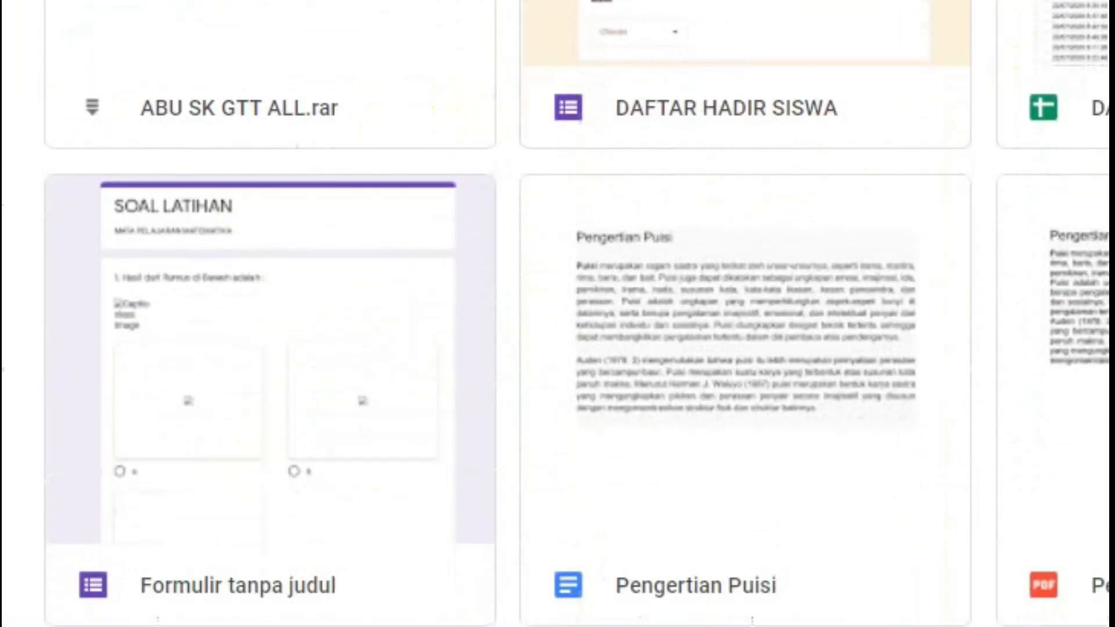
{"action": "scroll", "coordinate": [558, 314], "scroll_direction": "down", "scroll_amount": 5}
{"action": "scroll", "coordinate": [558, 314], "scroll_direction": "up", "scroll_amount": 15}
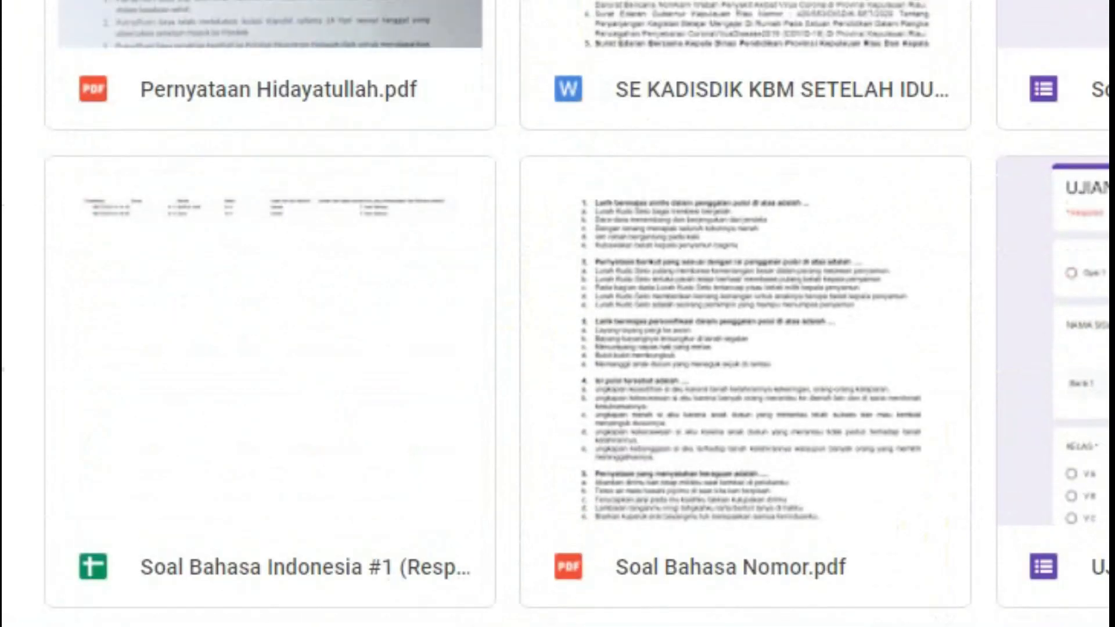
{"action": "scroll", "coordinate": [149, 264], "scroll_direction": "up", "scroll_amount": 14}
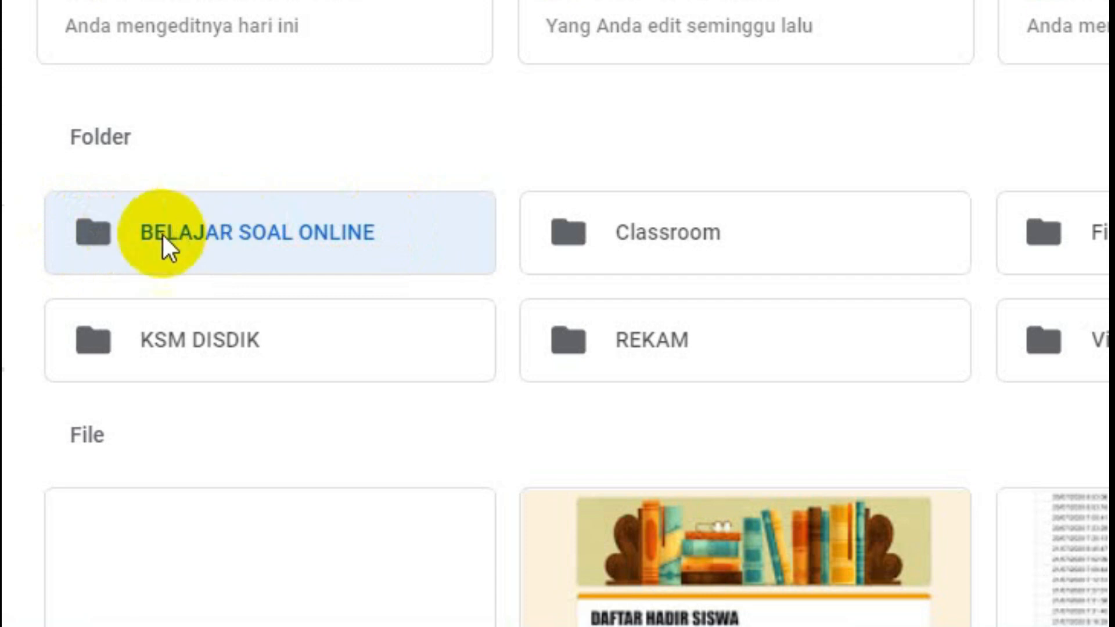
{"action": "double_click", "coordinate": [100, 232]}
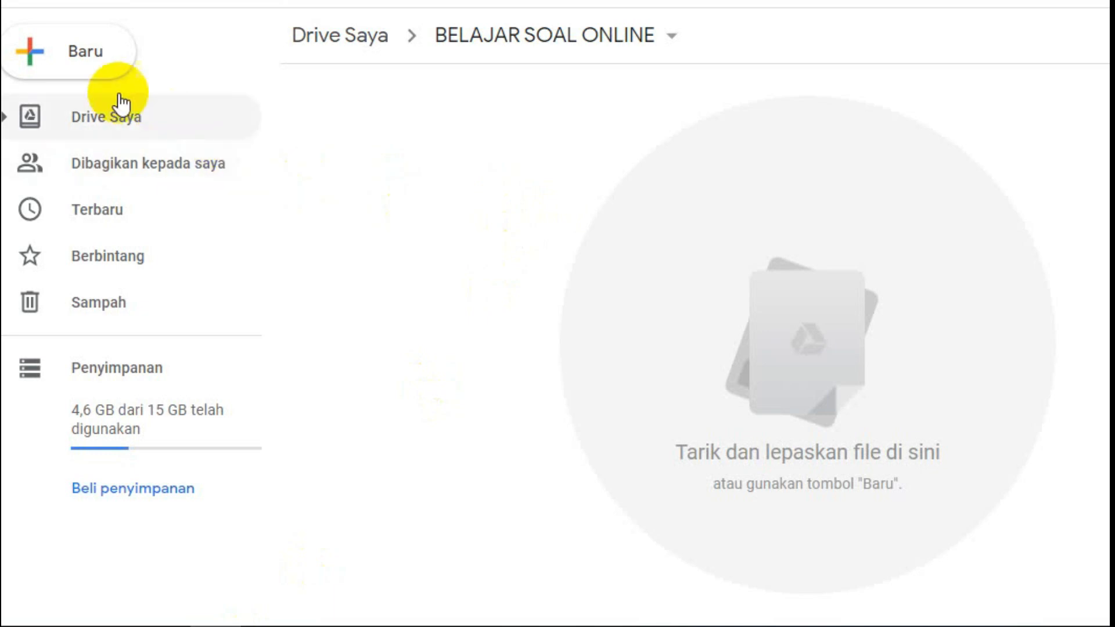
- Create a new blank Google Formulir inside the BELAJAR SOAL ONLINE folder
{"action": "left_click", "coordinate": [80, 56]}
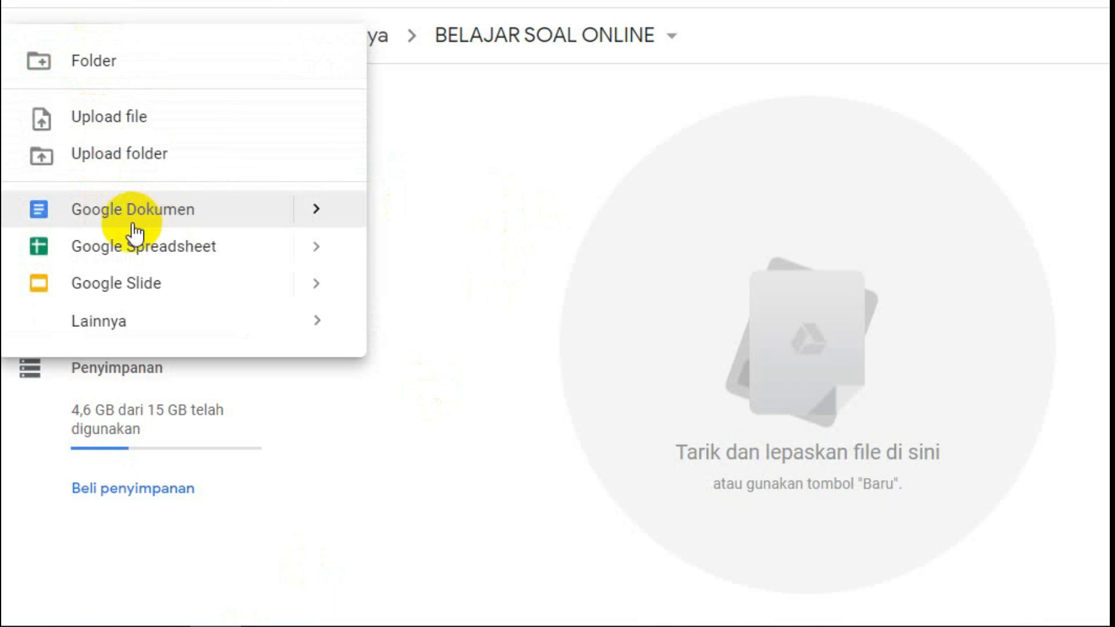
{"action": "mouse_move", "coordinate": [99, 327]}
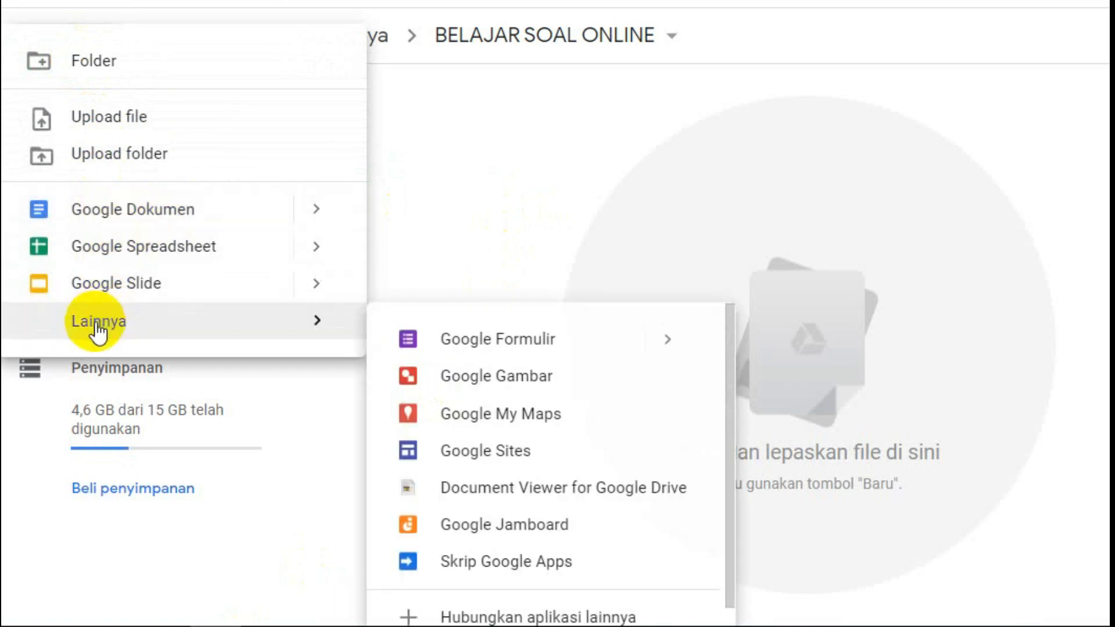
{"action": "left_click", "coordinate": [511, 345]}
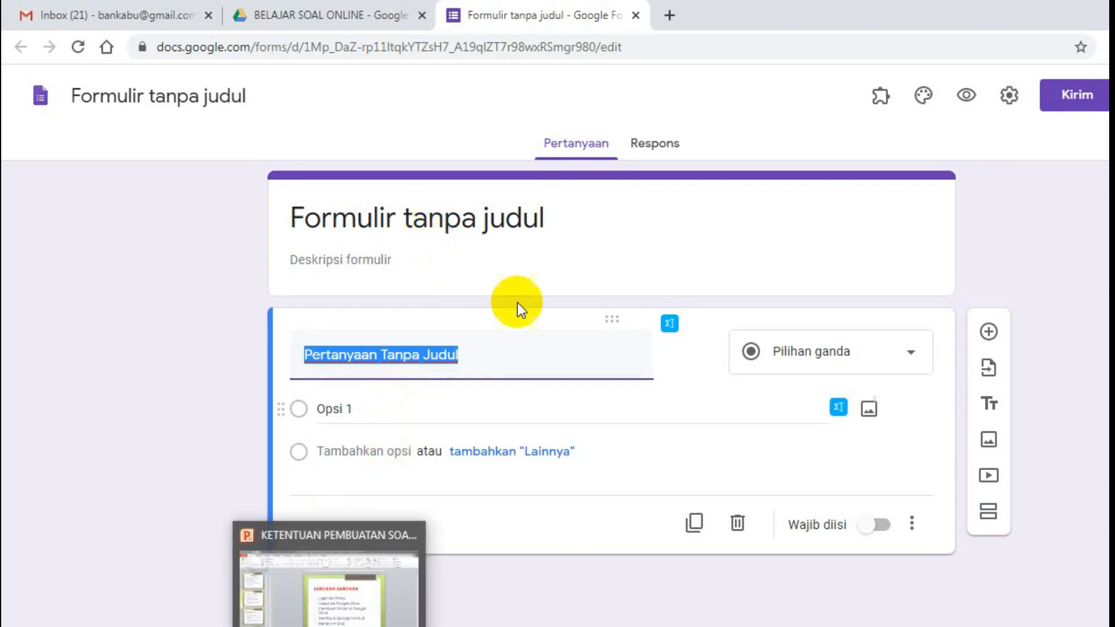
- Switch to the PowerPoint presentation and view the PEMBUATAN SOAL slide
{"action": "left_click", "coordinate": [353, 625]}
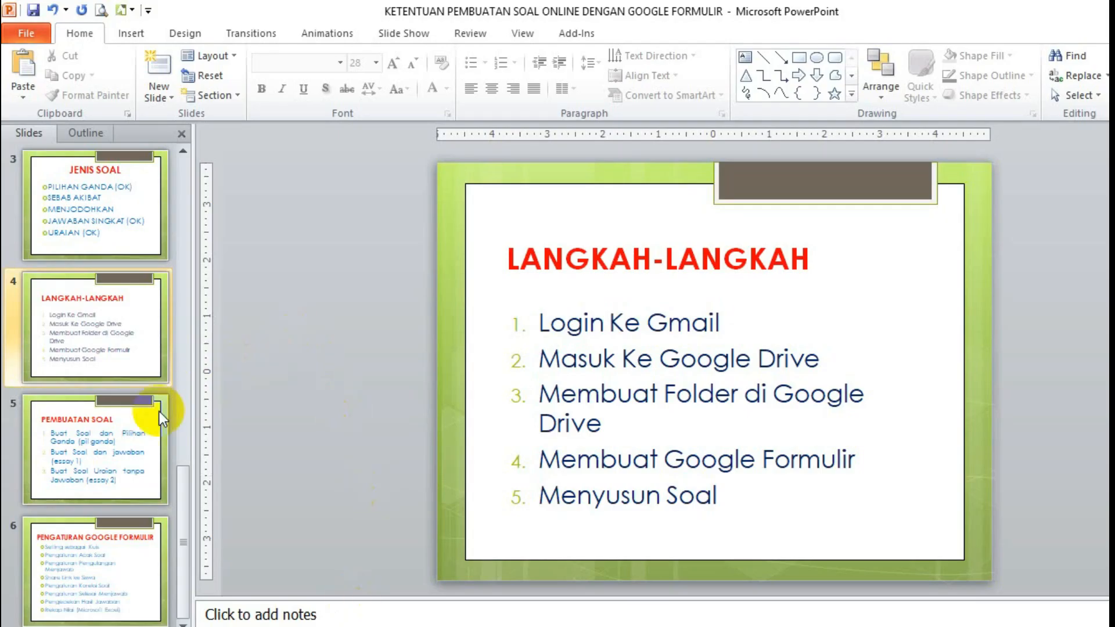
{"action": "left_click", "coordinate": [110, 437]}
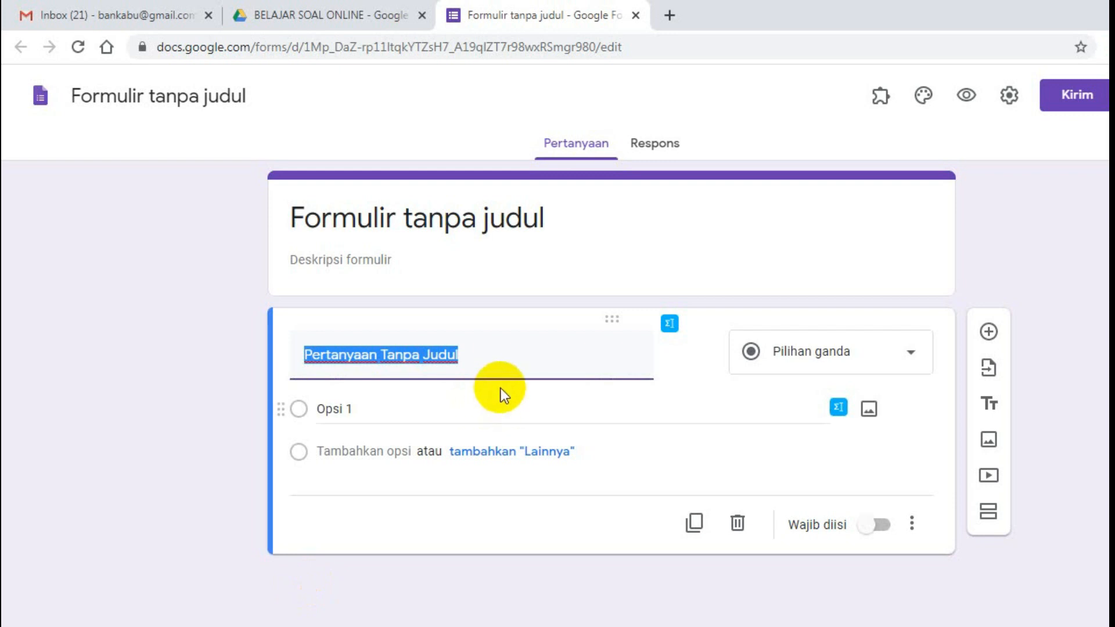
- Replace the form's default heading in the Google Forms editor with the title LATIHAN SOAL 1
{"action": "left_click", "coordinate": [494, 225]}
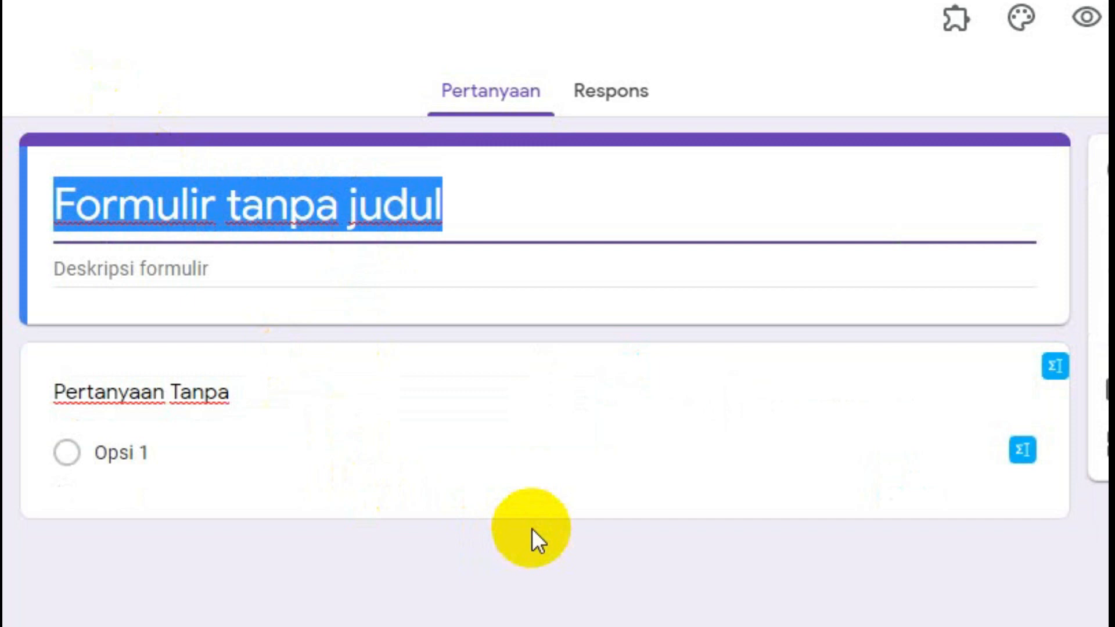
{"action": "type", "text": "SOAL L"}
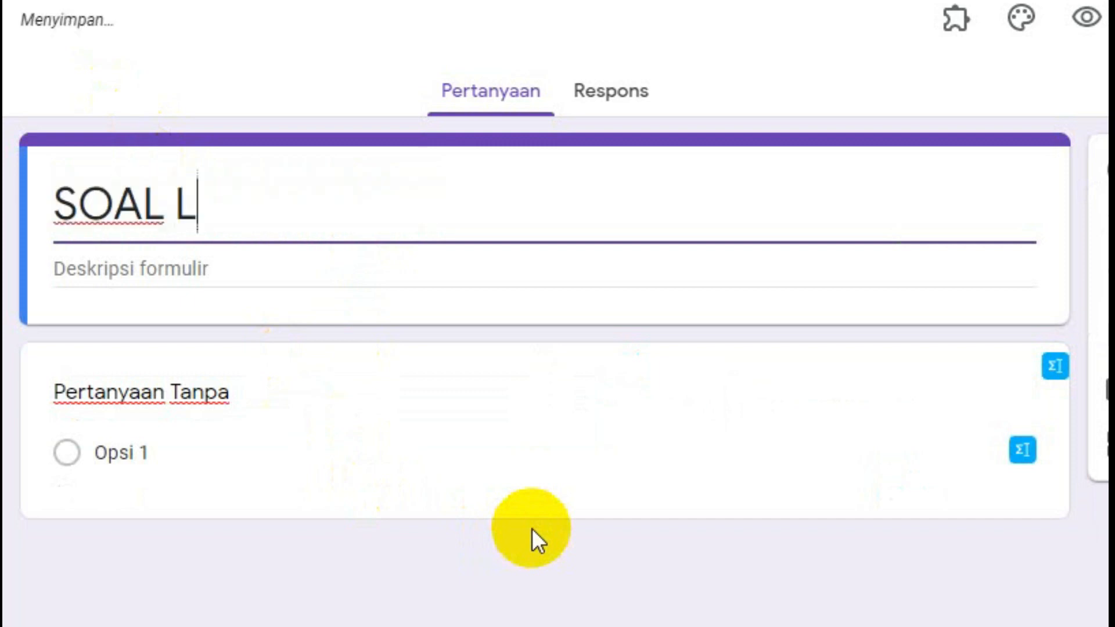
{"action": "type", "text": "ATIHAN"}
{"action": "key", "text": "ctrl+Left"}
{"action": "key", "text": "BackSpace"}
{"action": "key", "text": "BackSpace"}
{"action": "key", "text": "BackSpace"}
{"action": "key", "text": "BackSpace"}
{"action": "key", "text": "BackSpace"}
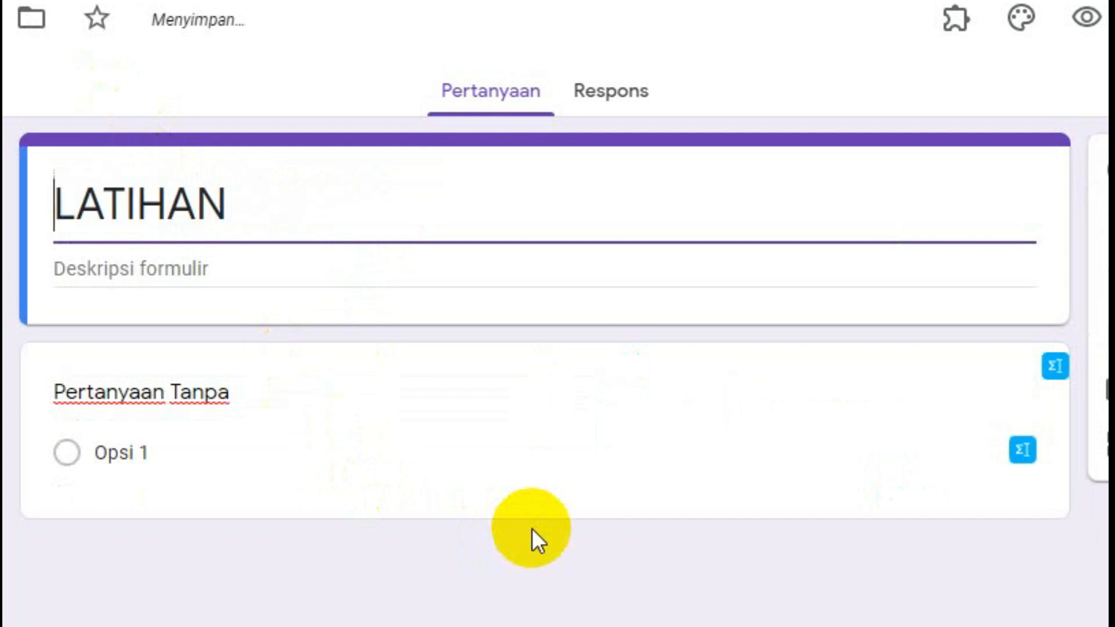
{"action": "key", "text": "End"}
{"action": "type", "text": "SOAL"}
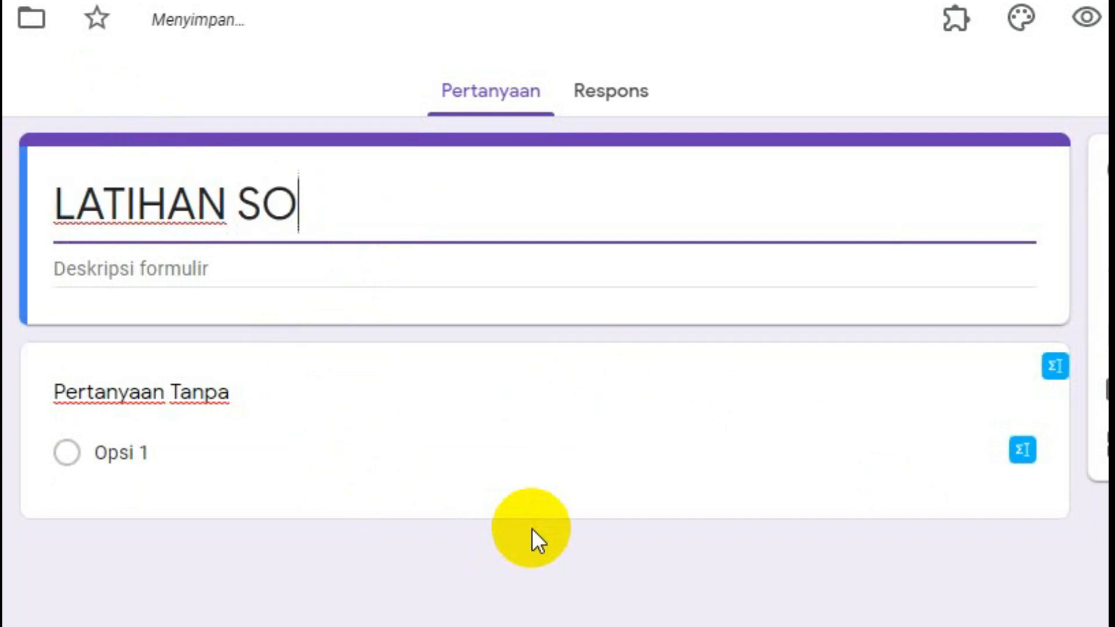
{"action": "type", "text": " 1"}
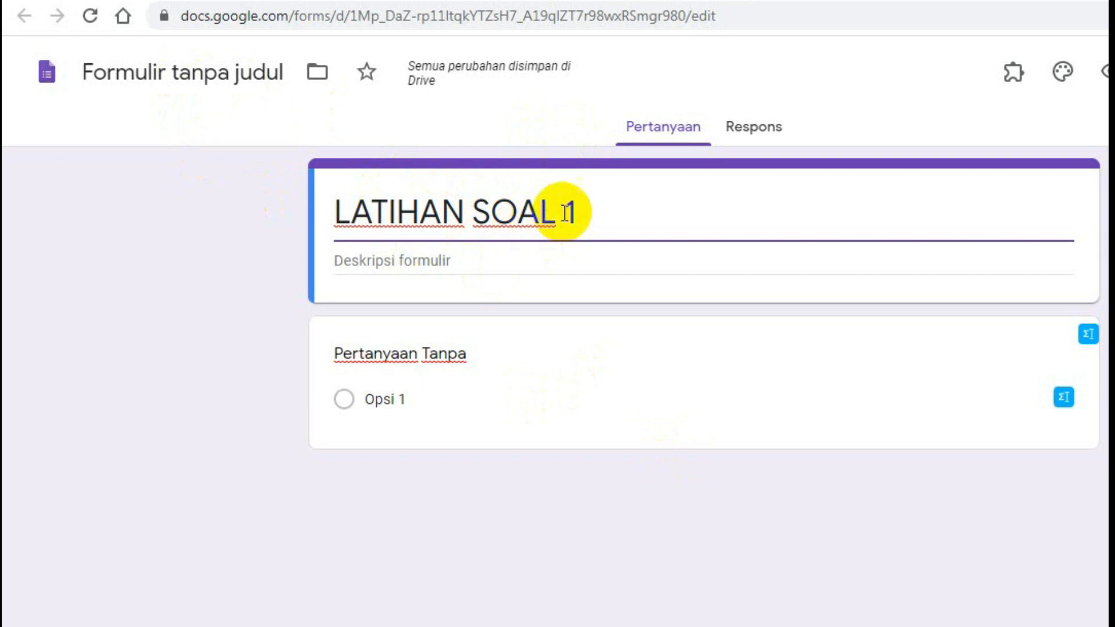
- Name the untitled form file LATIHAN SOAL 1 to match the form's heading
{"action": "left_click_drag", "start_coordinate": [578, 215], "coordinate": [351, 212]}
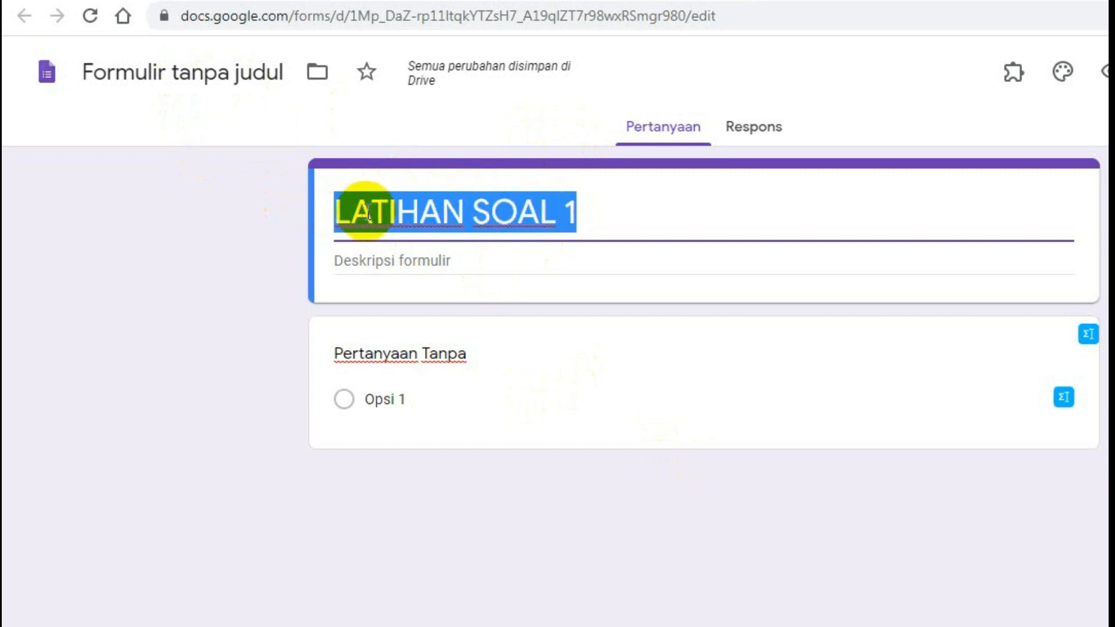
{"action": "left_click", "coordinate": [200, 71]}
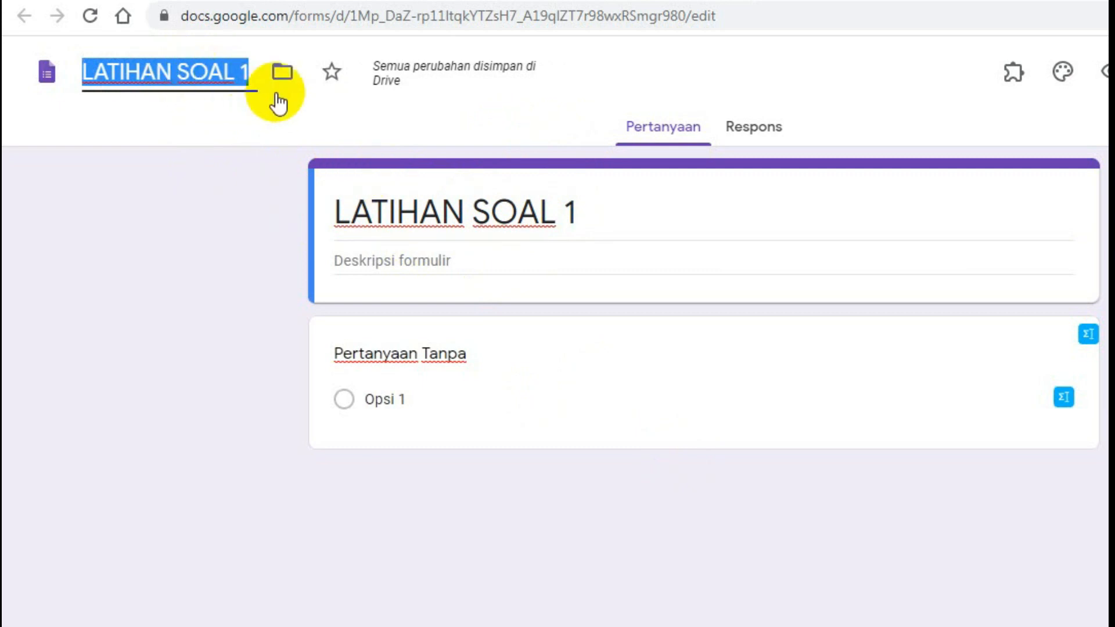
{"action": "triple_click", "coordinate": [427, 214]}
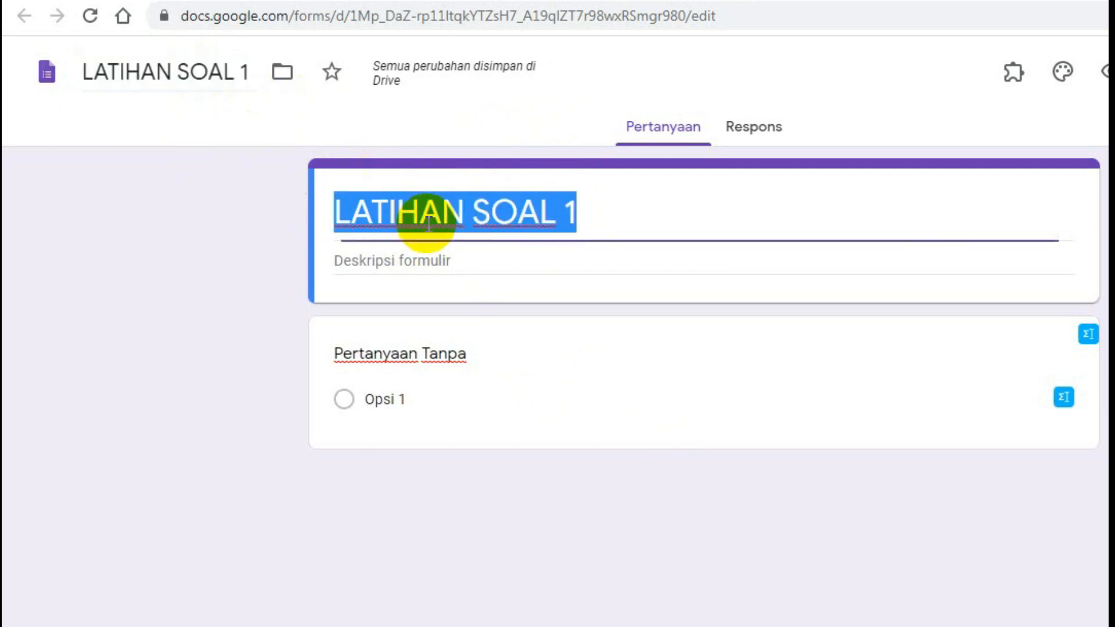
{"action": "left_click", "coordinate": [186, 73]}
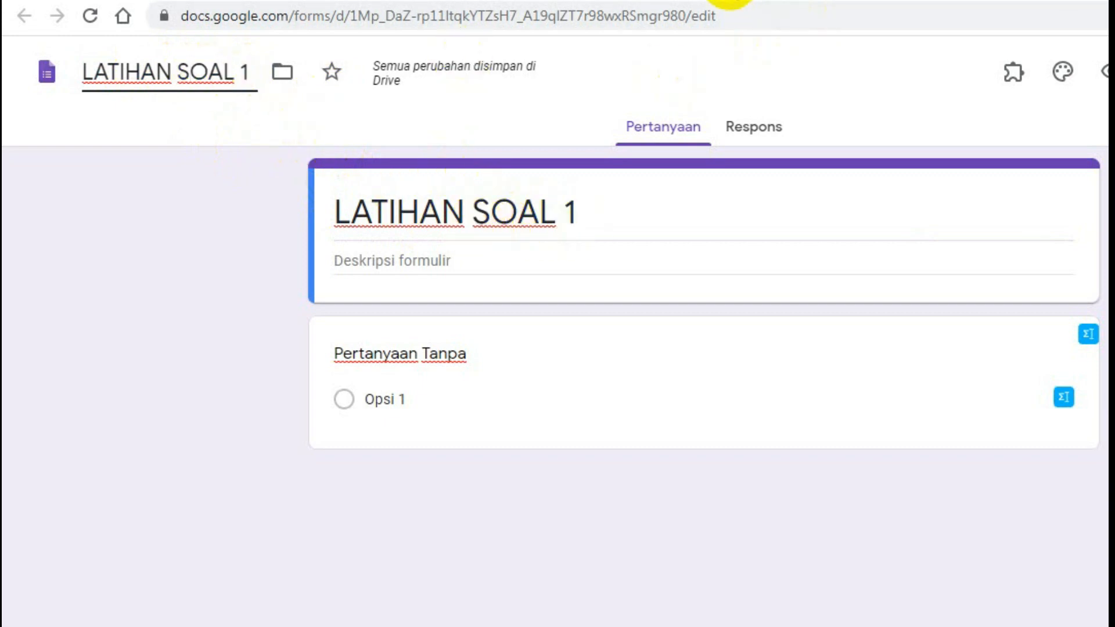
- Return to the BELAJAR SOAL ONLINE folder, open the LATIHAN SOAL 1 form to check its name, and close it again
{"action": "left_click", "coordinate": [731, 2]}
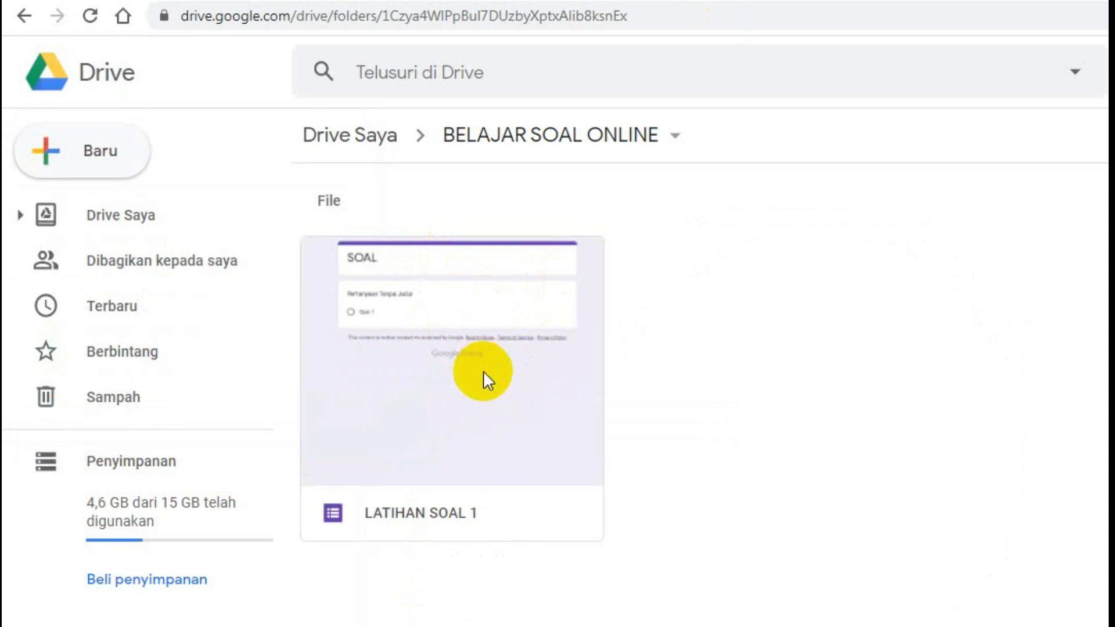
{"action": "left_click", "coordinate": [739, 294]}
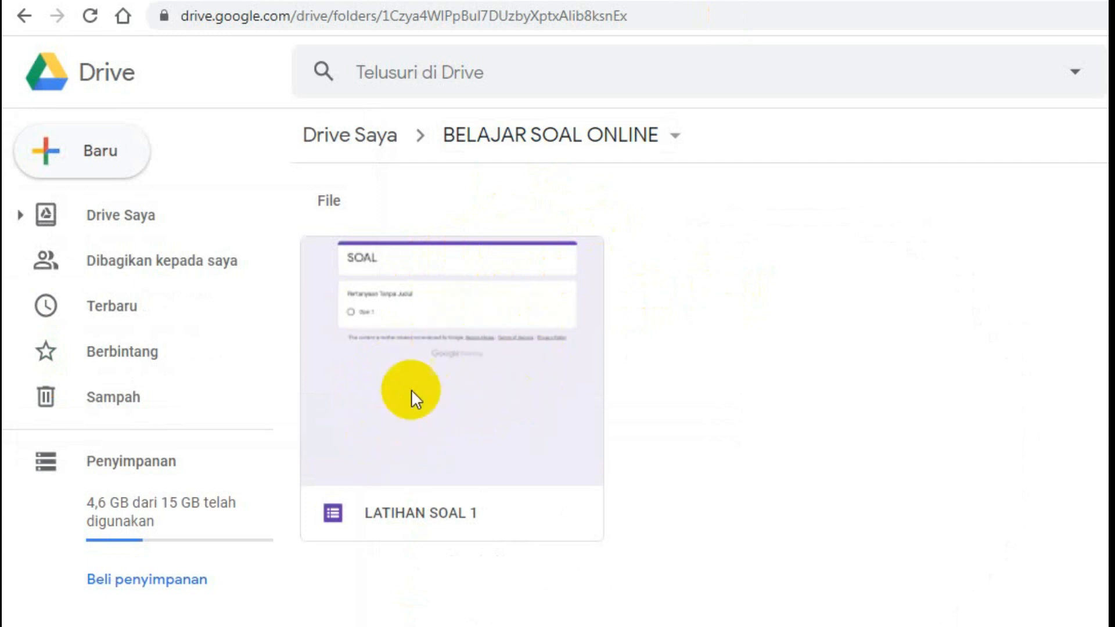
{"action": "double_click", "coordinate": [423, 366]}
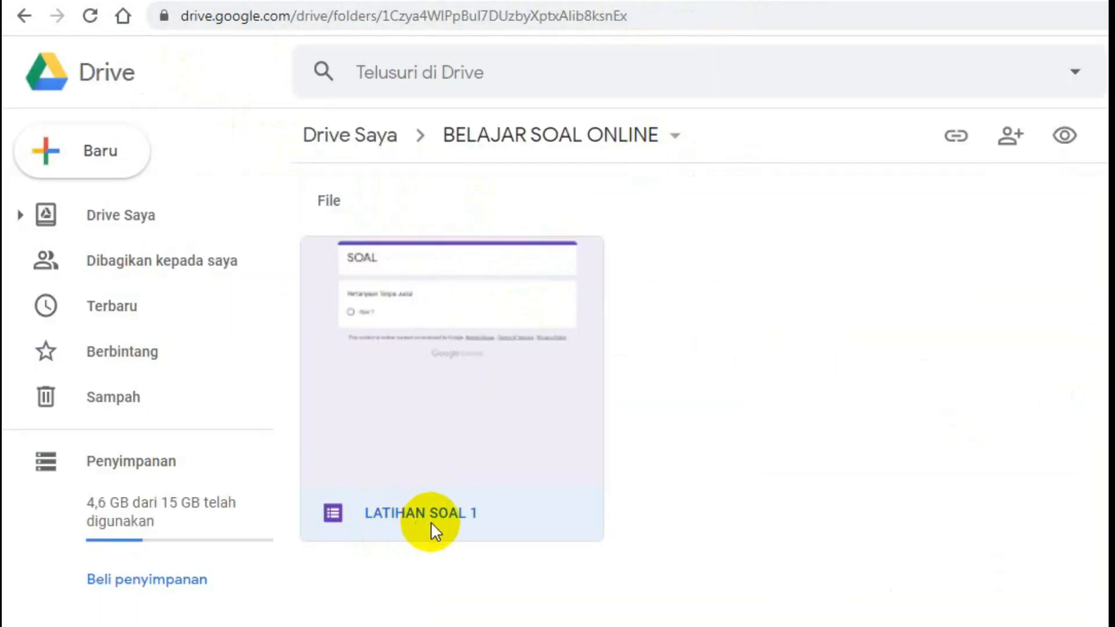
{"action": "double_click", "coordinate": [444, 361]}
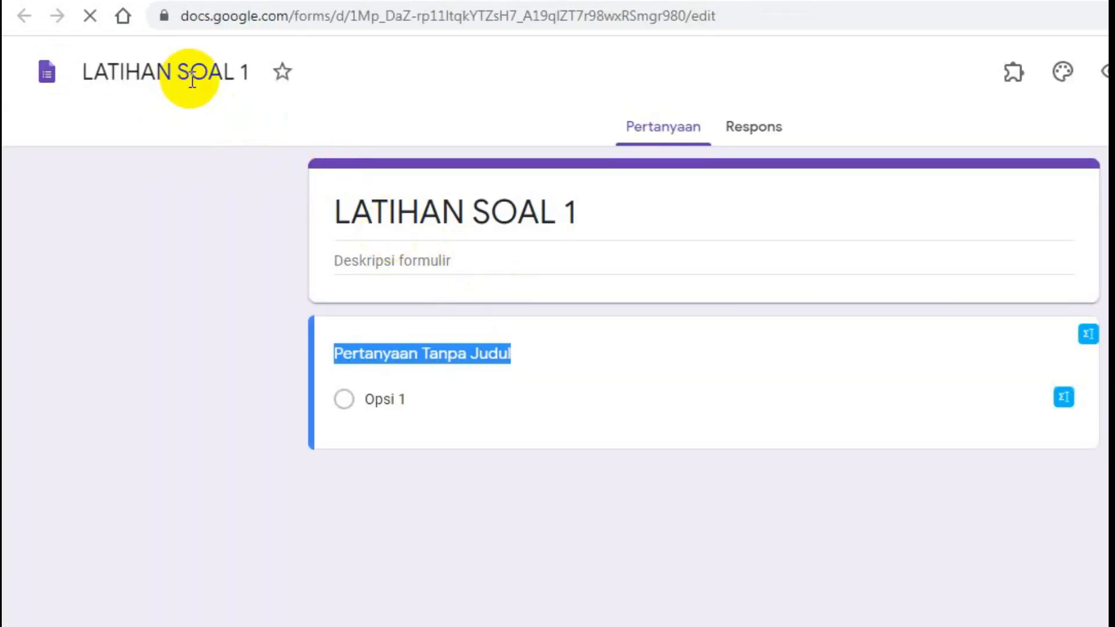
{"action": "left_click", "coordinate": [729, 1]}
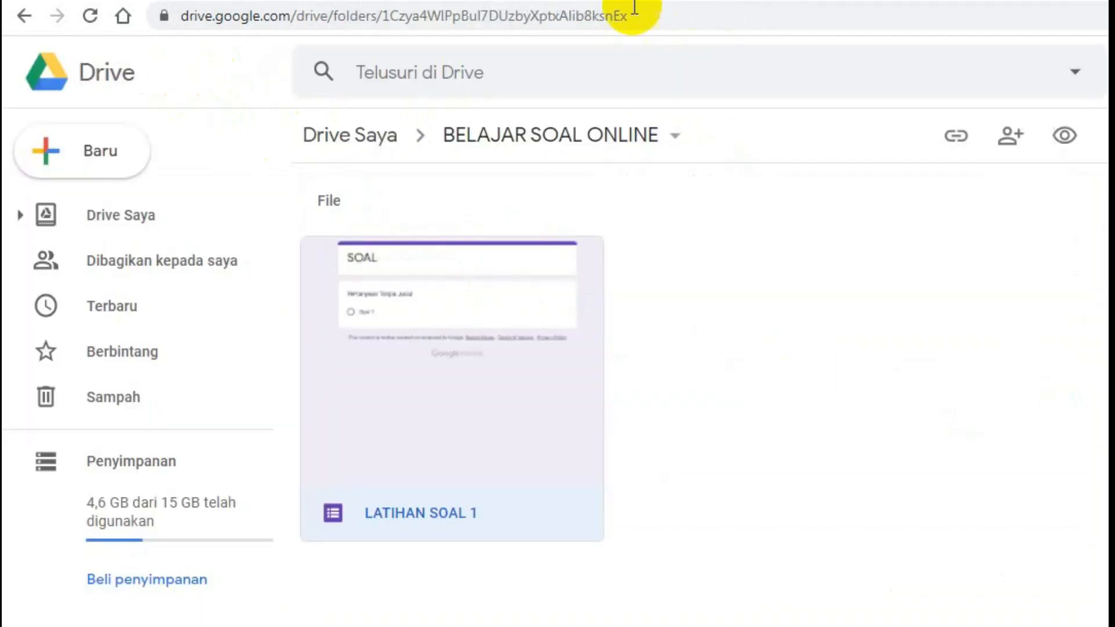
- Create a second blank Google Formulir in the BELAJAR SOAL ONLINE folder
{"action": "left_click", "coordinate": [88, 171]}
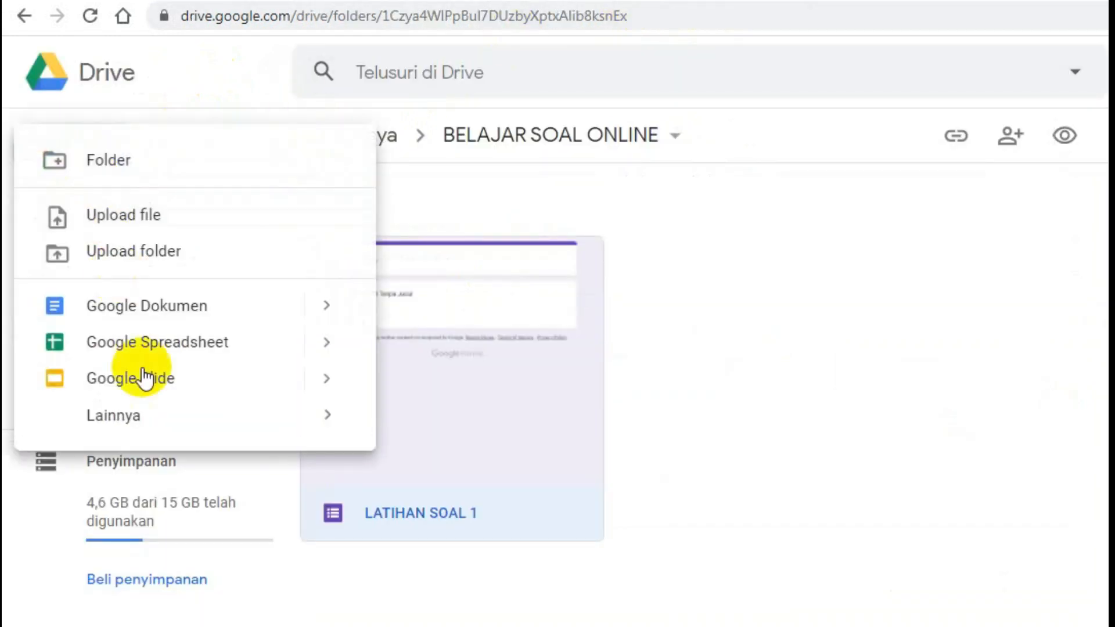
{"action": "mouse_move", "coordinate": [249, 423]}
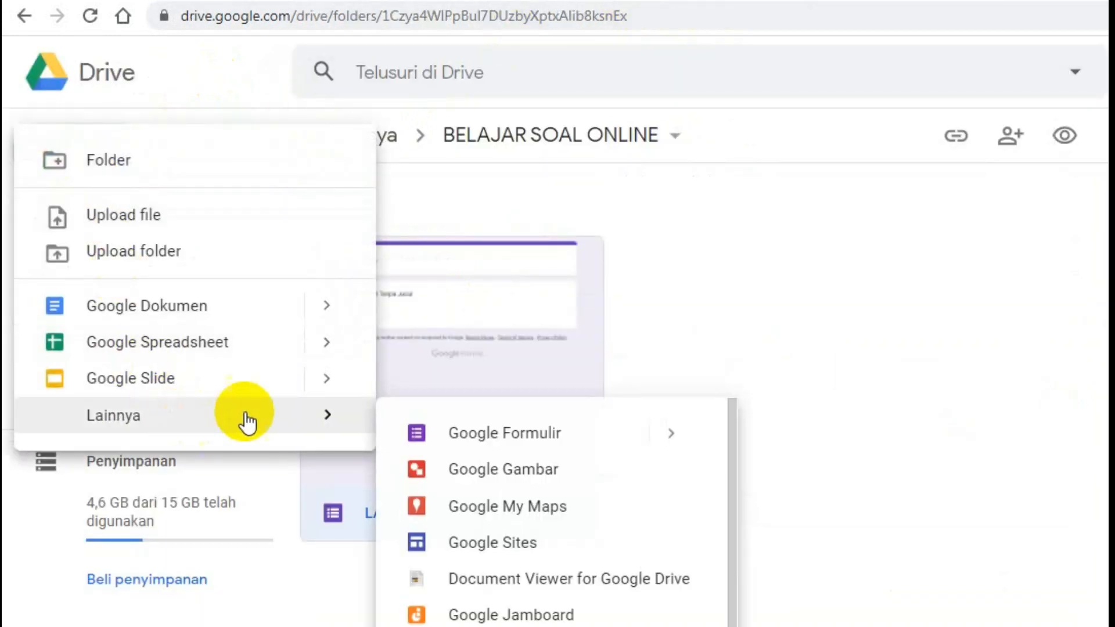
{"action": "left_click", "coordinate": [490, 434]}
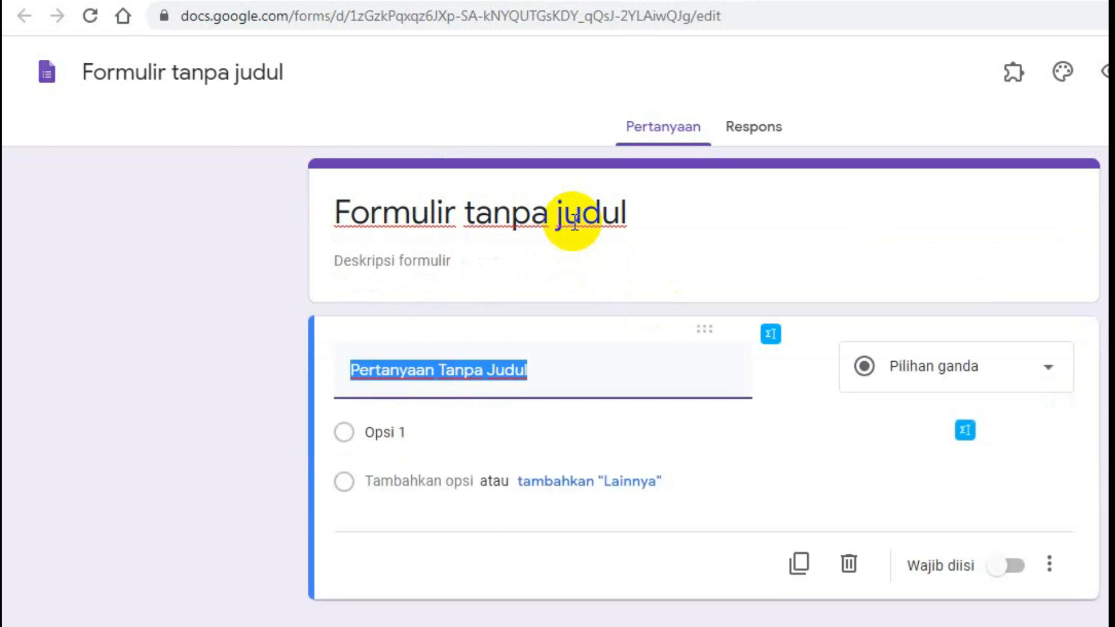
- Enter S as the second form's first question and LATIHAN as its heading, leaving the file unnamed
{"action": "type", "text": "S"}
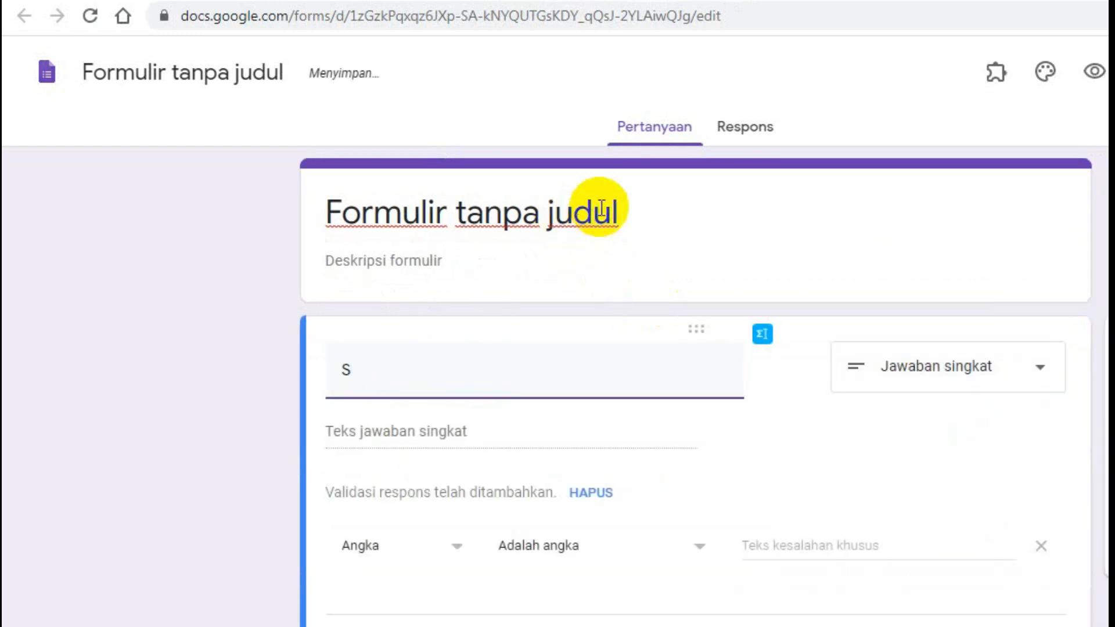
{"action": "left_click", "coordinate": [601, 209]}
{"action": "type", "text": "LA"}
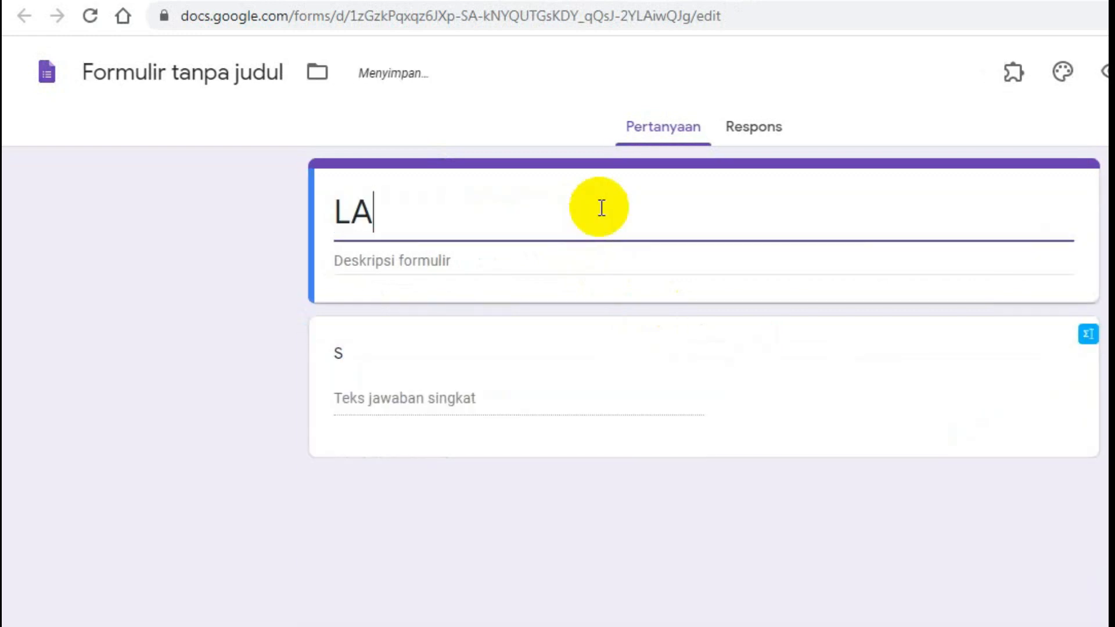
{"action": "type", "text": "TIHAN"}
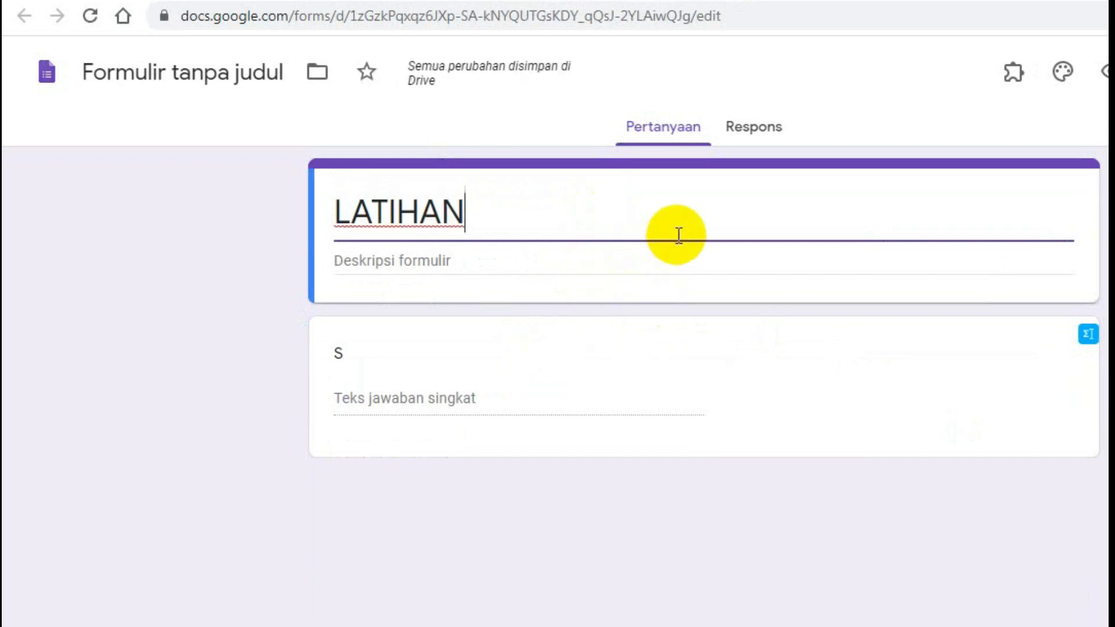
{"action": "left_click", "coordinate": [623, 260]}
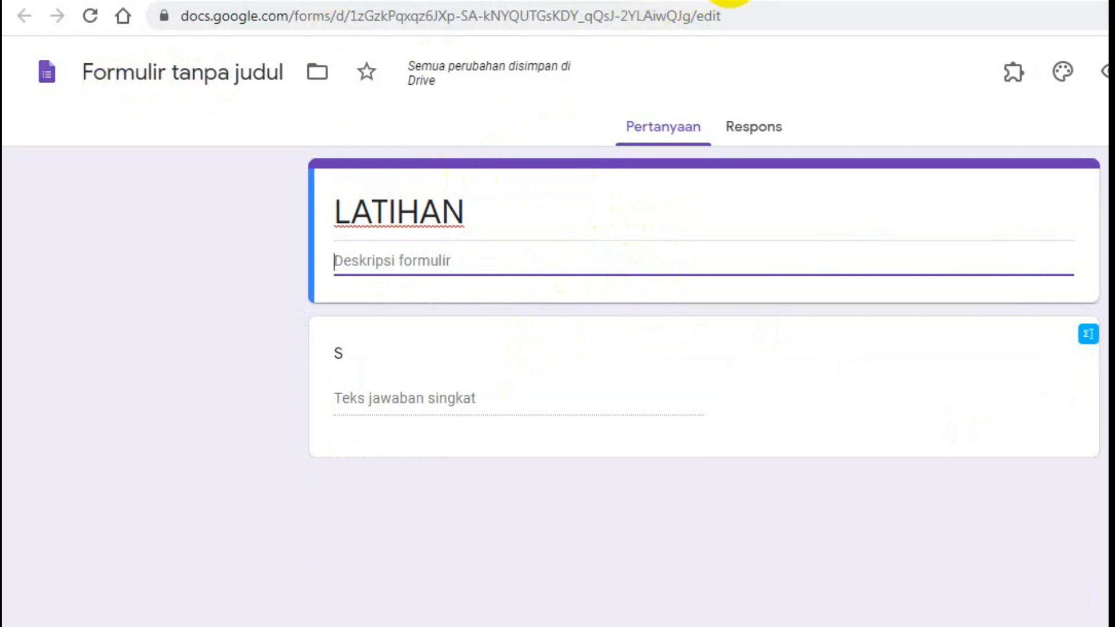
{"action": "left_click", "coordinate": [730, 0]}
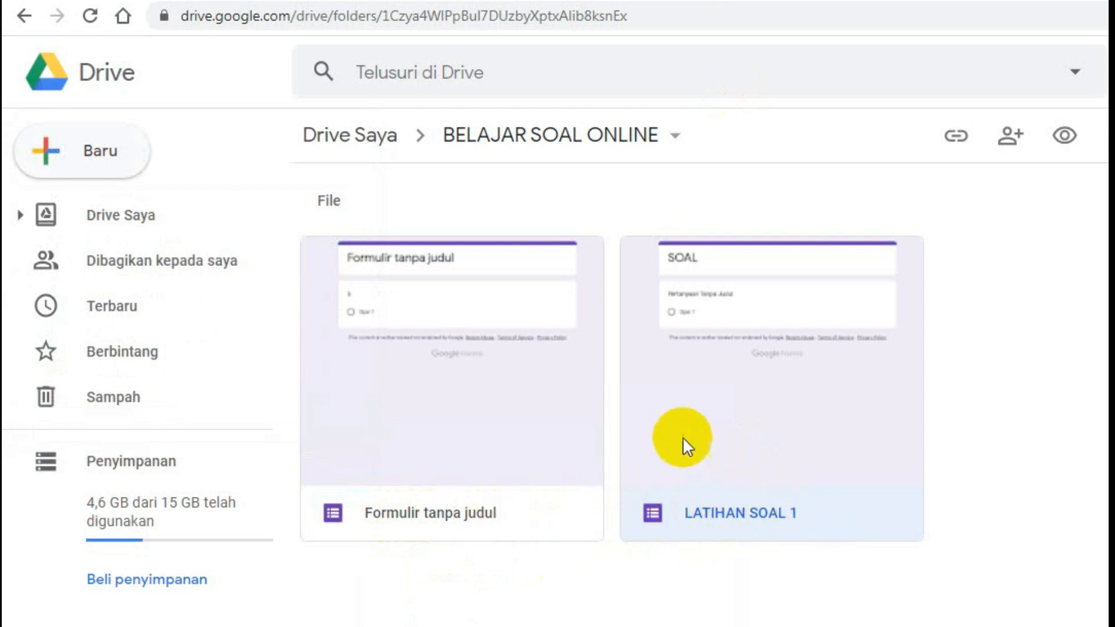
- Open the untitled form from Drive, try to name its file LATIHAN, and refresh the folder
{"action": "double_click", "coordinate": [510, 418]}
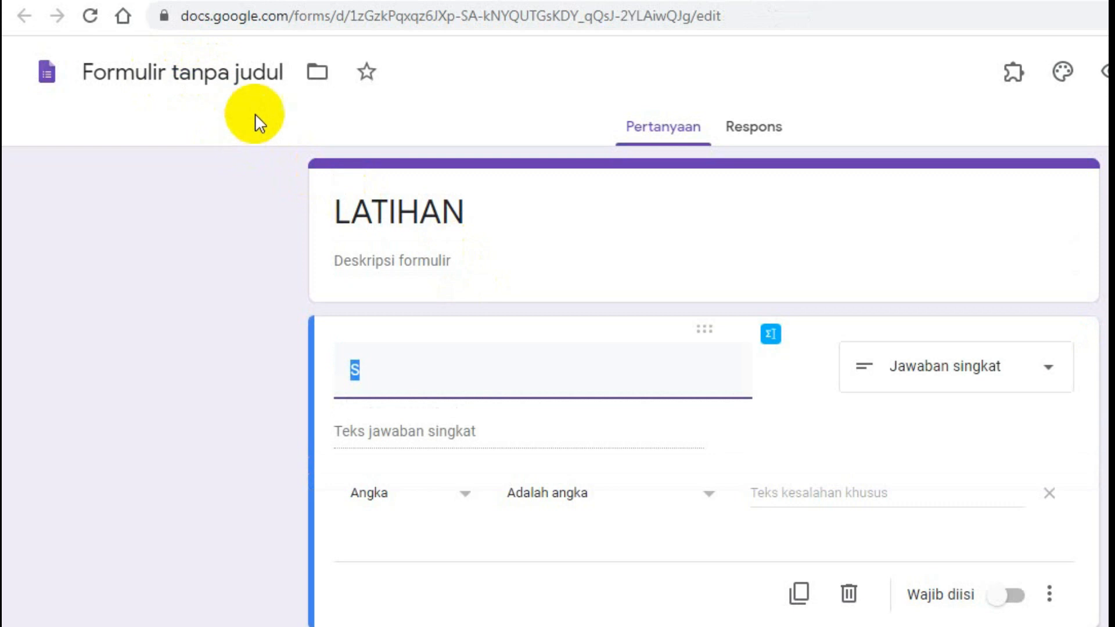
{"action": "left_click", "coordinate": [235, 73]}
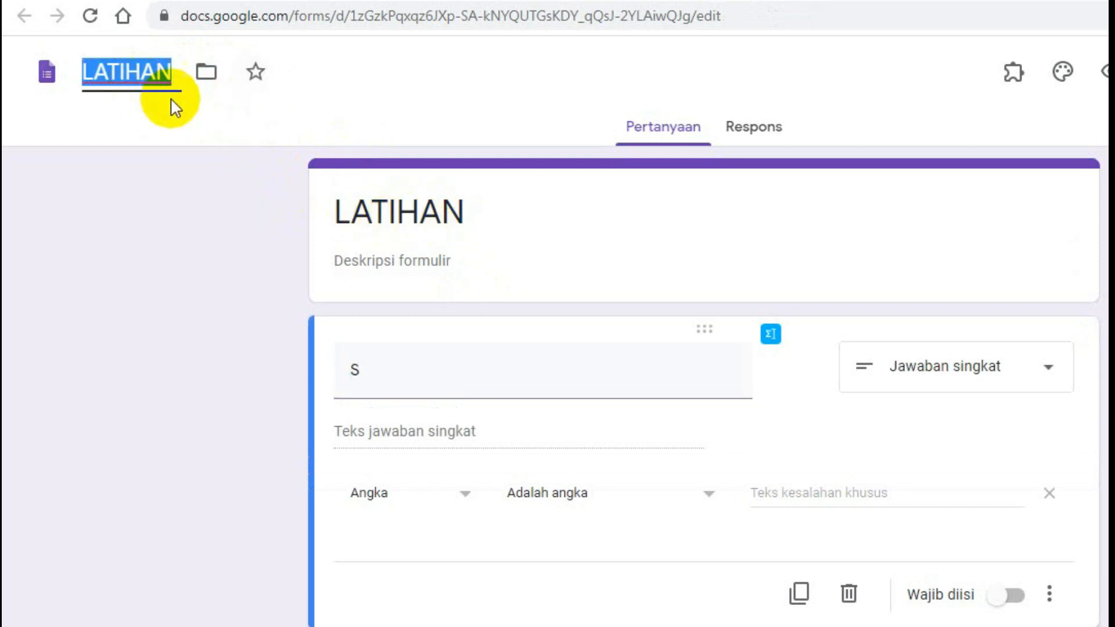
{"action": "left_click", "coordinate": [737, 0]}
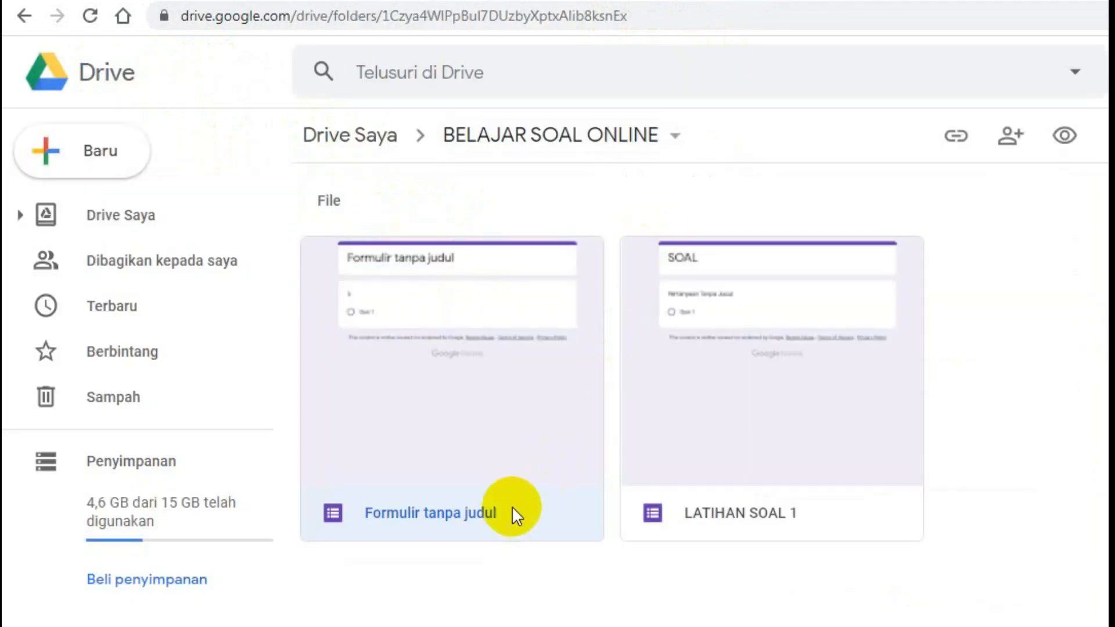
{"action": "left_click", "coordinate": [436, 578]}
{"action": "key", "text": "F5"}
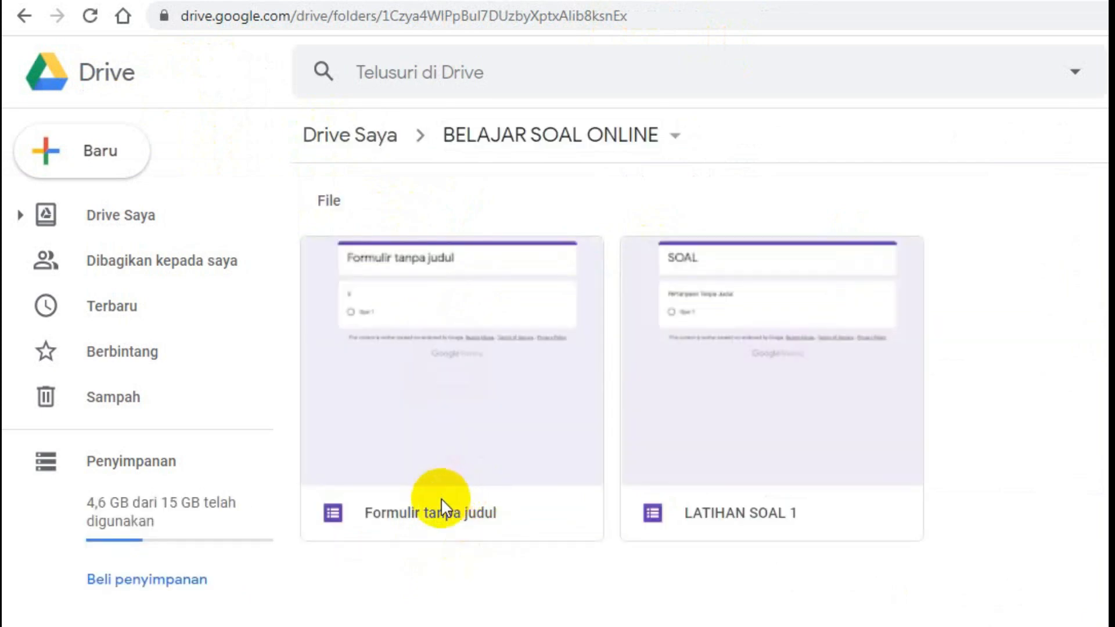
- Reopen the untitled form, apply its heading LATIHAN as the file name, and return to the Drive folder
{"action": "double_click", "coordinate": [456, 470]}
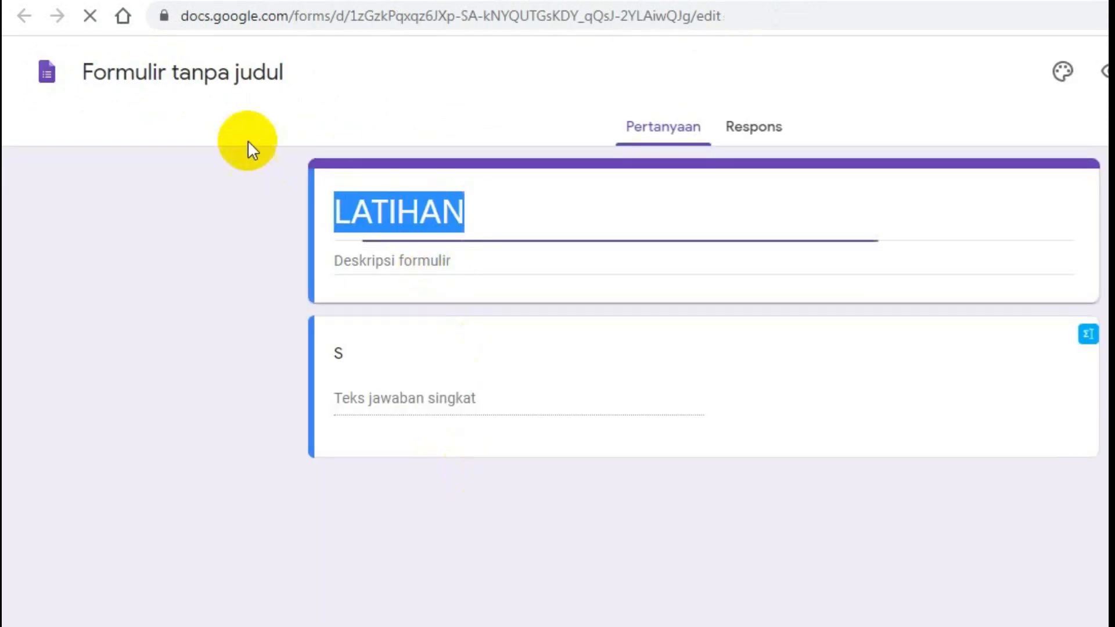
{"action": "left_click", "coordinate": [224, 83]}
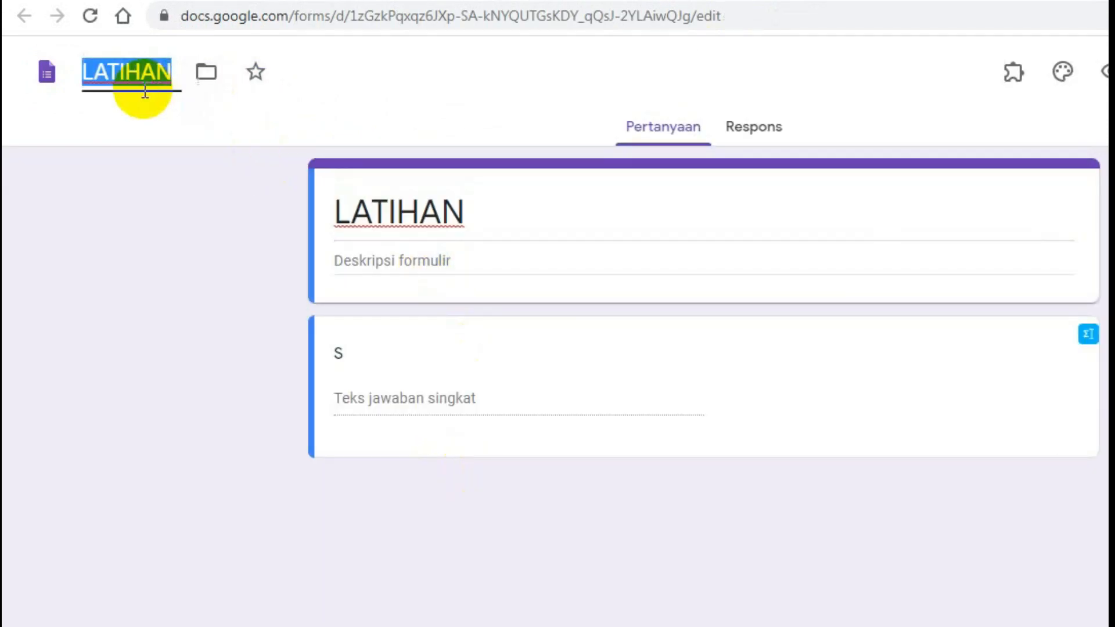
{"action": "left_click", "coordinate": [520, 222]}
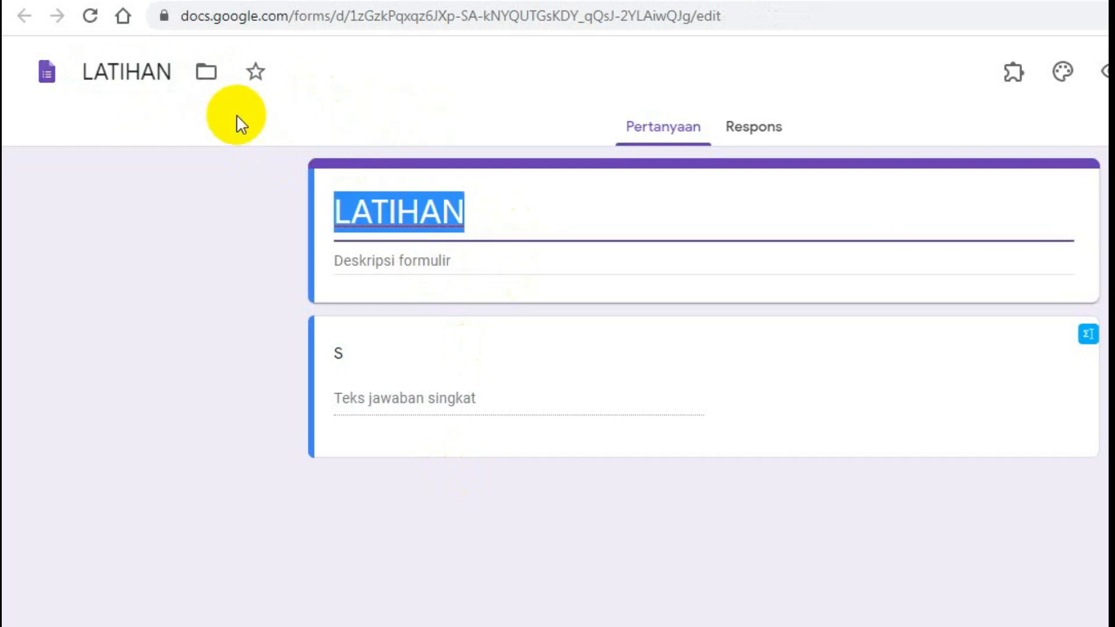
{"action": "left_click", "coordinate": [735, 1]}
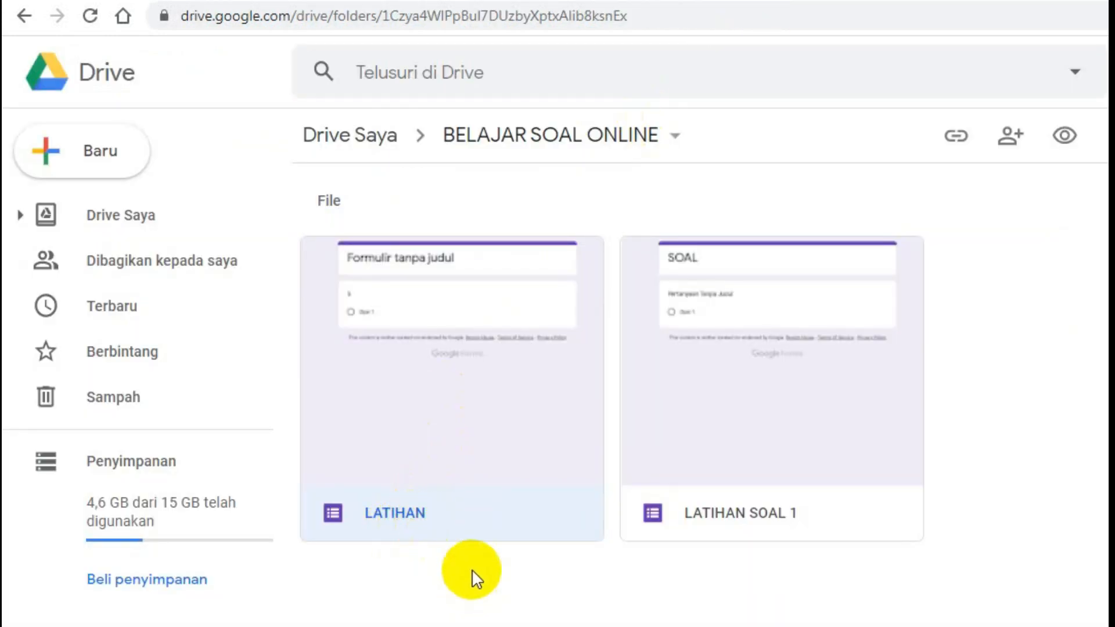
- Delete the LATIHAN form from the BELAJAR SOAL ONLINE folder
{"action": "left_click", "coordinate": [476, 591]}
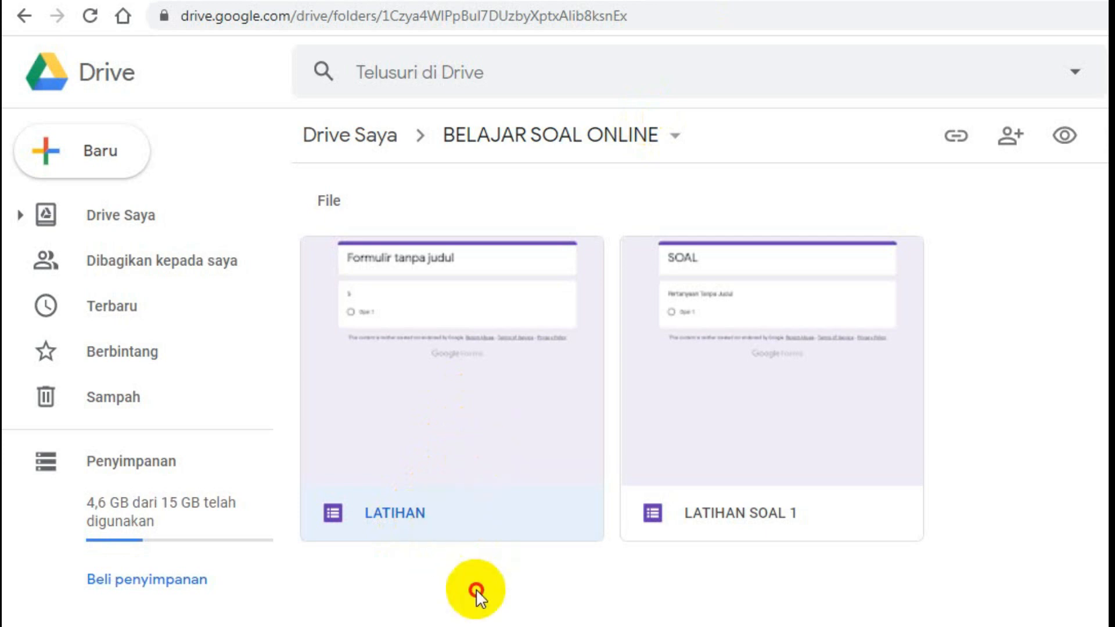
{"action": "left_click", "coordinate": [464, 403]}
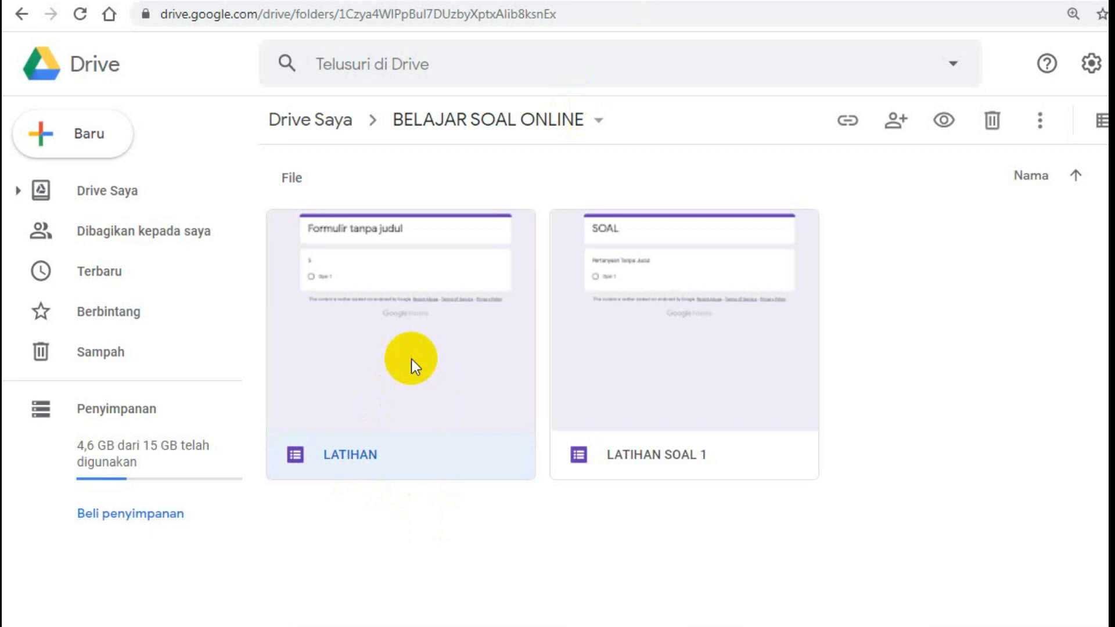
{"action": "right_click", "coordinate": [412, 359]}
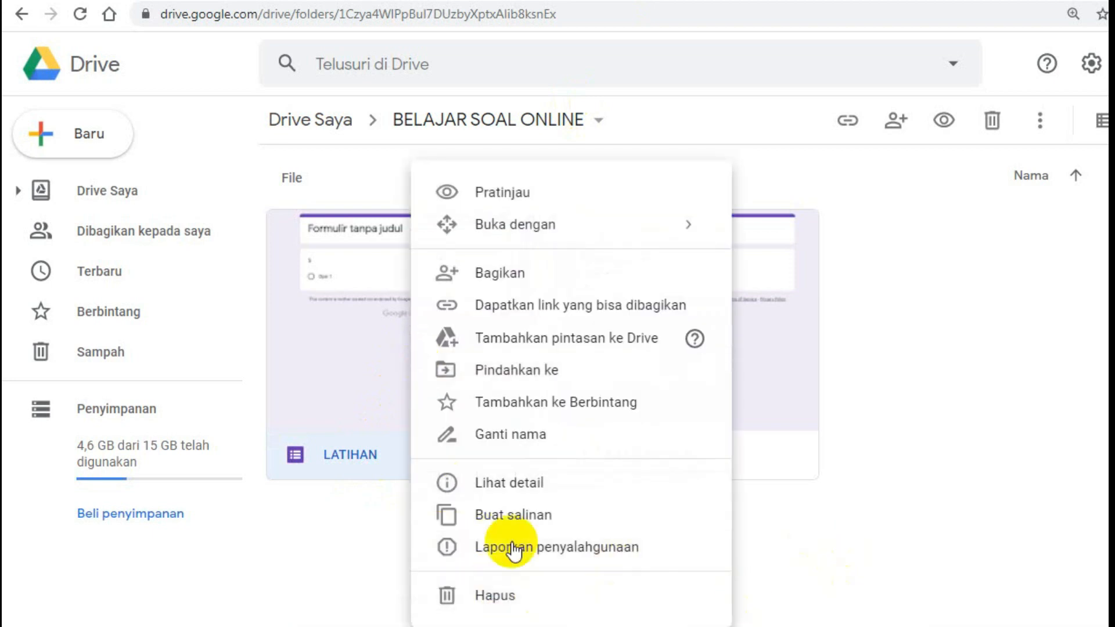
{"action": "left_click", "coordinate": [401, 518]}
{"action": "left_click", "coordinate": [411, 385]}
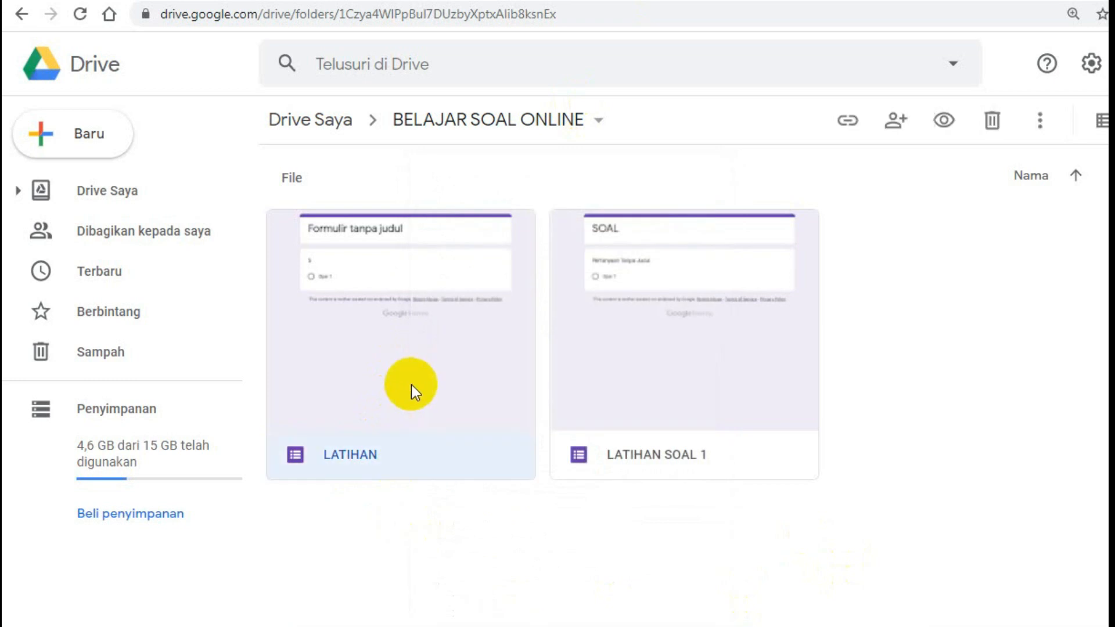
{"action": "left_click", "coordinate": [995, 129]}
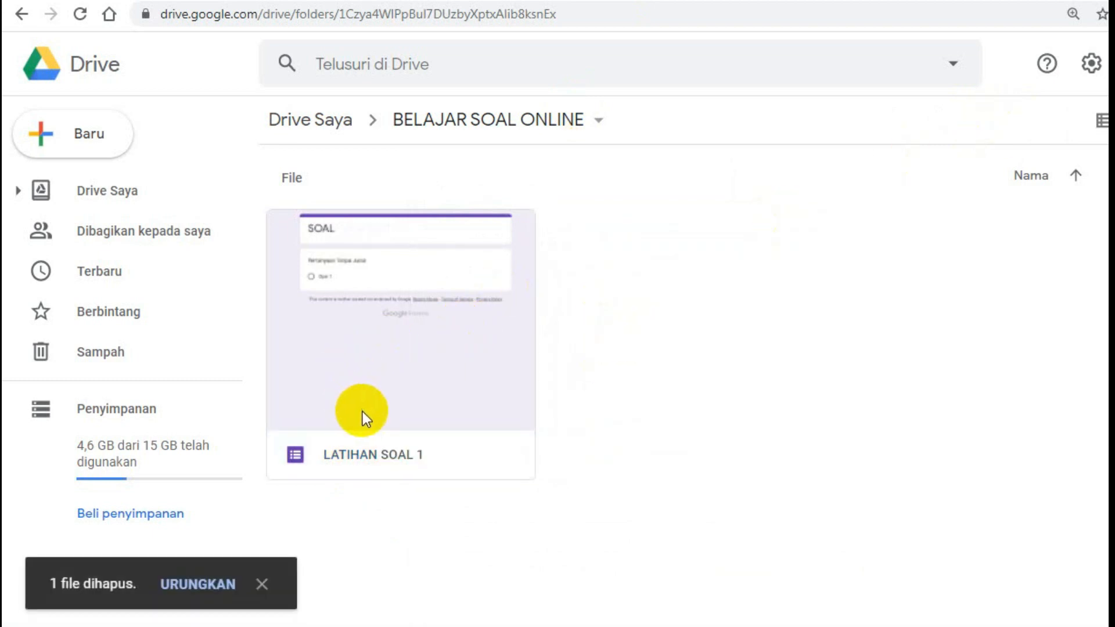
- Open the LATIHAN SOAL 1 form and enter KELAS X SEMESTER GANJIL as its description
{"action": "double_click", "coordinate": [398, 346]}
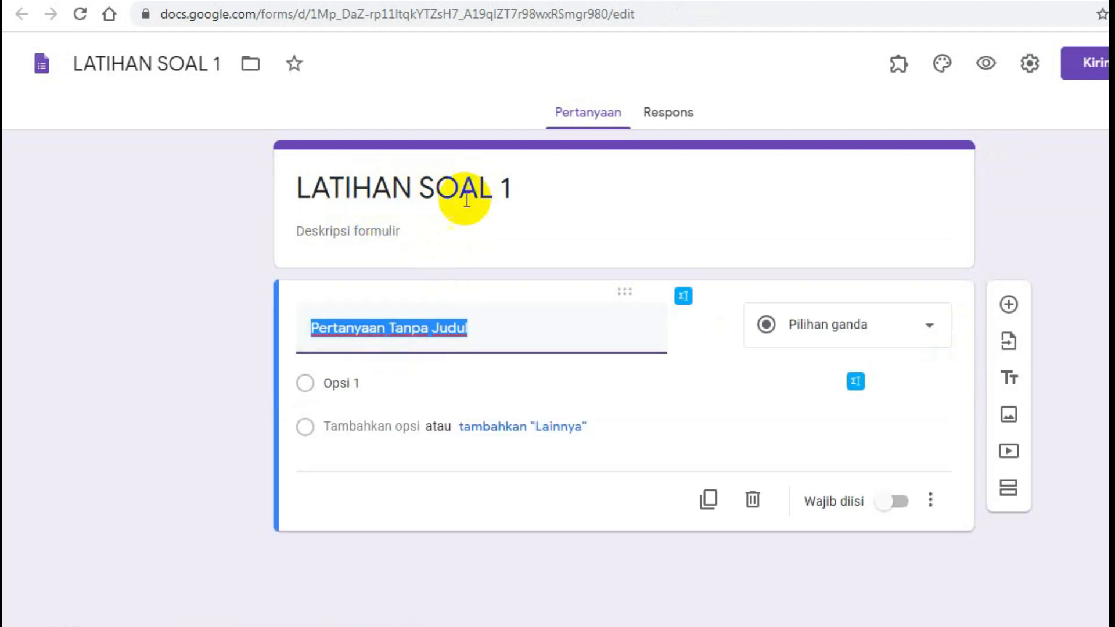
{"action": "left_click", "coordinate": [415, 232]}
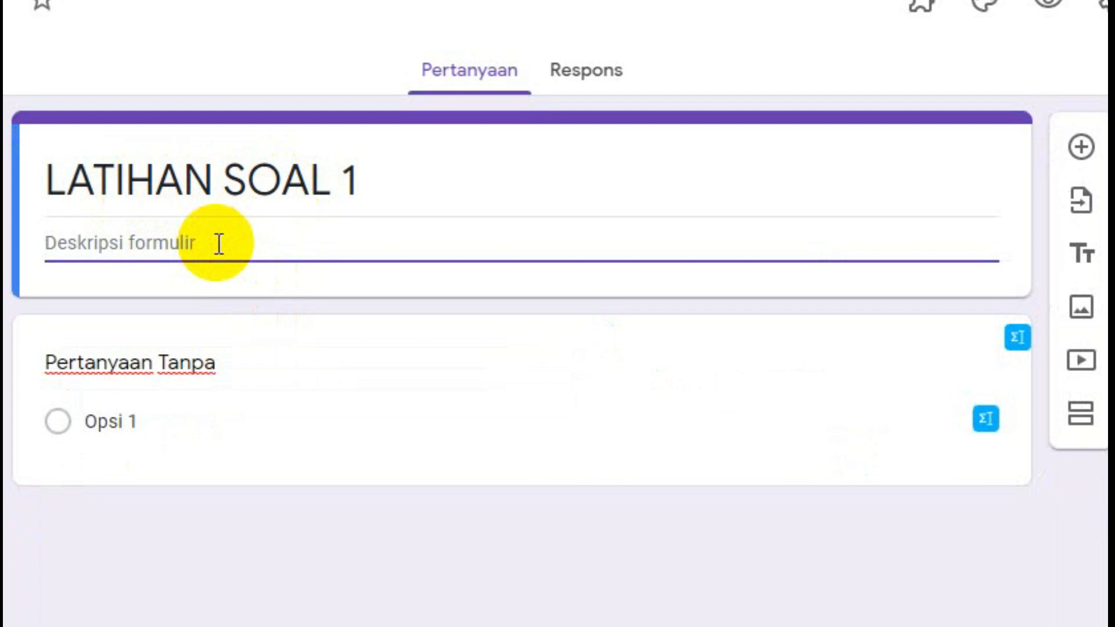
{"action": "type", "text": "KELAS"}
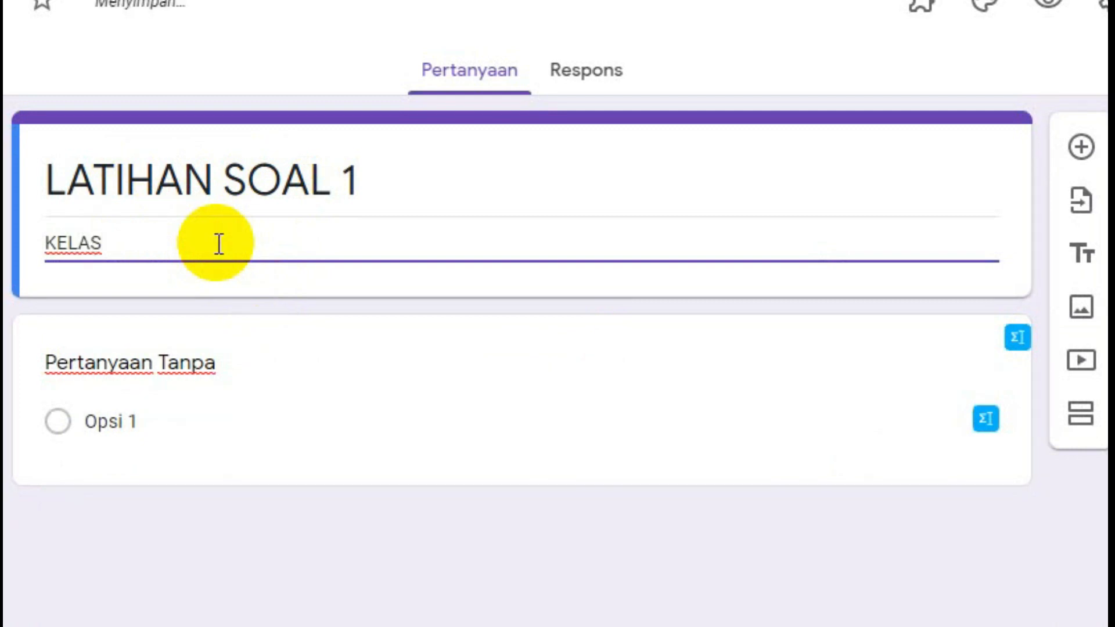
{"action": "type", "text": " X SEM"}
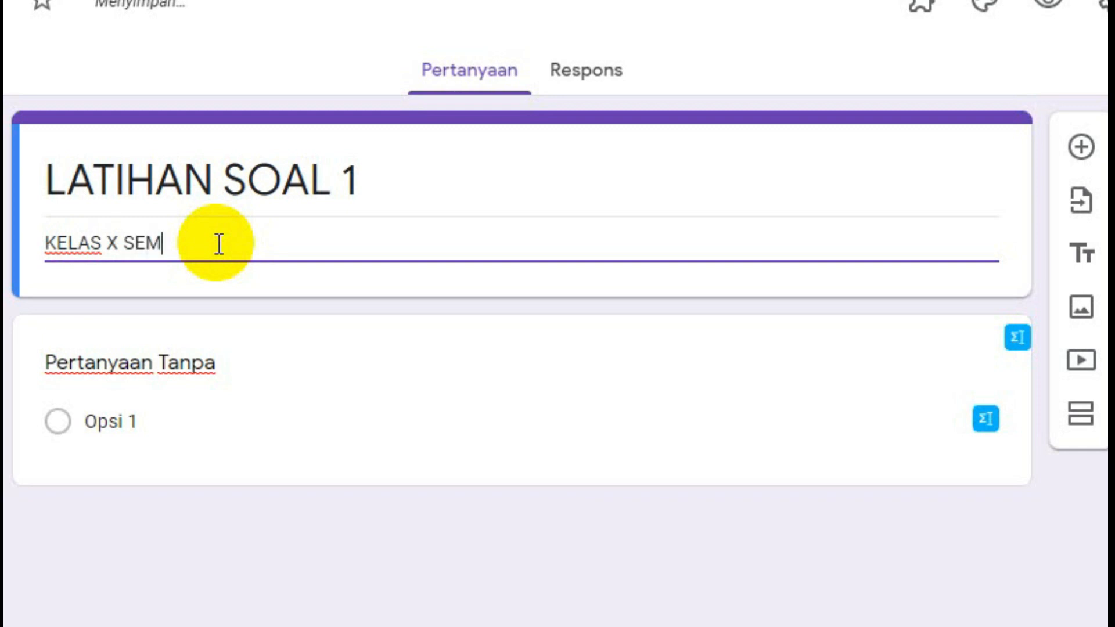
{"action": "type", "text": "ESTER GANJIL "}
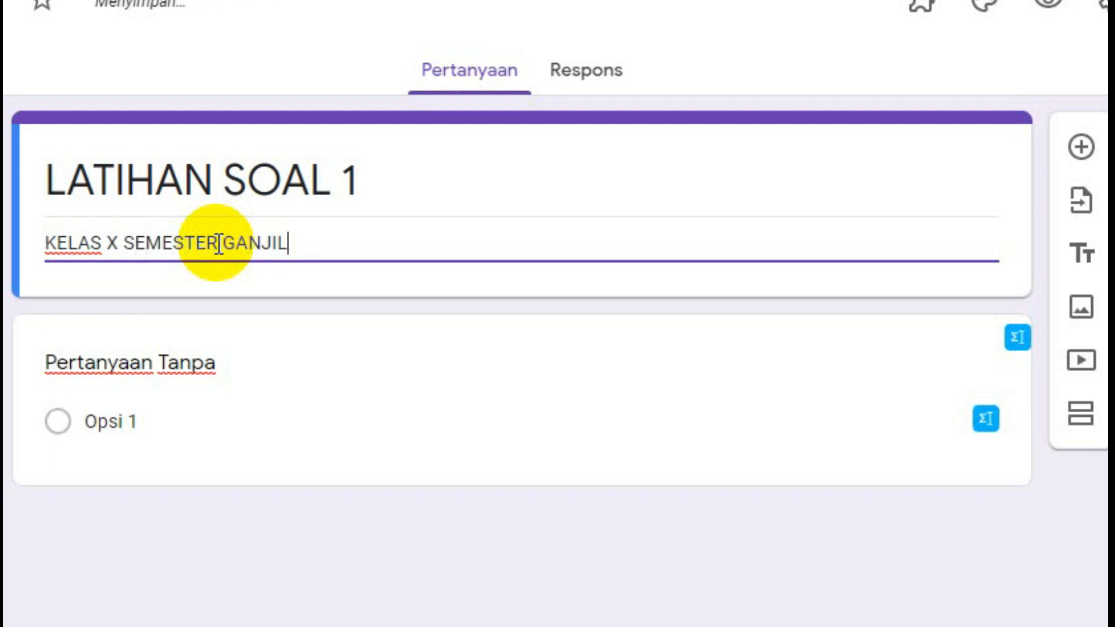
- Complete the form description by appending TP. 2020/2021 after KELAS X SEMESTER GANJIL
{"action": "type", "text": "TP. 2020"}
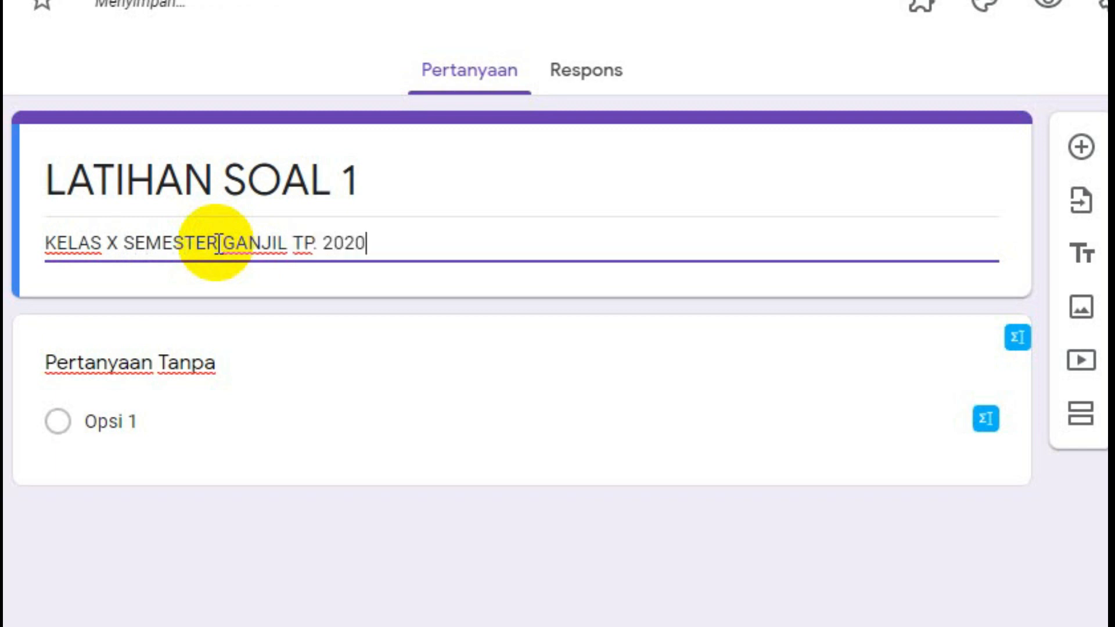
{"action": "type", "text": "/2021"}
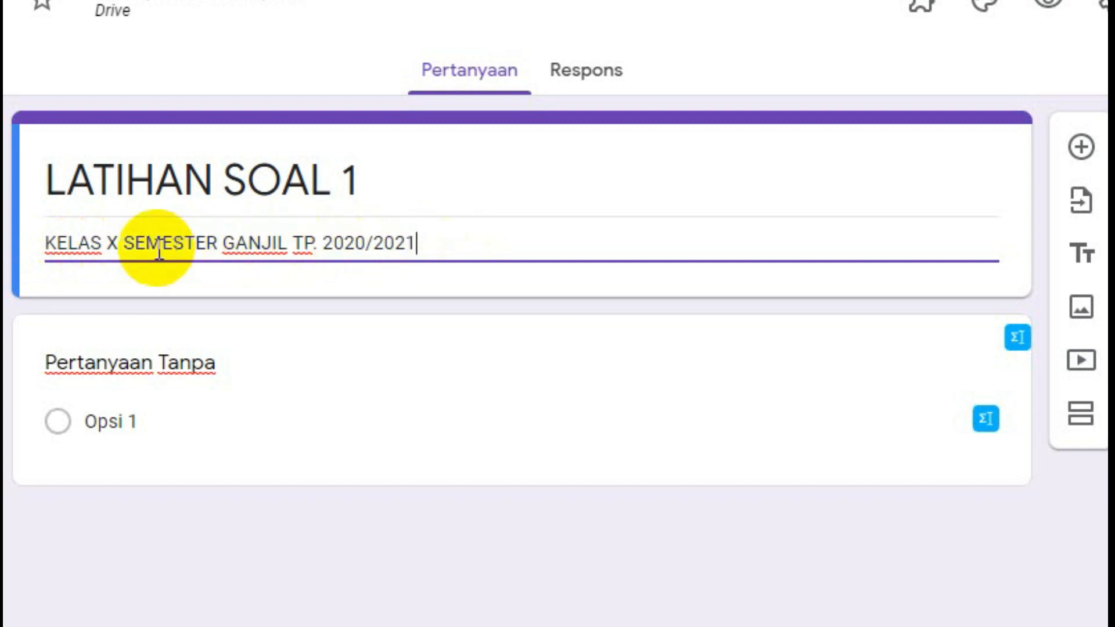
{"action": "left_click", "coordinate": [961, 274]}
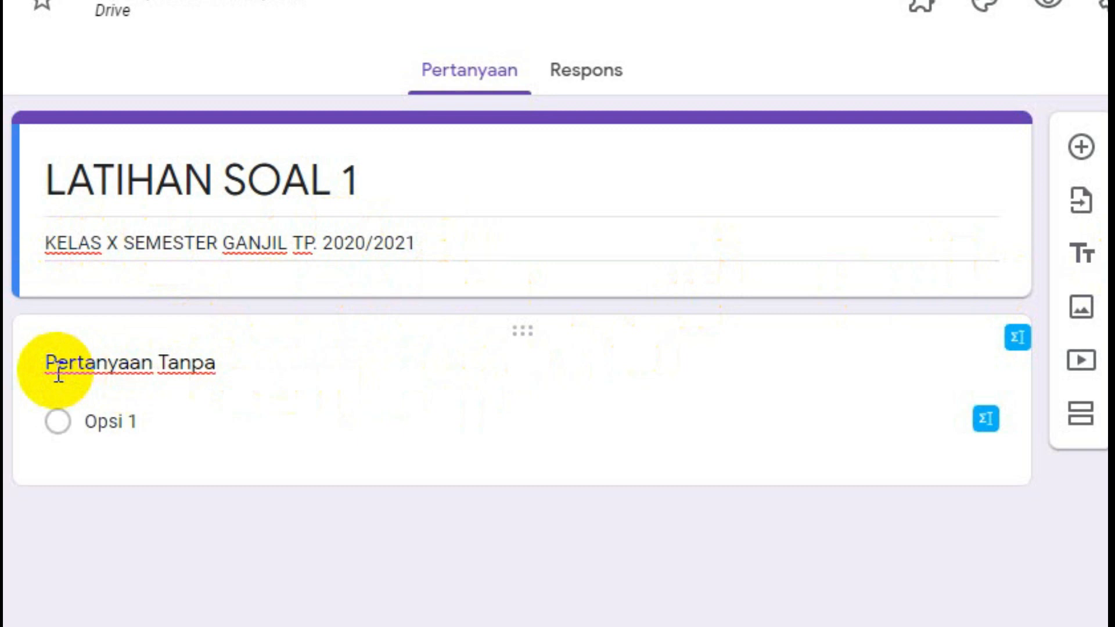
{"action": "left_click", "coordinate": [238, 364]}
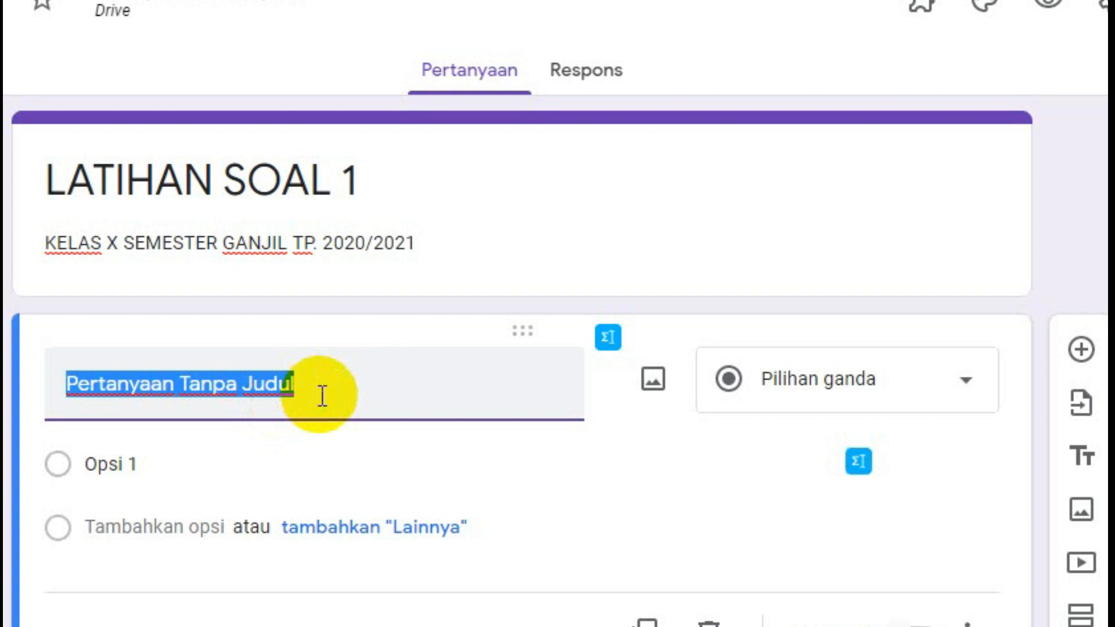
{"action": "type", "text": "NAMA"}
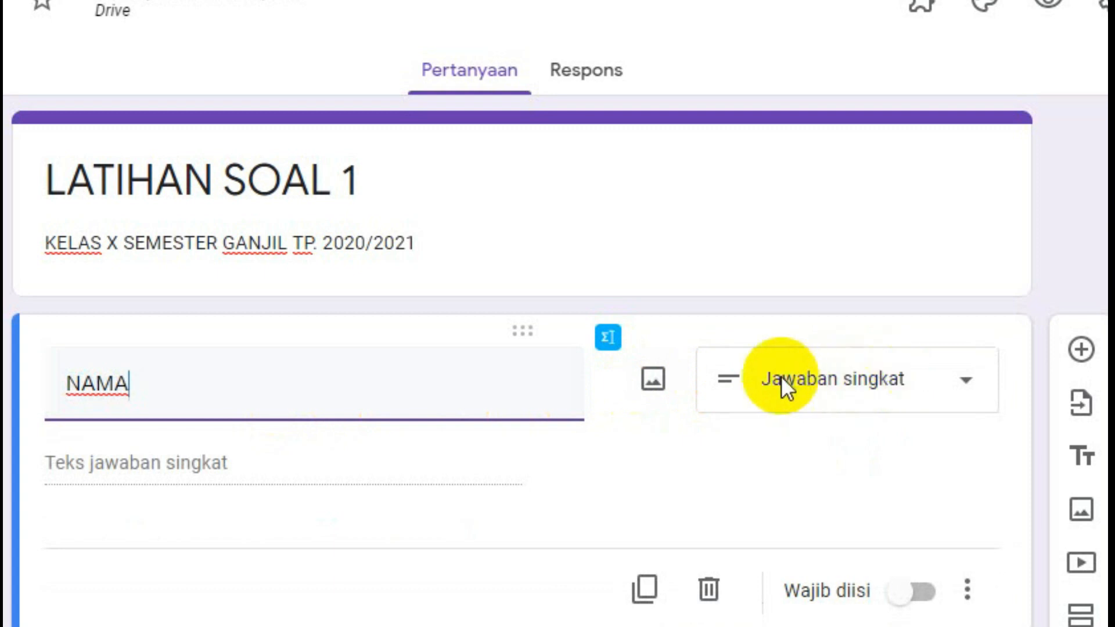
{"action": "left_click", "coordinate": [966, 382]}
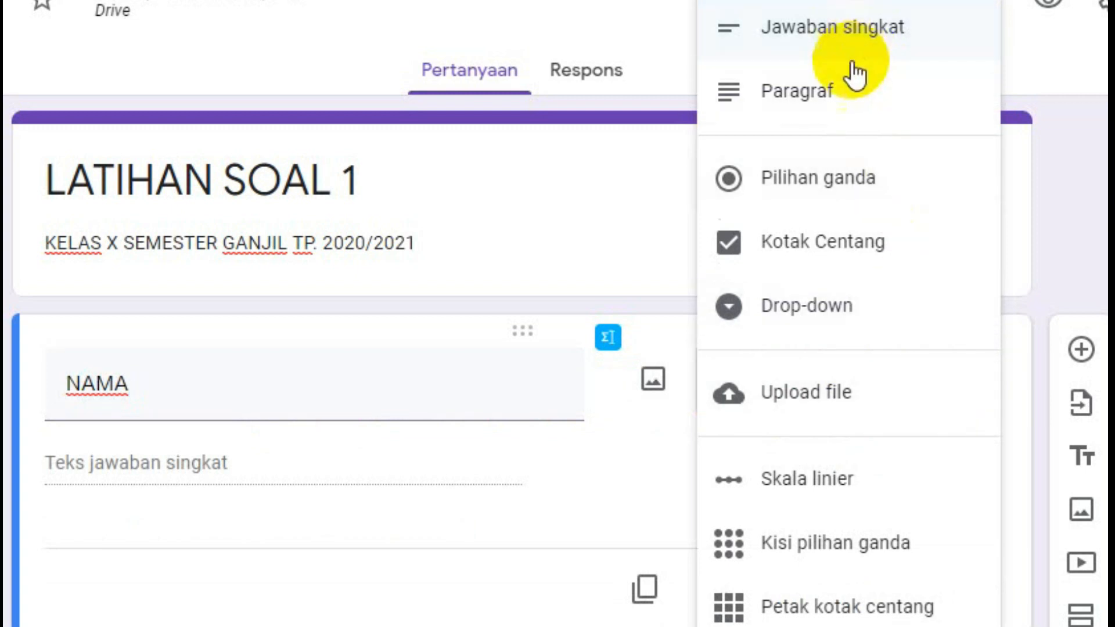
{"action": "left_click", "coordinate": [299, 394]}
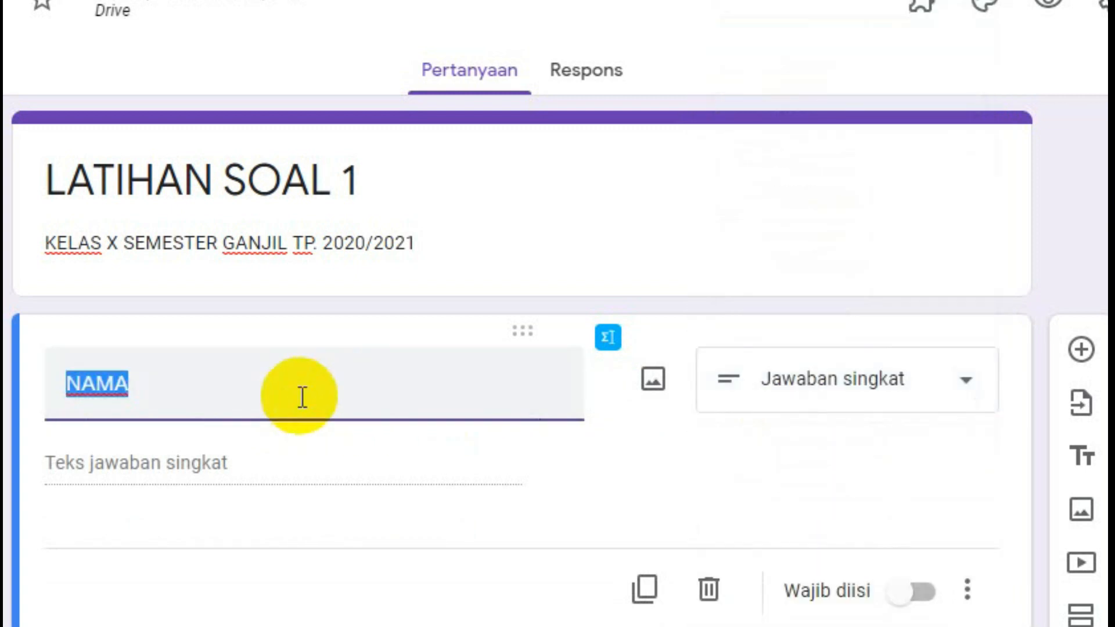
{"action": "key", "text": "BackSpace"}
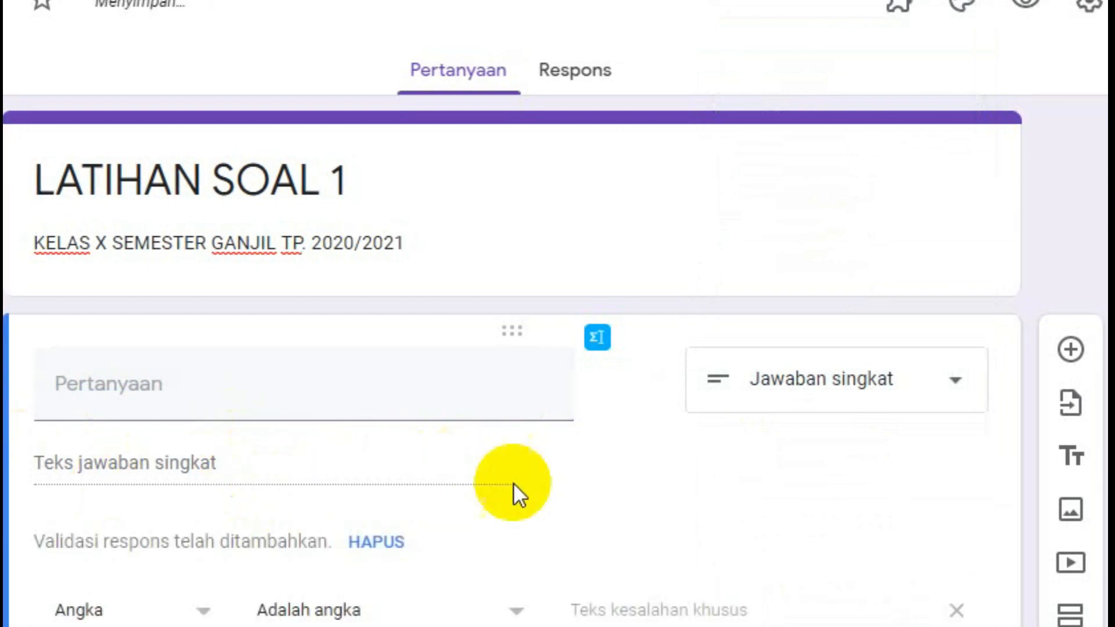
- Delete the blank short-answer question below the form's heading
{"action": "left_click", "coordinate": [487, 231]}
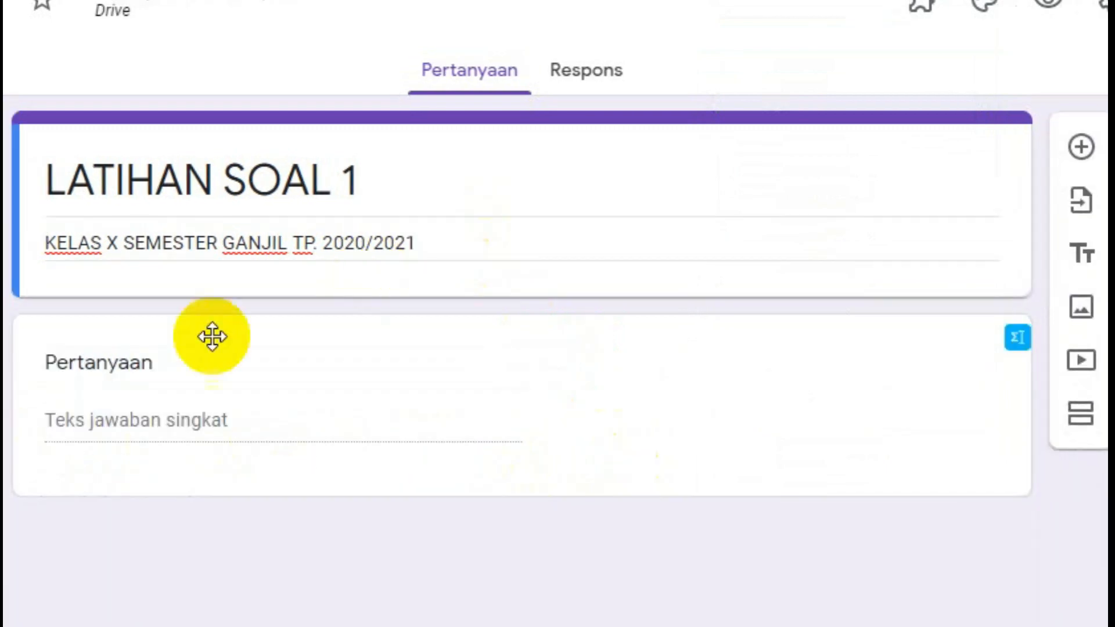
{"action": "left_click", "coordinate": [146, 367]}
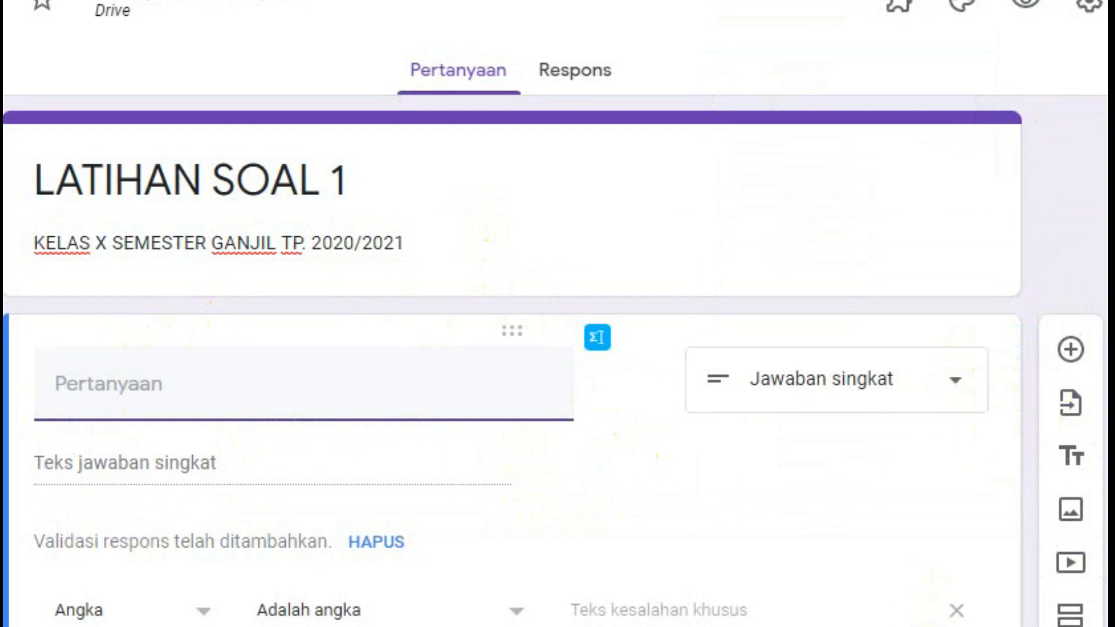
{"action": "left_click", "coordinate": [720, 626]}
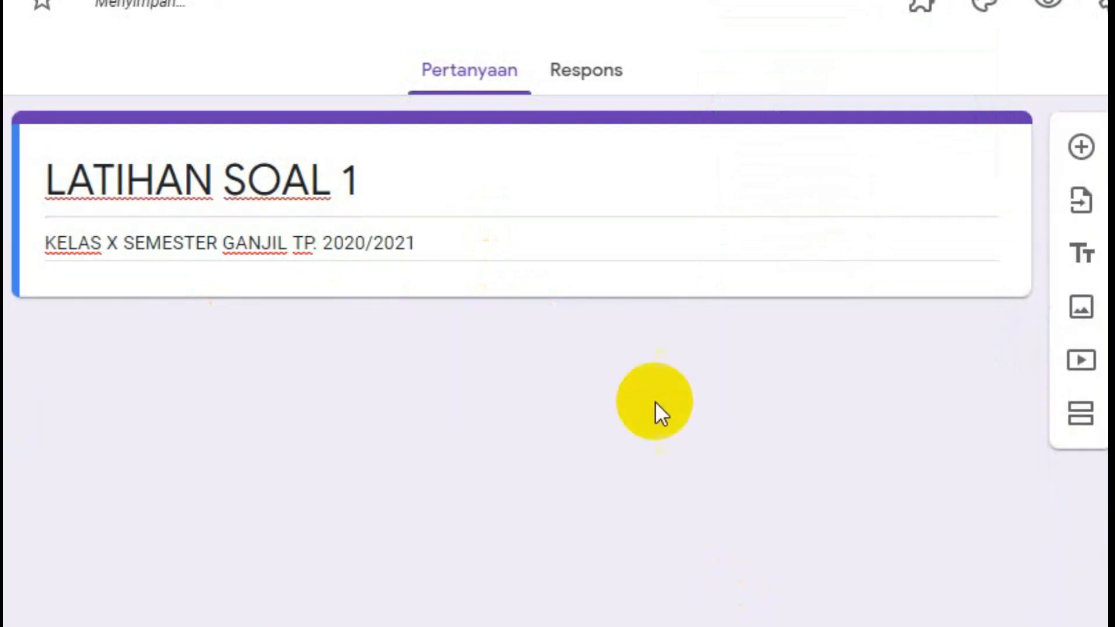
- Add a question titled NAMA, set it to short answer (Jawaban singkat), and make it required
{"action": "left_click", "coordinate": [1083, 150]}
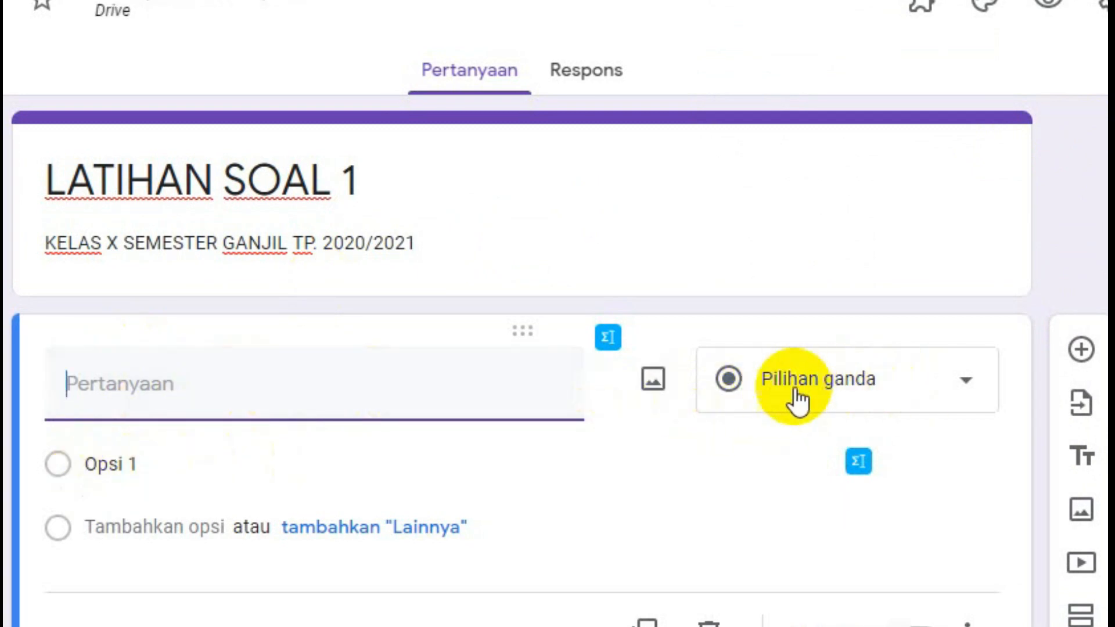
{"action": "left_click", "coordinate": [241, 392]}
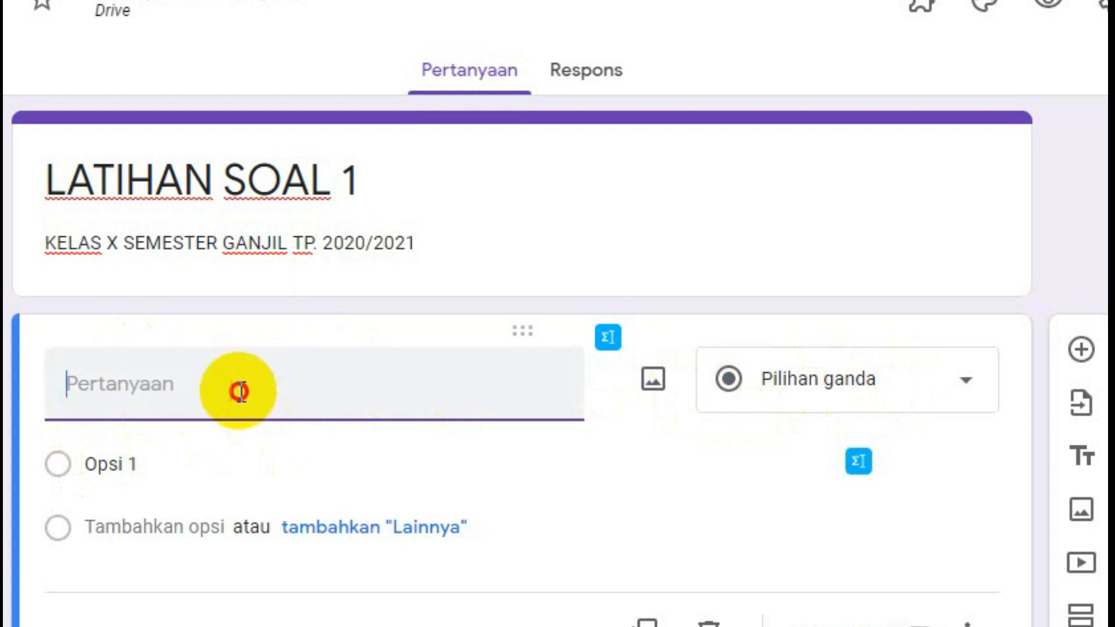
{"action": "type", "text": "NAMA"}
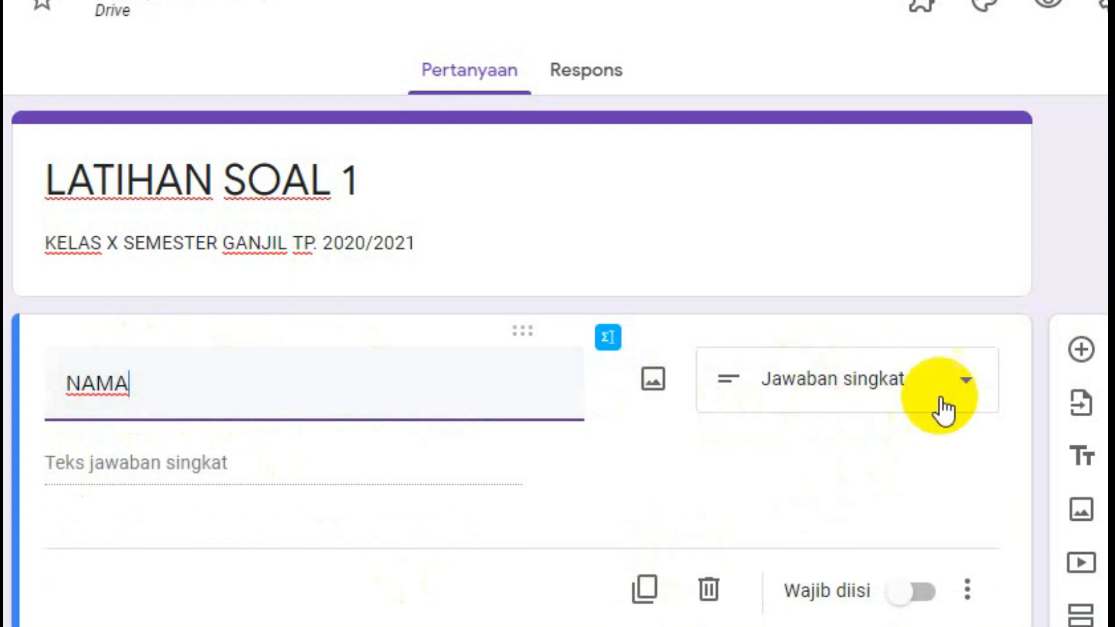
{"action": "left_click", "coordinate": [966, 397]}
{"action": "left_click", "coordinate": [813, 36]}
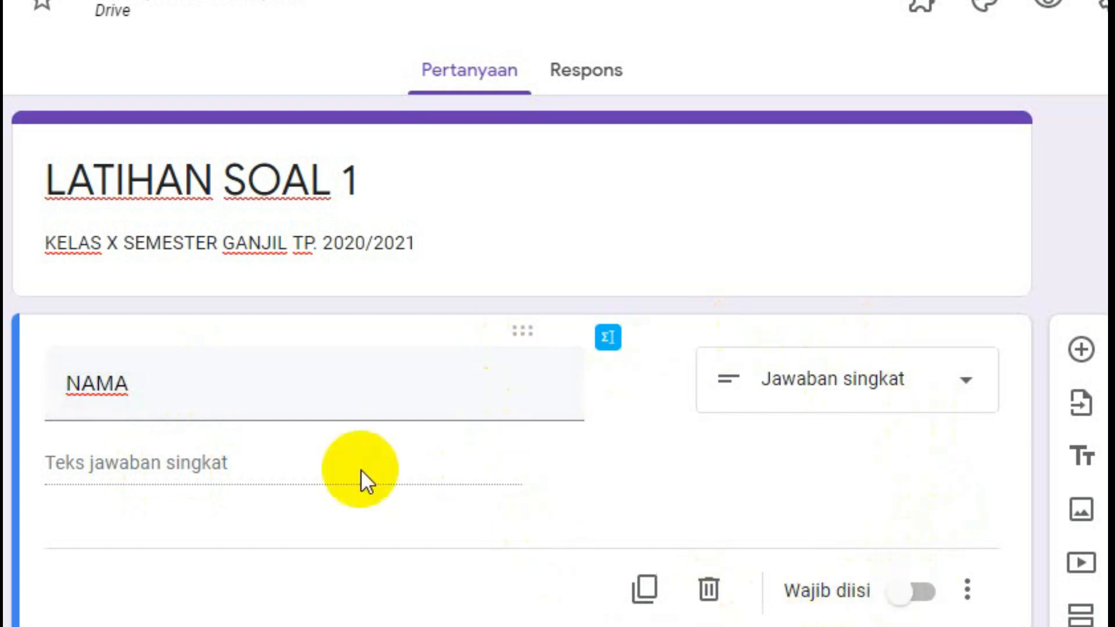
{"action": "left_click", "coordinate": [903, 599]}
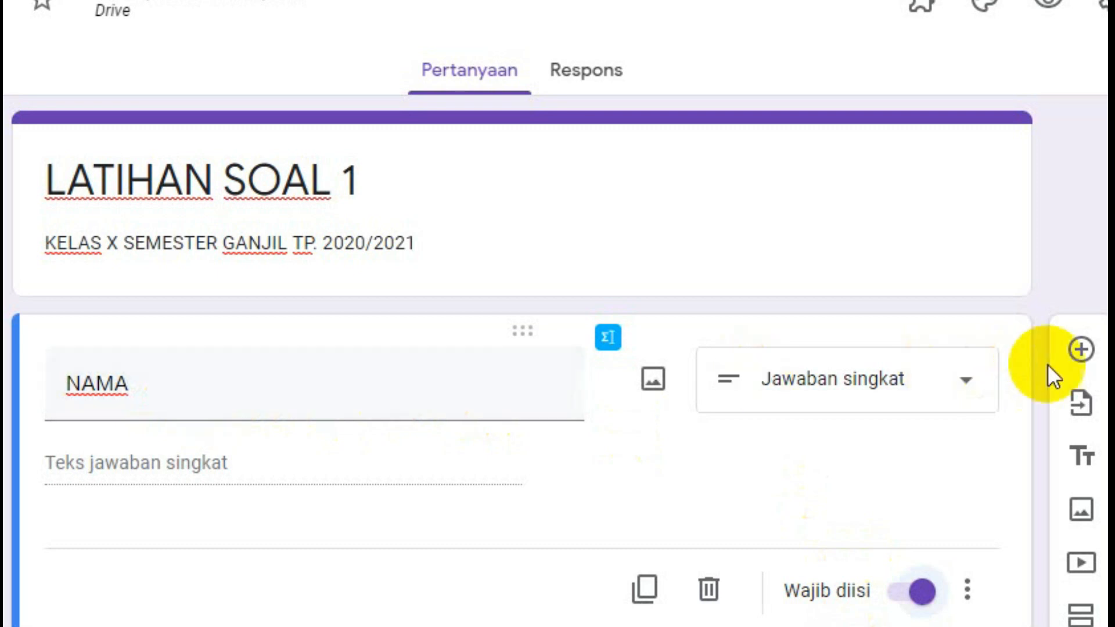
- Add a new question below NAMA and title it KELAS
{"action": "left_click", "coordinate": [1082, 351]}
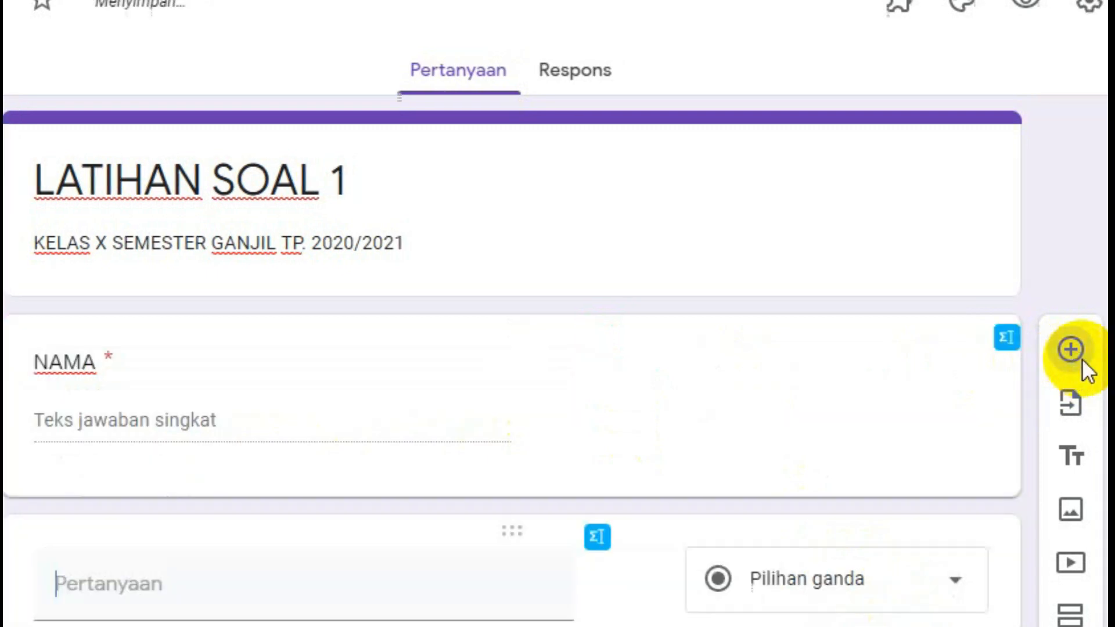
{"action": "left_click", "coordinate": [148, 596]}
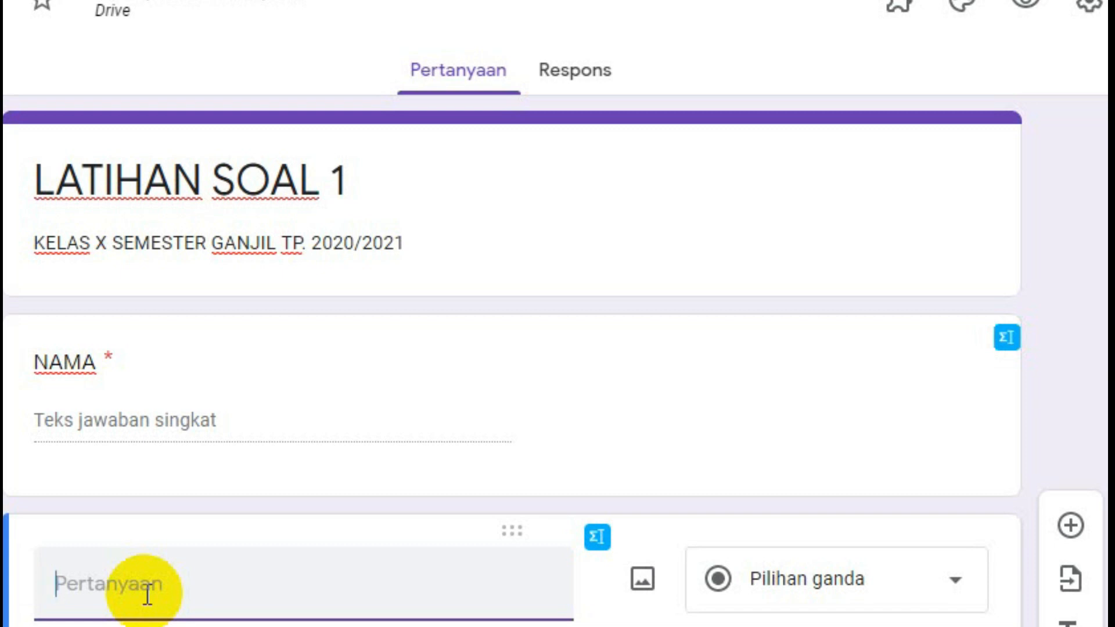
{"action": "type", "text": "KELAS"}
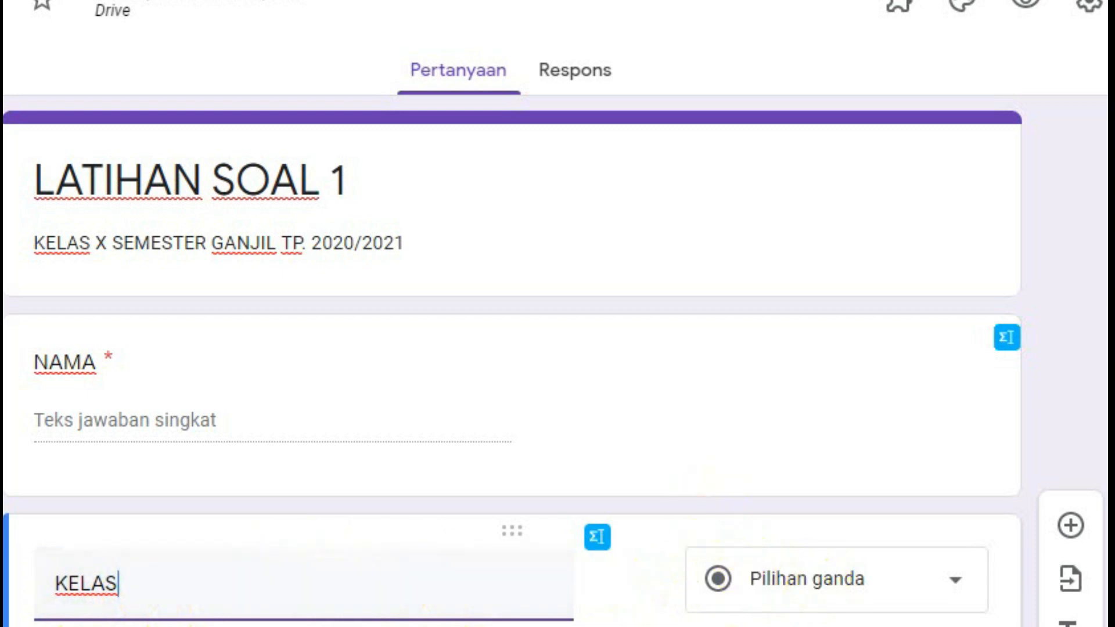
- Set the KELAS question's answer type to short answer (Jawaban singkat)
{"action": "scroll", "coordinate": [555, 361], "scroll_direction": "down", "scroll_amount": 1}
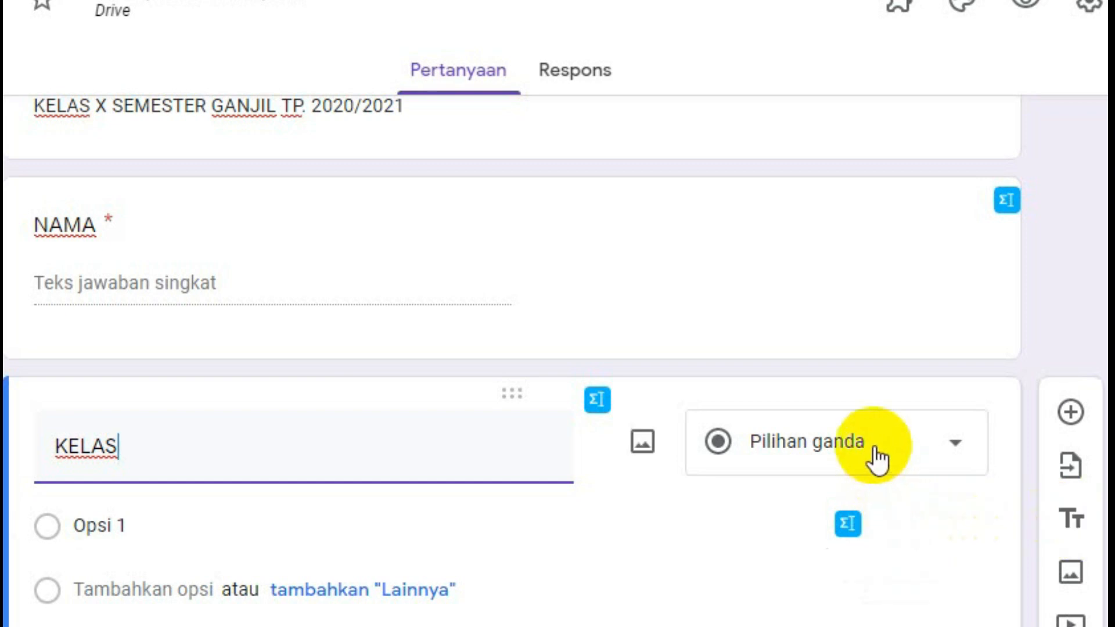
{"action": "left_click", "coordinate": [810, 456]}
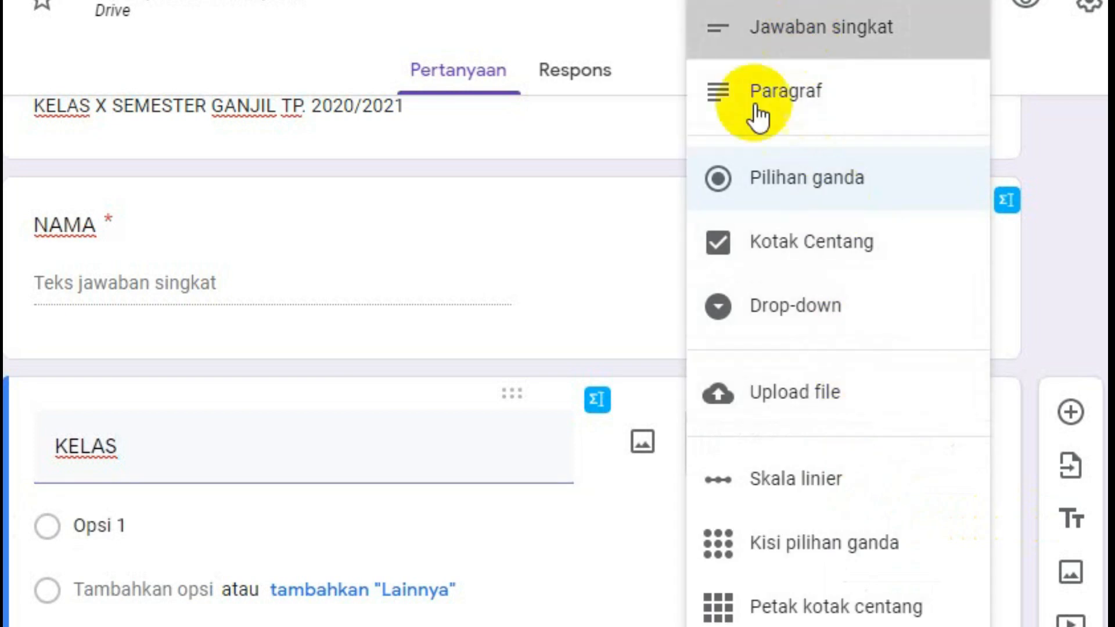
{"action": "left_click", "coordinate": [822, 27]}
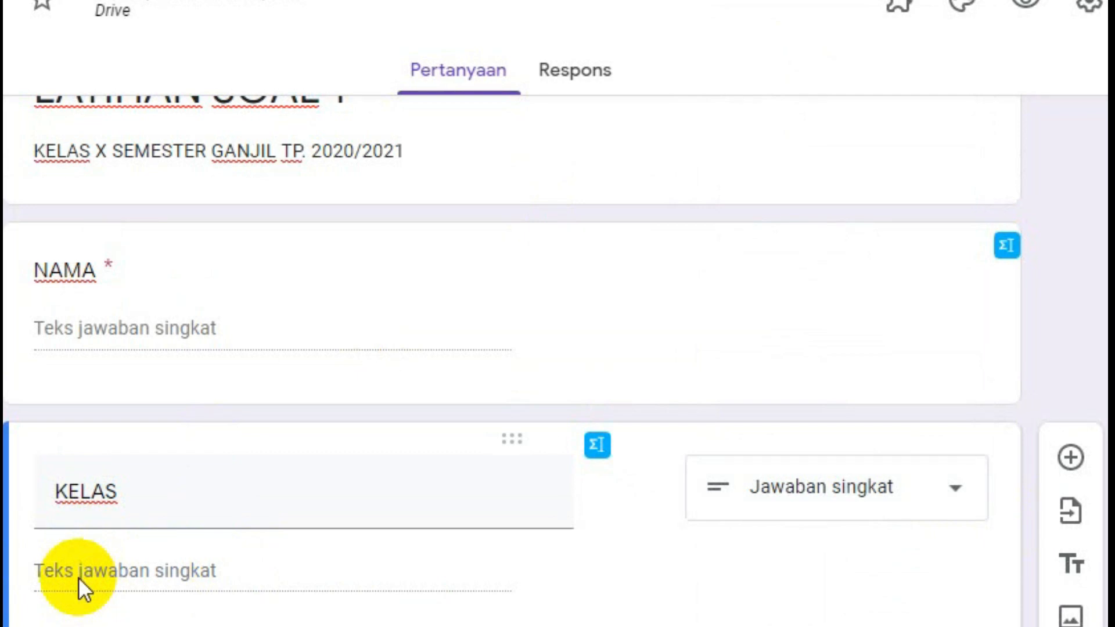
- Change the KELAS question to multiple choice (Pilihan ganda) and name its first option KELAS X IPA
{"action": "left_click", "coordinate": [959, 501]}
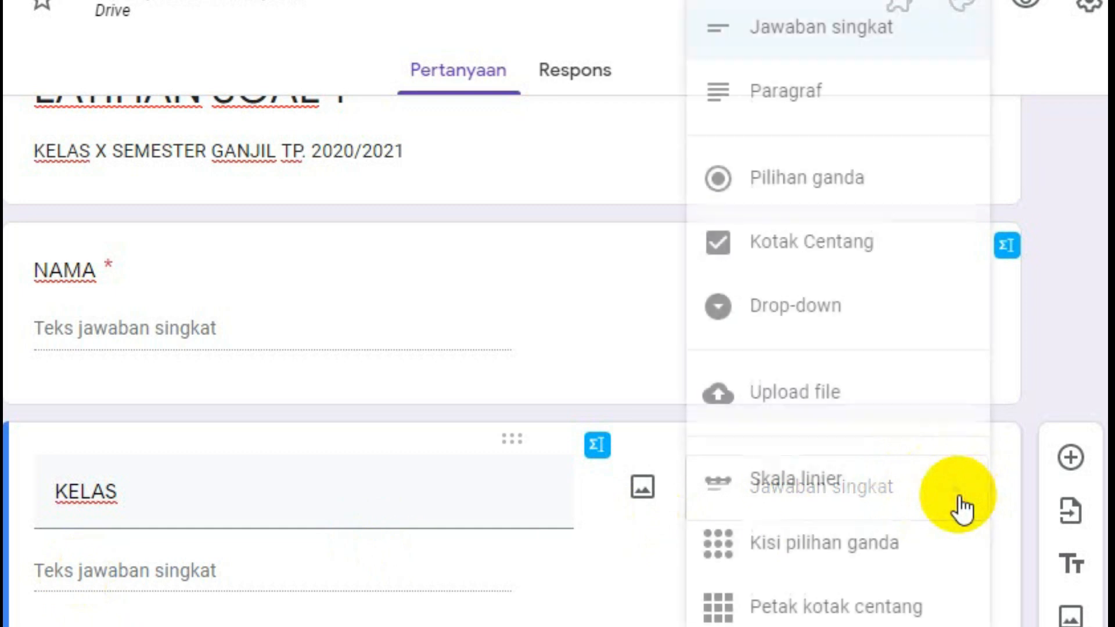
{"action": "left_click", "coordinate": [856, 185]}
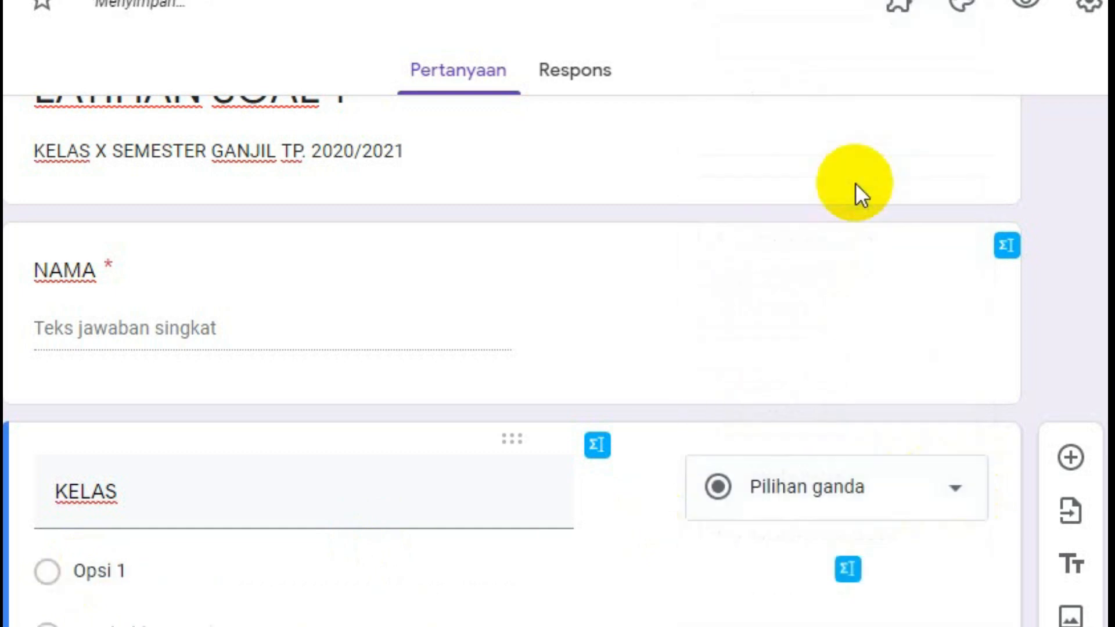
{"action": "left_click", "coordinate": [132, 575]}
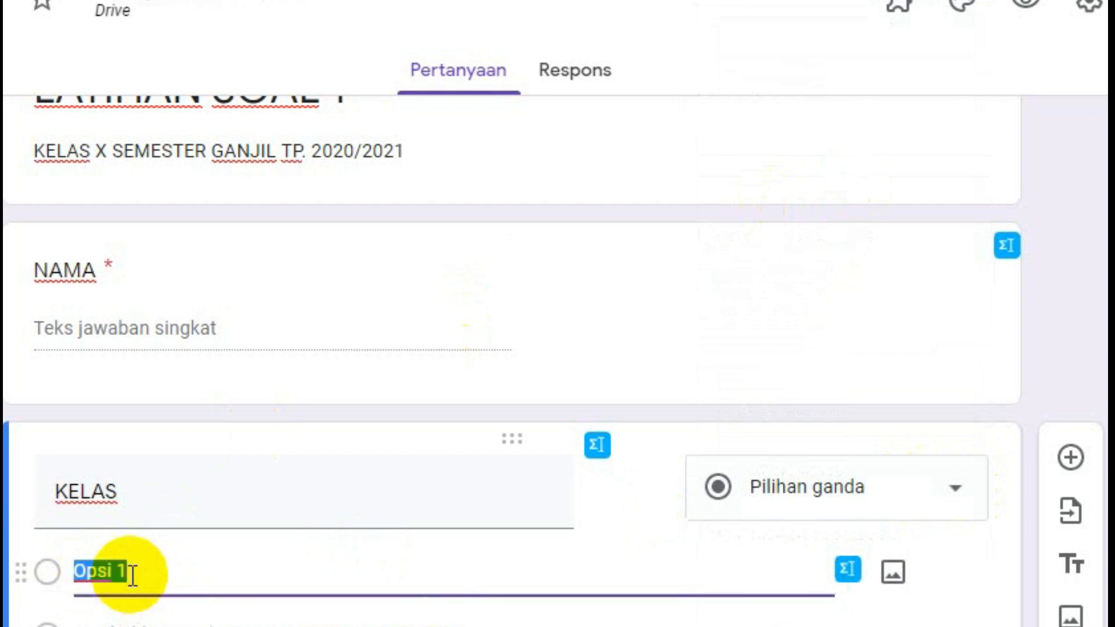
{"action": "type", "text": "KELAS X"}
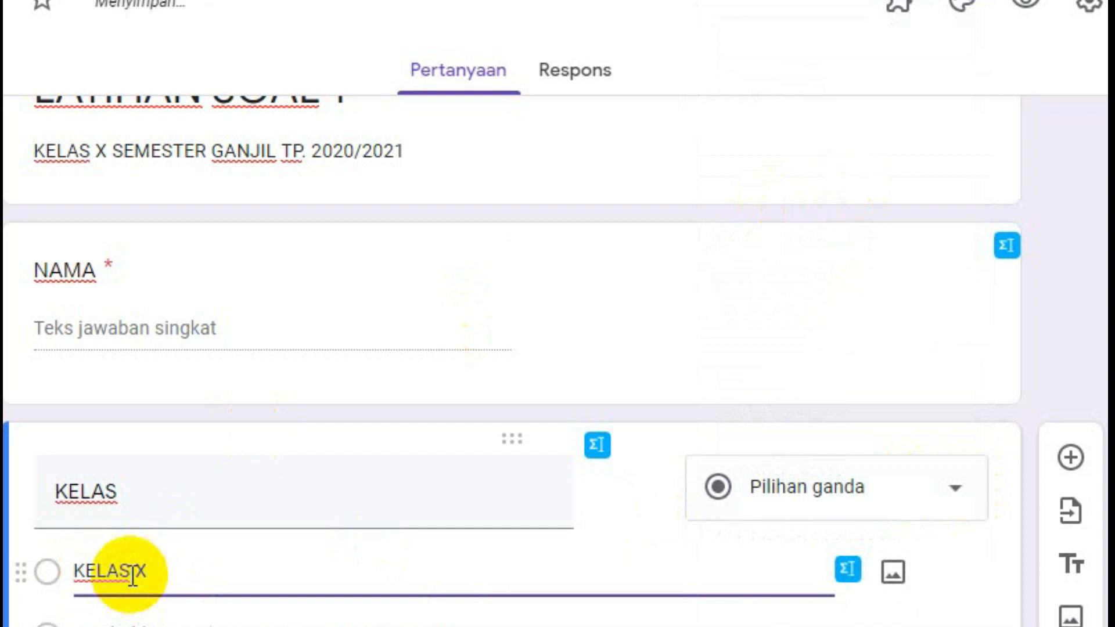
{"action": "type", "text": " IPA"}
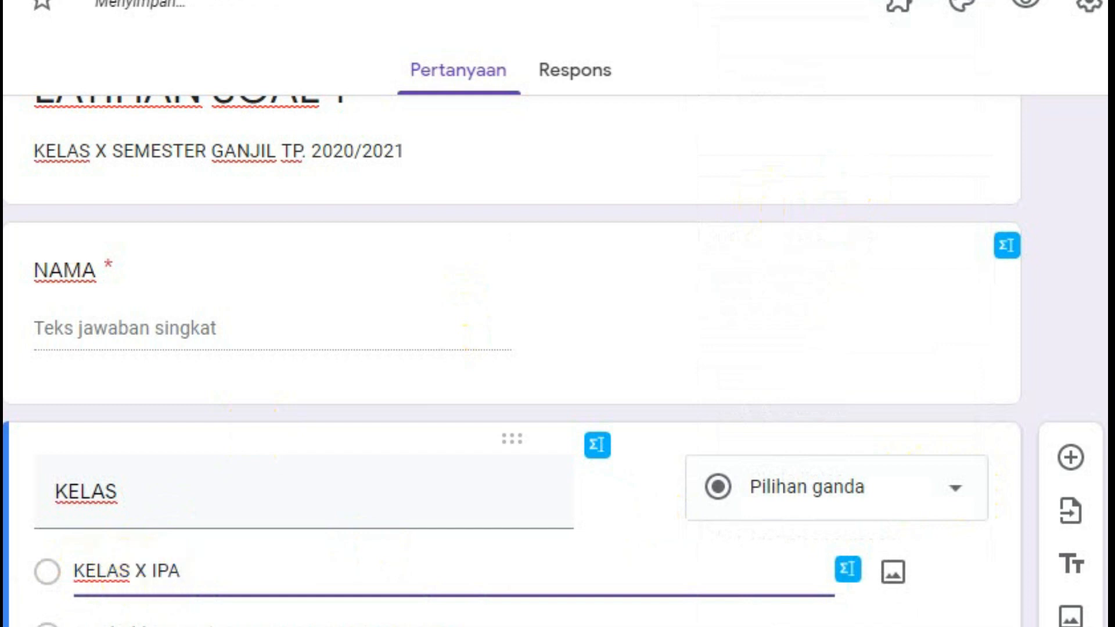
- Add KELAS X IPS and KELAS X BAHASA as the second and third options of the KELAS question
{"action": "left_click", "coordinate": [184, 626]}
{"action": "type", "text": "KELAS "}
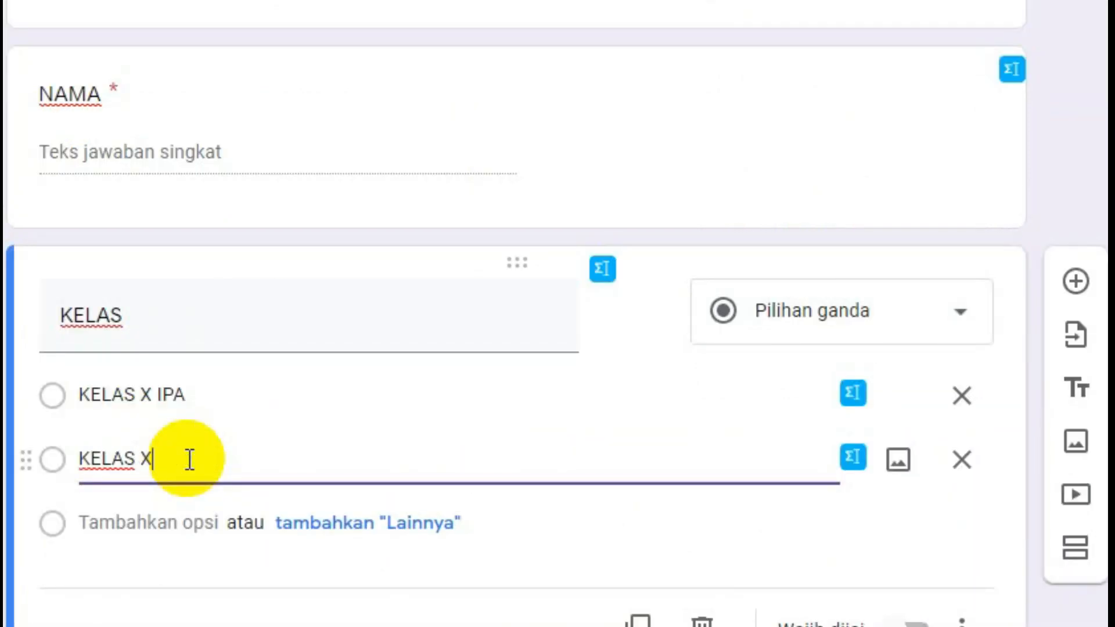
{"action": "type", "text": "X IPA"}
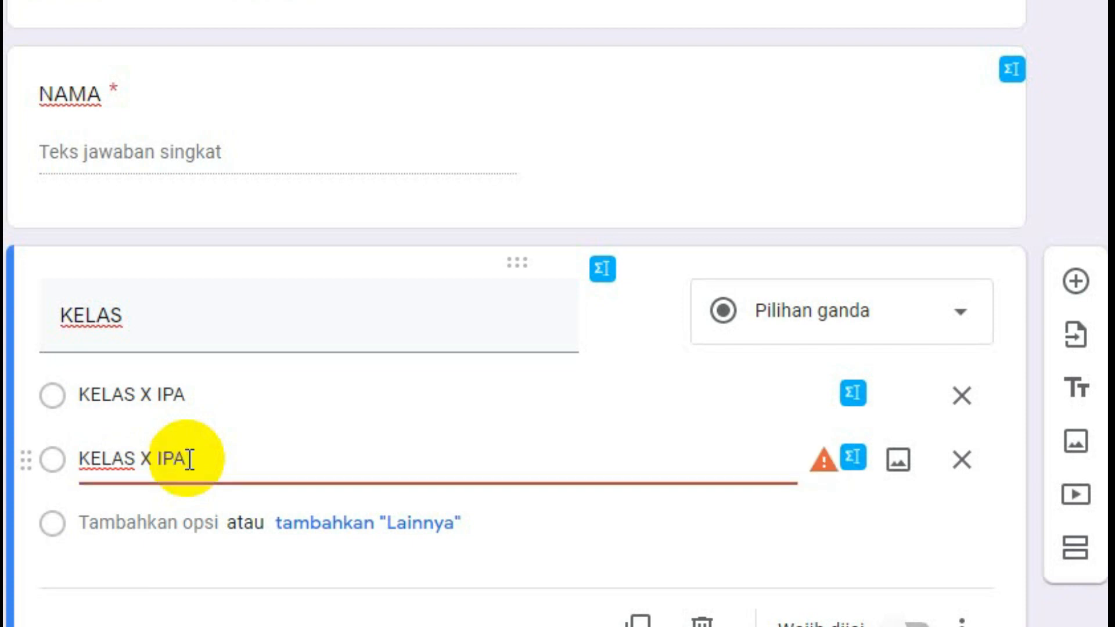
{"action": "key", "text": "BackSpace"}
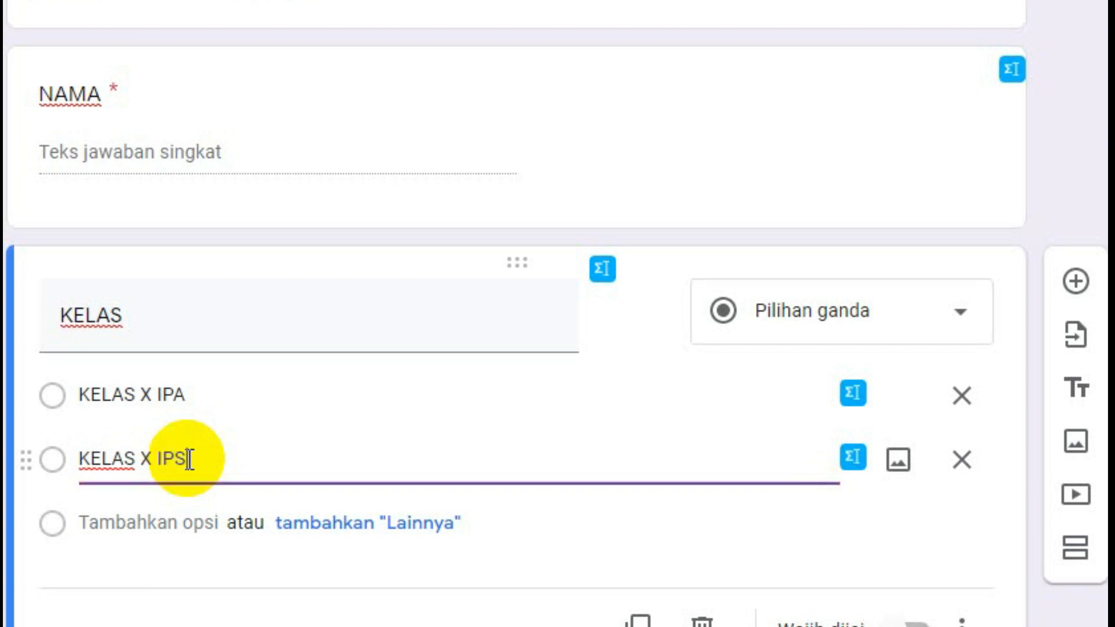
{"action": "left_click", "coordinate": [161, 521]}
{"action": "type", "text": "KELAS "}
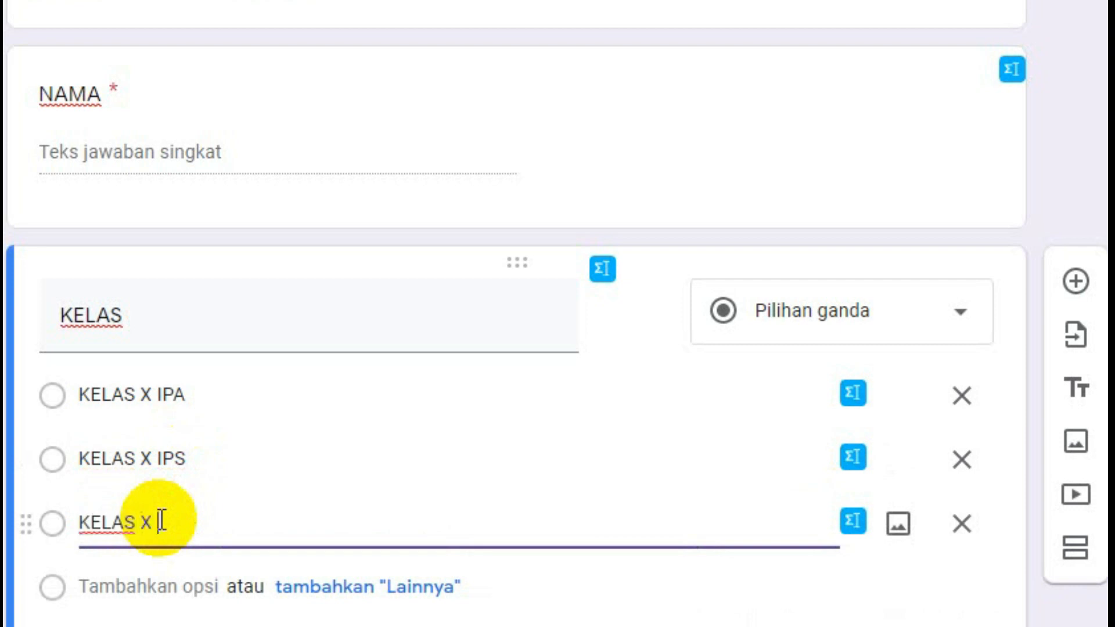
{"action": "type", "text": "X BAHASA"}
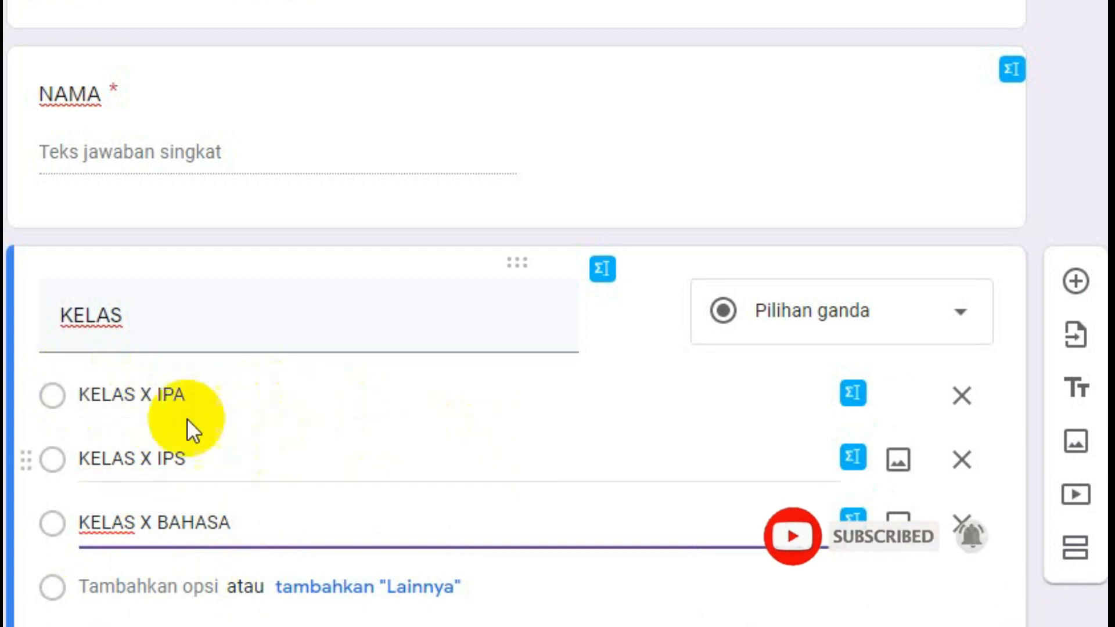
- Set the KELAS question's answer type to checkboxes (Kotak Centang)
{"action": "left_click", "coordinate": [960, 328]}
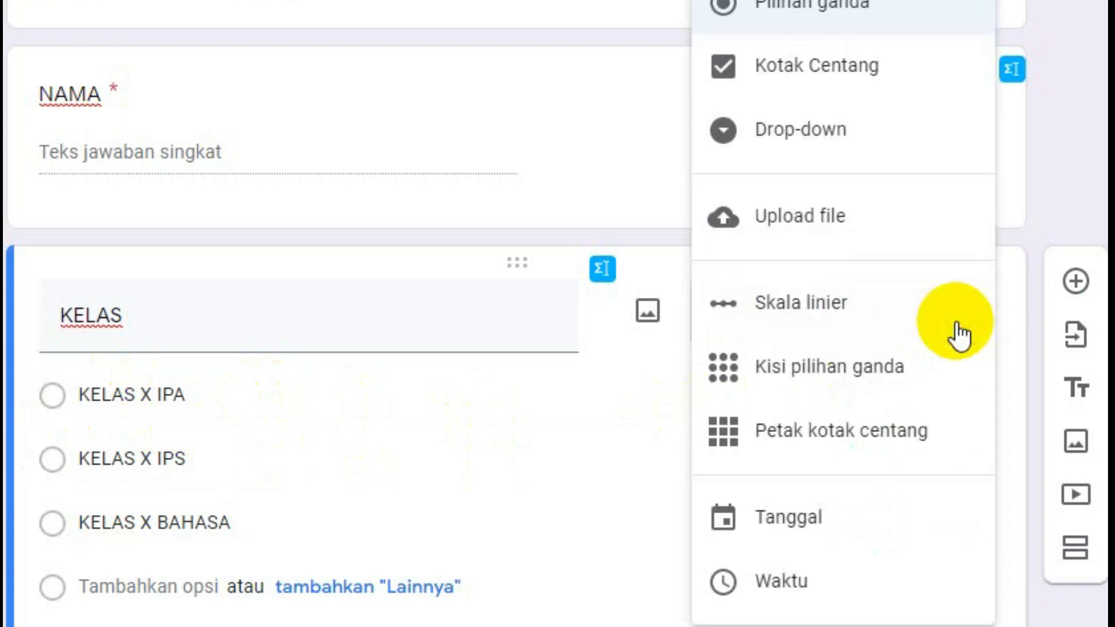
{"action": "left_click", "coordinate": [812, 79]}
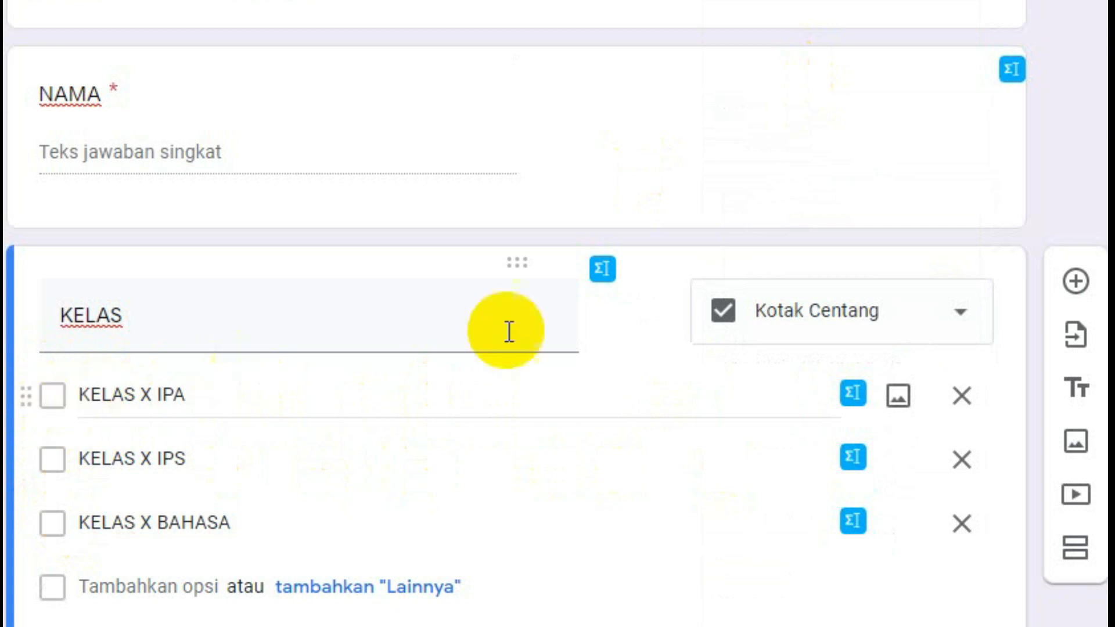
- Change the KELAS question's answer type to Drop-down and make the question required (Wajib diisi)
{"action": "left_click", "coordinate": [954, 323]}
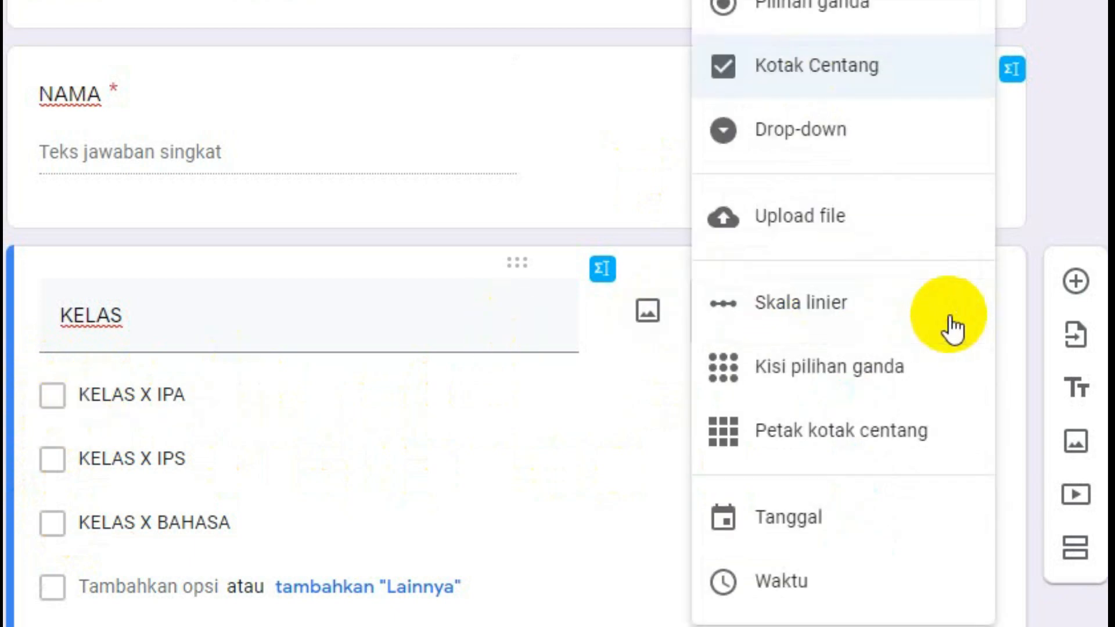
{"action": "left_click", "coordinate": [782, 132]}
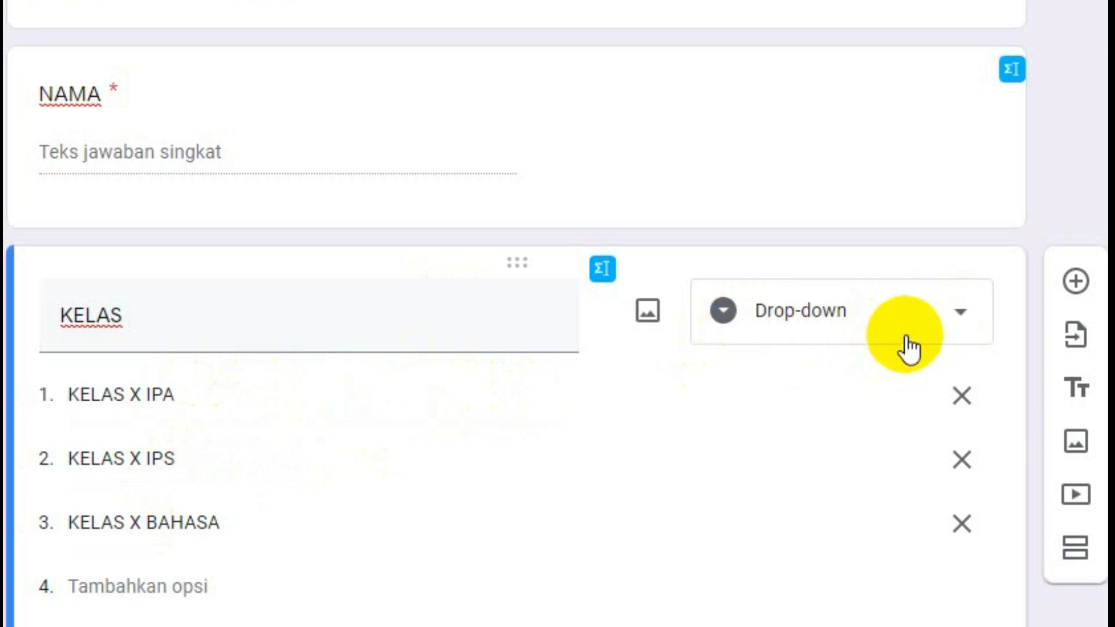
{"action": "left_click", "coordinate": [954, 329]}
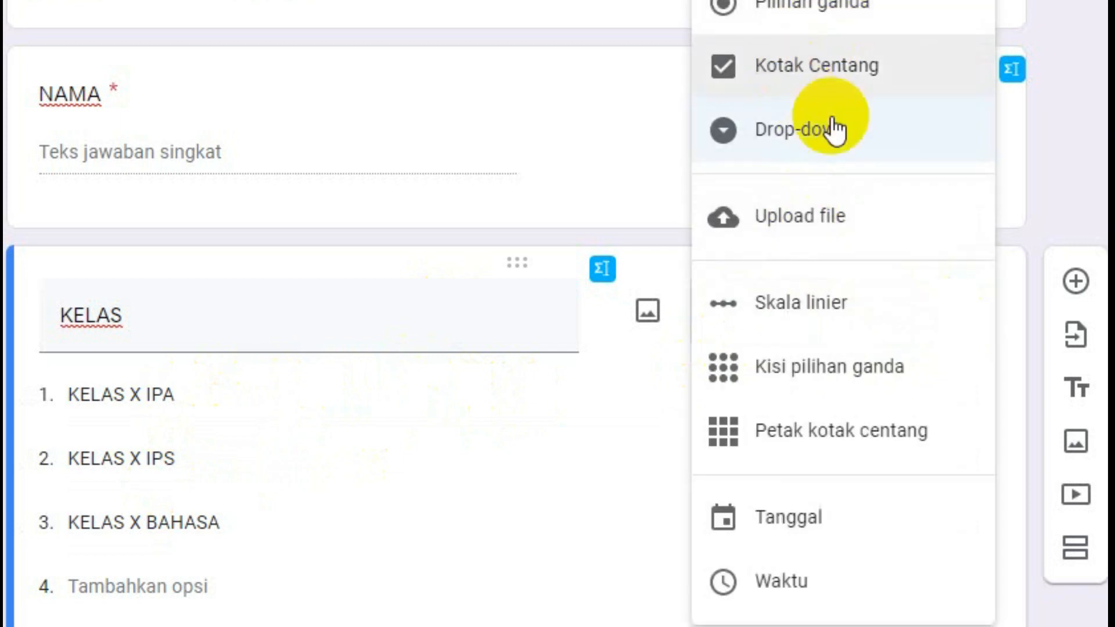
{"action": "left_click", "coordinate": [779, 145]}
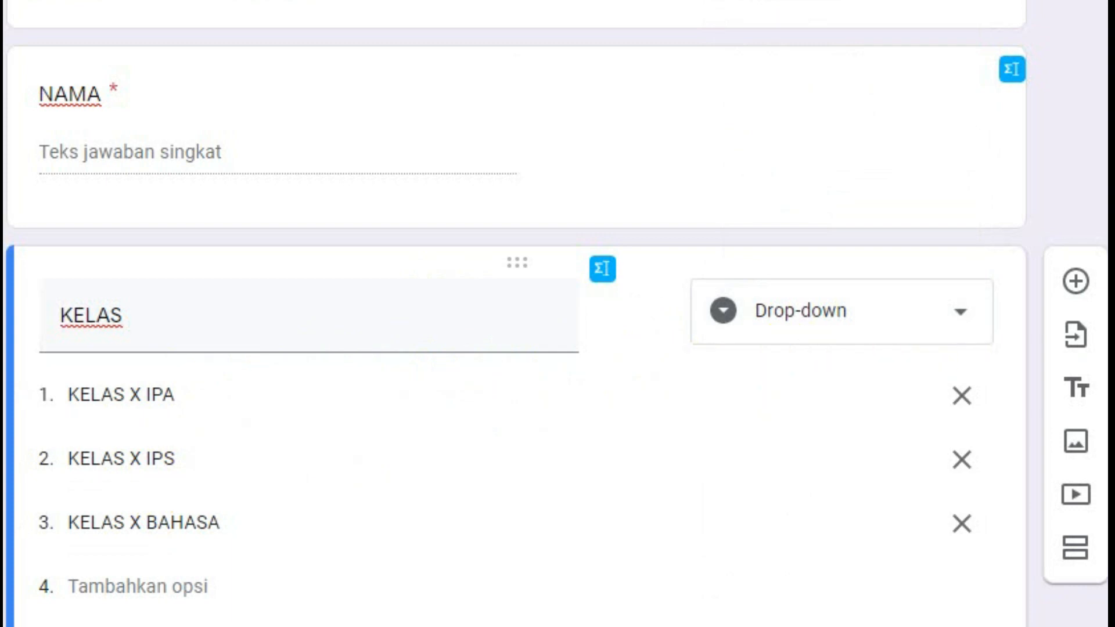
{"action": "scroll", "coordinate": [557, 314], "scroll_direction": "down", "scroll_amount": 3}
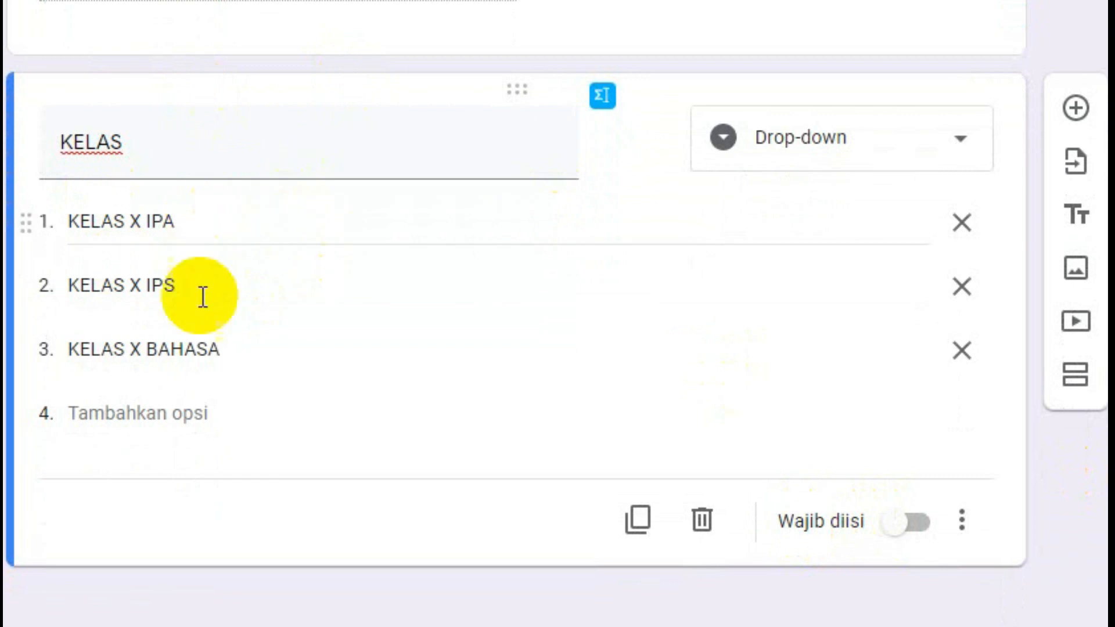
{"action": "left_click", "coordinate": [917, 530]}
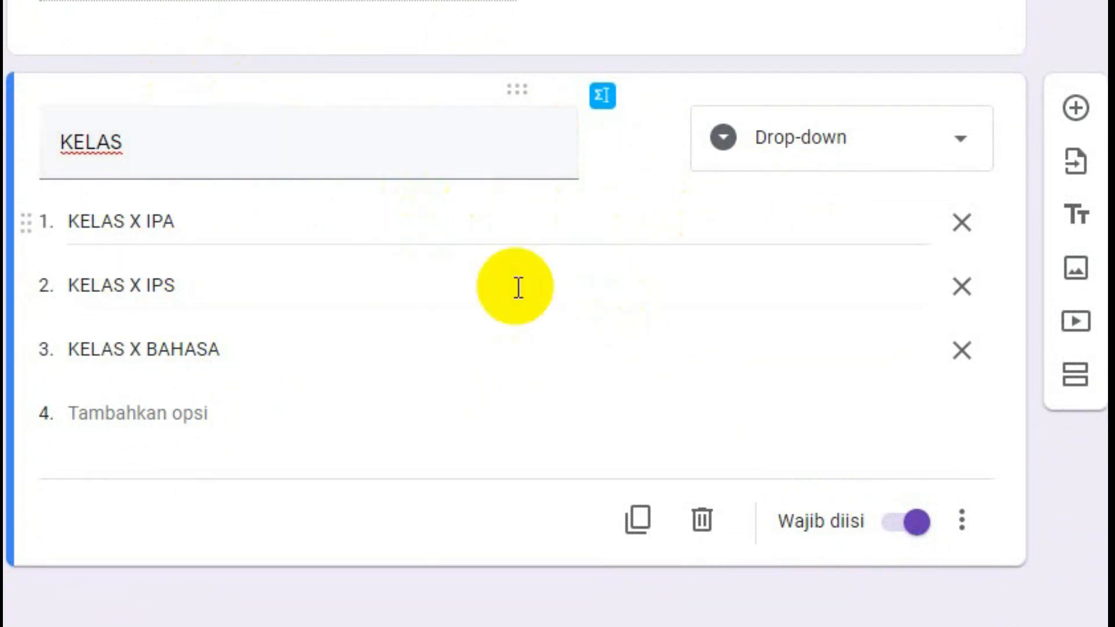
- Add a required question titled TANGGAL below KELAS, using the date answer type (Tanggal)
{"action": "left_click", "coordinate": [1076, 109]}
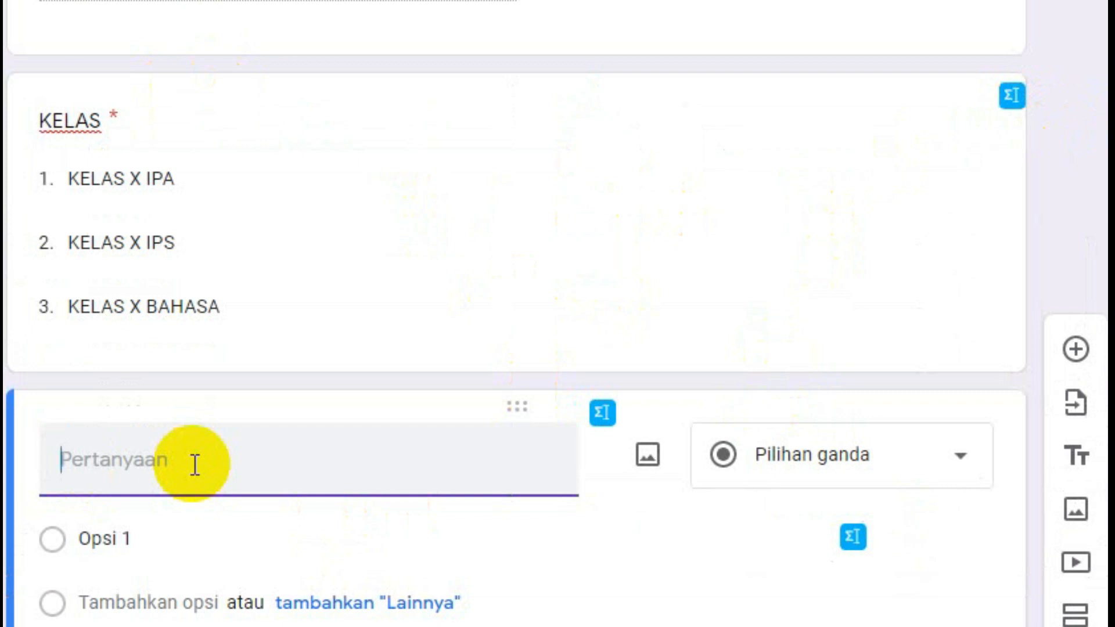
{"action": "type", "text": "TANGGA"}
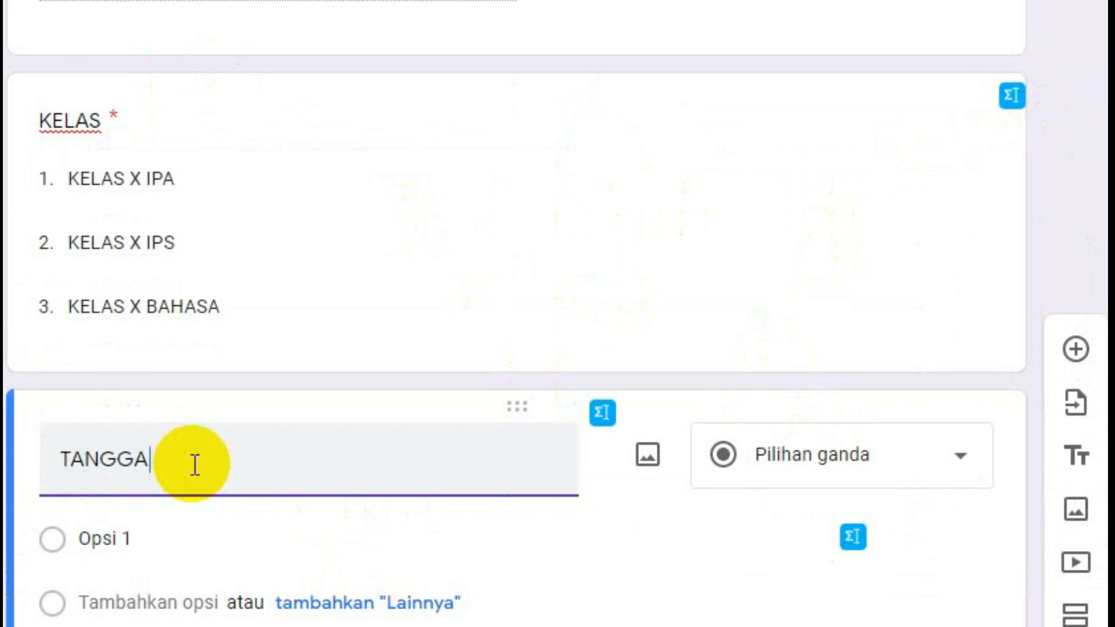
{"action": "type", "text": "L"}
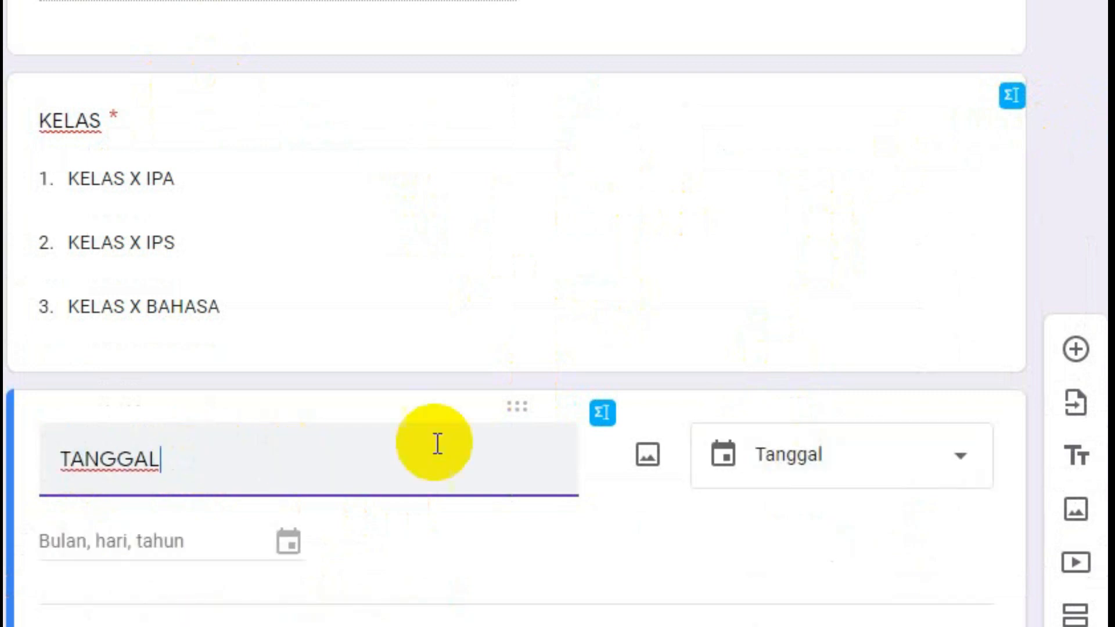
{"action": "left_click", "coordinate": [960, 470]}
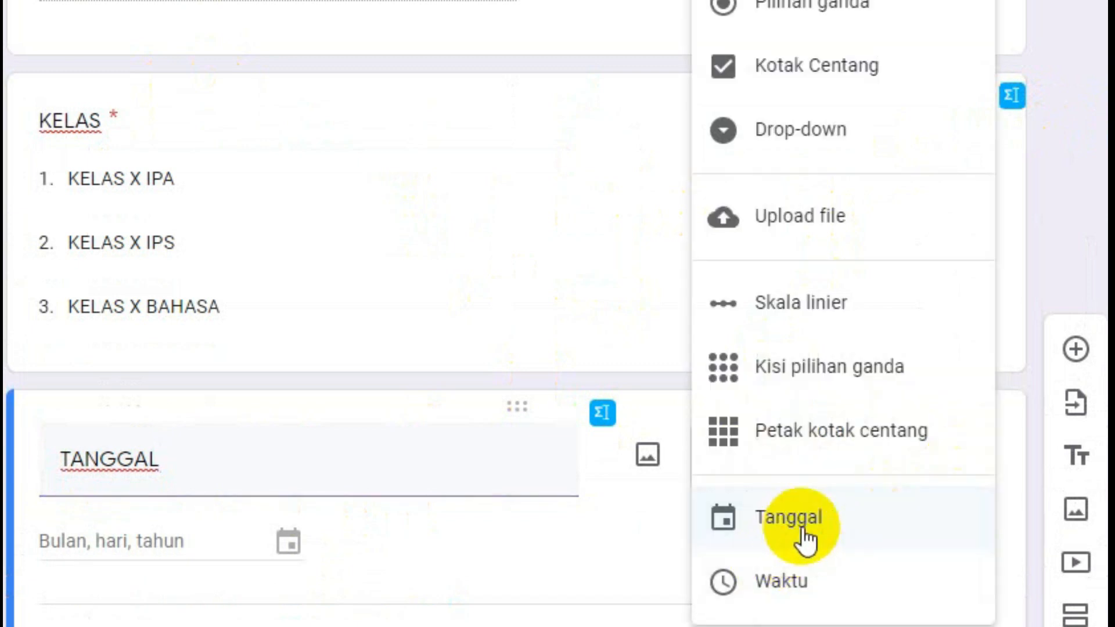
{"action": "left_click", "coordinate": [623, 514]}
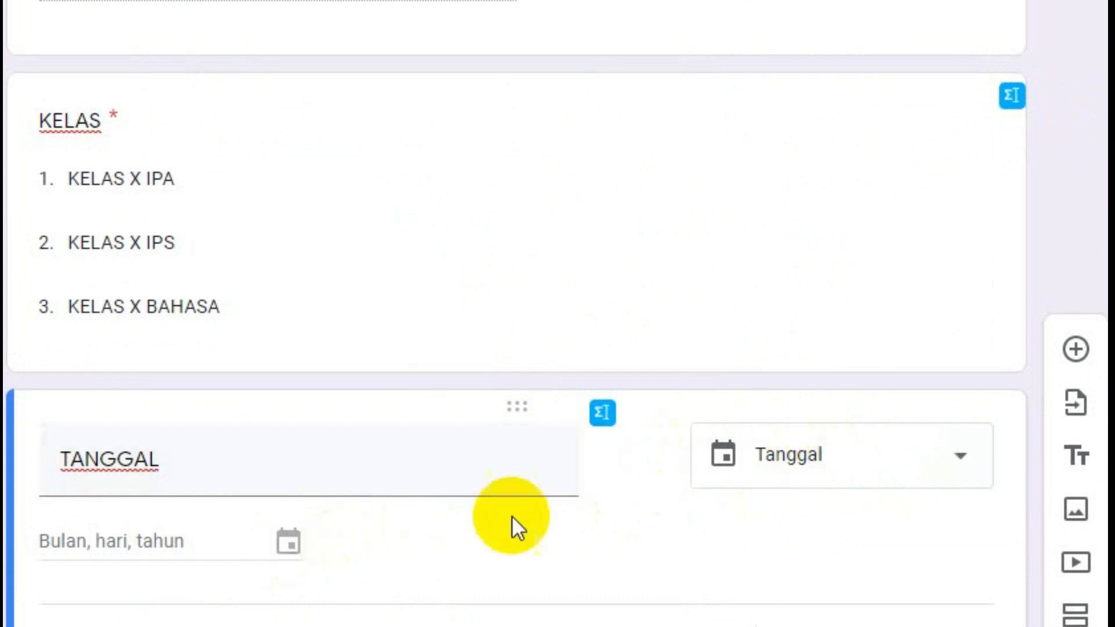
{"action": "scroll", "coordinate": [517, 523], "scroll_direction": "down", "scroll_amount": 2}
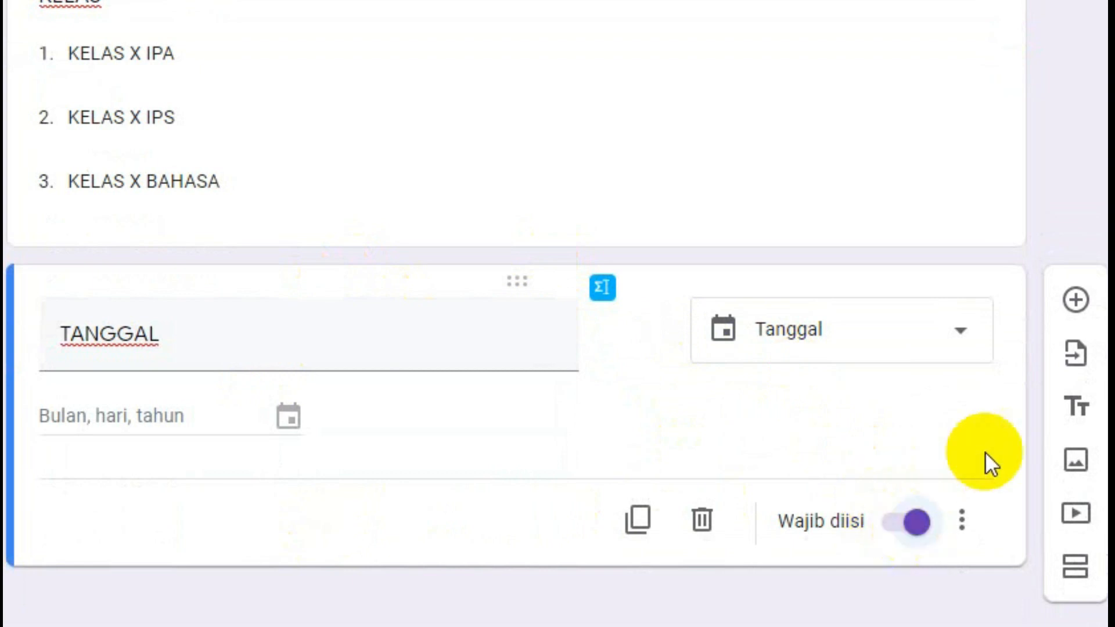
- Review the form from its title and description through the NAMA, KELAS and TANGGAL questions
{"action": "scroll", "coordinate": [516, 314], "scroll_direction": "up", "scroll_amount": 6}
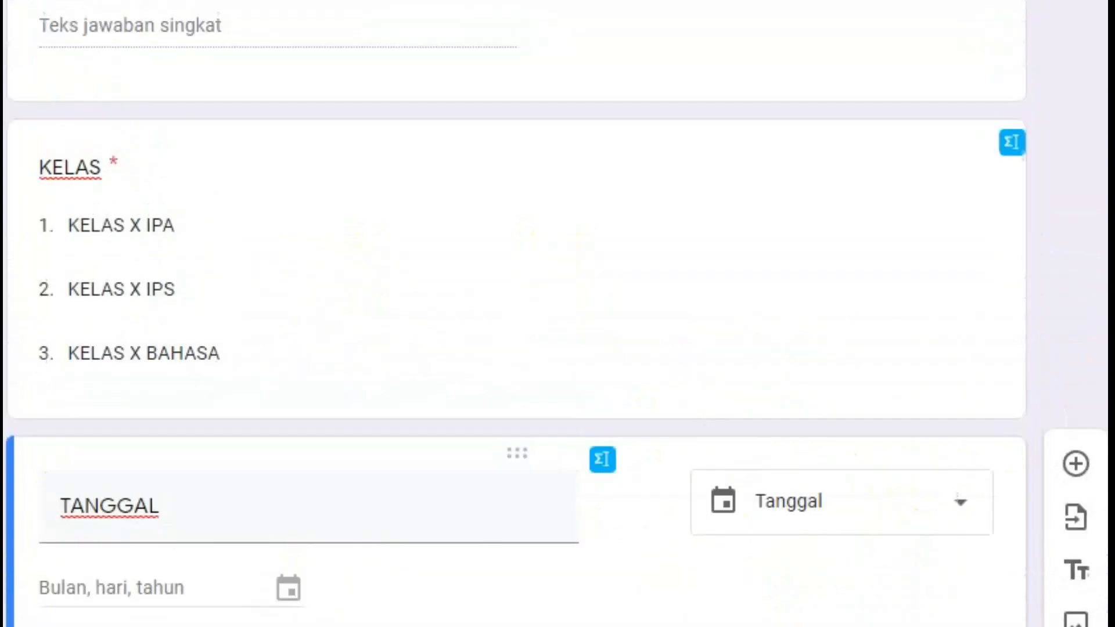
{"action": "scroll", "coordinate": [515, 314], "scroll_direction": "down", "scroll_amount": 5}
{"action": "scroll", "coordinate": [516, 314], "scroll_direction": "down", "scroll_amount": 1}
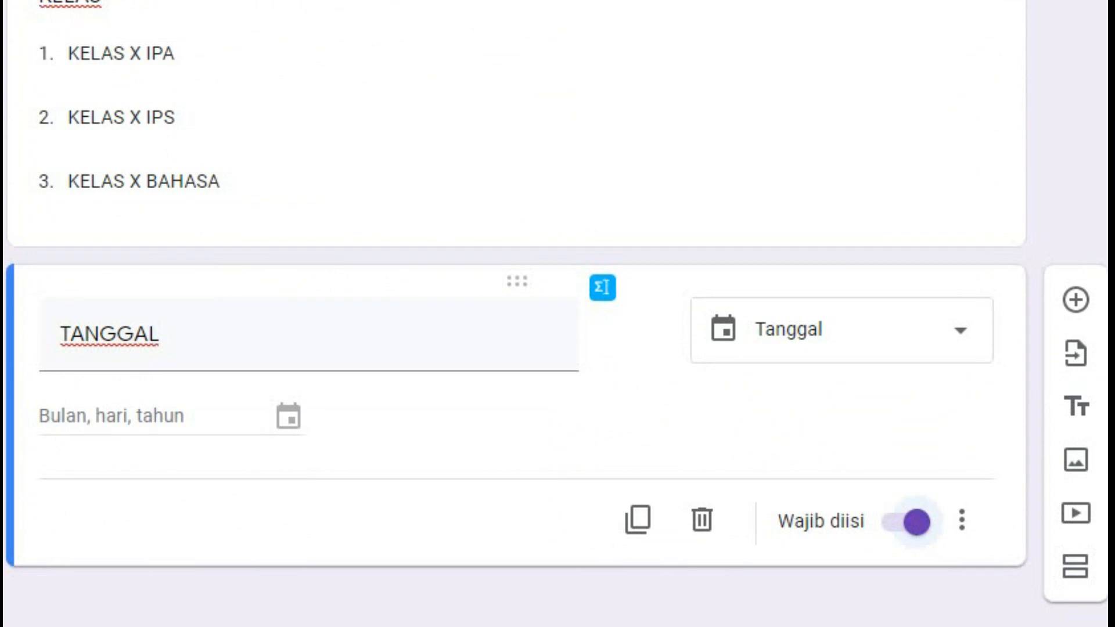
{"action": "scroll", "coordinate": [642, 174], "scroll_direction": "up", "scroll_amount": 7}
{"action": "left_click", "coordinate": [642, 103]}
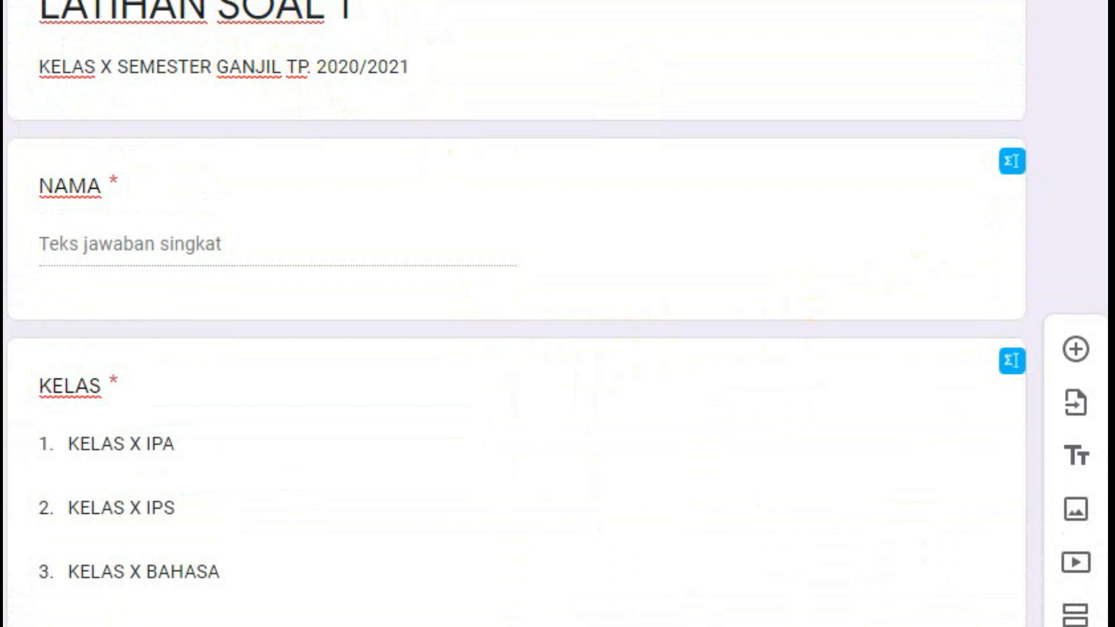
{"action": "scroll", "coordinate": [517, 314], "scroll_direction": "down", "scroll_amount": 7}
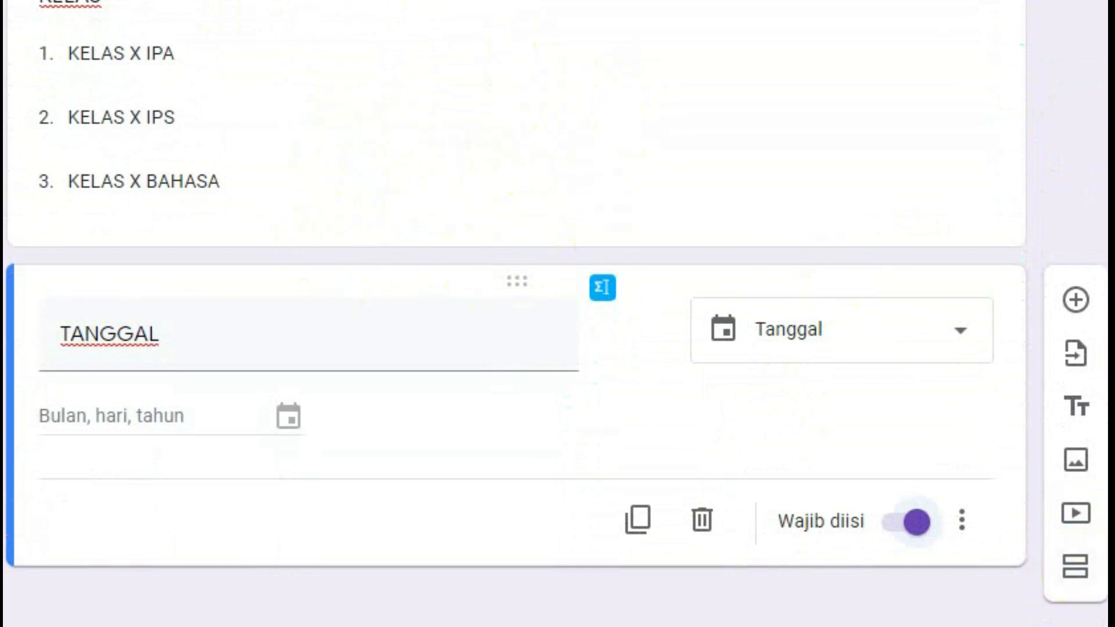
{"action": "scroll", "coordinate": [385, 181], "scroll_direction": "up", "scroll_amount": 7}
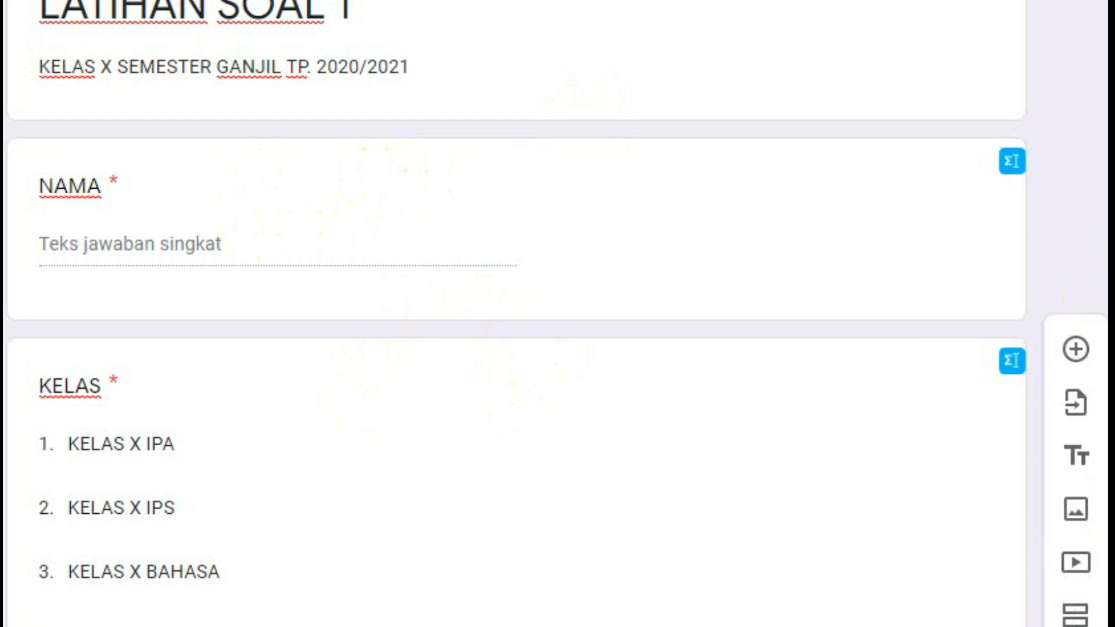
{"action": "scroll", "coordinate": [516, 314], "scroll_direction": "down", "scroll_amount": 7}
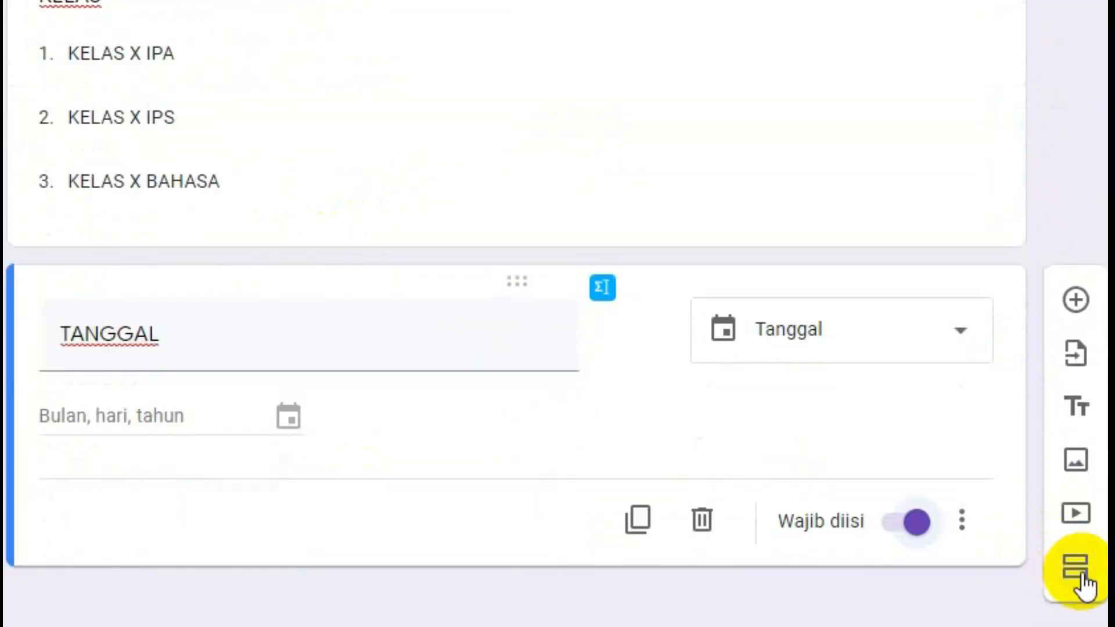
- Add a new section after the TANGGAL question and check it against the identity questions in the first section
{"action": "left_click", "coordinate": [1081, 578]}
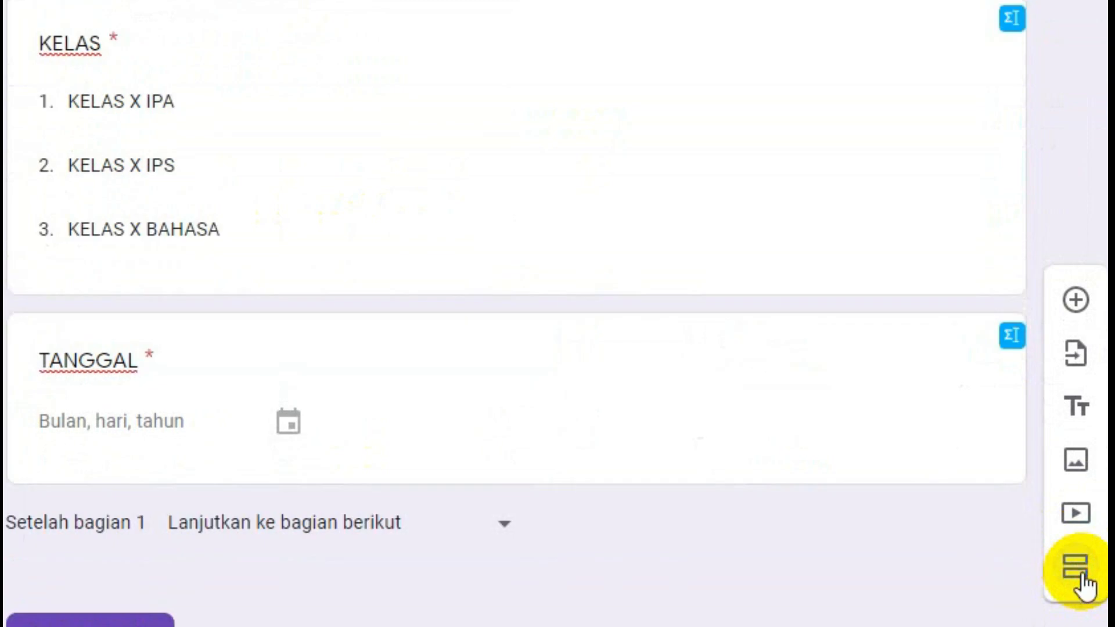
{"action": "scroll", "coordinate": [516, 313], "scroll_direction": "down", "scroll_amount": 3}
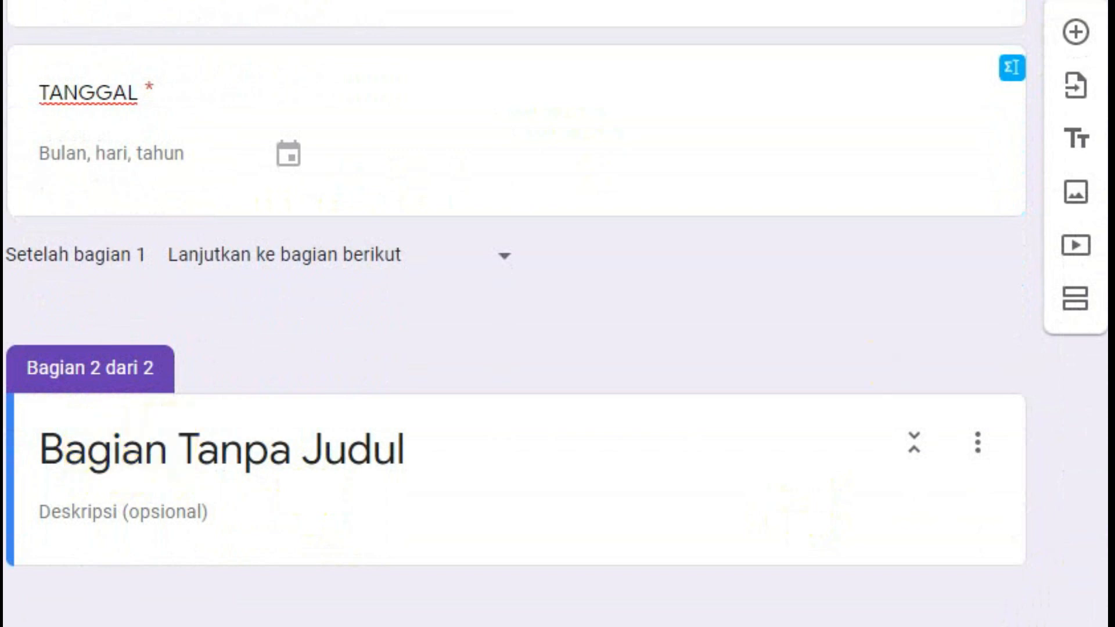
{"action": "scroll", "coordinate": [516, 314], "scroll_direction": "up", "scroll_amount": 9}
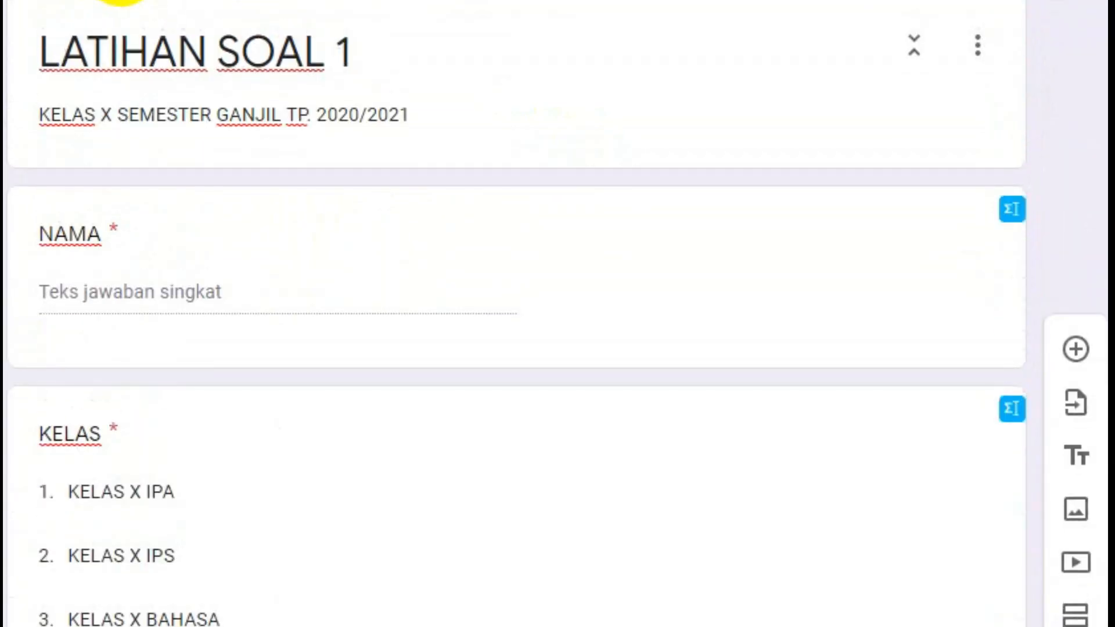
{"action": "scroll", "coordinate": [516, 313], "scroll_direction": "down", "scroll_amount": 2}
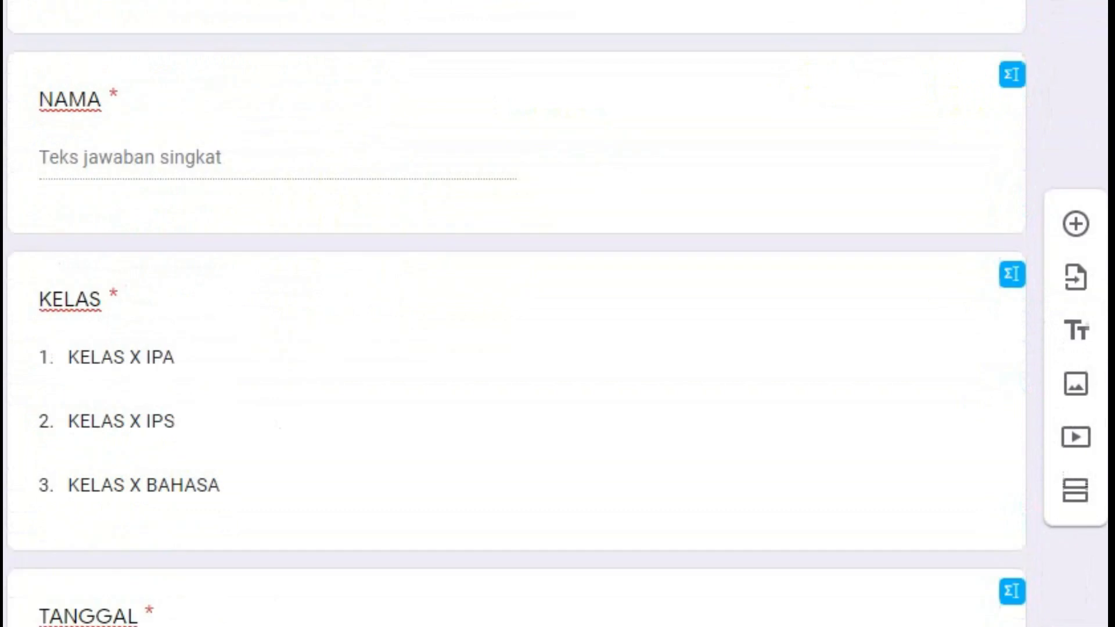
{"action": "scroll", "coordinate": [516, 314], "scroll_direction": "down", "scroll_amount": 8}
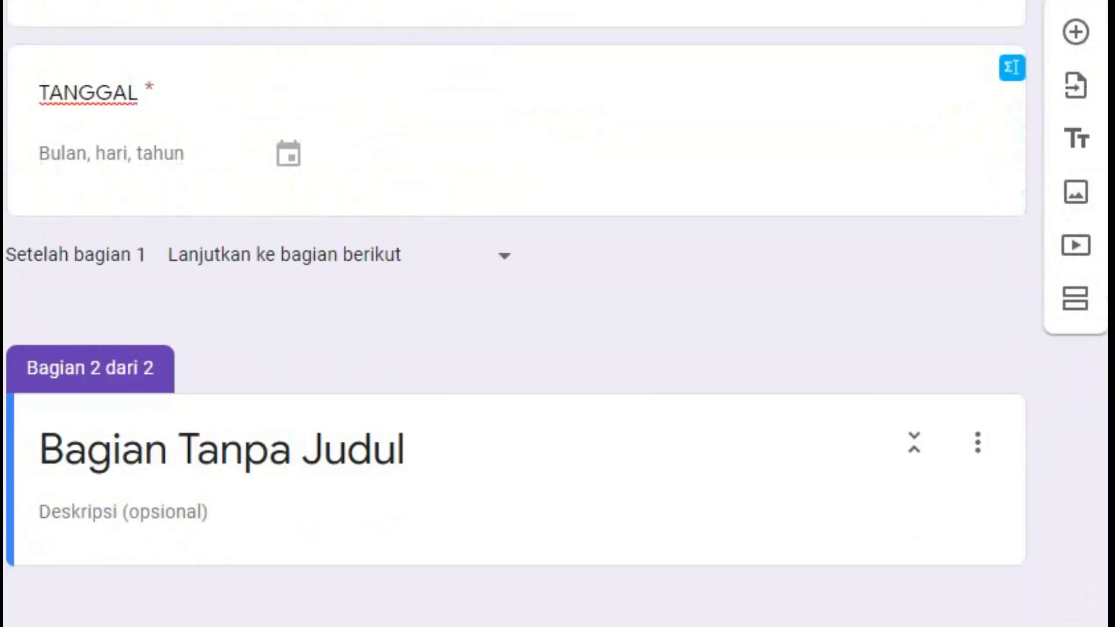
- Title the second section JAWABLAH PERTANYAAN DI BAWAH DENGAN BAIK DAN BENAR
{"action": "left_click", "coordinate": [200, 455]}
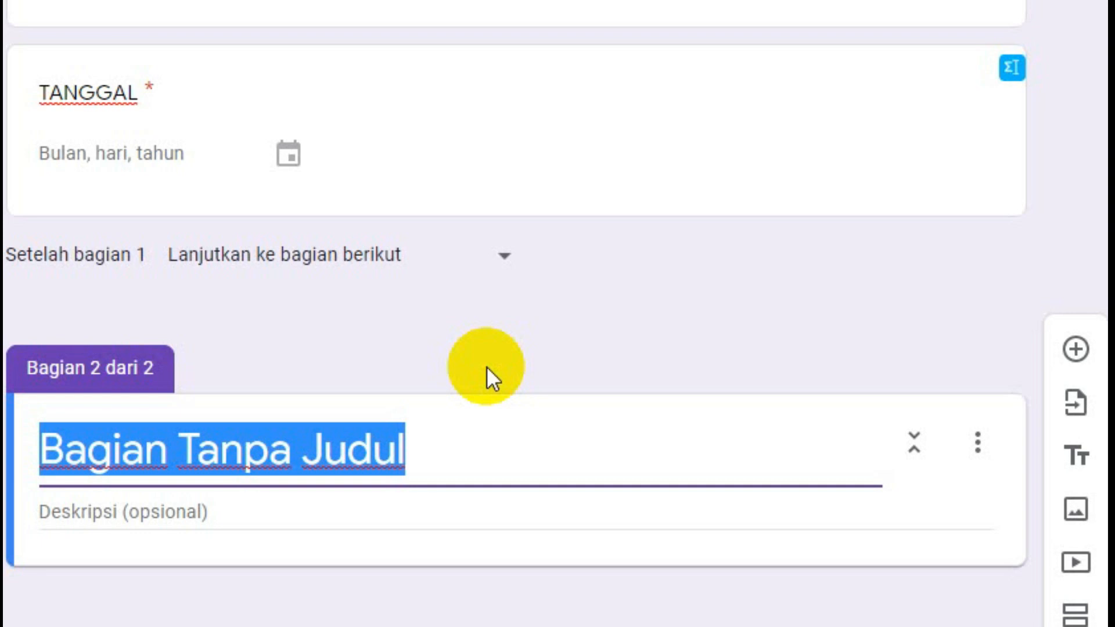
{"action": "type", "text": "JAWABL"}
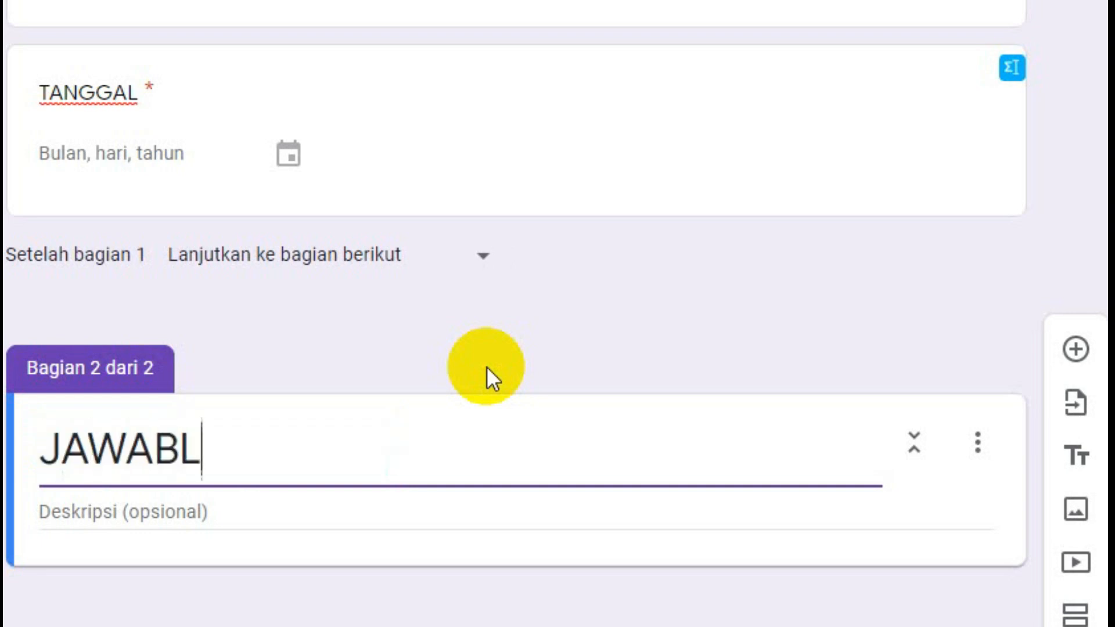
{"action": "type", "text": "AH PERTANYAAN "}
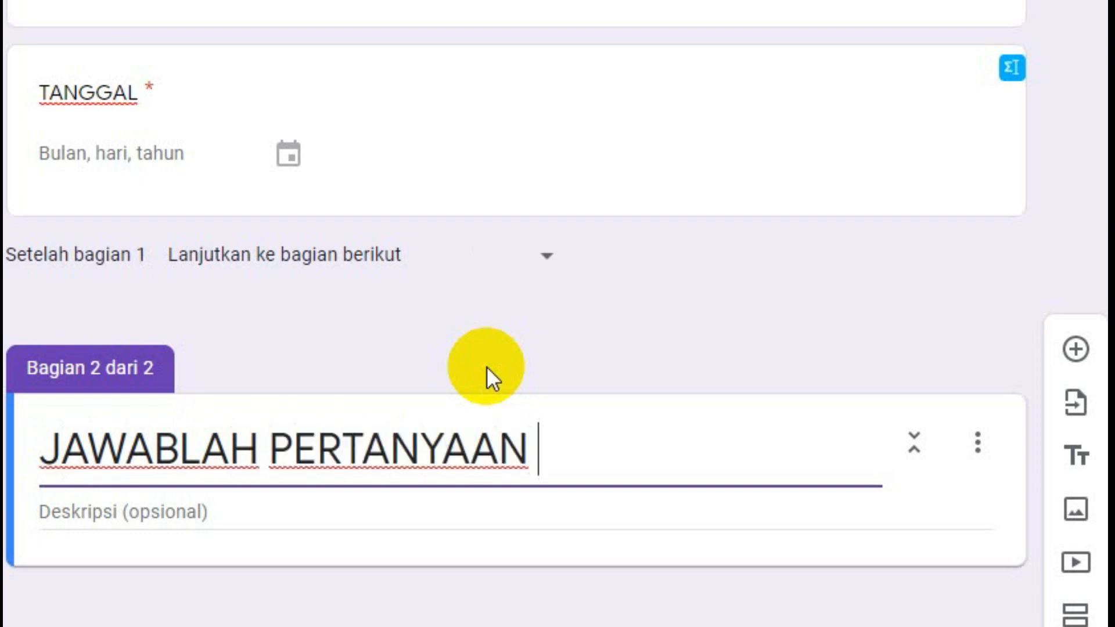
{"action": "type", "text": "DI BAWAH"}
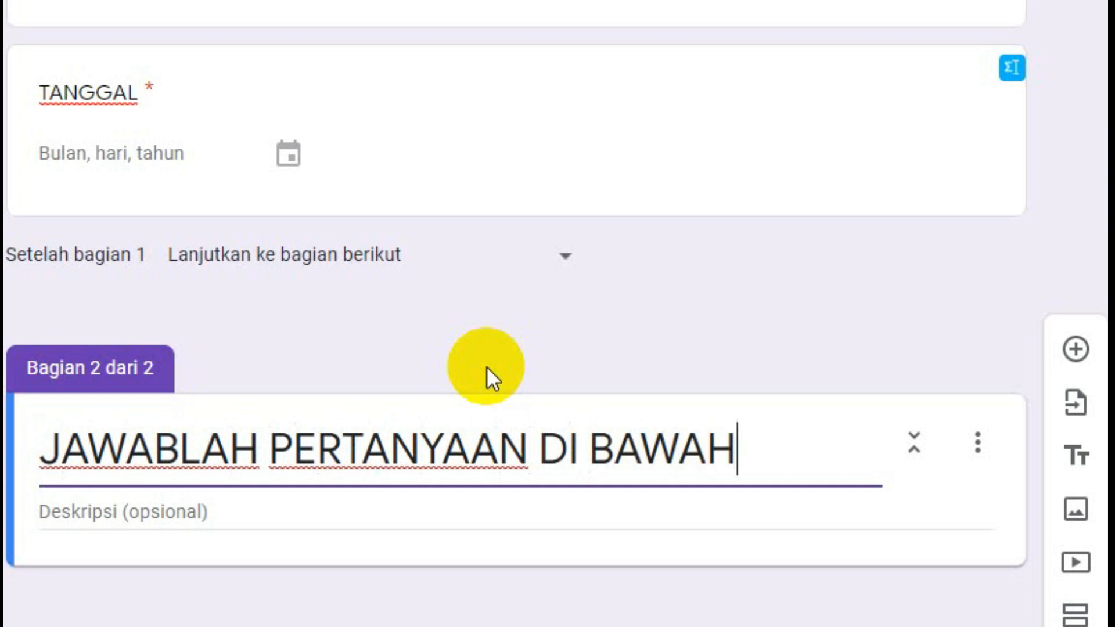
{"action": "type", "text": " DENGAN"}
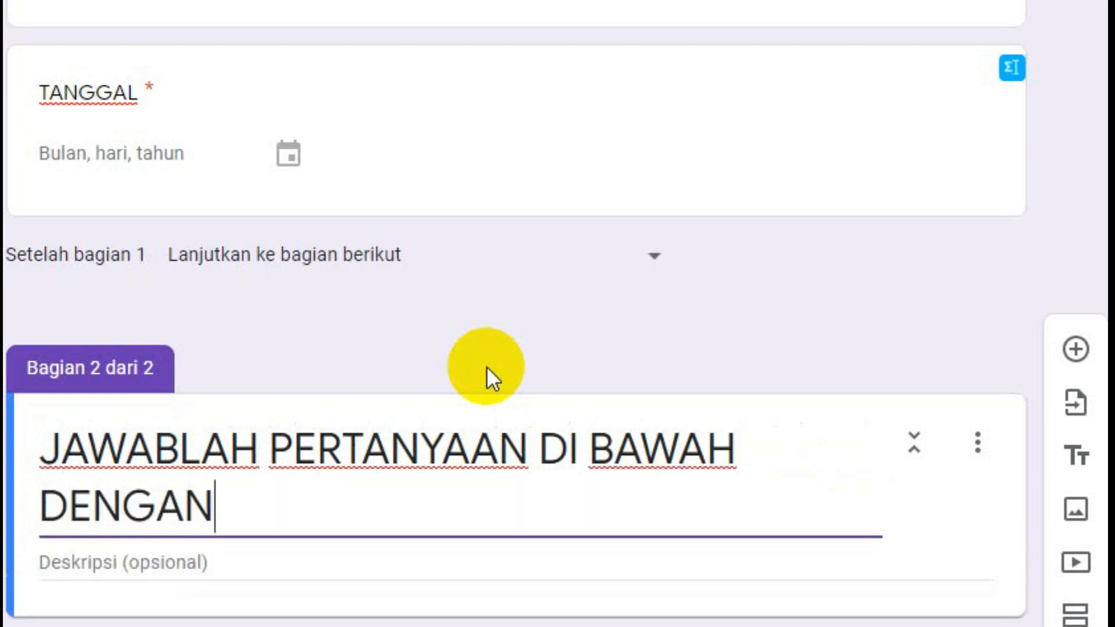
{"action": "type", "text": " BAIK DA"}
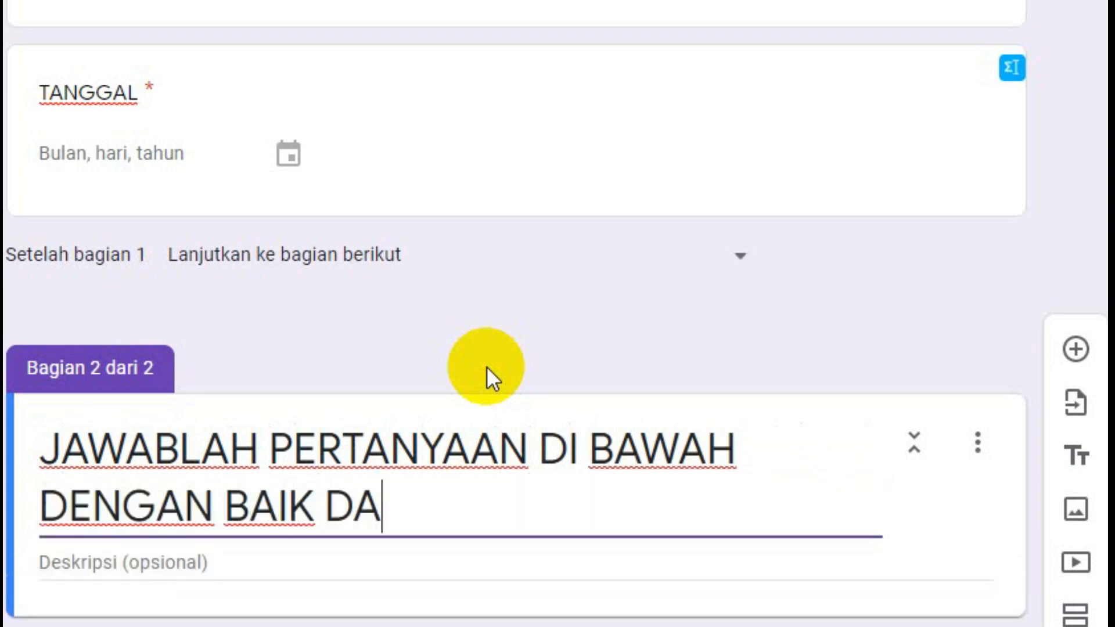
{"action": "type", "text": "N BENAR"}
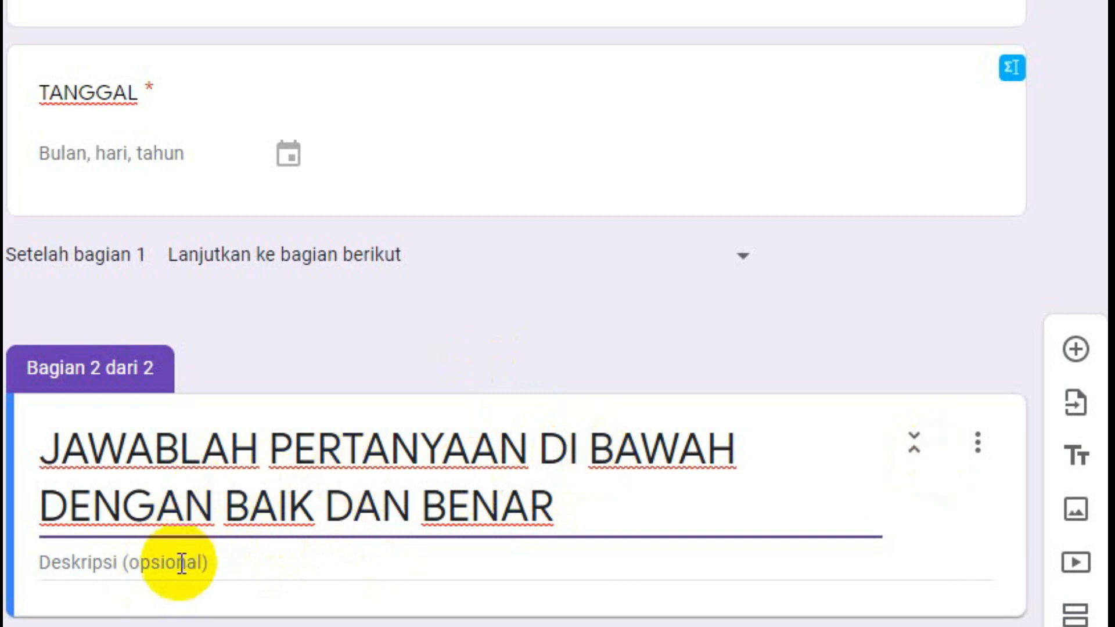
- Add a blank question below the second section's title and consult the JENIS SOAL slide in PowerPoint for the question types
{"action": "left_click", "coordinate": [1083, 356]}
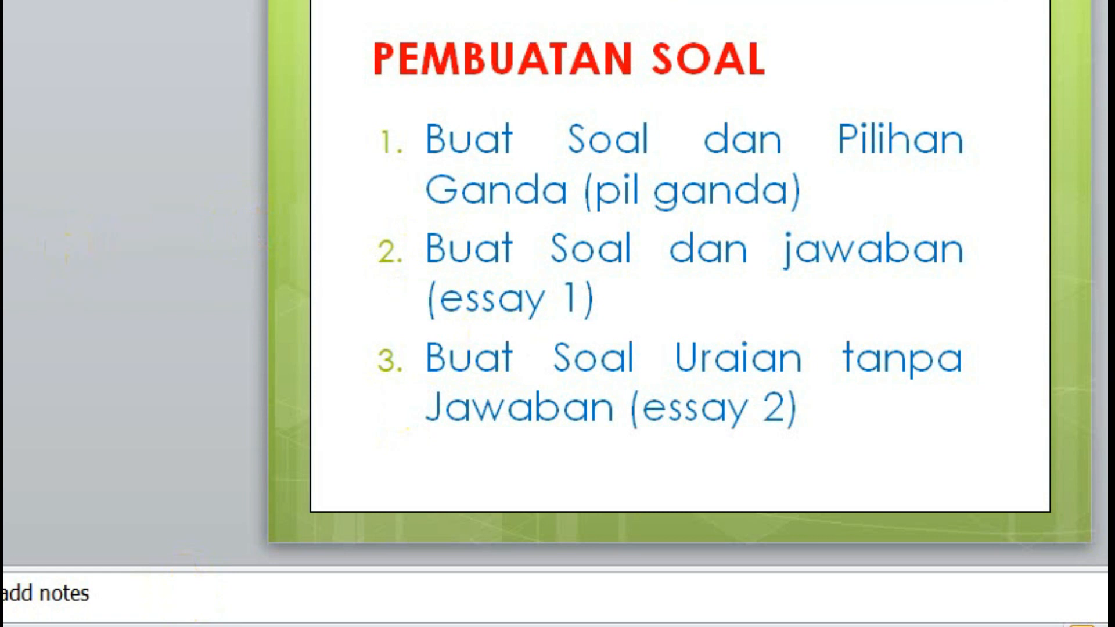
{"action": "key", "text": "Page_Up"}
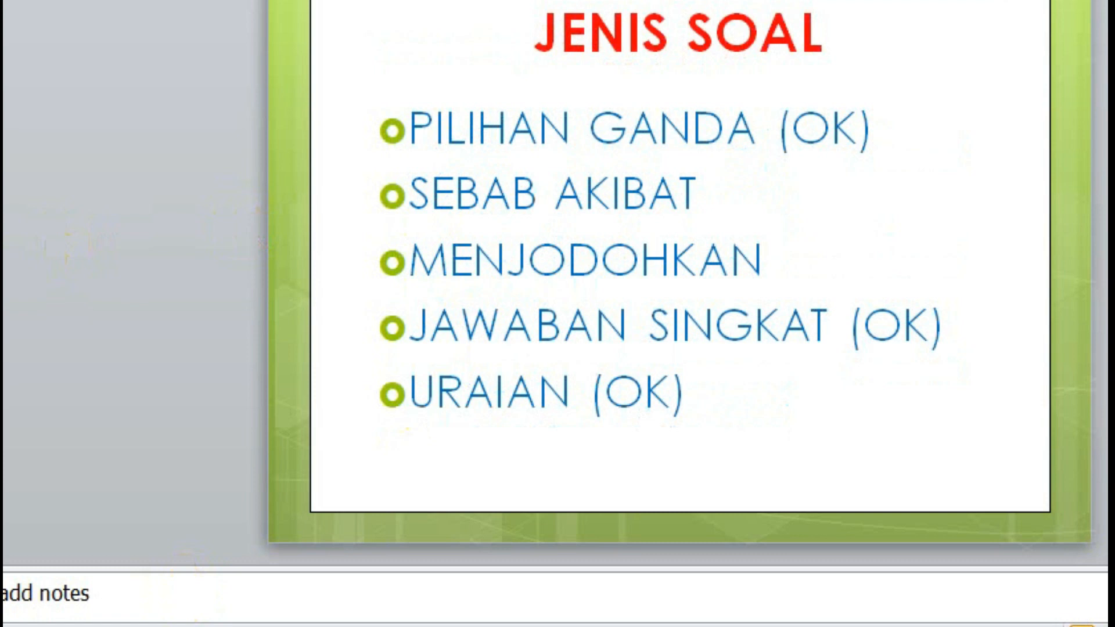
{"action": "key", "text": "Page_Up"}
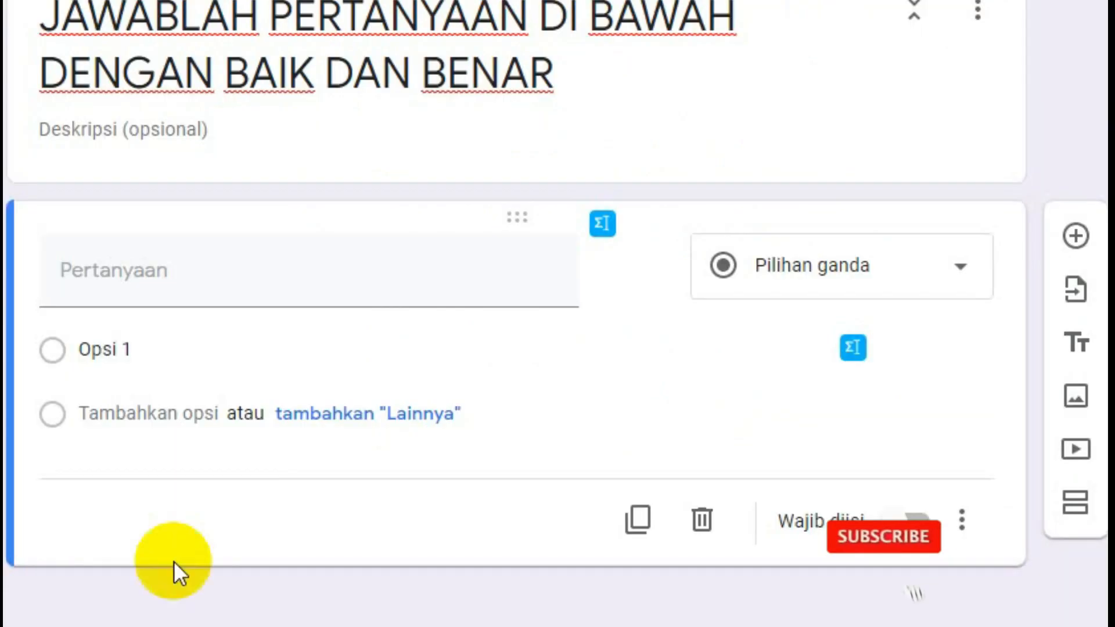
- Enter Siapakan Presiden Ke 2? as the blank question's text and set its answer type to Pilihan ganda
{"action": "left_click", "coordinate": [211, 286]}
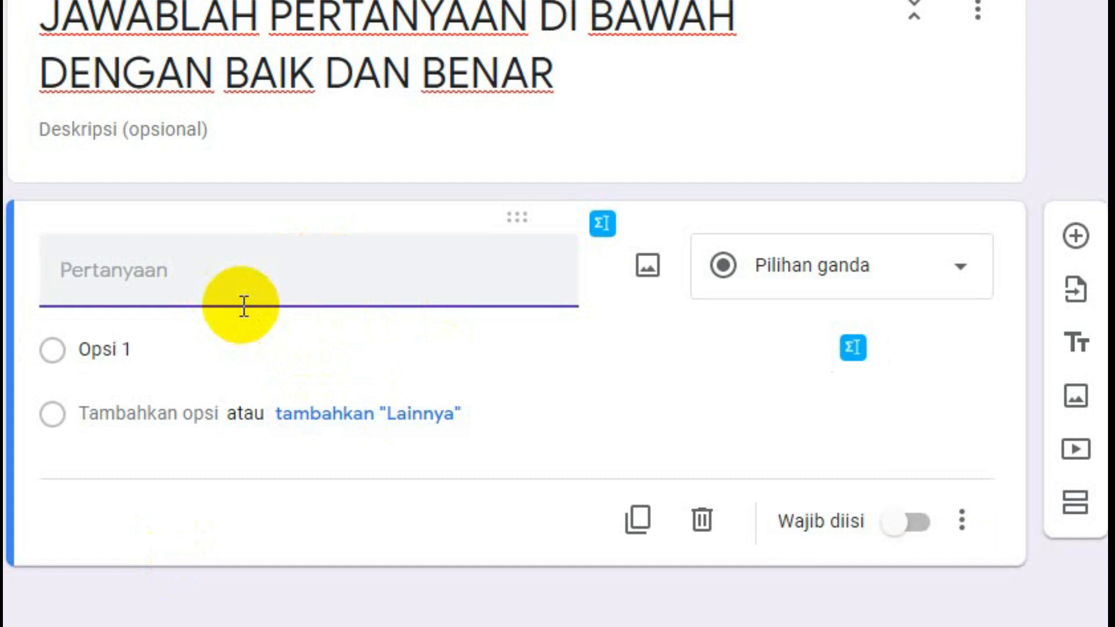
{"action": "type", "text": "Siapakan Presiden Ke "}
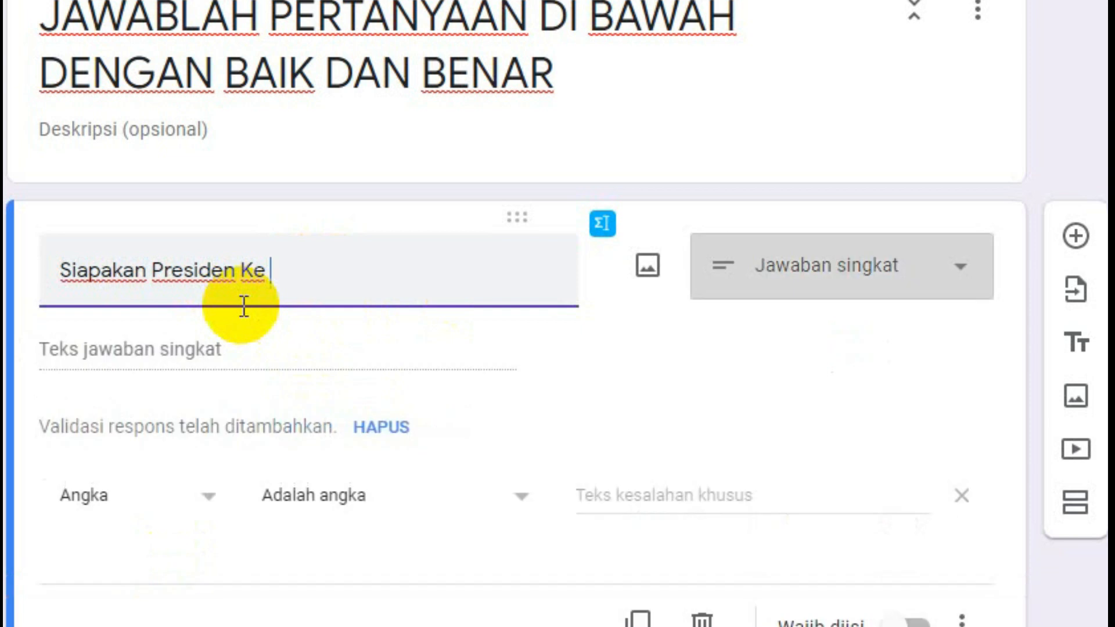
{"action": "type", "text": "2"}
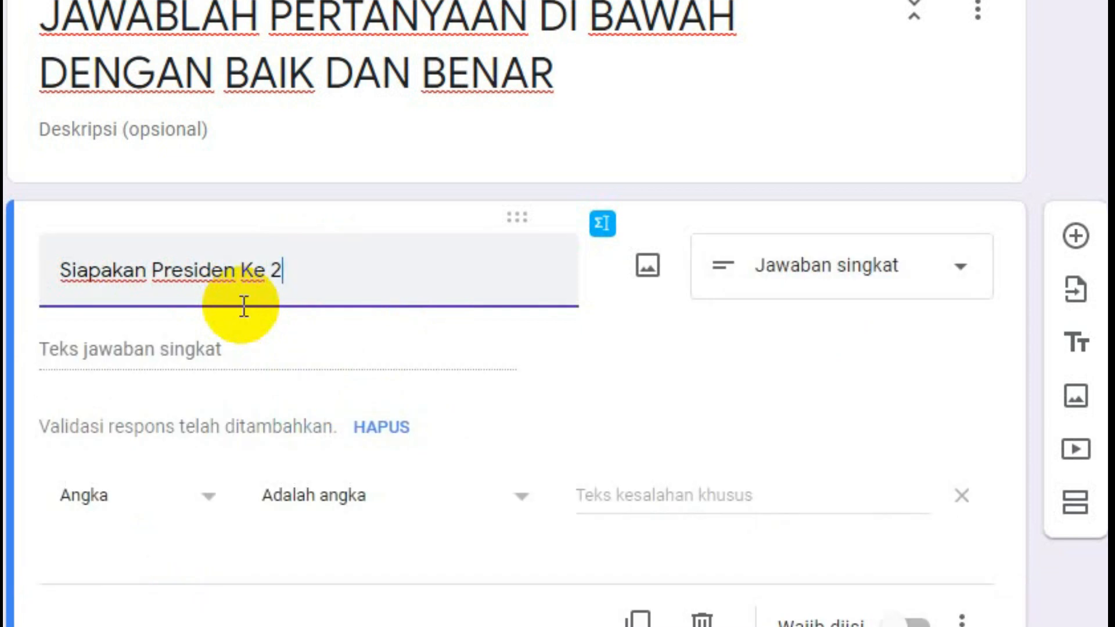
{"action": "type", "text": "?"}
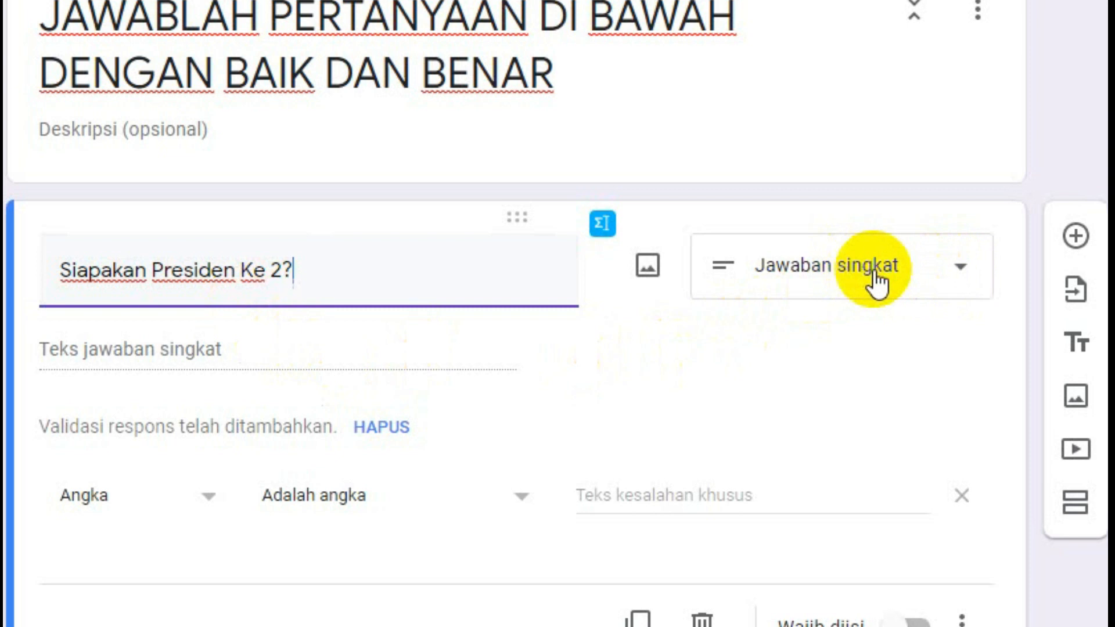
{"action": "left_click", "coordinate": [956, 272]}
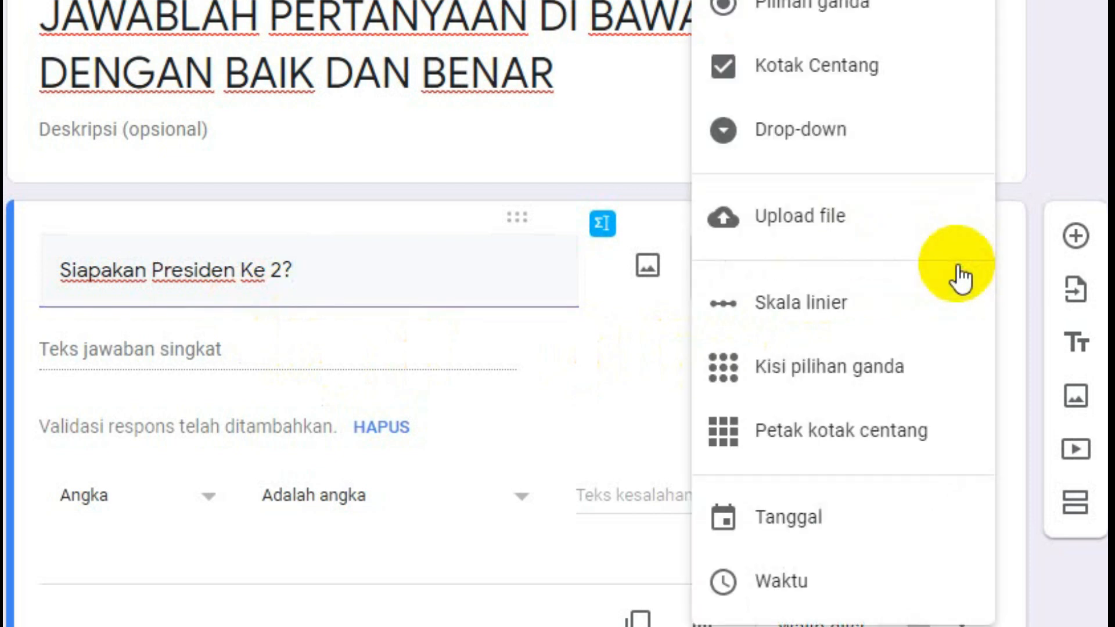
{"action": "left_click", "coordinate": [803, 12]}
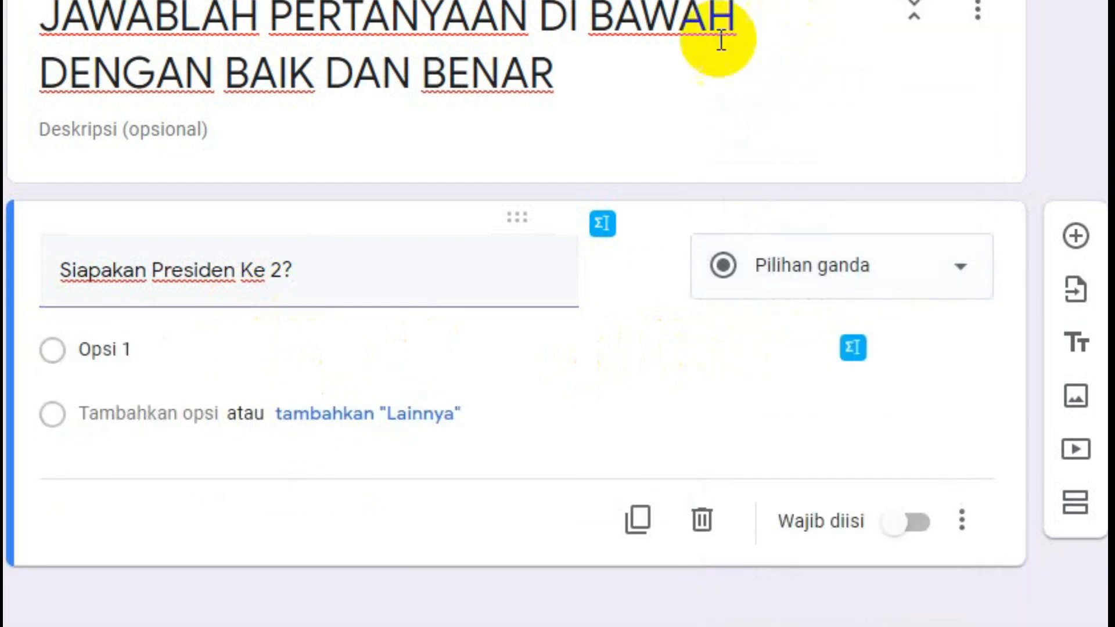
- Add the answer options Megawati, Soekarno, Soeharto and SBY to the multiple-choice question
{"action": "left_click", "coordinate": [132, 351]}
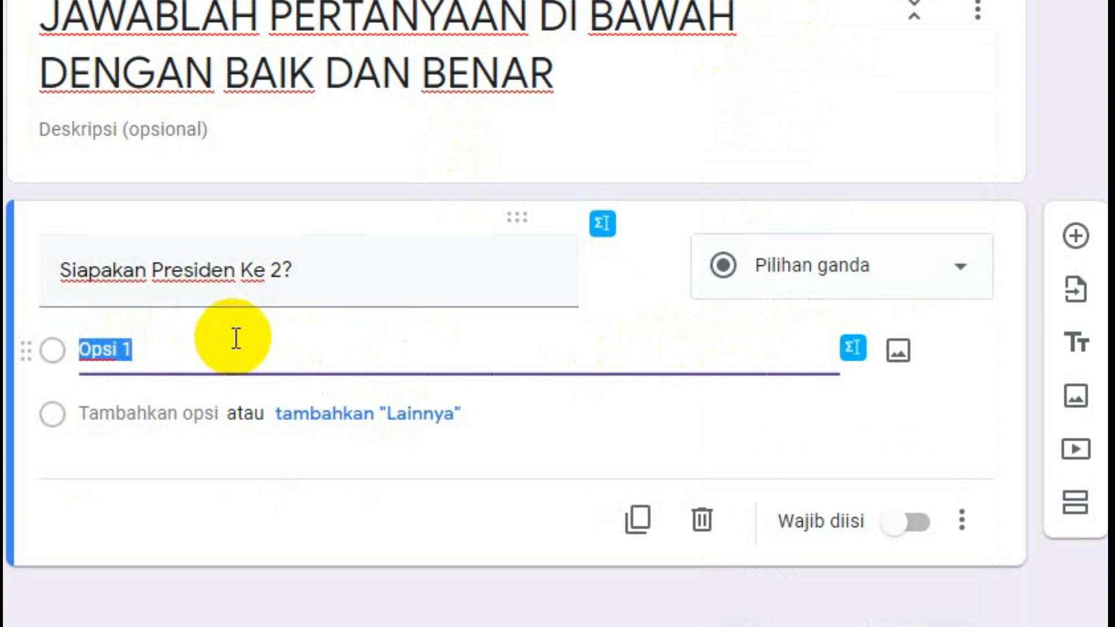
{"action": "type", "text": "Megawati"}
{"action": "key", "text": "Return"}
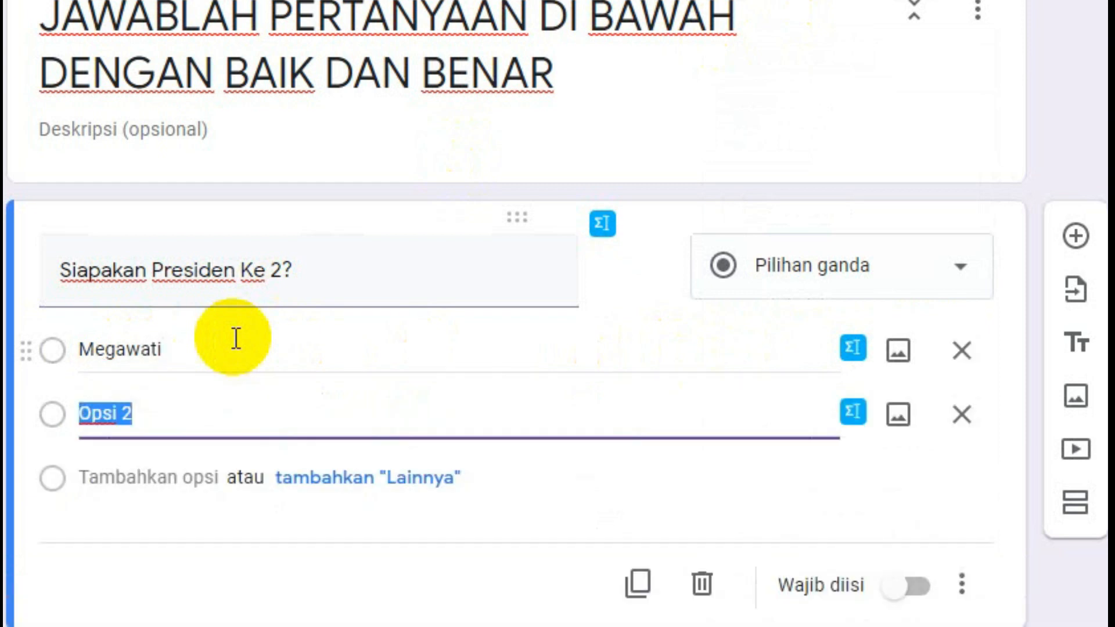
{"action": "type", "text": "S"}
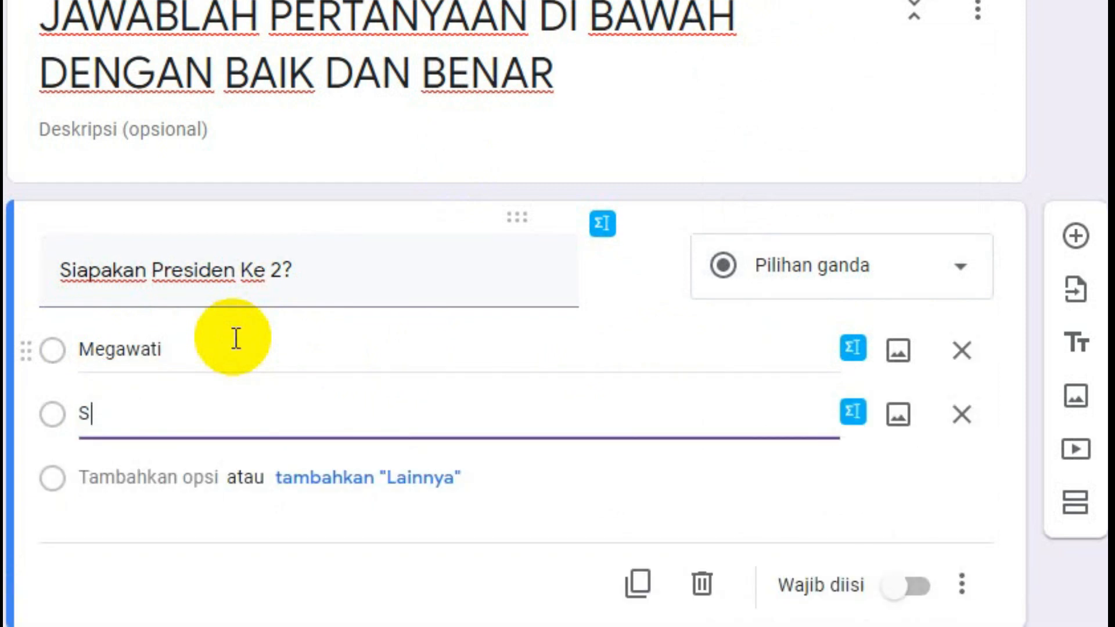
{"action": "type", "text": "oekarno"}
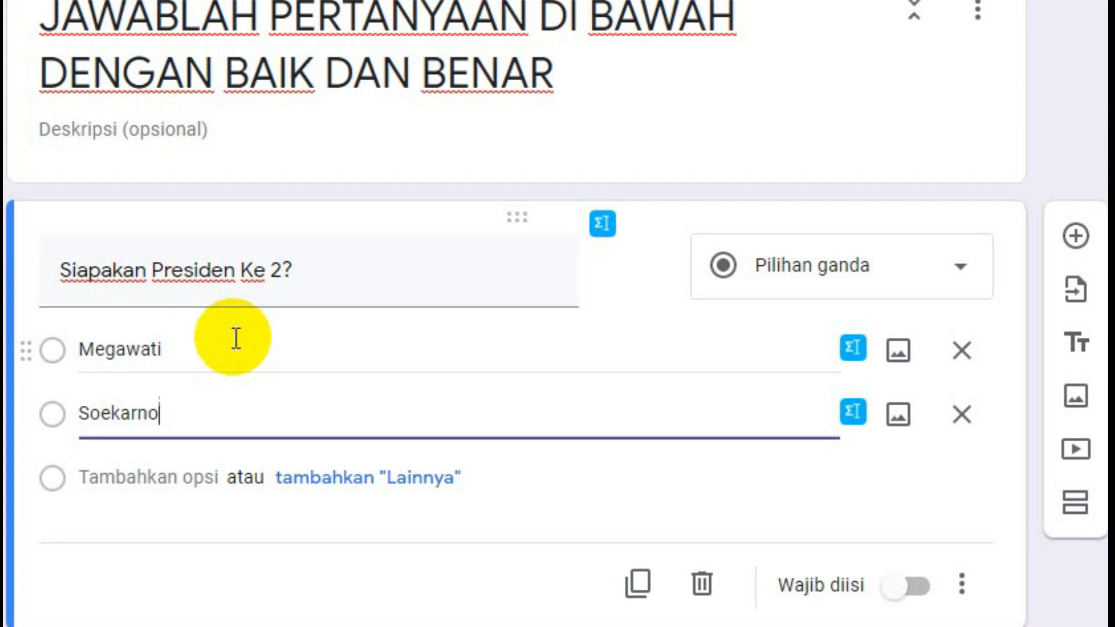
{"action": "key", "text": "Return"}
{"action": "type", "text": "So"}
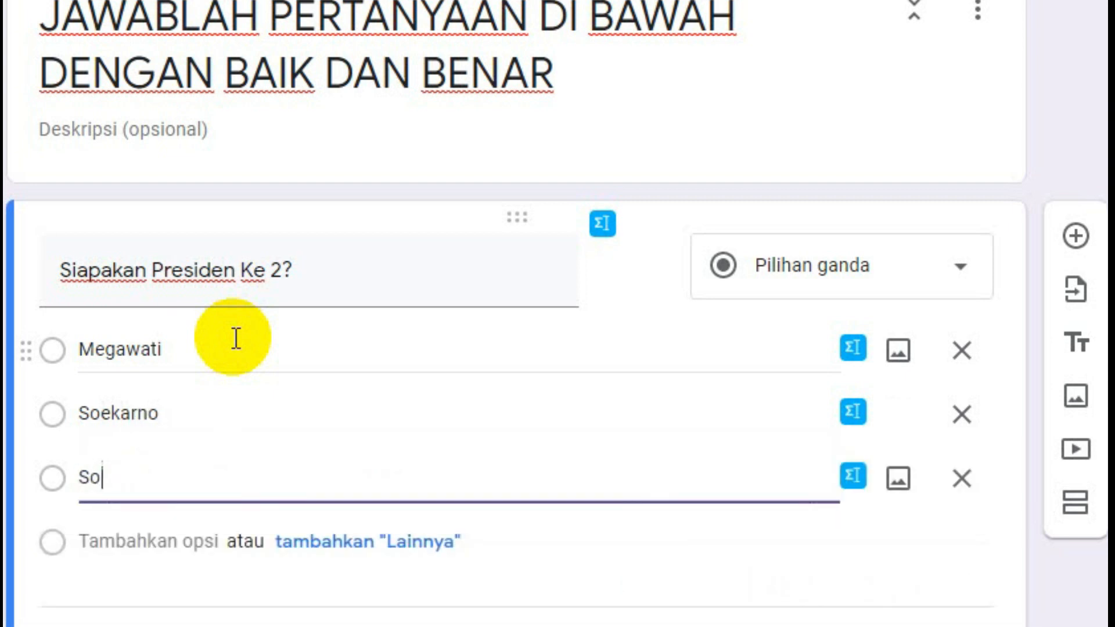
{"action": "type", "text": "eharto"}
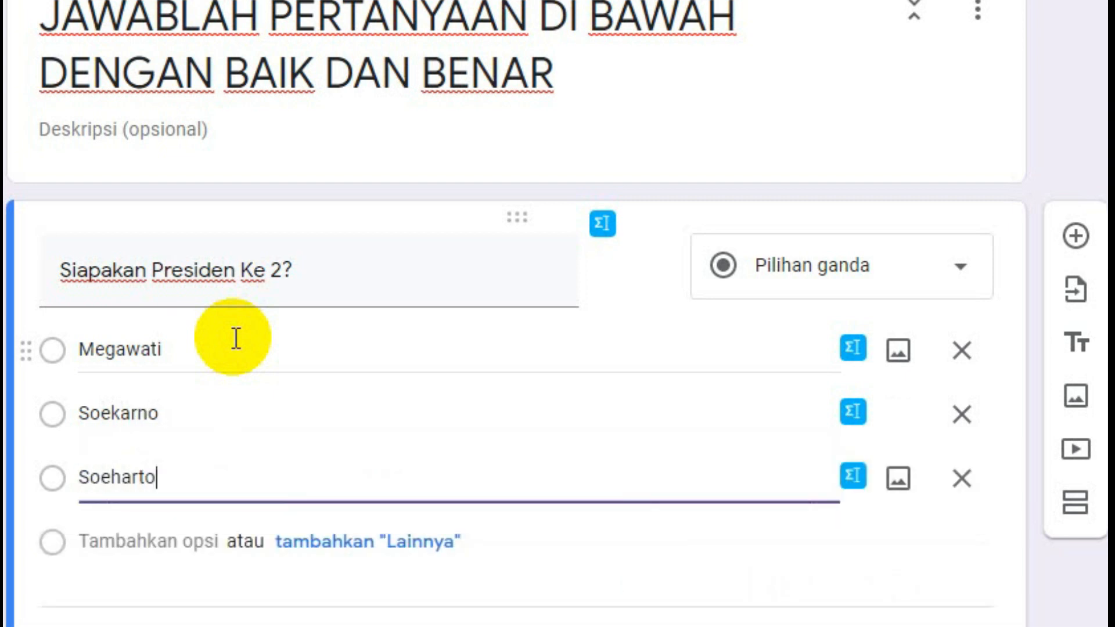
{"action": "key", "text": "Return"}
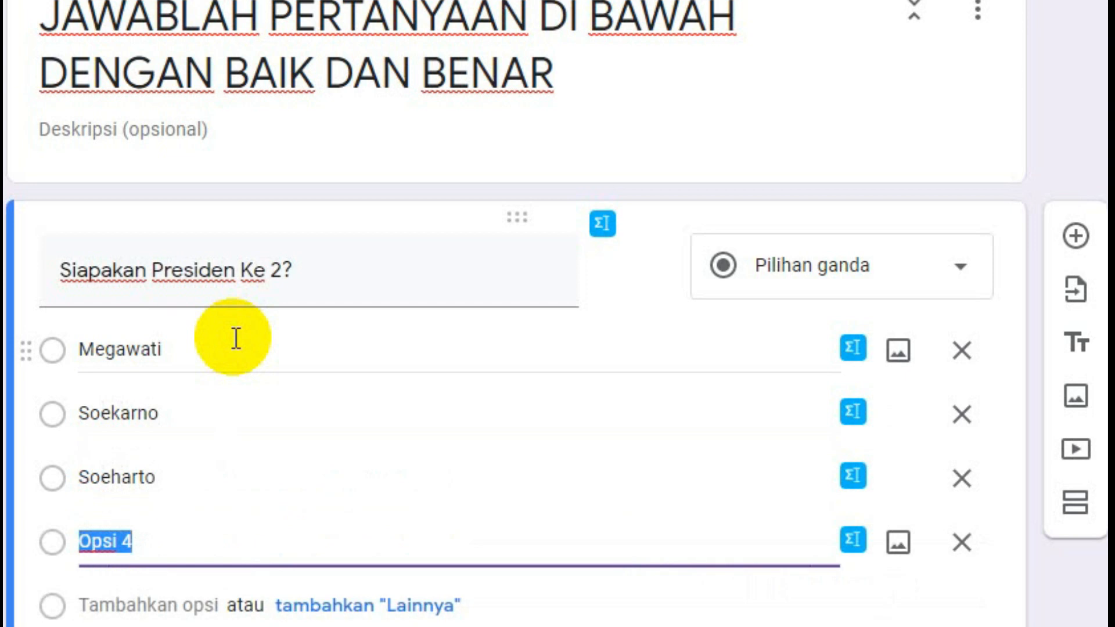
{"action": "type", "text": "SBY"}
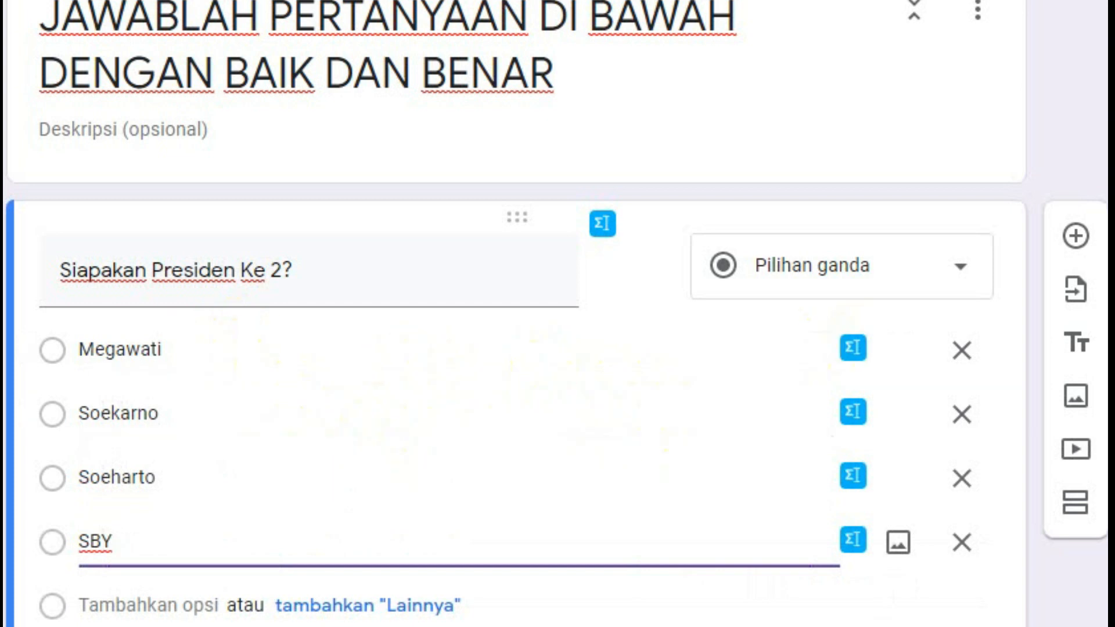
{"action": "scroll", "coordinate": [556, 313], "scroll_direction": "down", "scroll_amount": 3}
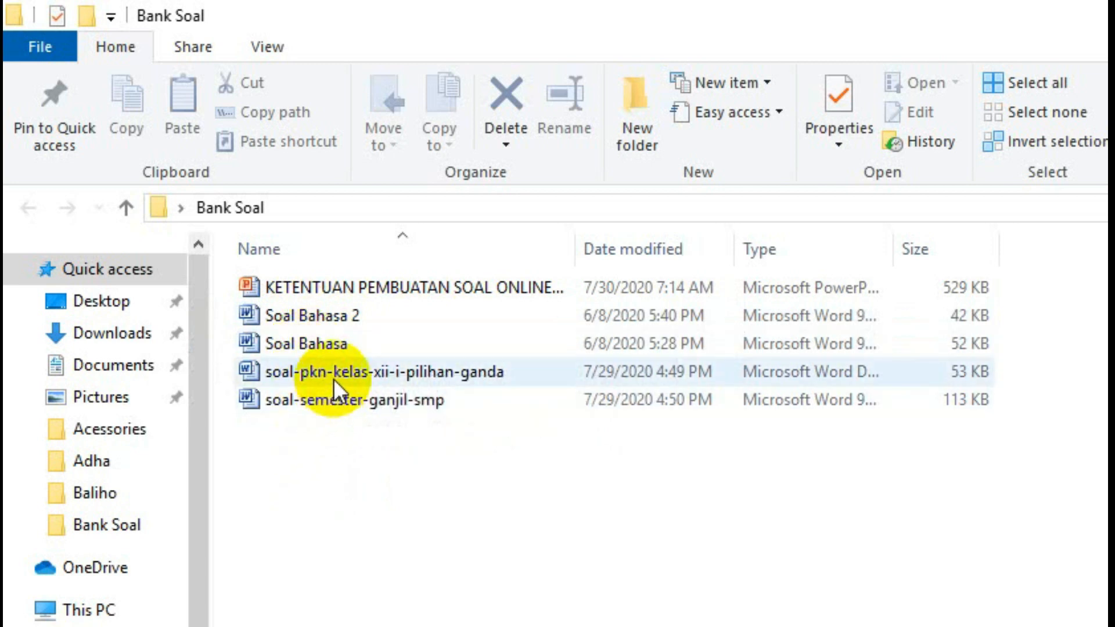
- Open soal-pkn-kelas-xii-i-pilihan-ganda from the Bank Soal folder in Word and copy the text of question 1 without its answer options
{"action": "left_click", "coordinate": [333, 379]}
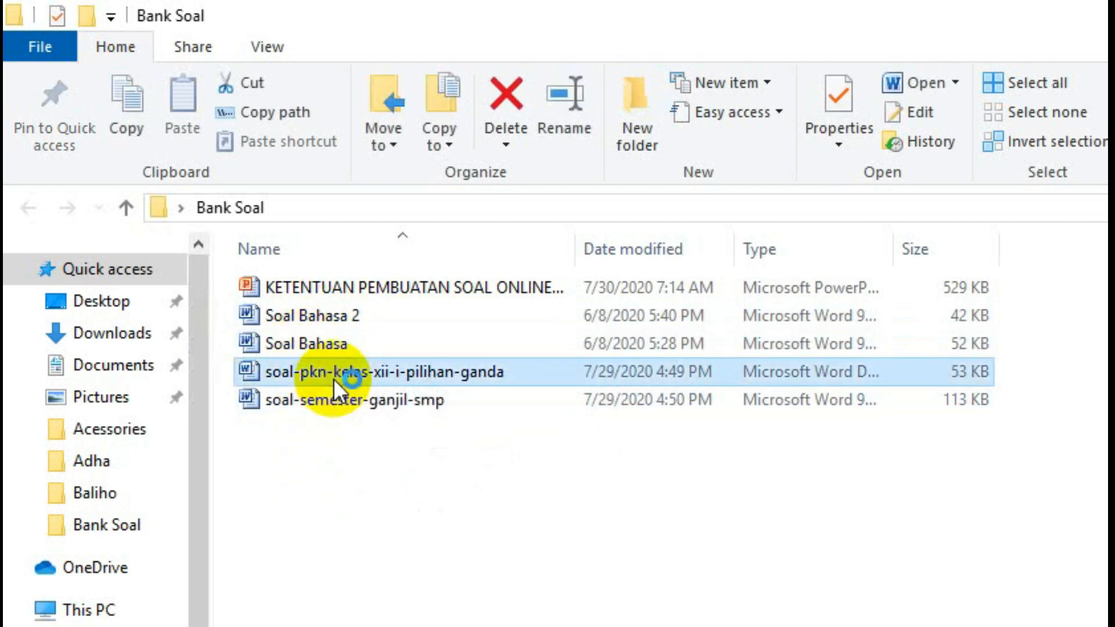
{"action": "double_click", "coordinate": [334, 378]}
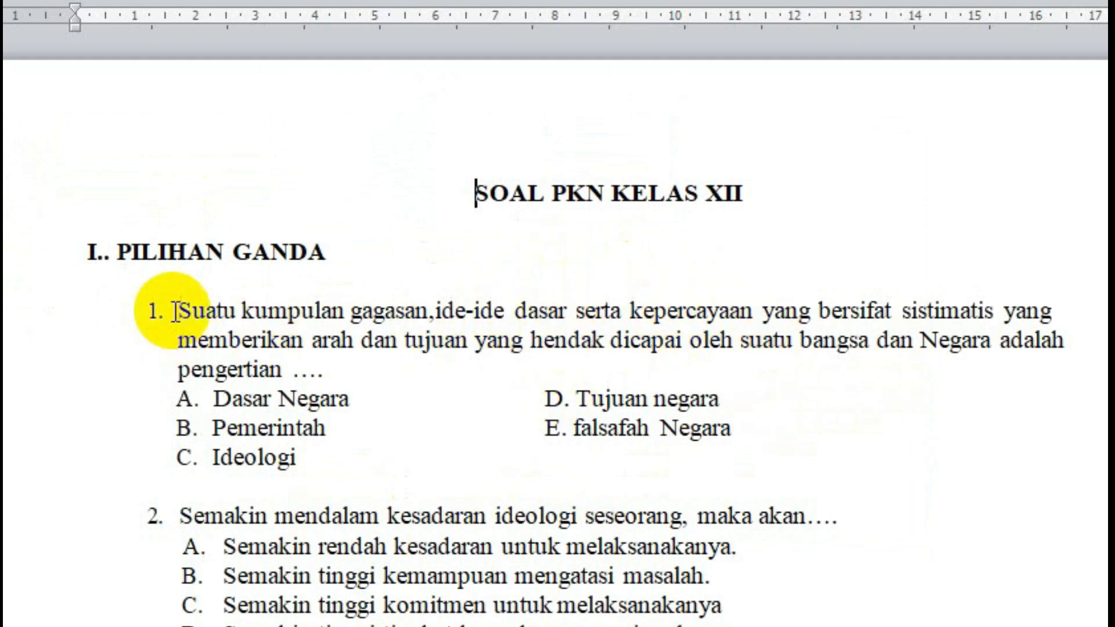
{"action": "left_click_drag", "start_coordinate": [177, 313], "coordinate": [323, 366]}
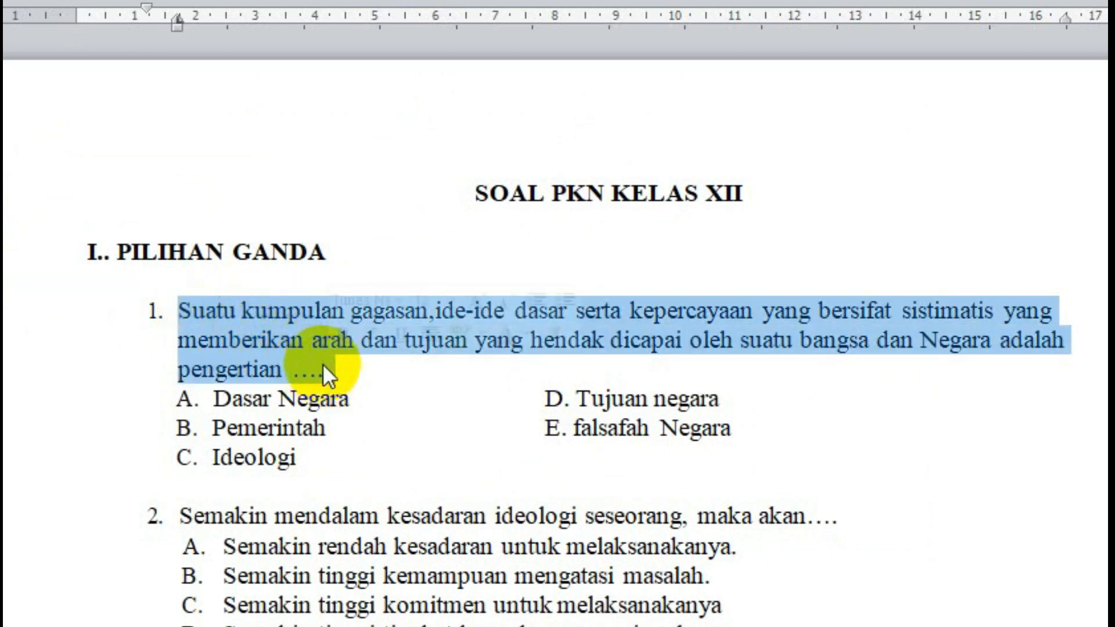
{"action": "right_click", "coordinate": [298, 328]}
{"action": "left_click", "coordinate": [369, 231]}
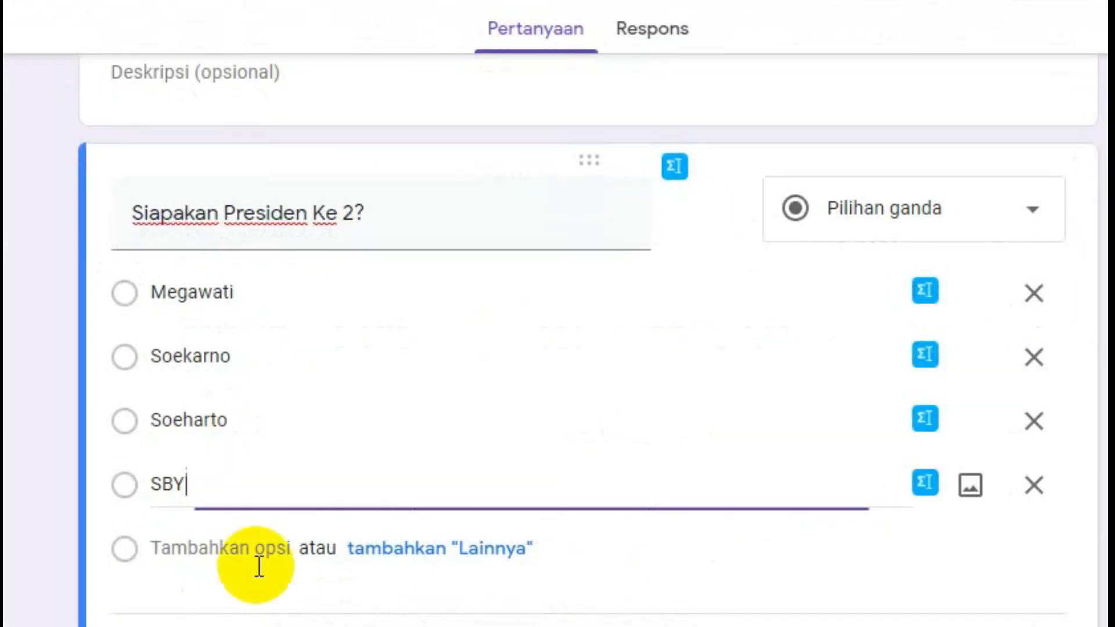
- Switch to Google Forms, replace the question text Siapakan Presiden Ke 2? with the copied Word question, and remove its leading number
{"action": "triple_click", "coordinate": [390, 214]}
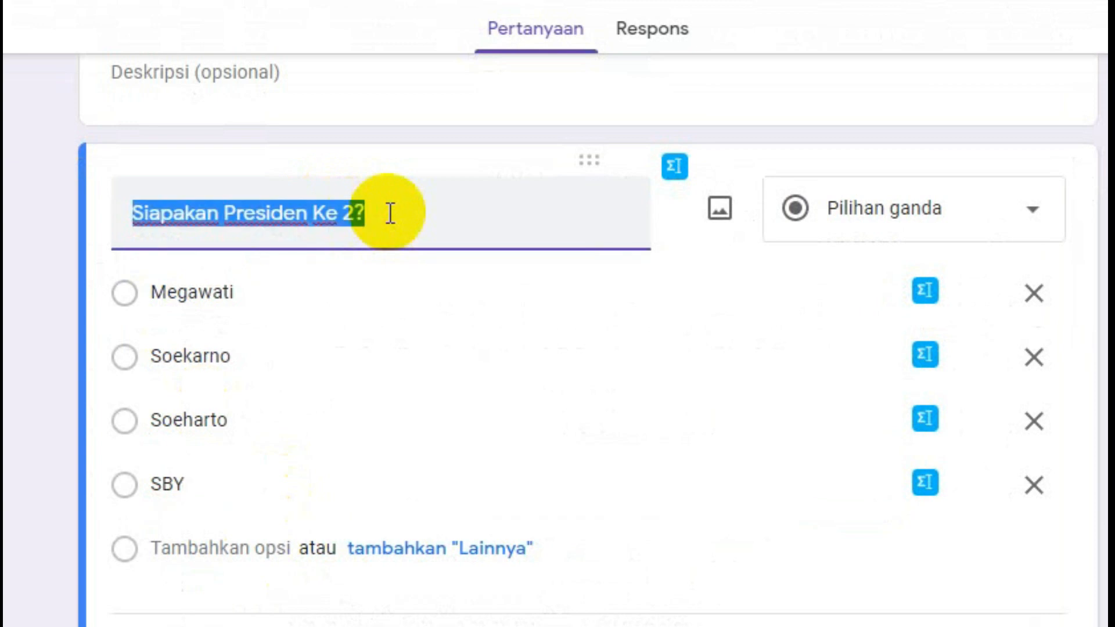
{"action": "right_click", "coordinate": [330, 213]}
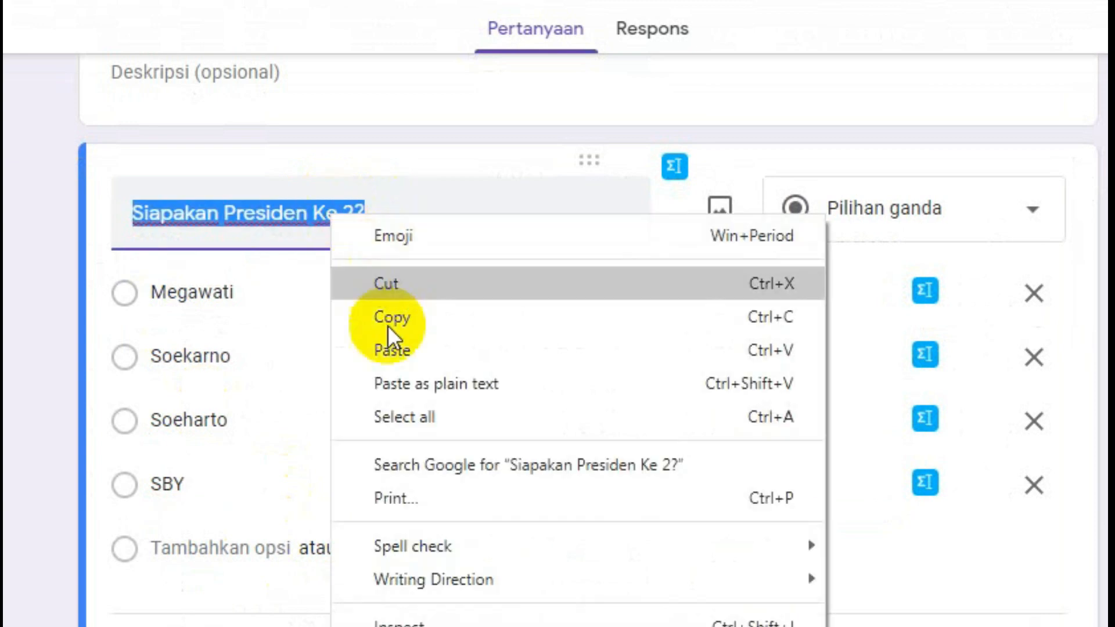
{"action": "left_click", "coordinate": [390, 351]}
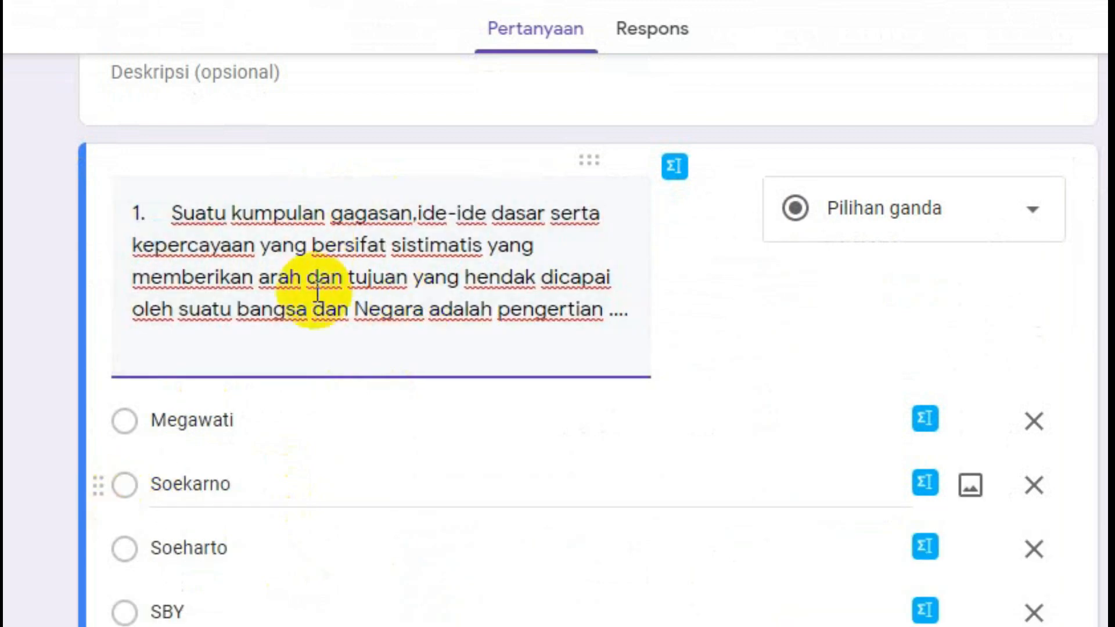
{"action": "left_click", "coordinate": [170, 205]}
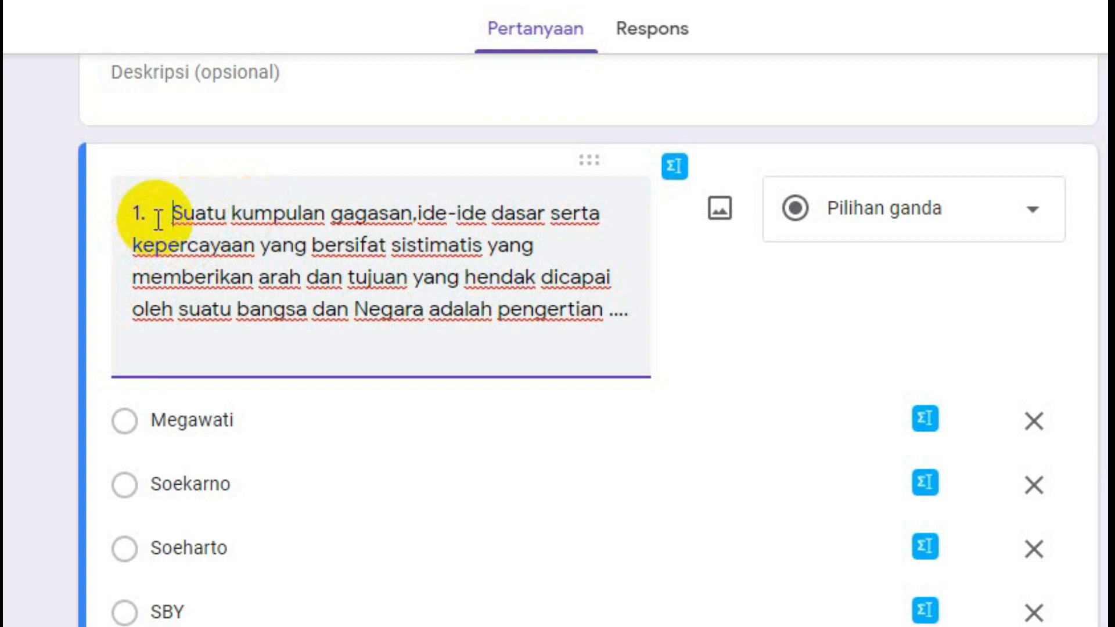
{"action": "key", "text": "BackSpace"}
{"action": "key", "text": "BackSpace"}
{"action": "key", "text": "BackSpace"}
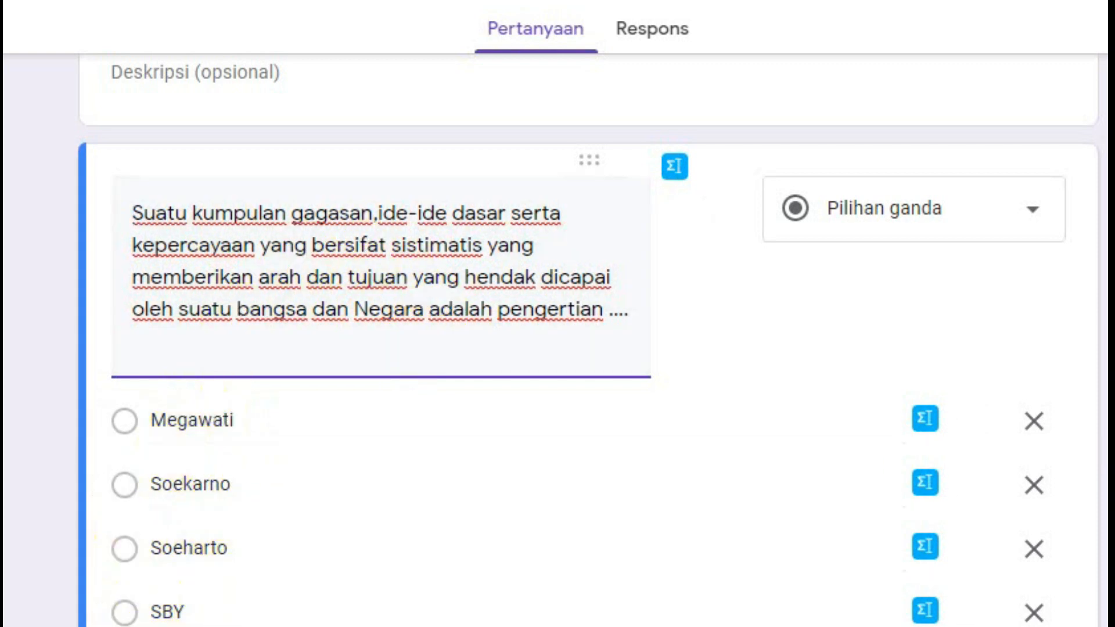
- Try to transfer question 1's answer options, from Dasar Negara to Ideologi, from the Word document into the form question's first option
{"action": "left_click", "coordinate": [377, 607]}
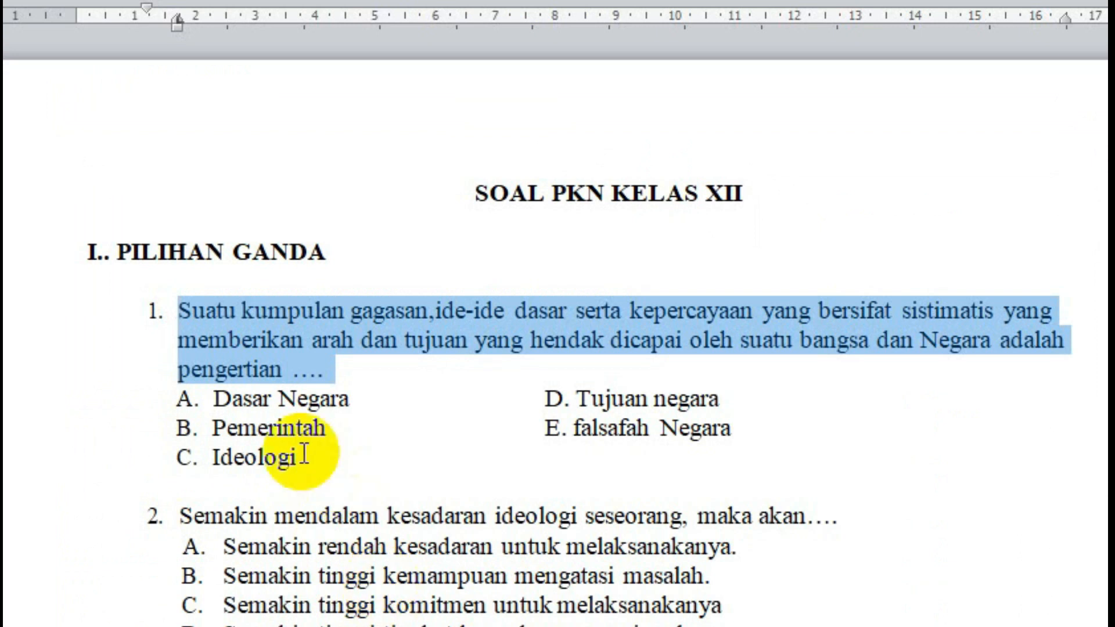
{"action": "left_click_drag", "start_coordinate": [228, 407], "coordinate": [733, 430]}
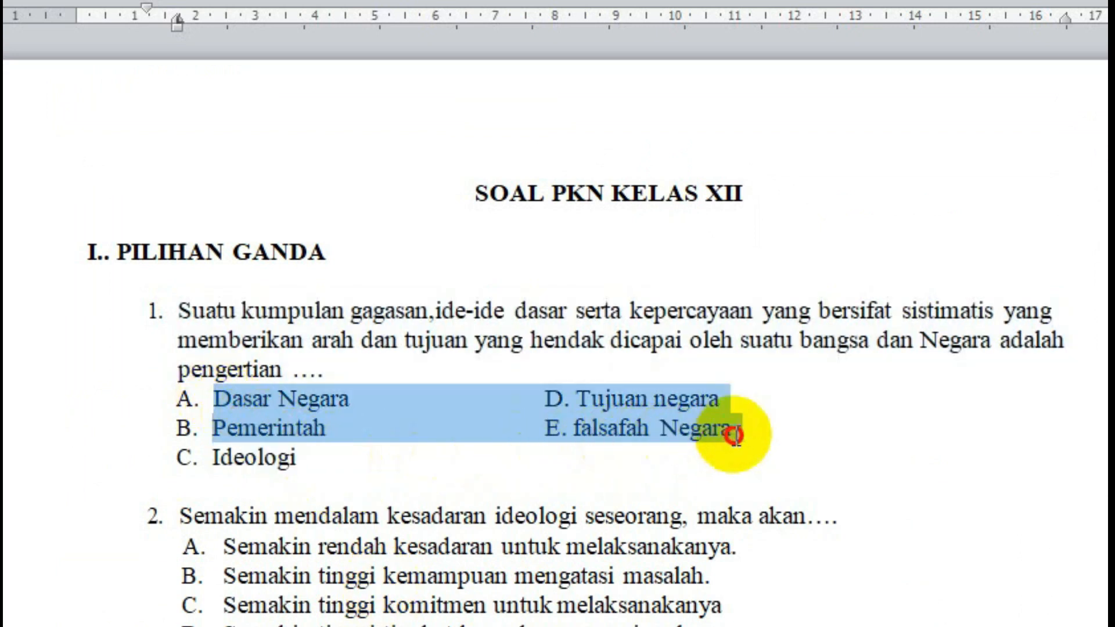
{"action": "left_click", "coordinate": [313, 464]}
{"action": "left_click_drag", "start_coordinate": [223, 400], "coordinate": [305, 468]}
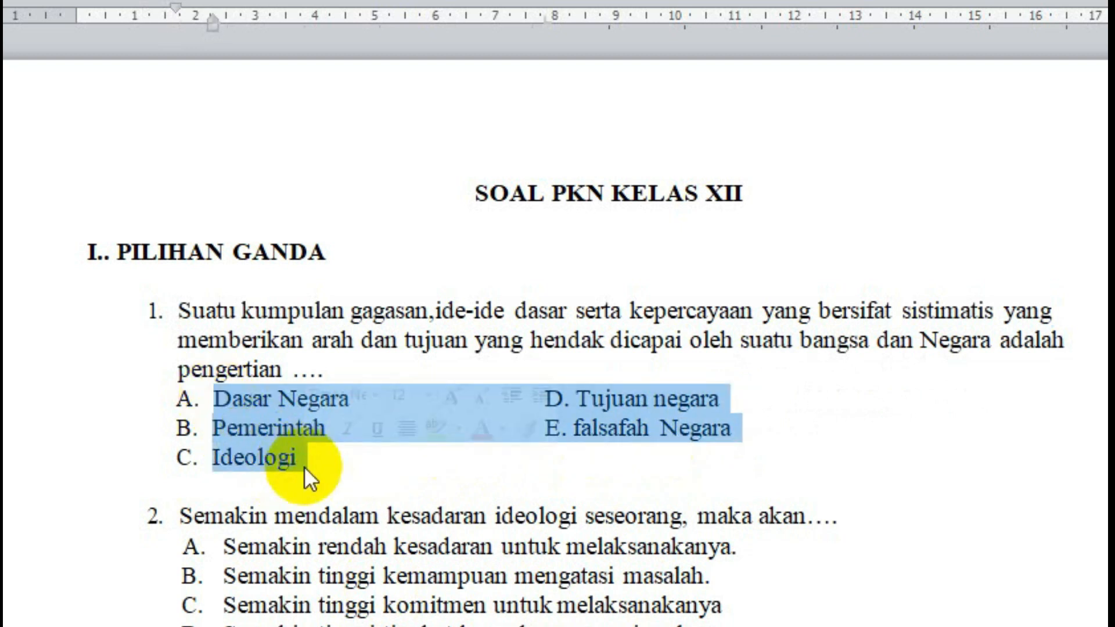
{"action": "key", "text": "ctrl+v"}
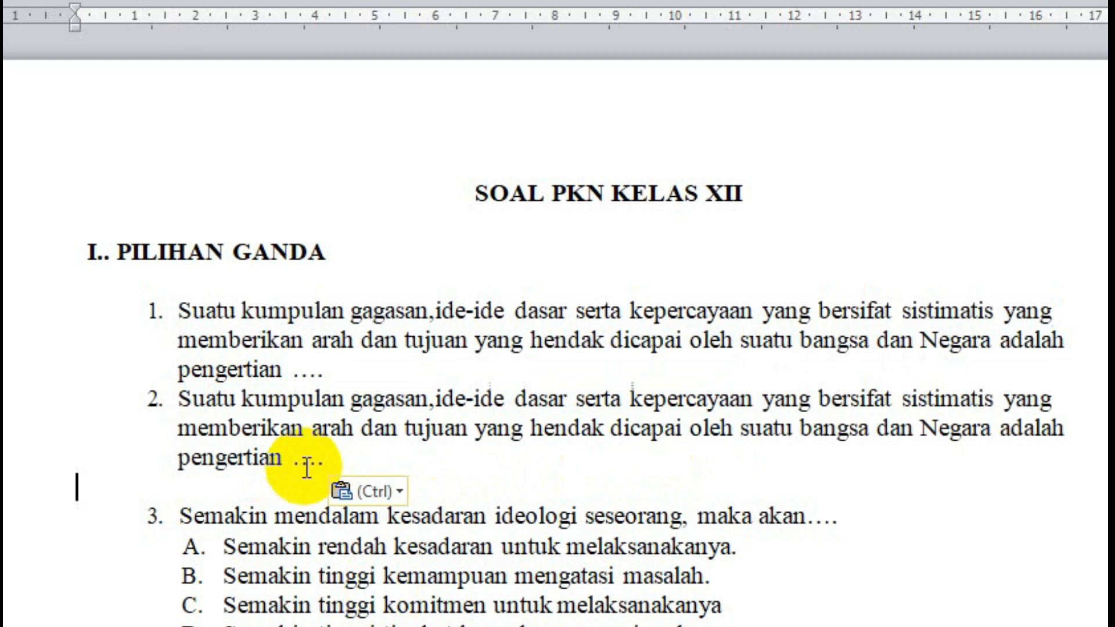
{"action": "key", "text": "ctrl+z"}
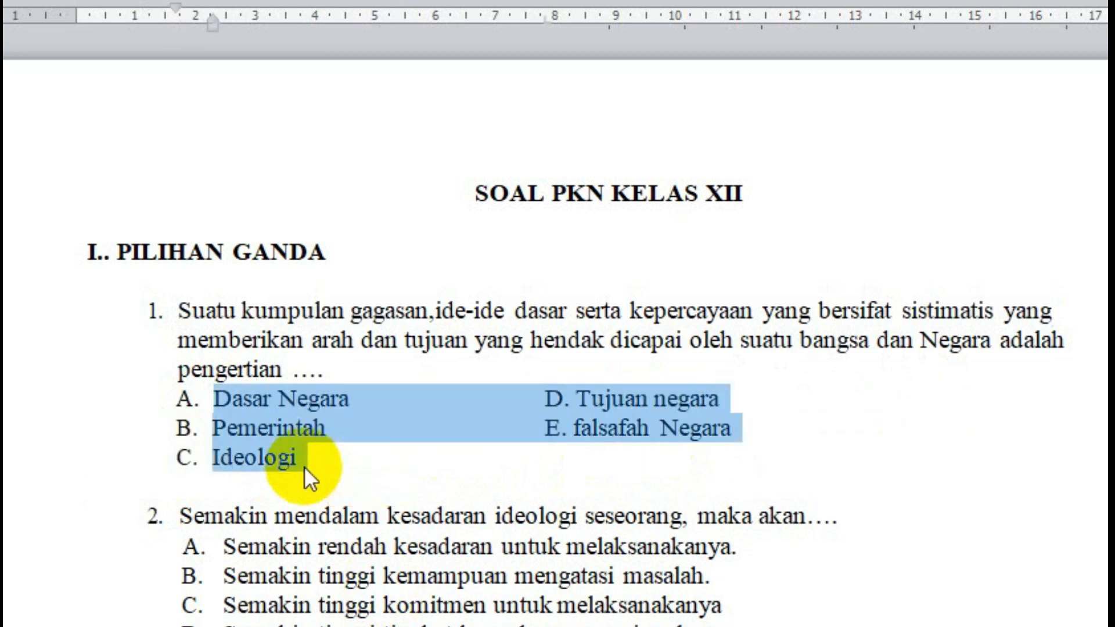
{"action": "left_click", "coordinate": [125, 625]}
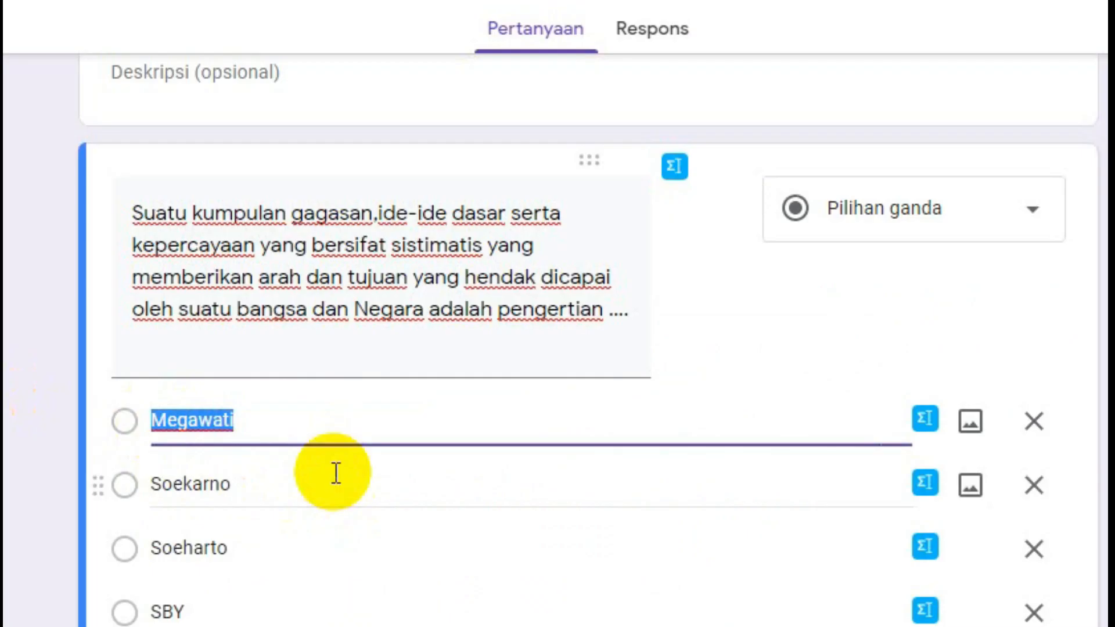
{"action": "key", "text": "ctrl+v"}
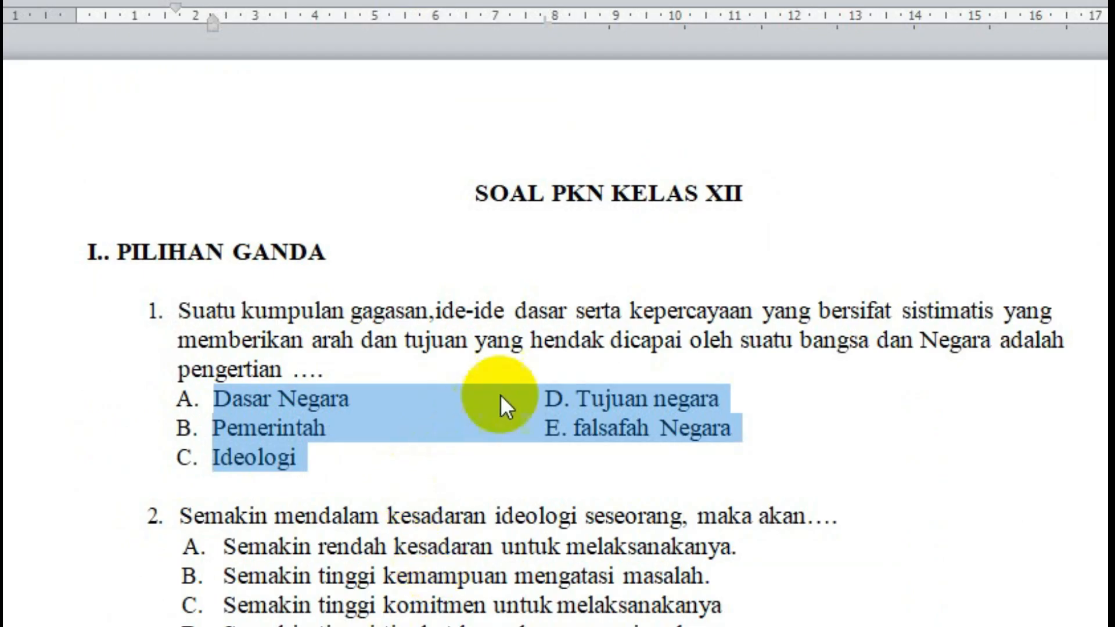
- Copy the answer options of question 2 in the Word document, starting from Semakin rendah kesadaran untuk melaksanakanya
{"action": "left_click", "coordinate": [518, 388]}
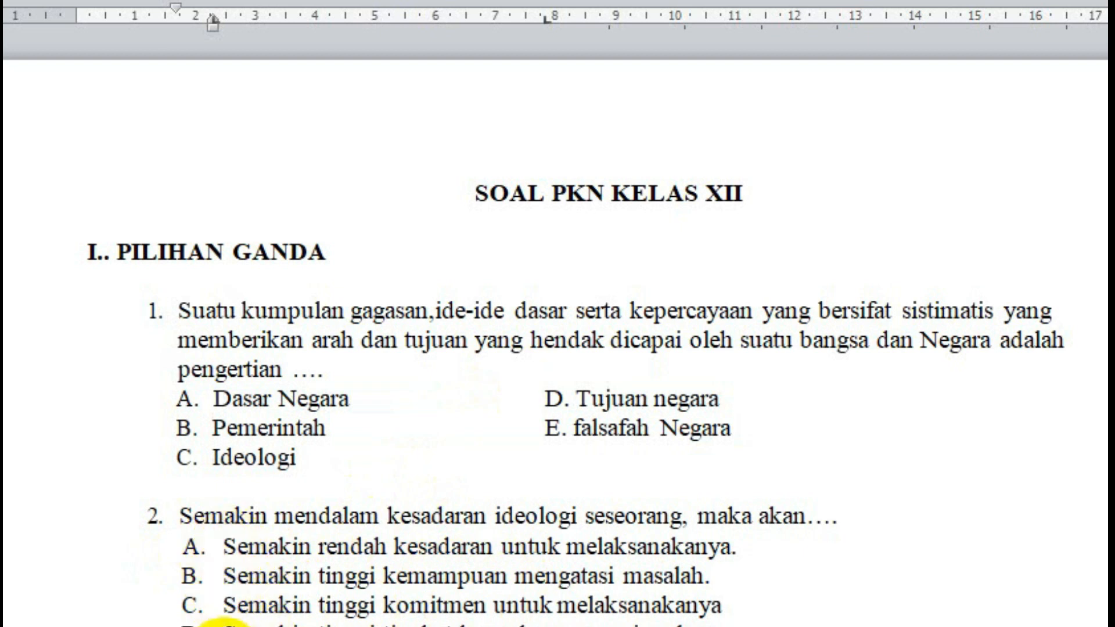
{"action": "left_click_drag", "start_coordinate": [225, 547], "coordinate": [465, 626]}
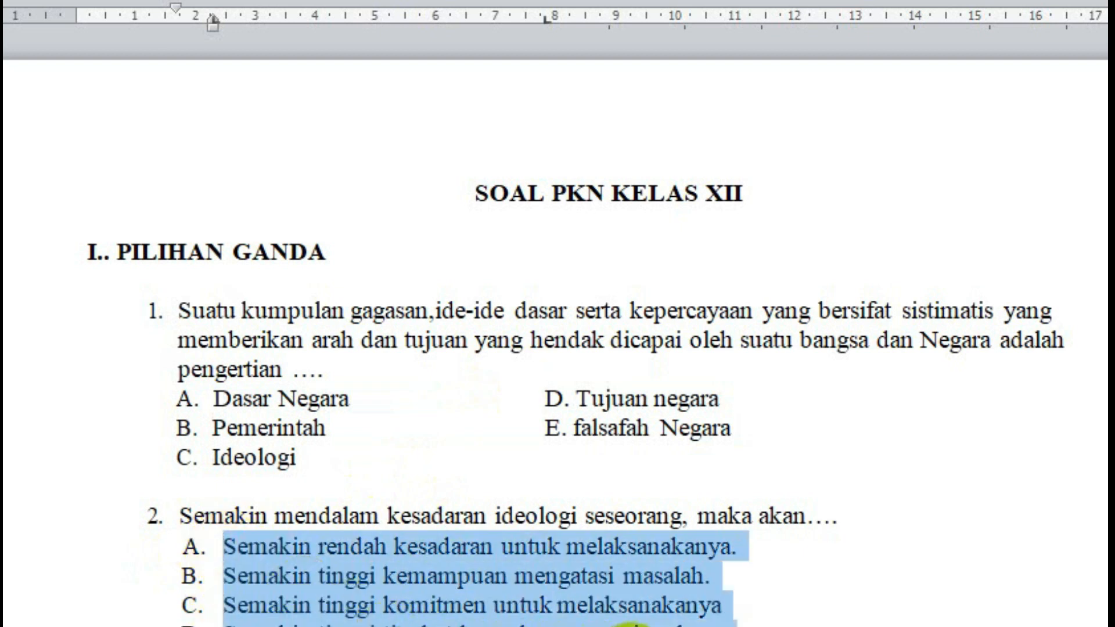
{"action": "right_click", "coordinate": [589, 598]}
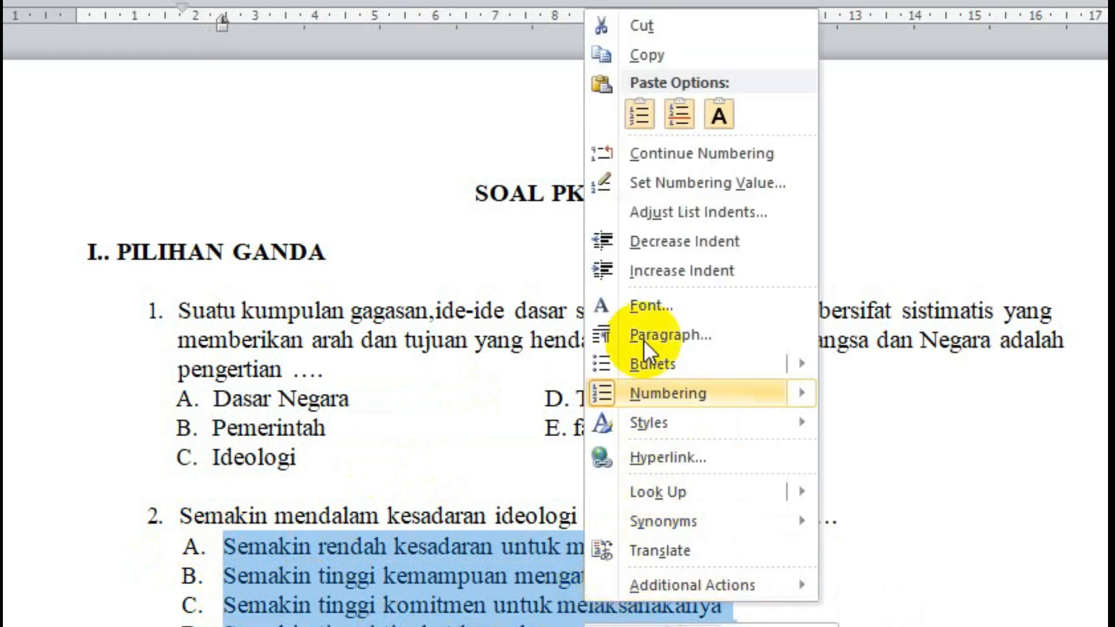
{"action": "left_click", "coordinate": [666, 55]}
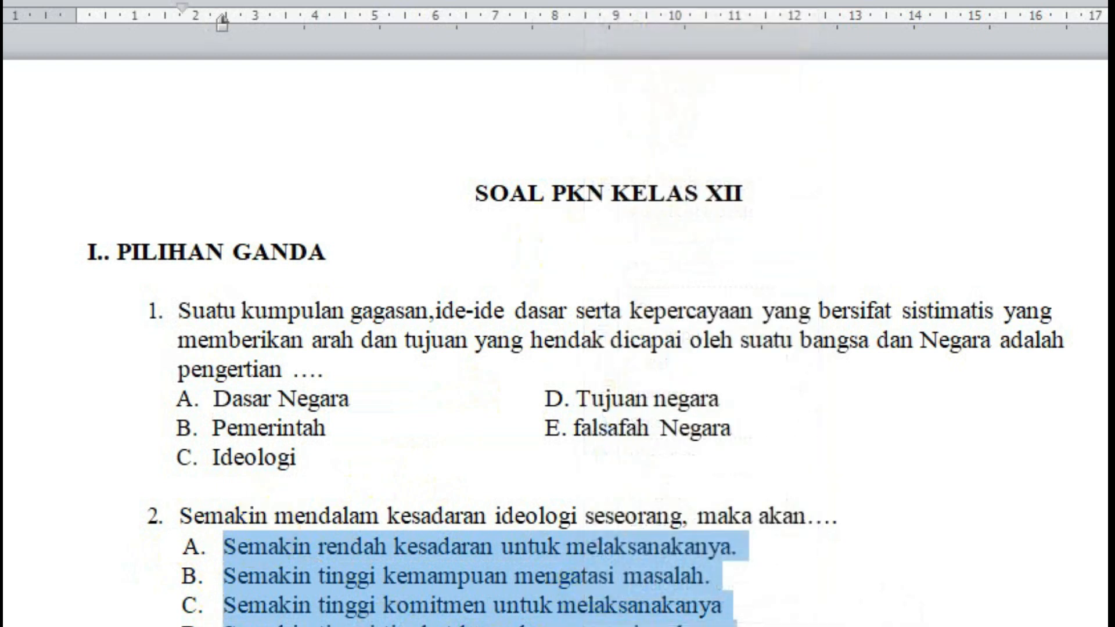
- Switch to Google Forms, delete the question's surplus options, and replace the remaining one with the five answer options copied from Word
{"action": "key", "text": "alt+Tab"}
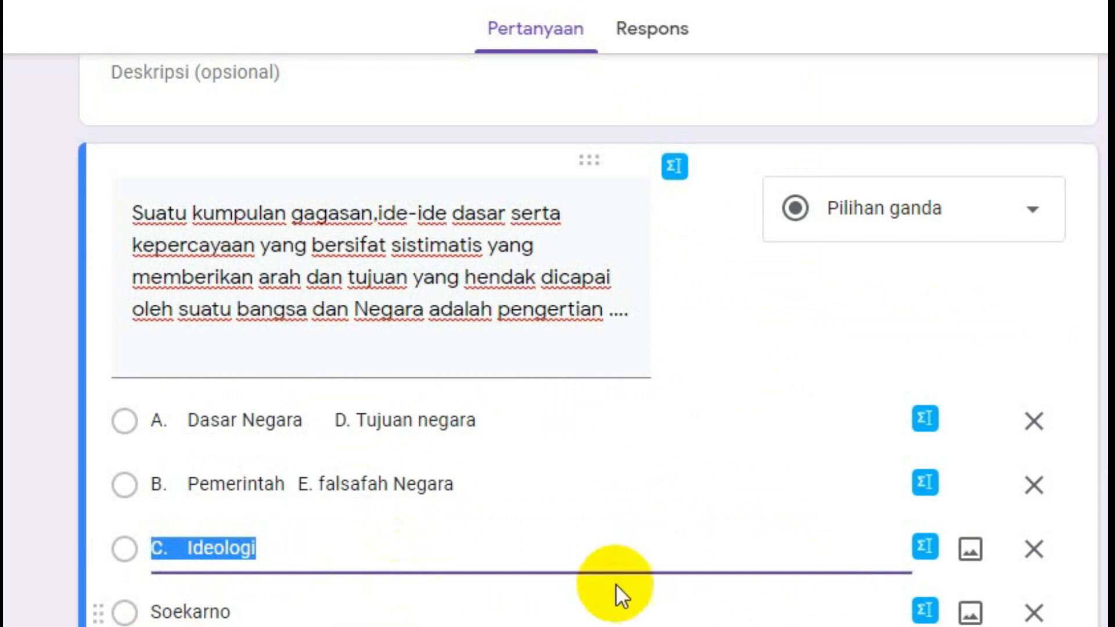
{"action": "scroll", "coordinate": [589, 340], "scroll_direction": "down", "scroll_amount": 4}
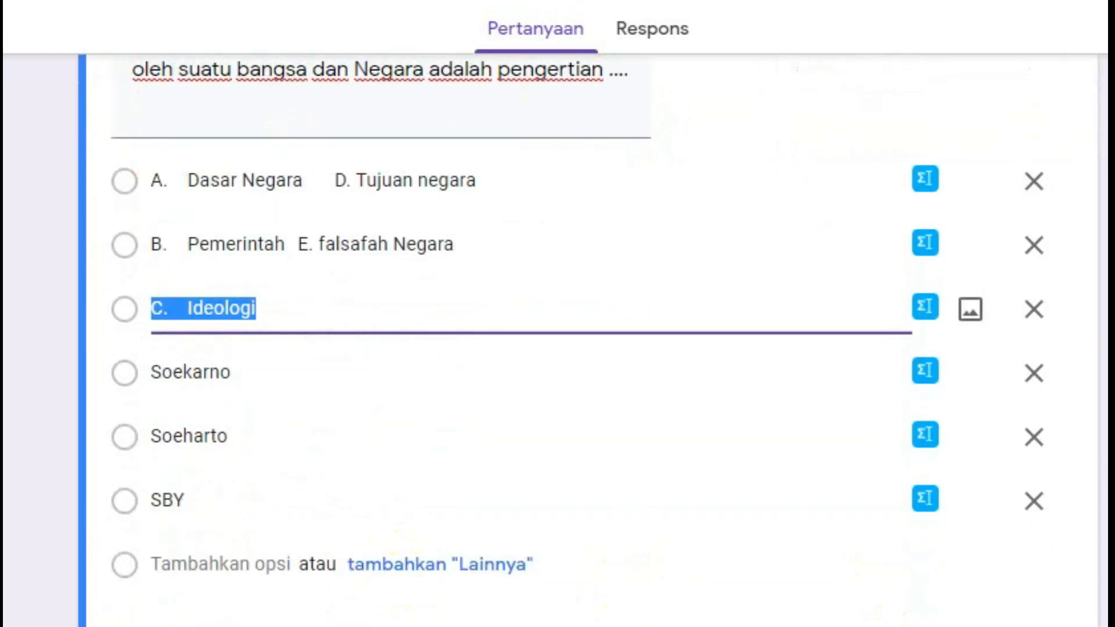
{"action": "scroll", "coordinate": [589, 340], "scroll_direction": "up", "scroll_amount": 1}
{"action": "left_click", "coordinate": [1034, 528]}
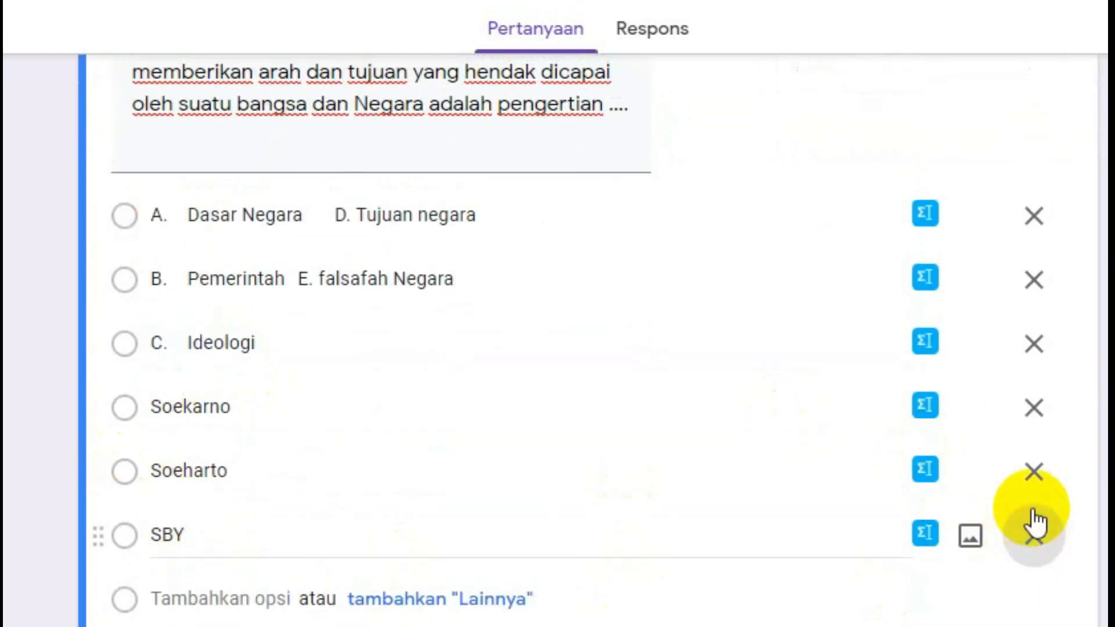
{"action": "left_click", "coordinate": [1034, 527]}
{"action": "left_click", "coordinate": [1034, 423]}
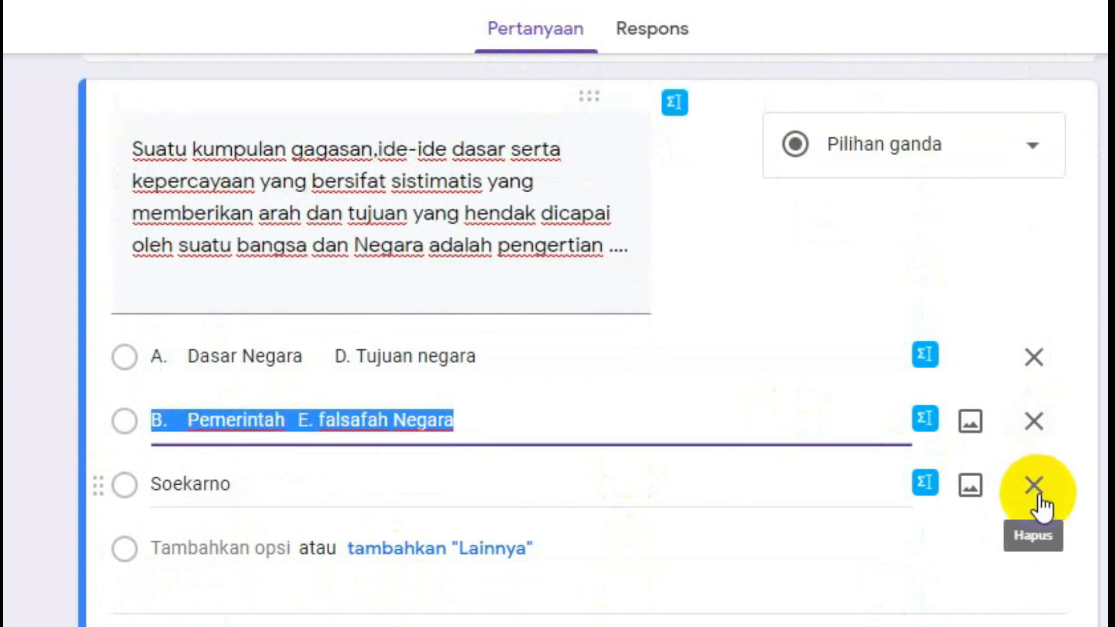
{"action": "left_click", "coordinate": [1038, 491]}
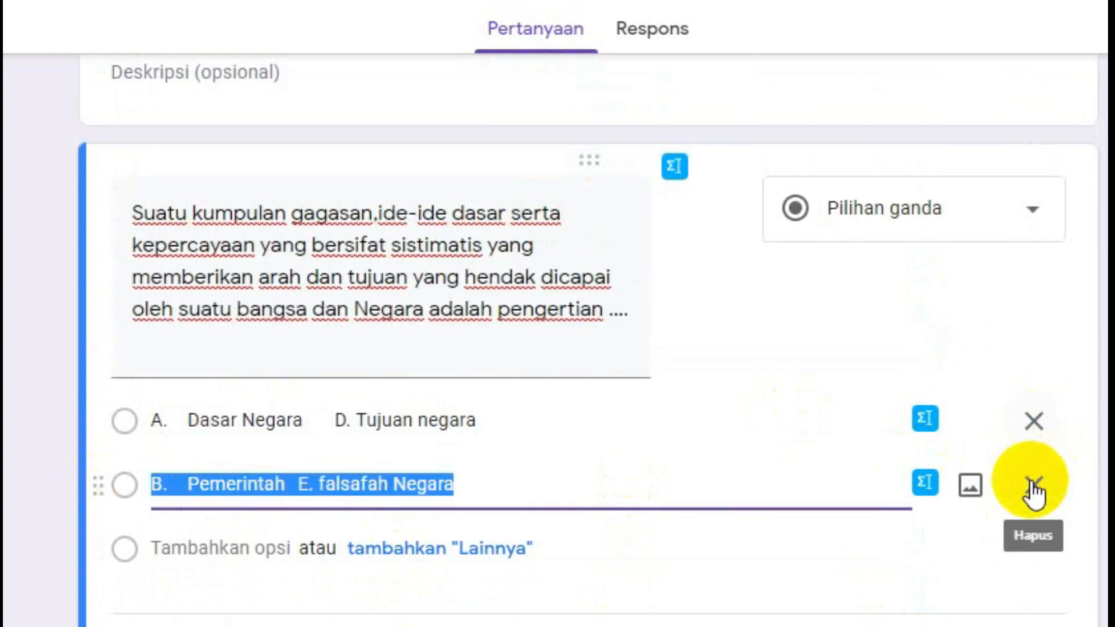
{"action": "left_click", "coordinate": [1033, 485]}
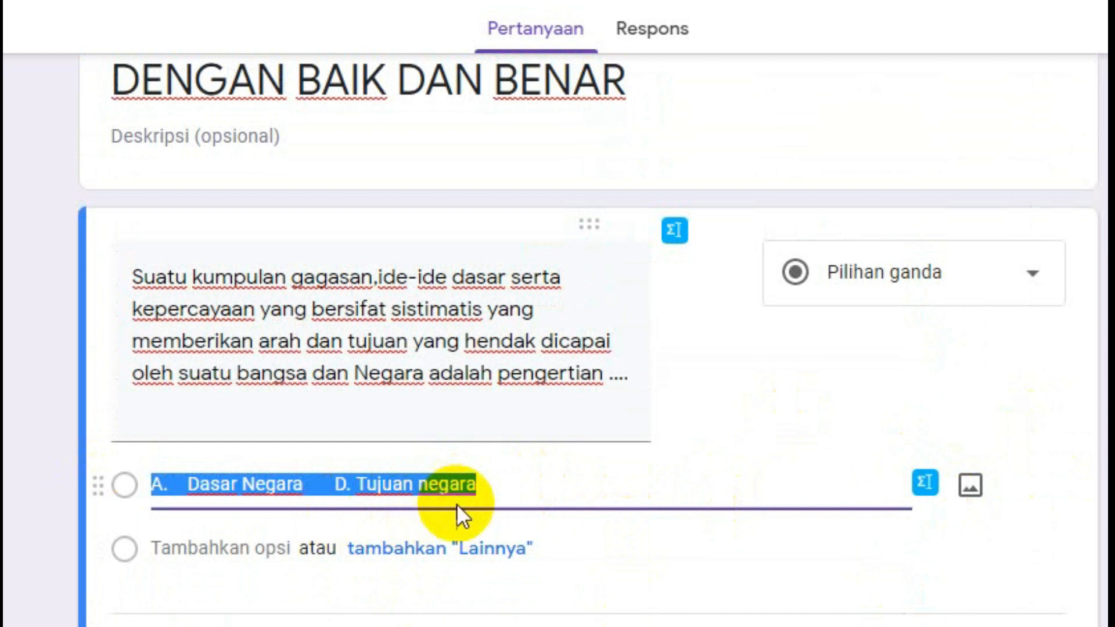
{"action": "type", "text": "A.\tSemakin rendah kesadaran untuk melaksanakanya. B.\tSemakin tinggi kemampuan mengatasi masalah. C.\tSemakin tinggi komitmen untuk melaksanakanya"}
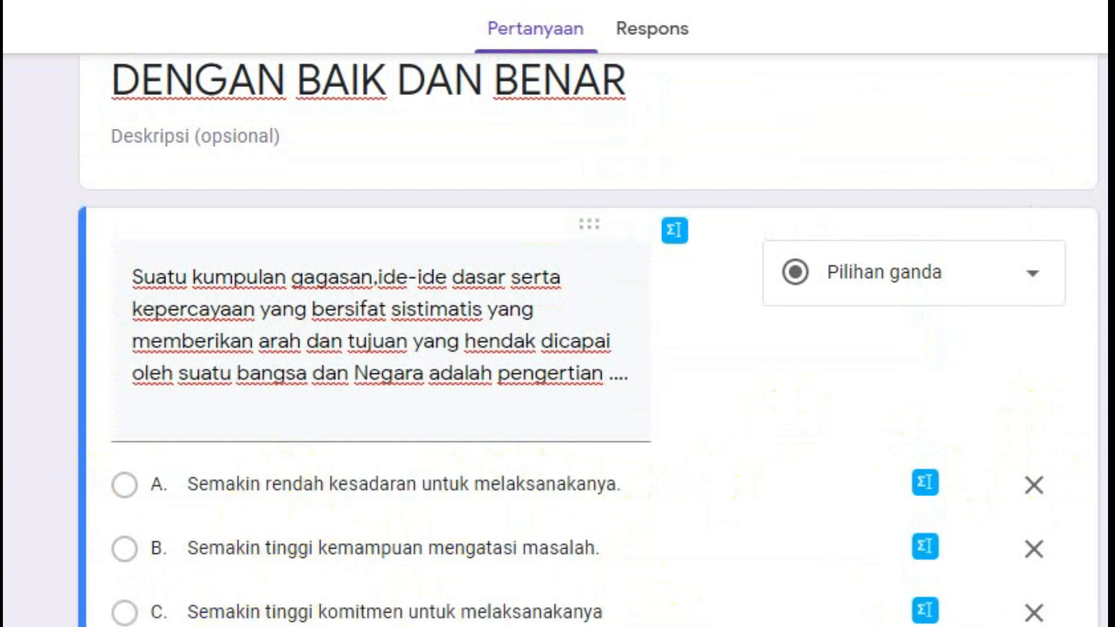
{"action": "scroll", "coordinate": [589, 340], "scroll_direction": "down", "scroll_amount": 2}
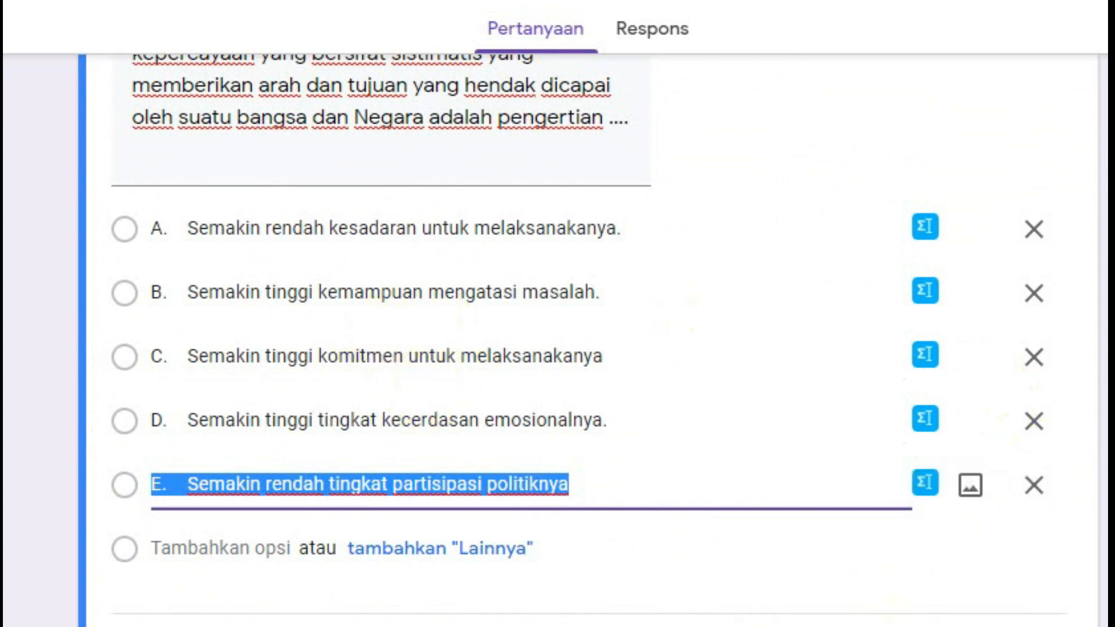
- Switch to Word and copy the text of question 2, Semakin mendalam kesadaran ideologi seseorang, maka akan…., without its answer options
{"action": "key", "text": "alt+Tab"}
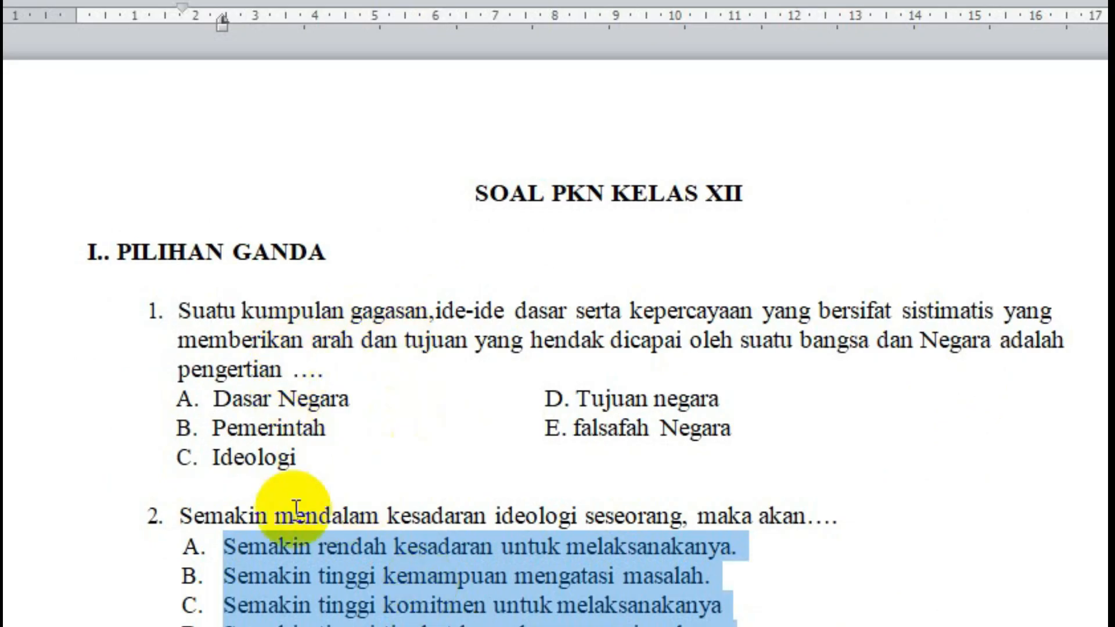
{"action": "left_click_drag", "start_coordinate": [181, 514], "coordinate": [845, 515]}
{"action": "right_click", "coordinate": [663, 514]}
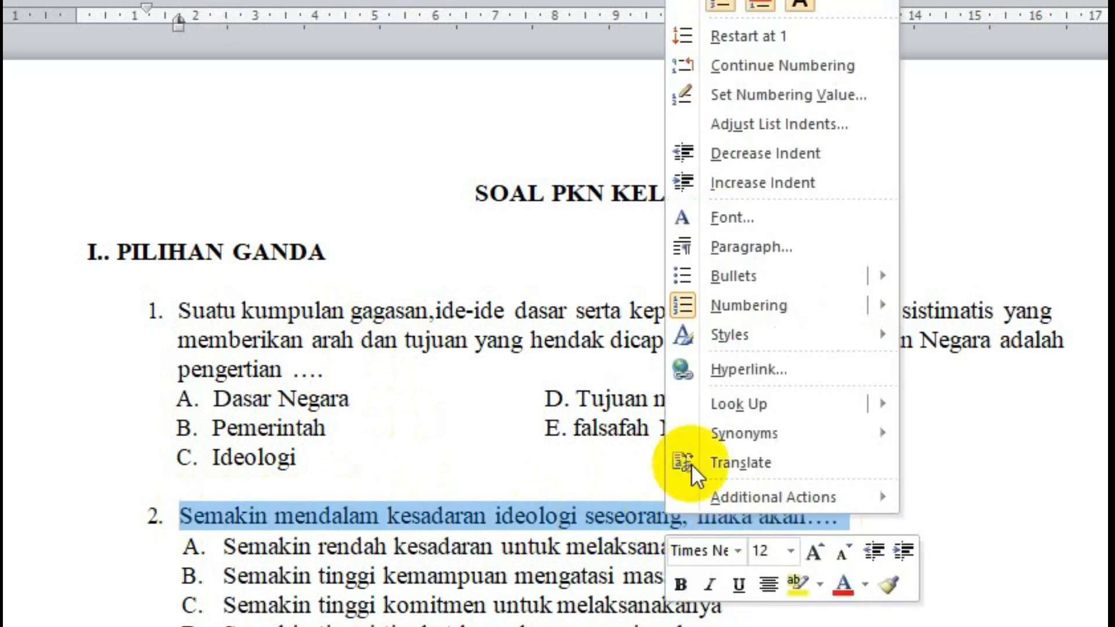
{"action": "key", "text": "Escape"}
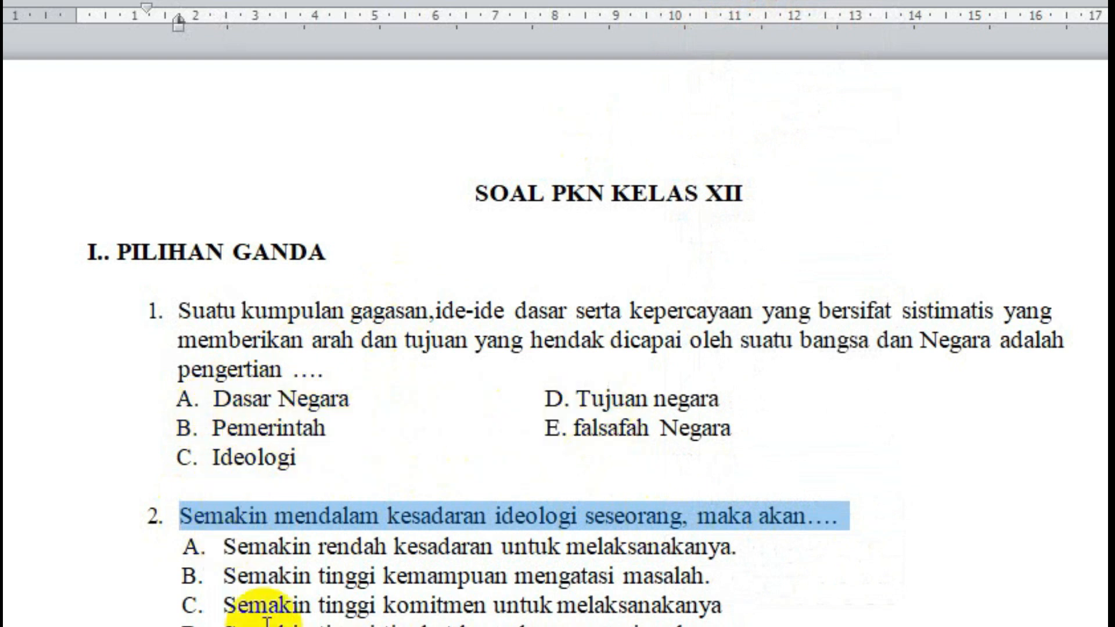
- Switch to Google Forms, replace the Suatu kumpulan gagasan question text with the copied question 2, and remove its leading number
{"action": "key", "text": "alt+Tab"}
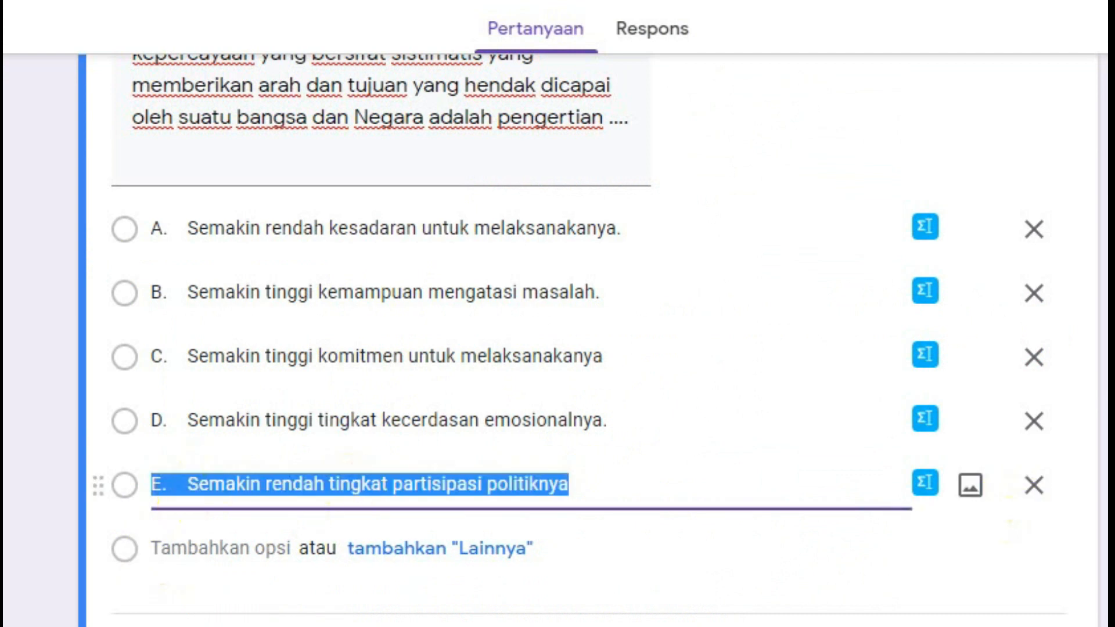
{"action": "scroll", "coordinate": [723, 430], "scroll_direction": "up", "scroll_amount": 5}
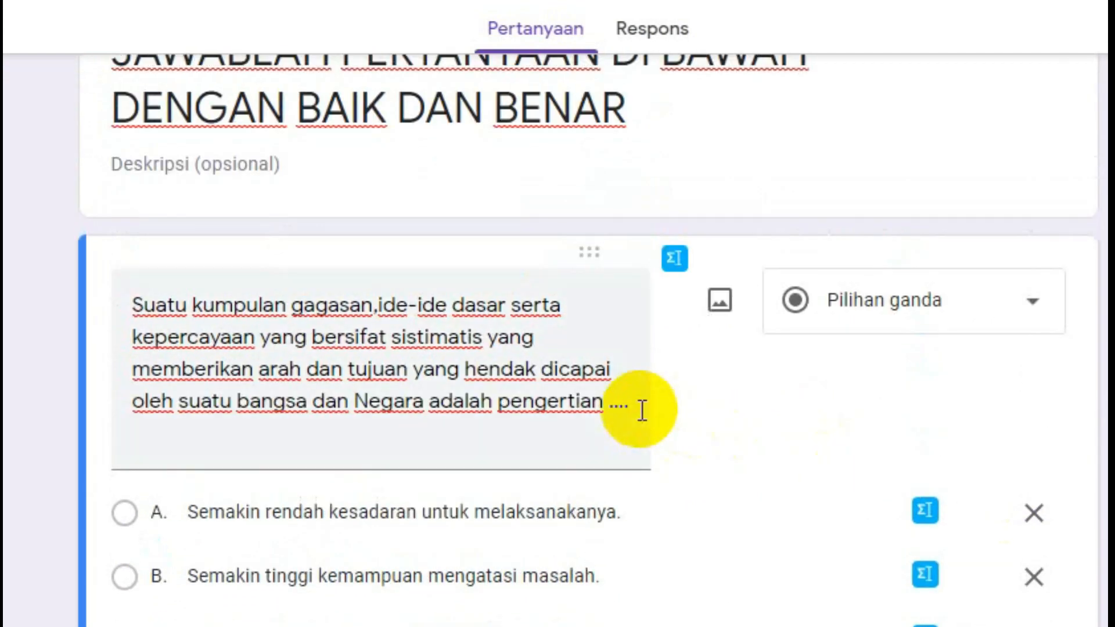
{"action": "triple_click", "coordinate": [643, 410]}
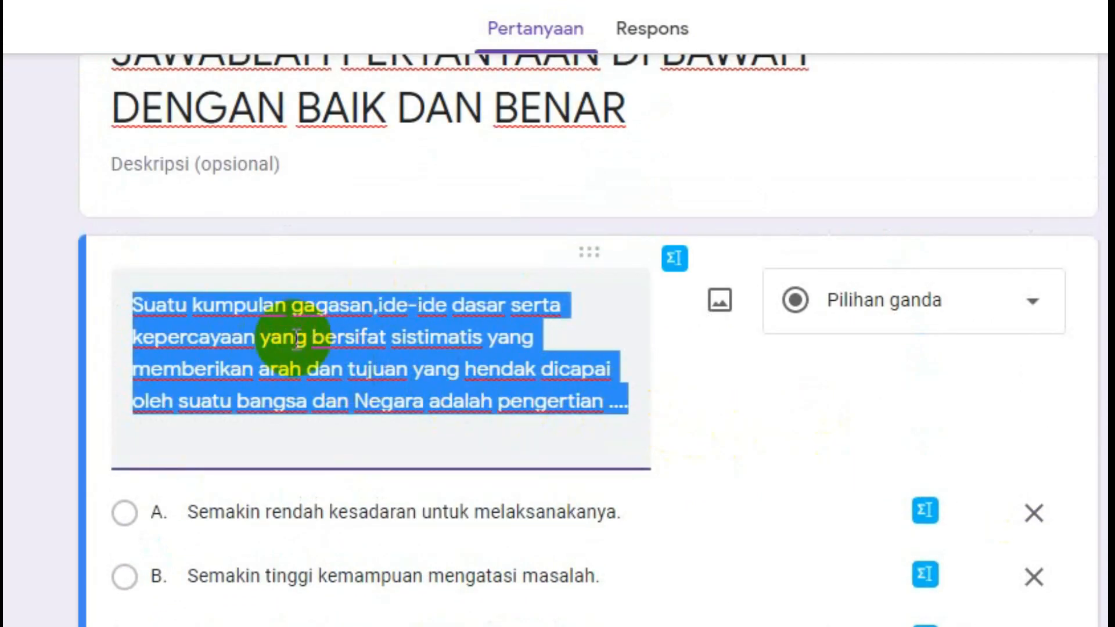
{"action": "type", "text": "2. Semakin mendalam kesadaran ideologi seseorang, maka akan...."}
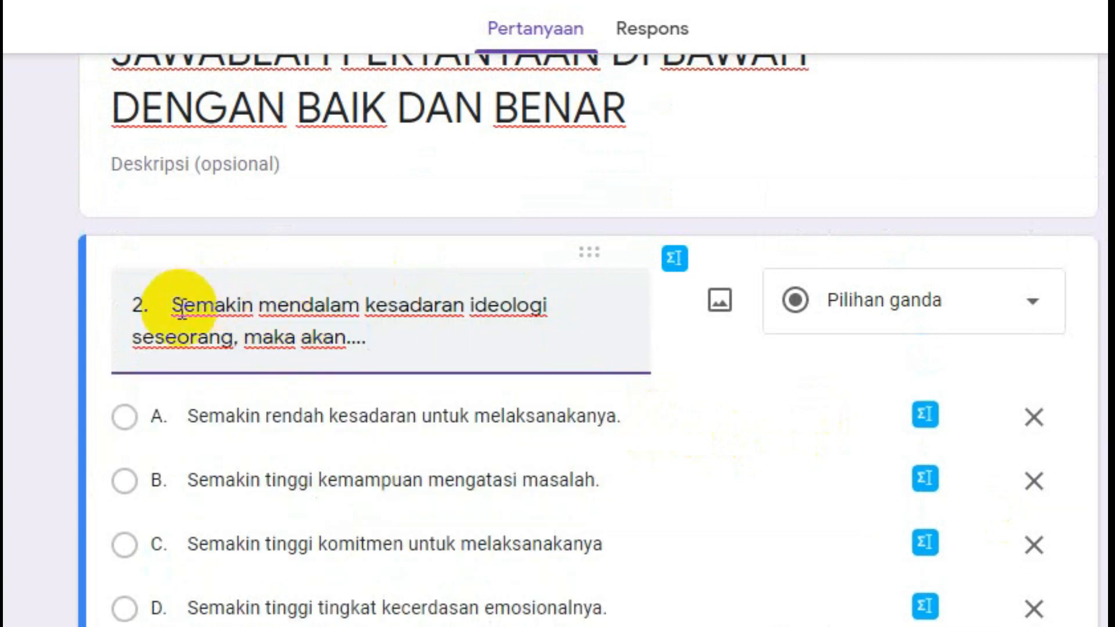
{"action": "left_click", "coordinate": [137, 311]}
{"action": "left_click_drag", "start_coordinate": [137, 310], "coordinate": [124, 309]}
{"action": "key", "text": "BackSpace"}
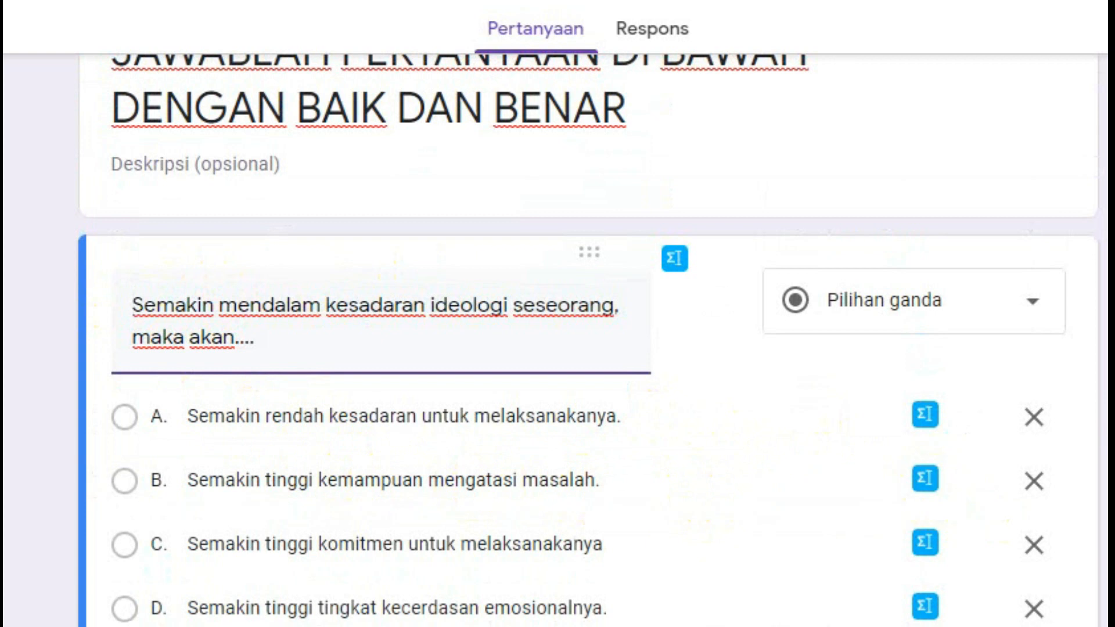
{"action": "scroll", "coordinate": [558, 348], "scroll_direction": "down", "scroll_amount": 3}
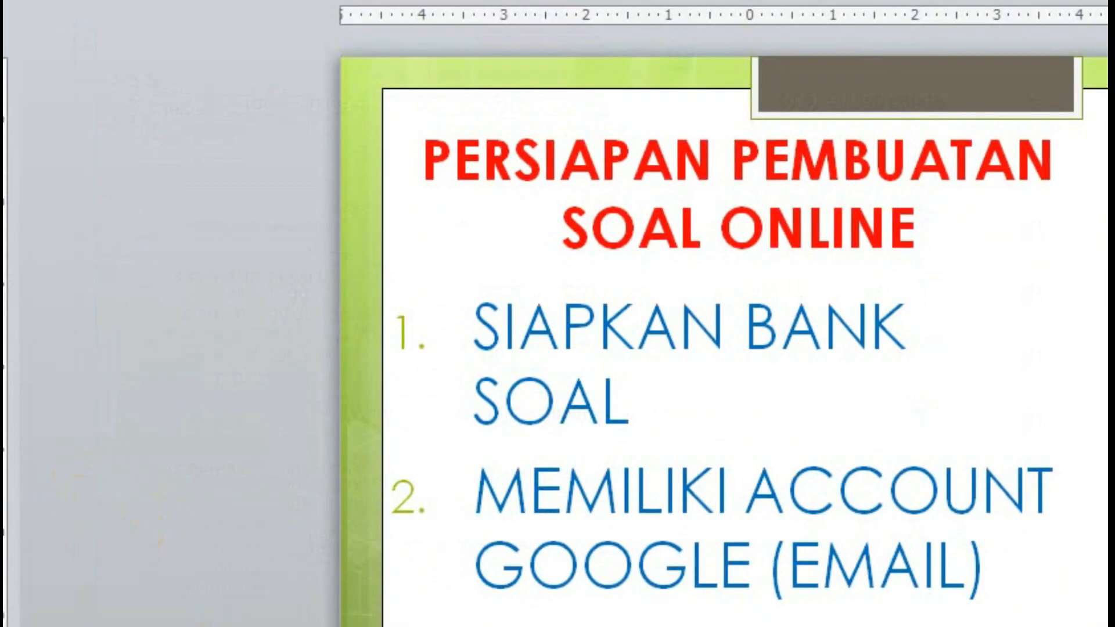
{"action": "key", "text": "Page_Down"}
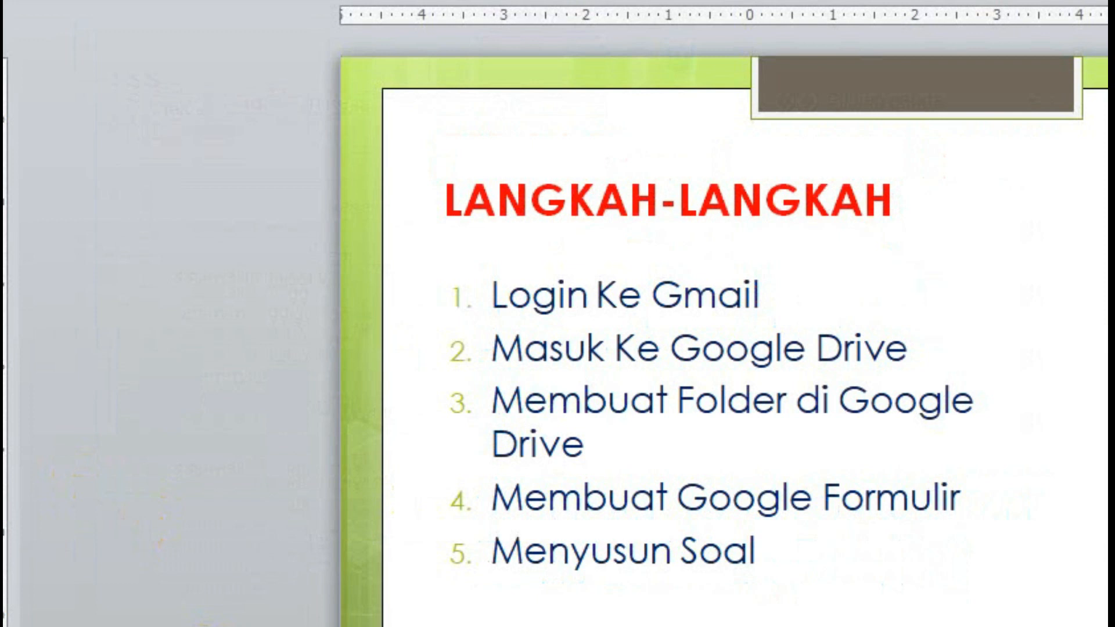
{"action": "key", "text": "Page_Down"}
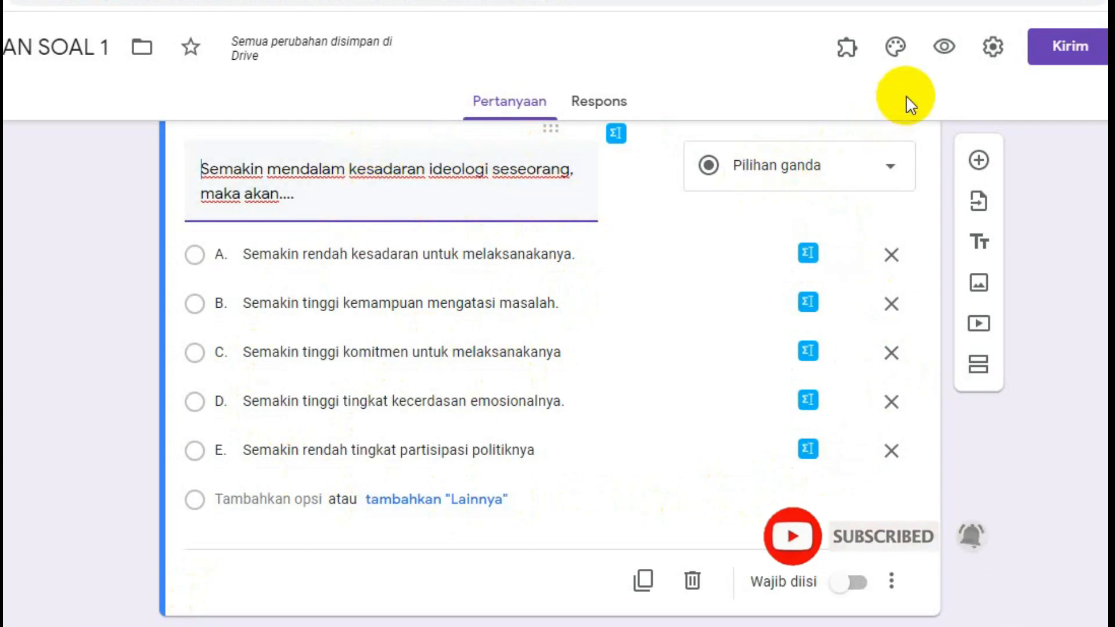
- Enable Jadikan ini sebagai kuis in the form's quiz settings and save the settings
{"action": "left_click", "coordinate": [993, 51]}
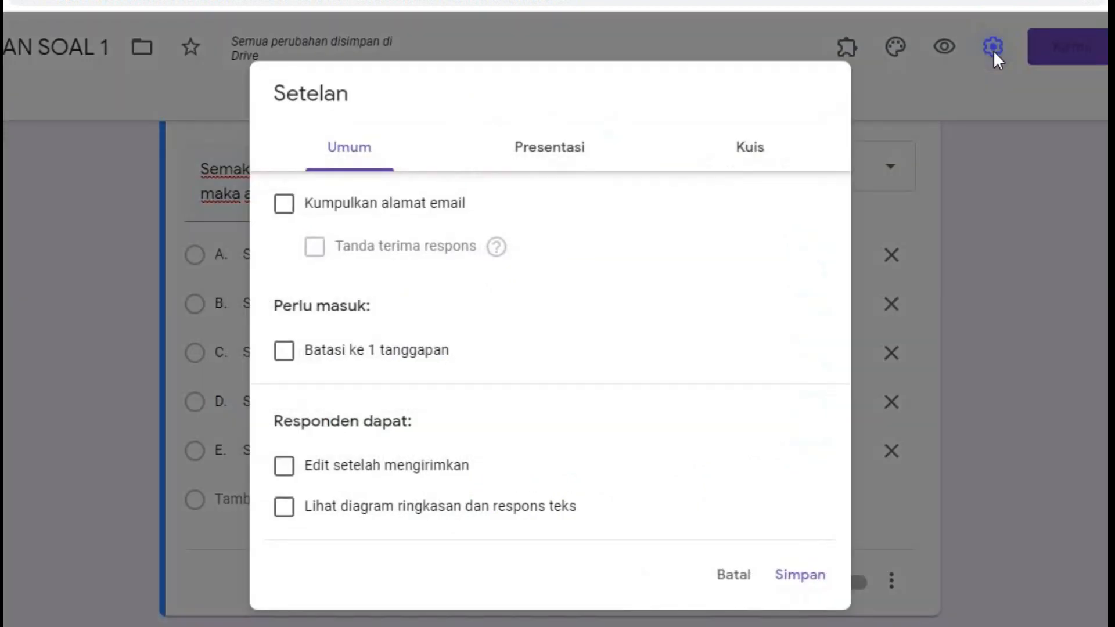
{"action": "left_click", "coordinate": [751, 152]}
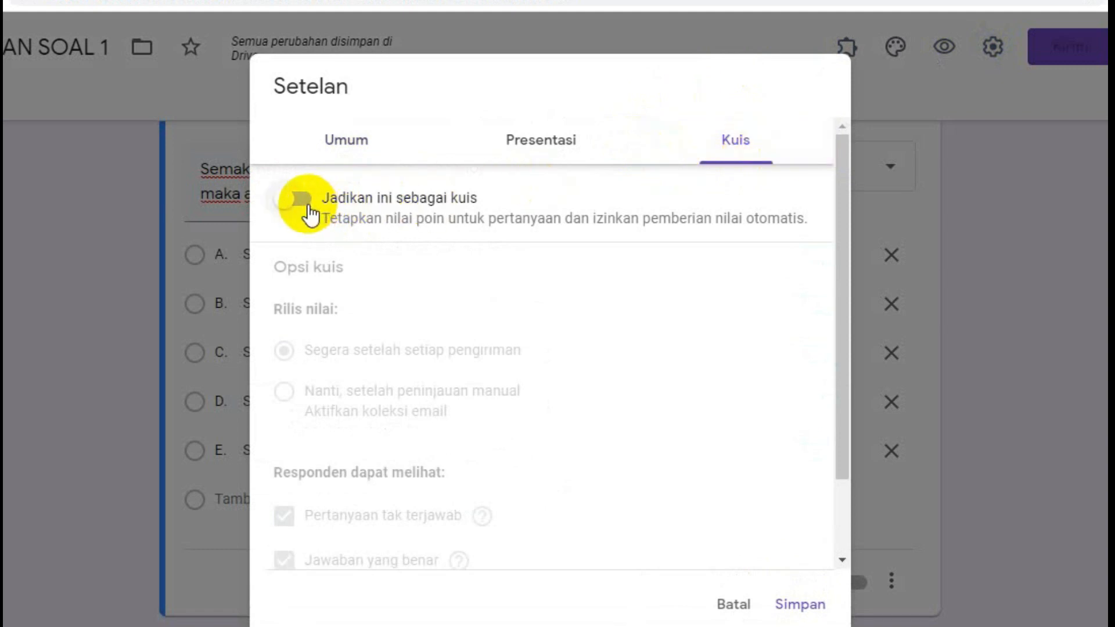
{"action": "left_click", "coordinate": [302, 201]}
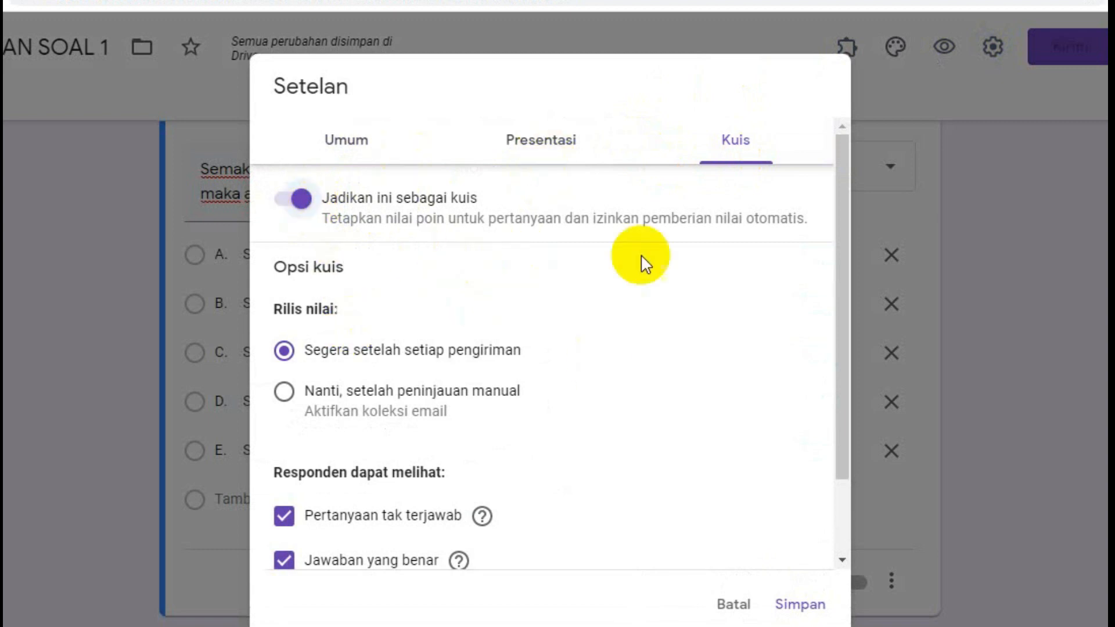
{"action": "left_click", "coordinate": [801, 604]}
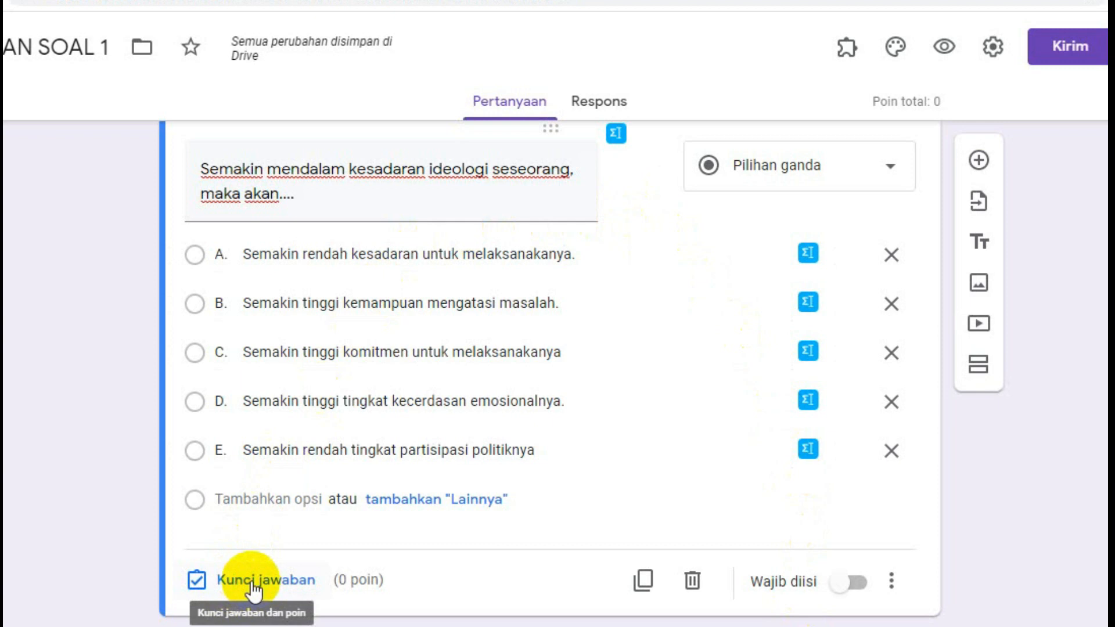
- Disable Jadikan ini sebagai kuis in the form's quiz settings and save the settings
{"action": "left_click", "coordinate": [994, 48]}
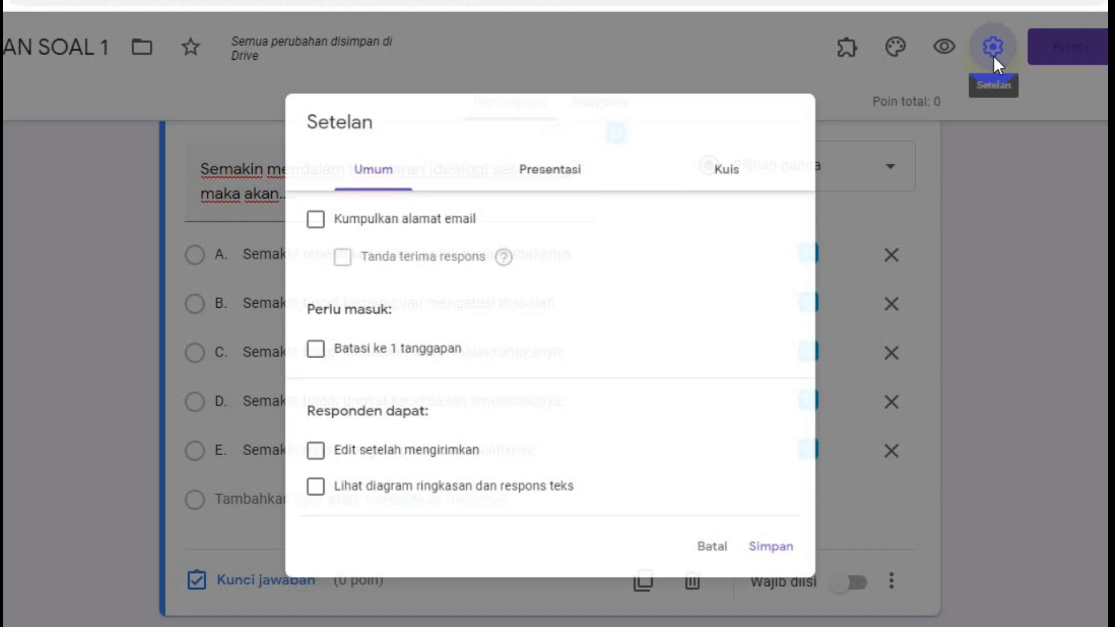
{"action": "left_click", "coordinate": [746, 149]}
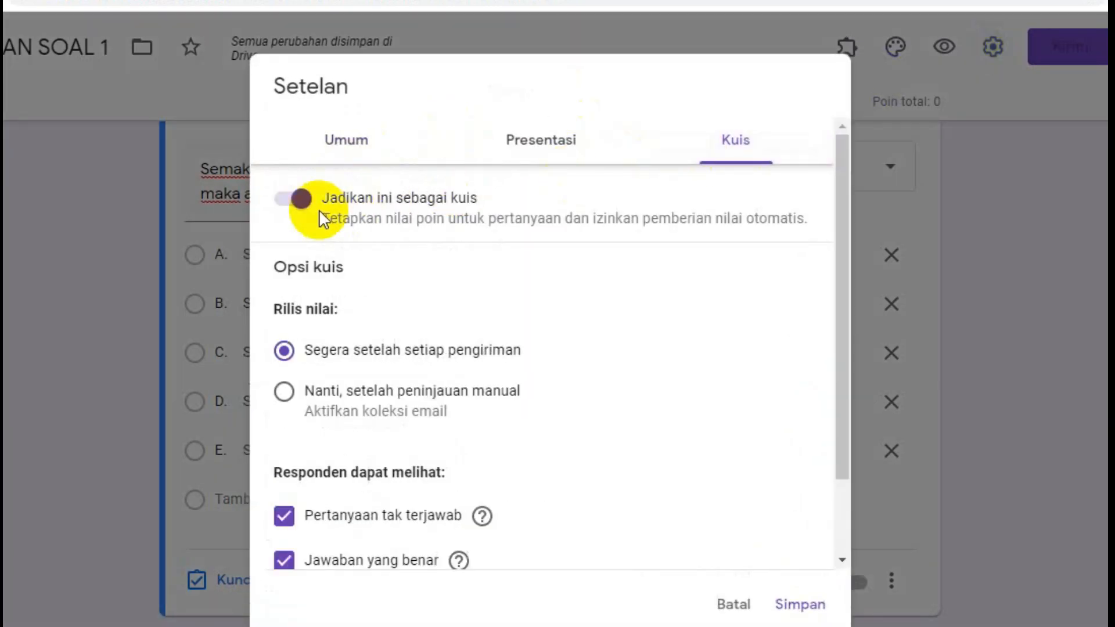
{"action": "left_click", "coordinate": [296, 198]}
{"action": "left_click", "coordinate": [807, 606]}
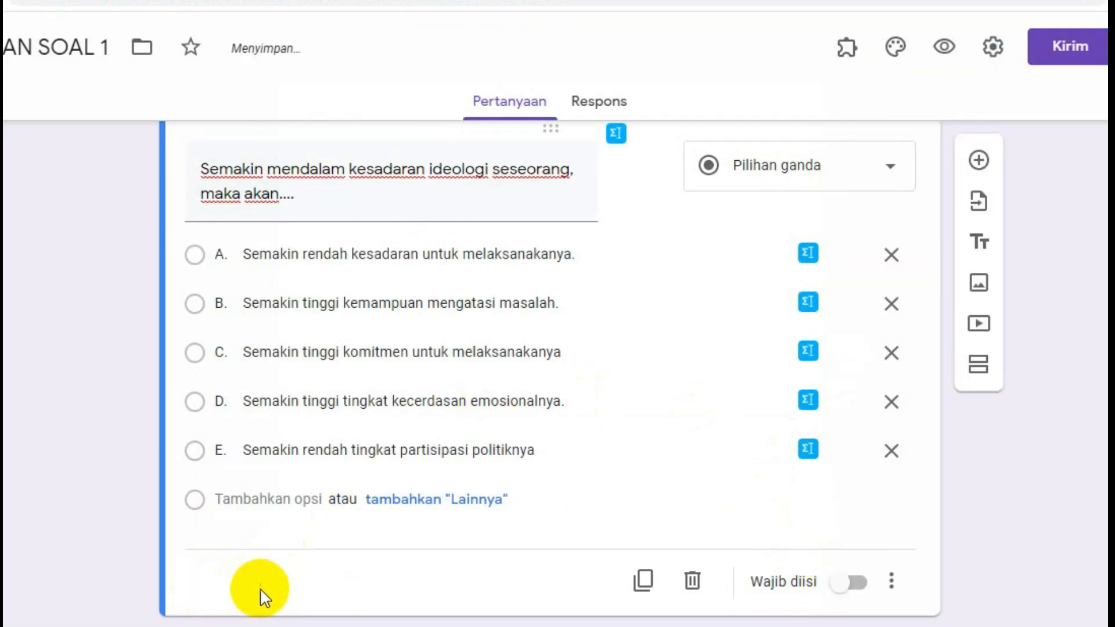
{"action": "left_click", "coordinate": [349, 247]}
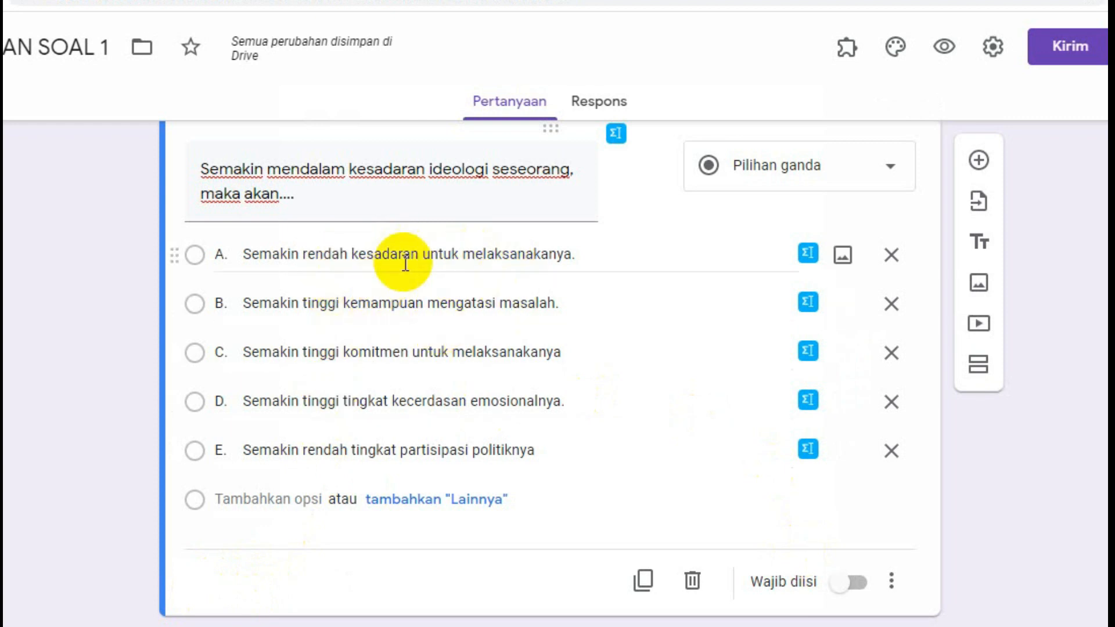
{"action": "left_click", "coordinate": [294, 406]}
{"action": "left_click", "coordinate": [375, 349]}
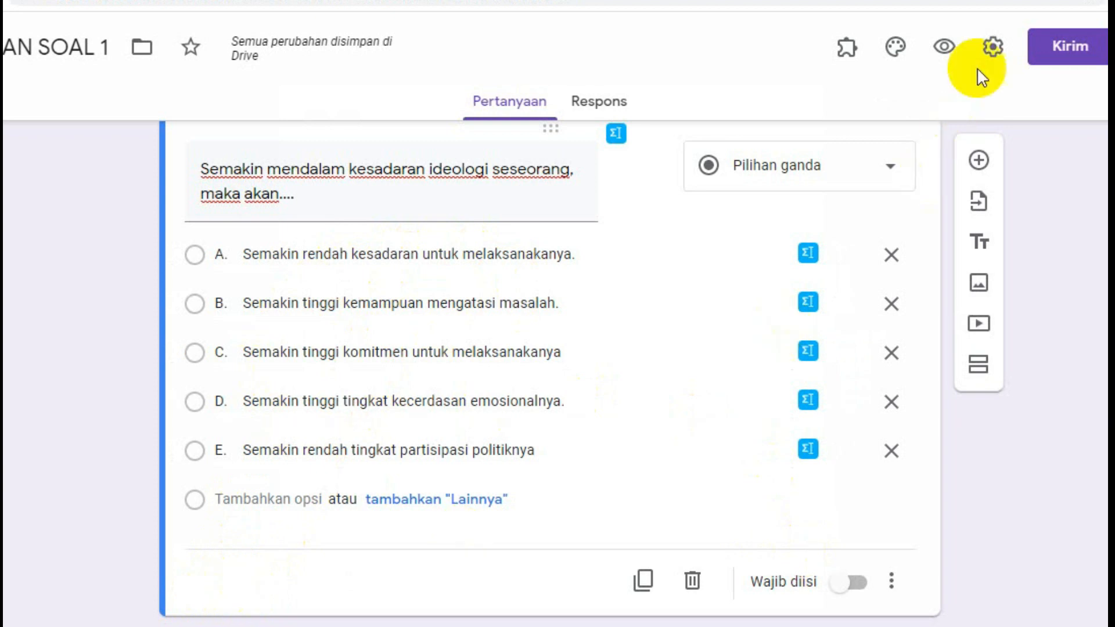
- Make the form a quiz again through its quiz settings, keeping grade release at Segera setelah setiap pengiriman, and save
{"action": "left_click", "coordinate": [994, 47]}
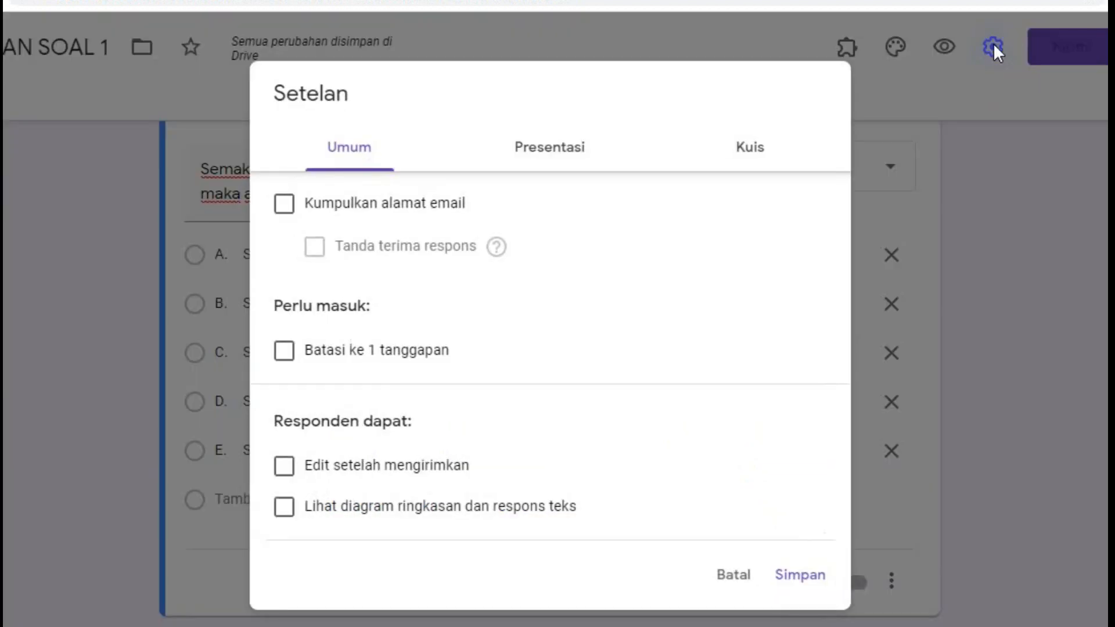
{"action": "left_click", "coordinate": [746, 154]}
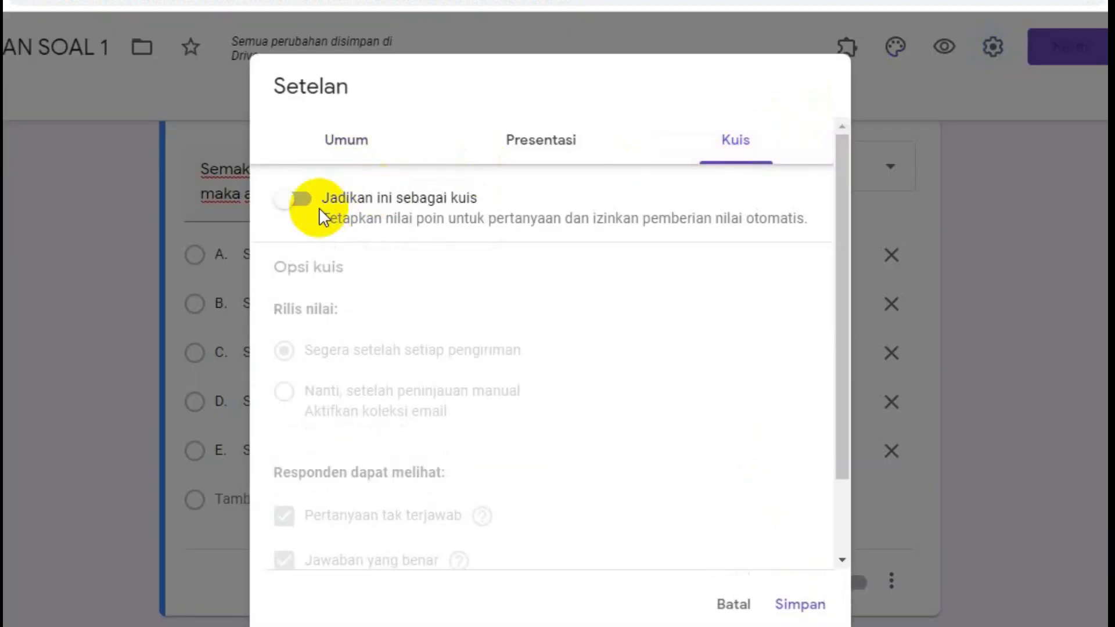
{"action": "left_click", "coordinate": [319, 208]}
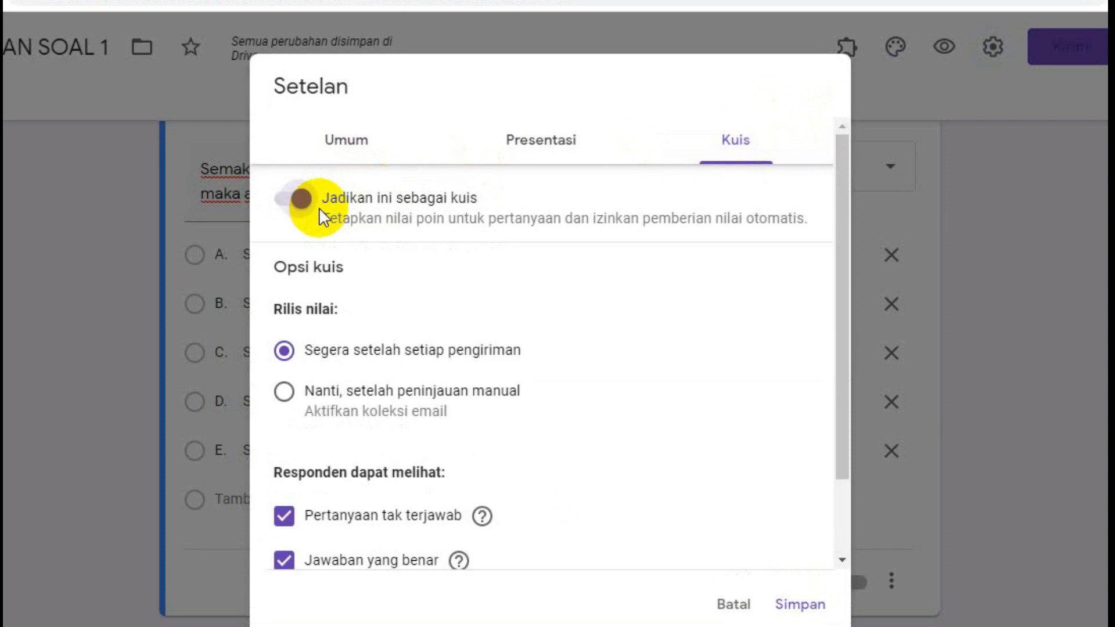
{"action": "left_click", "coordinate": [807, 605]}
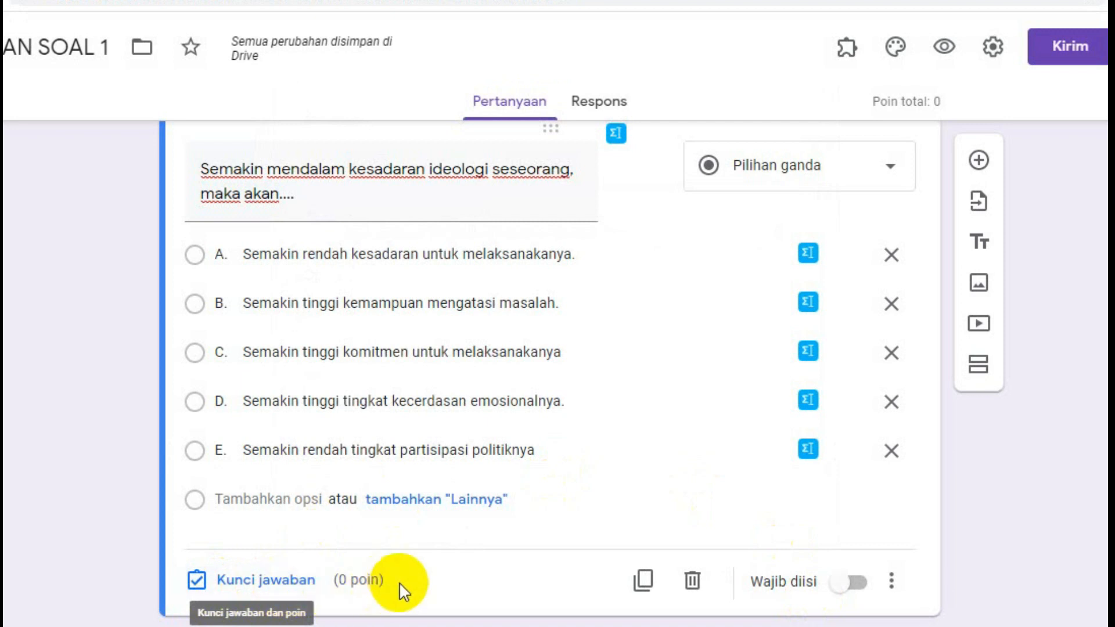
- Set the question's answer key to option A, Semakin rendah kesadaran untuk melaksanakanya, worth 1 point, and finish the key
{"action": "left_click", "coordinate": [246, 583]}
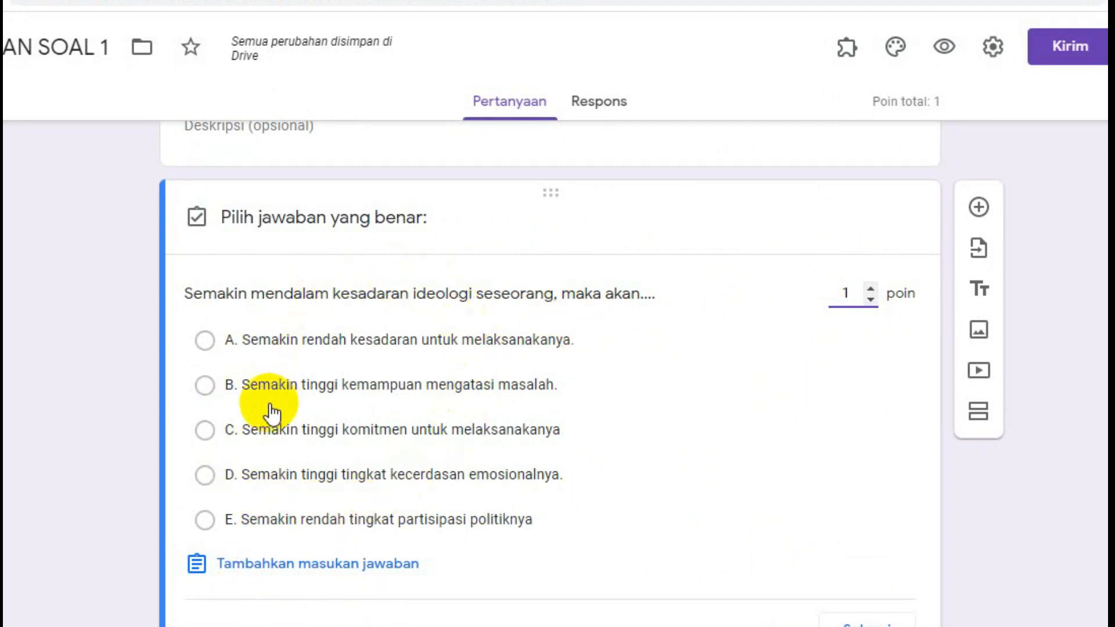
{"action": "left_click", "coordinate": [205, 341]}
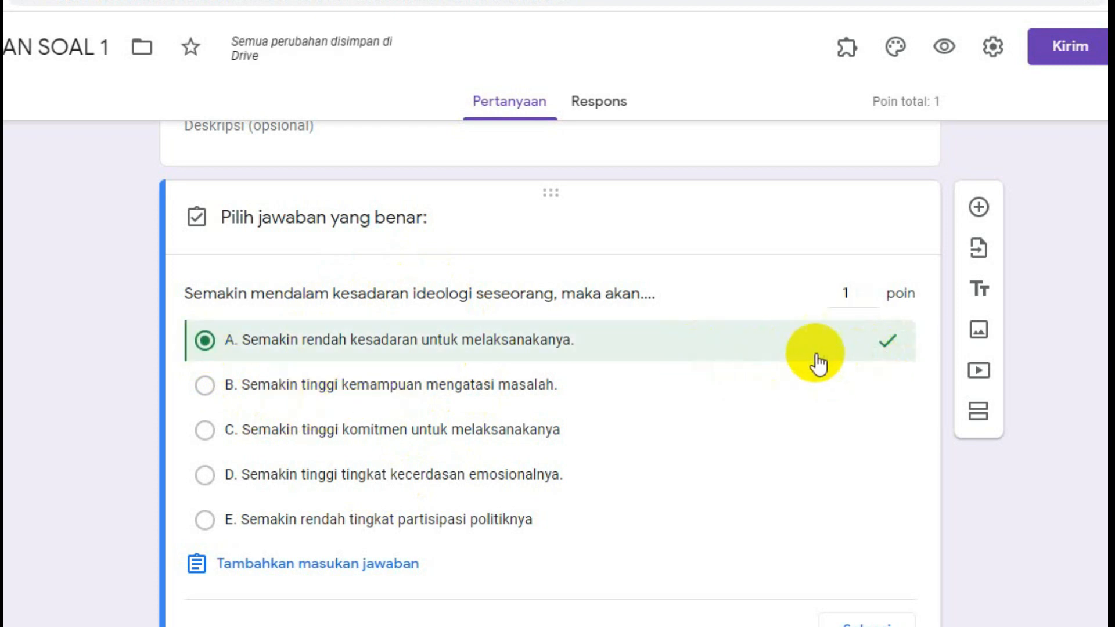
{"action": "left_click", "coordinate": [861, 620]}
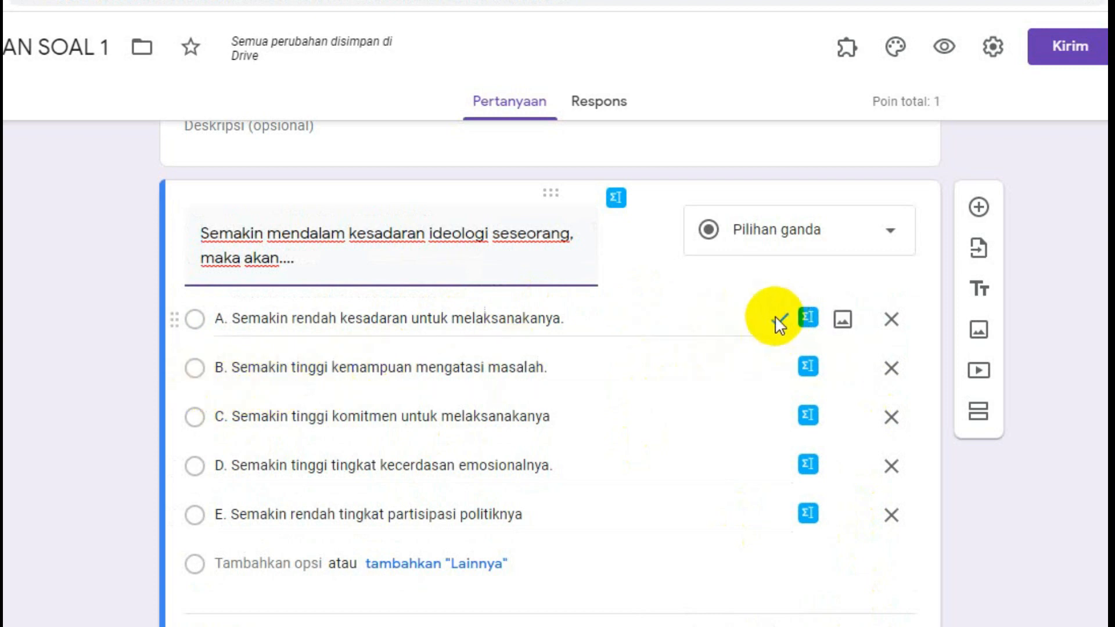
- Make the question Semakin mendalam kesadaran ideologi seseorang, maka akan.... mandatory by enabling Wajib diisi
{"action": "scroll", "coordinate": [550, 371], "scroll_direction": "down", "scroll_amount": 1}
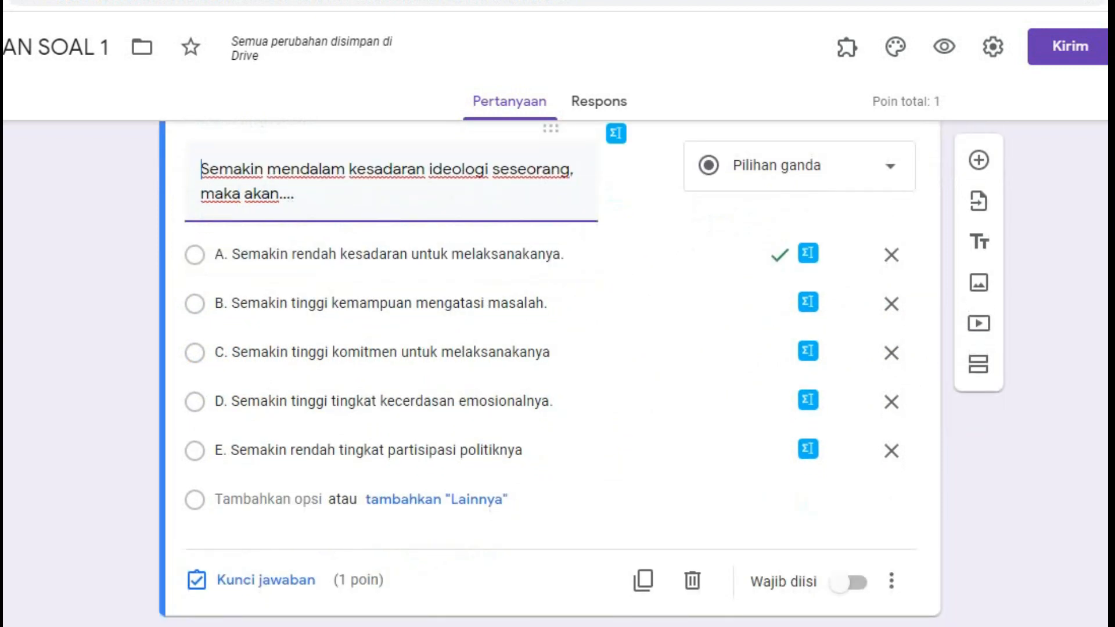
{"action": "scroll", "coordinate": [551, 372], "scroll_direction": "up", "scroll_amount": 3}
{"action": "scroll", "coordinate": [551, 372], "scroll_direction": "down", "scroll_amount": 3}
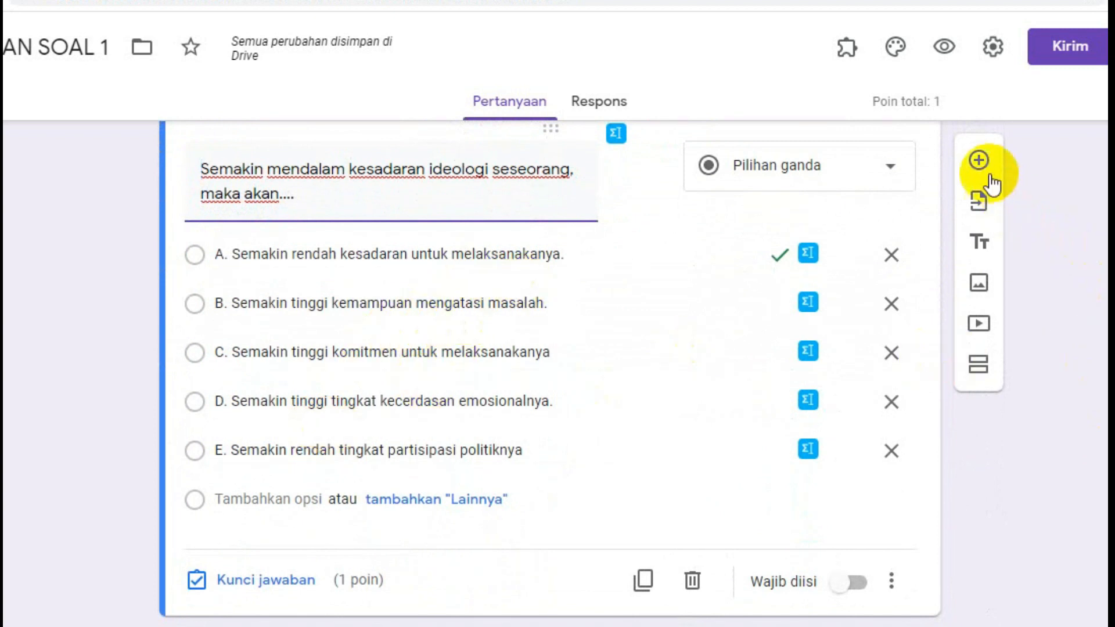
{"action": "left_click", "coordinate": [853, 588]}
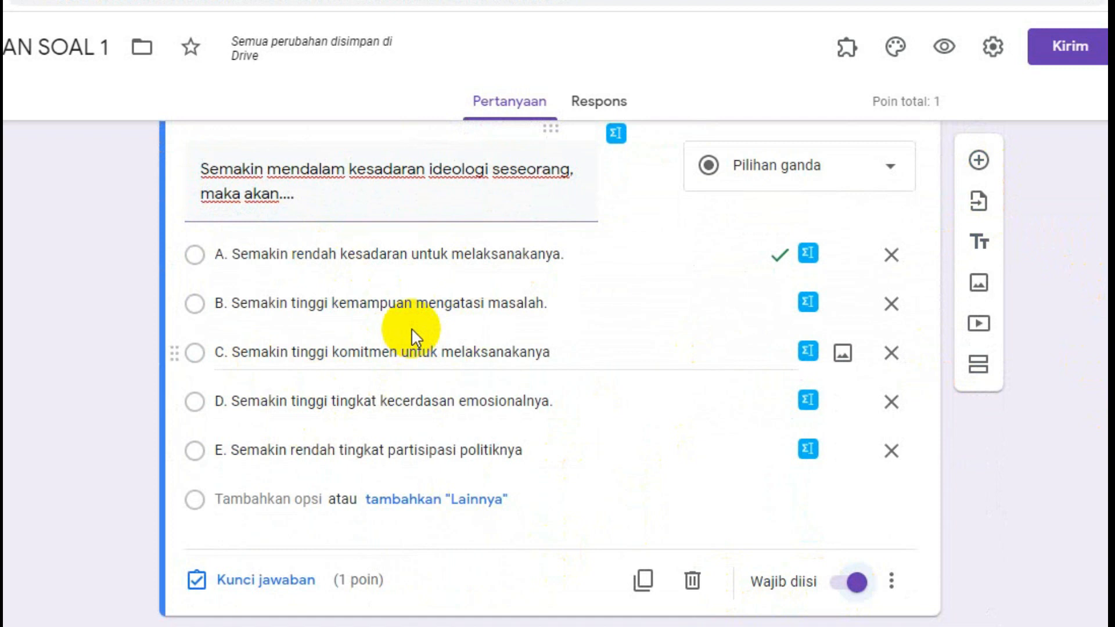
- Add a new question below the ideology question and clear the text gam from its title
{"action": "left_click", "coordinate": [986, 168]}
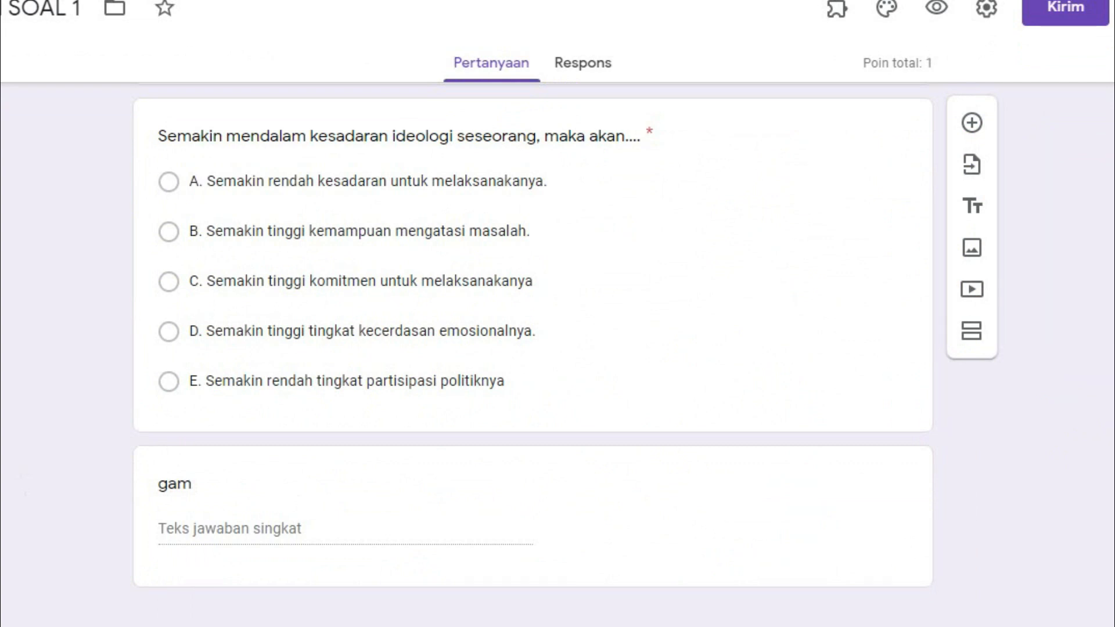
{"action": "double_click", "coordinate": [218, 488]}
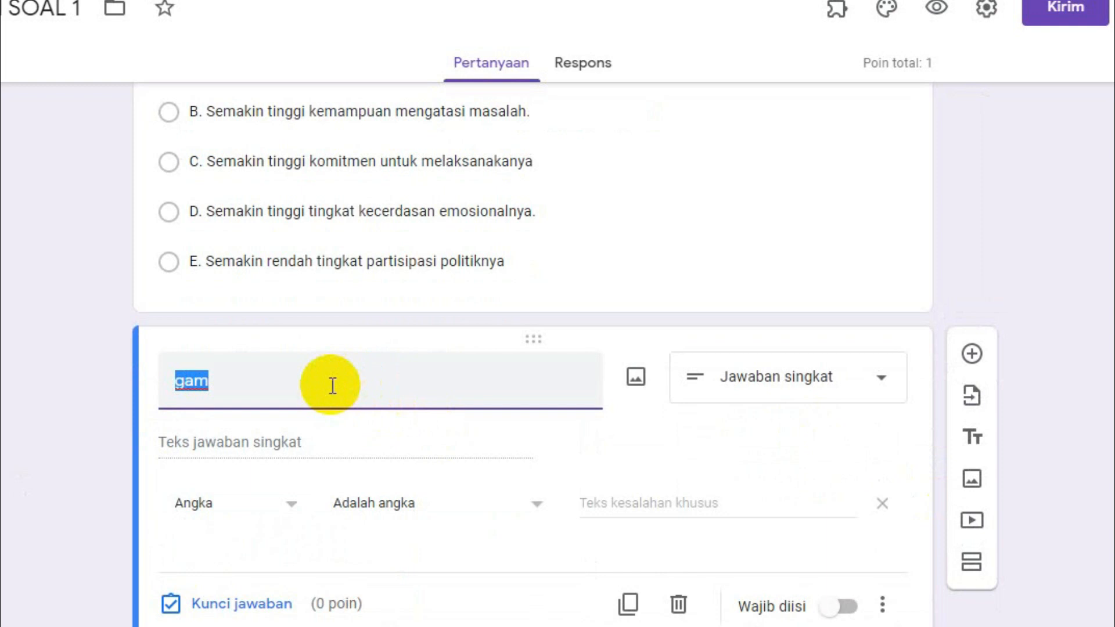
{"action": "key", "text": "BackSpace"}
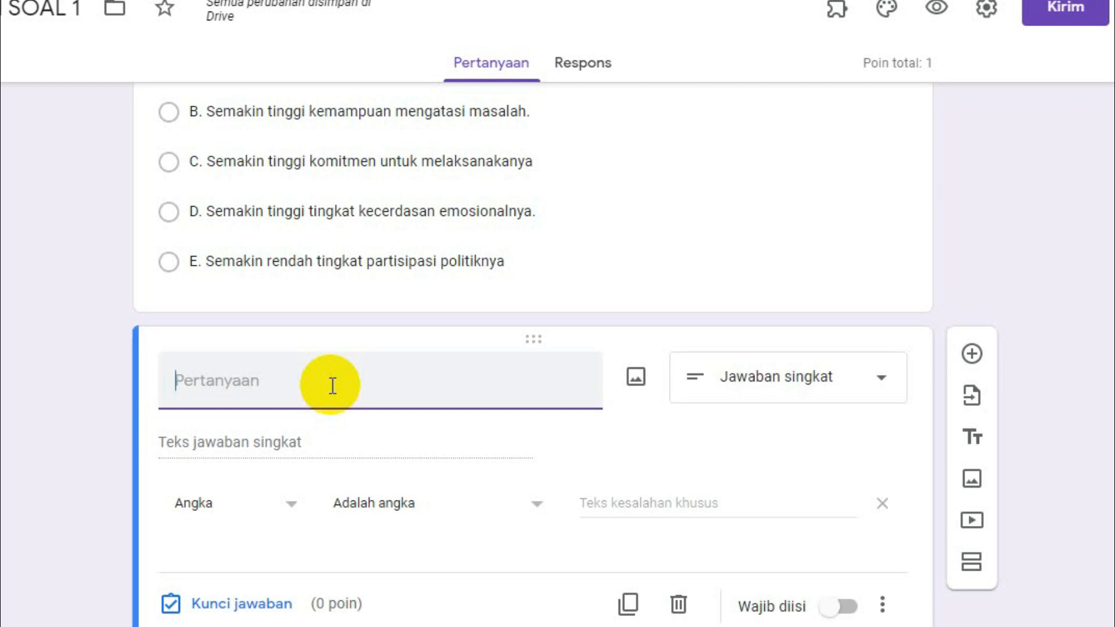
- Upload the image Lambang-Garuda-Pancasila from the Bank Soal folder on the Desktop into the new question
{"action": "left_click", "coordinate": [637, 377]}
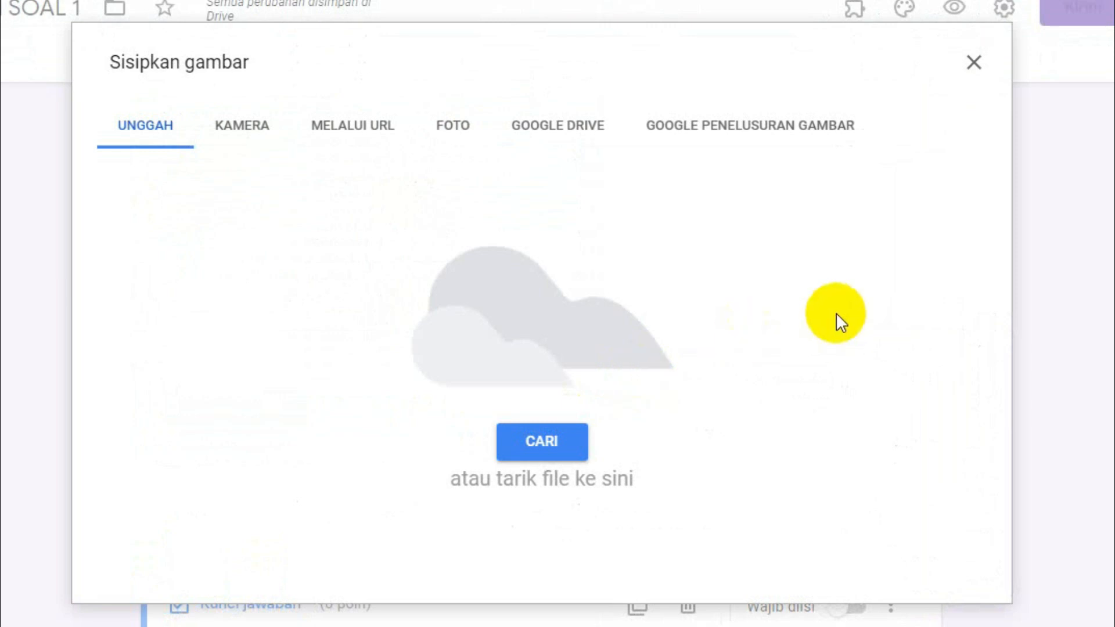
{"action": "left_click", "coordinate": [544, 446]}
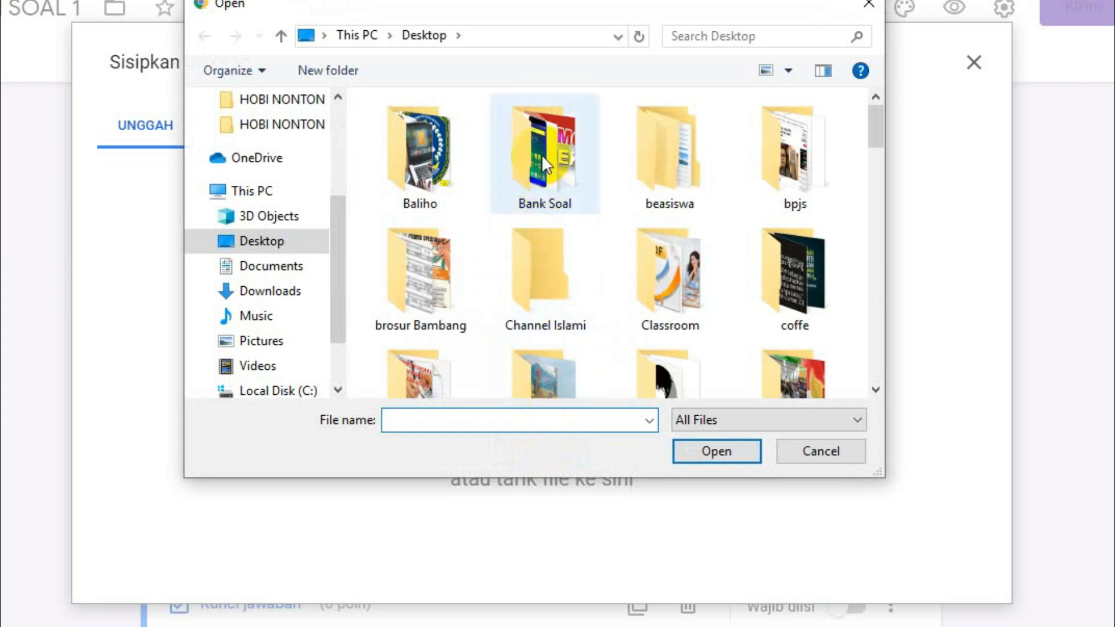
{"action": "left_click", "coordinate": [557, 179]}
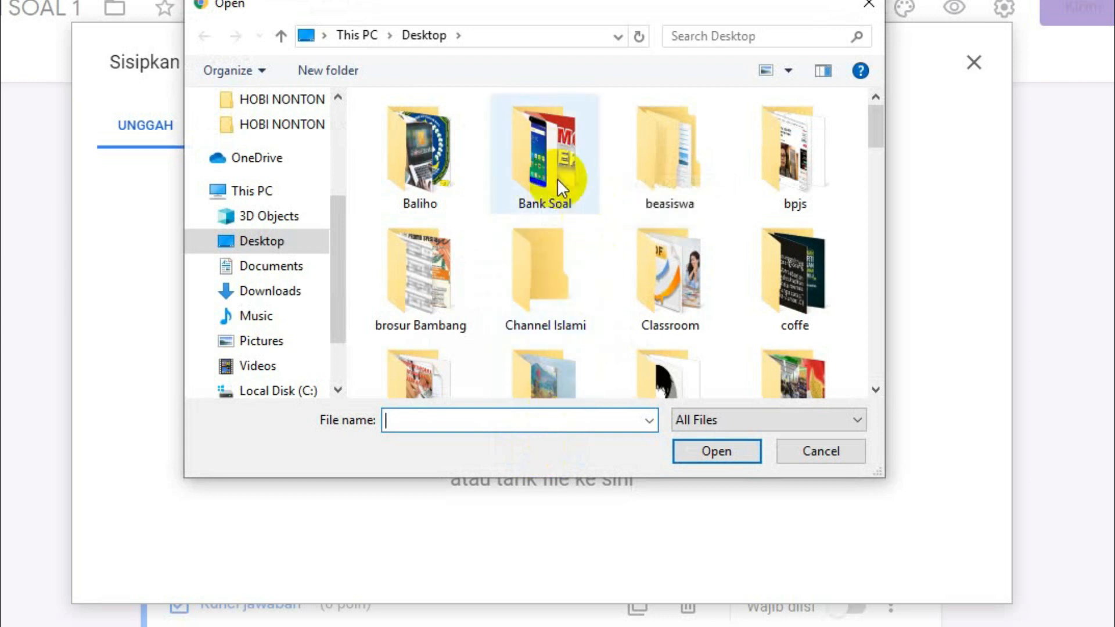
{"action": "double_click", "coordinate": [550, 164]}
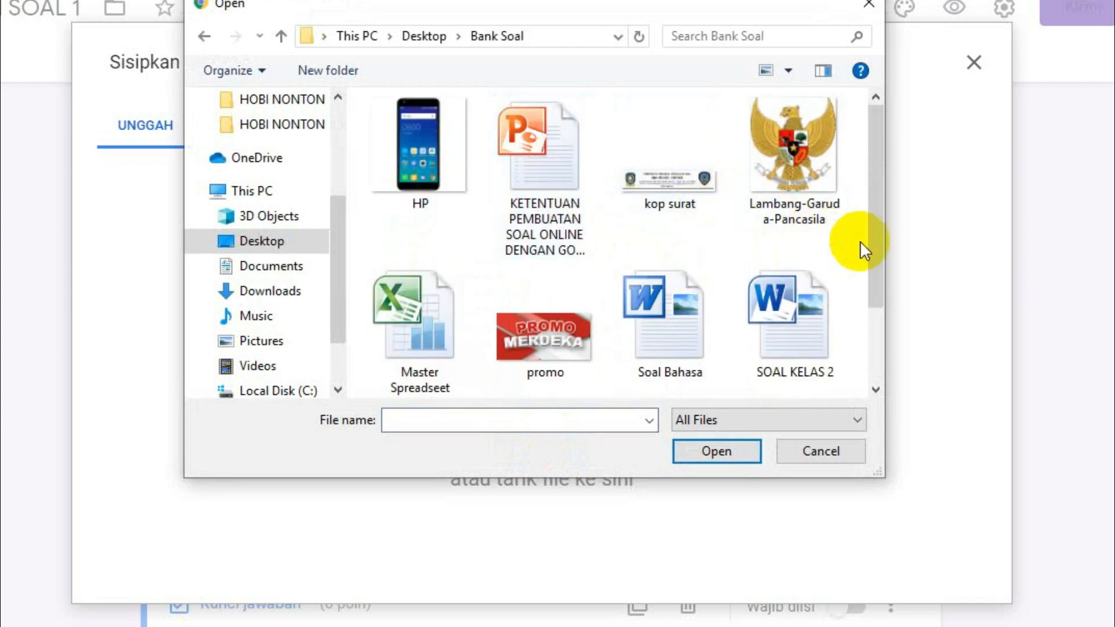
{"action": "left_click", "coordinate": [800, 166]}
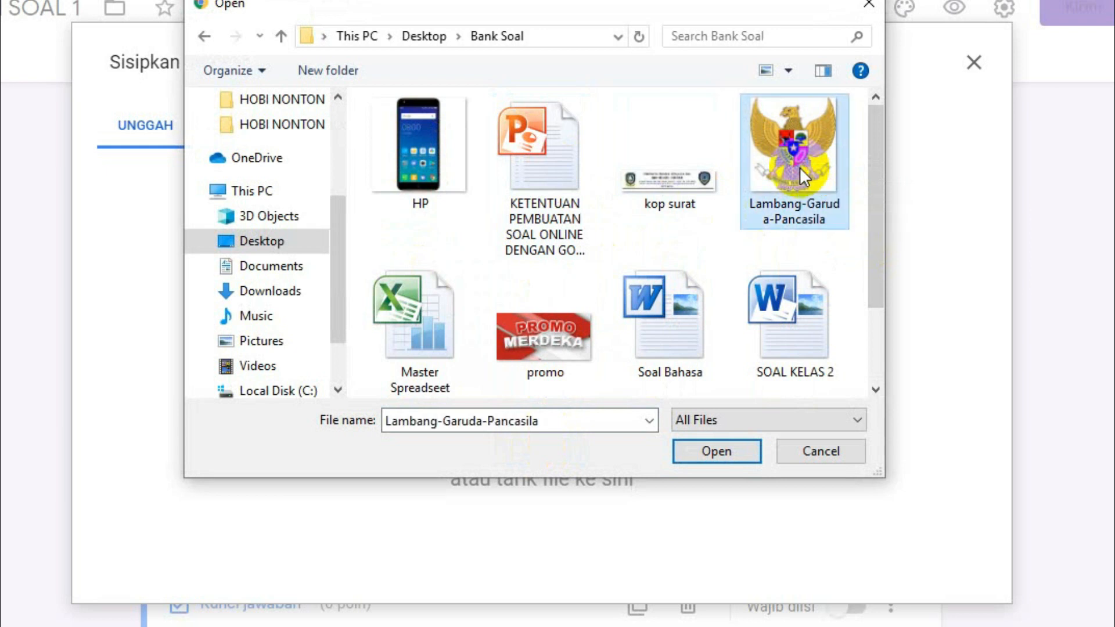
{"action": "left_click", "coordinate": [715, 453]}
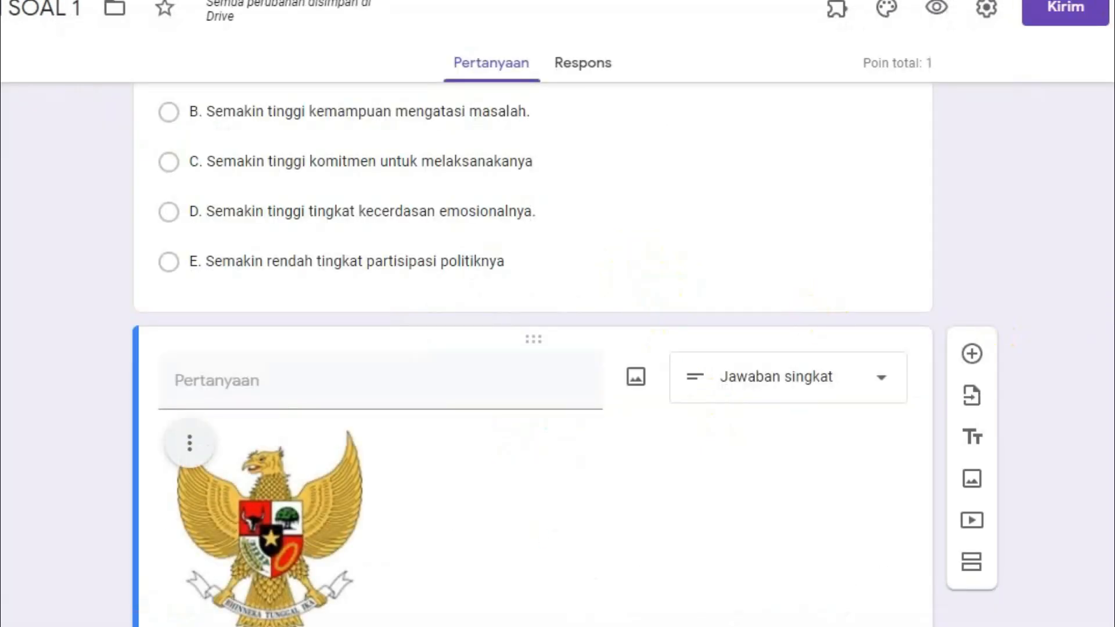
{"action": "scroll", "coordinate": [558, 355], "scroll_direction": "down", "scroll_amount": 3}
{"action": "left_click", "coordinate": [265, 367]}
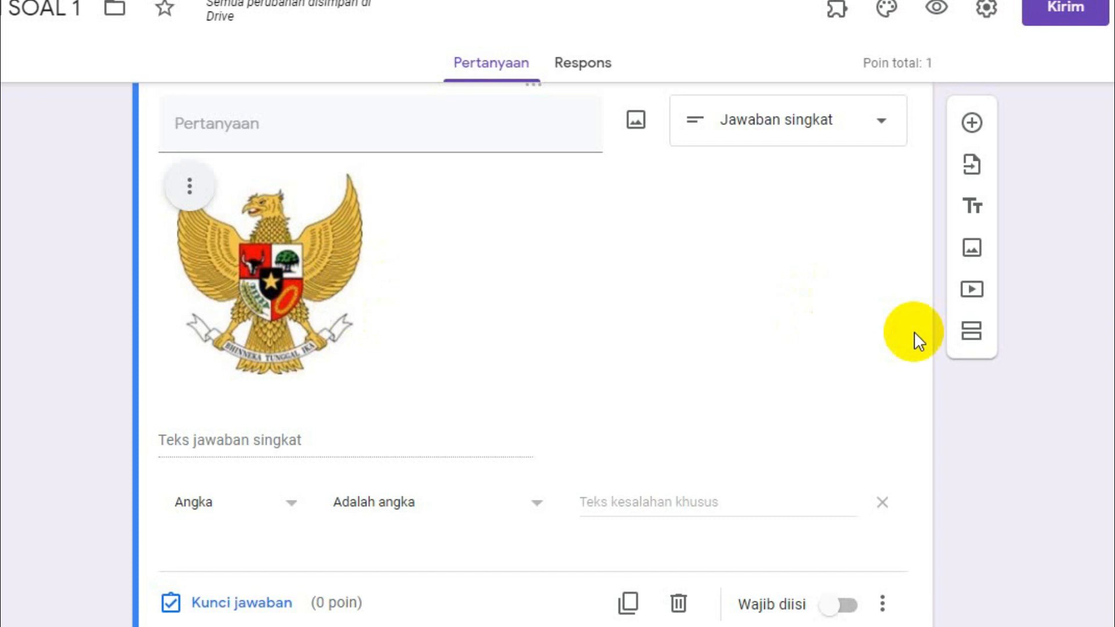
- Copy Burung Garuda adalah .... from the Word document and paste it as the title of the image question in Google Forms
{"action": "scroll", "coordinate": [566, 355], "scroll_direction": "down", "scroll_amount": 1}
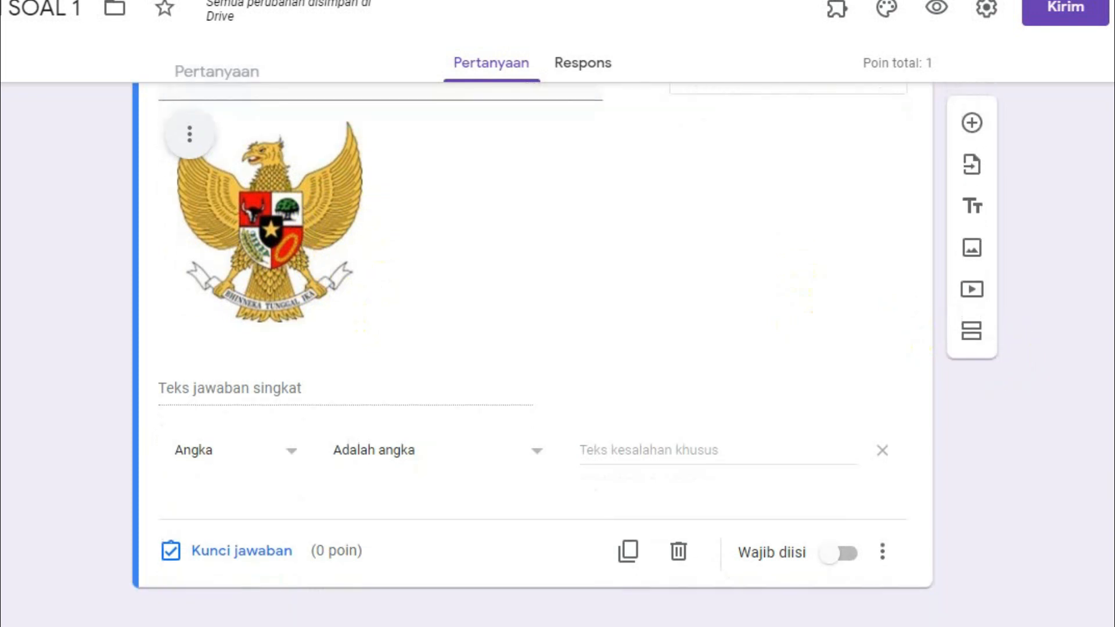
{"action": "scroll", "coordinate": [566, 354], "scroll_direction": "up", "scroll_amount": 2}
{"action": "scroll", "coordinate": [565, 354], "scroll_direction": "down", "scroll_amount": 1}
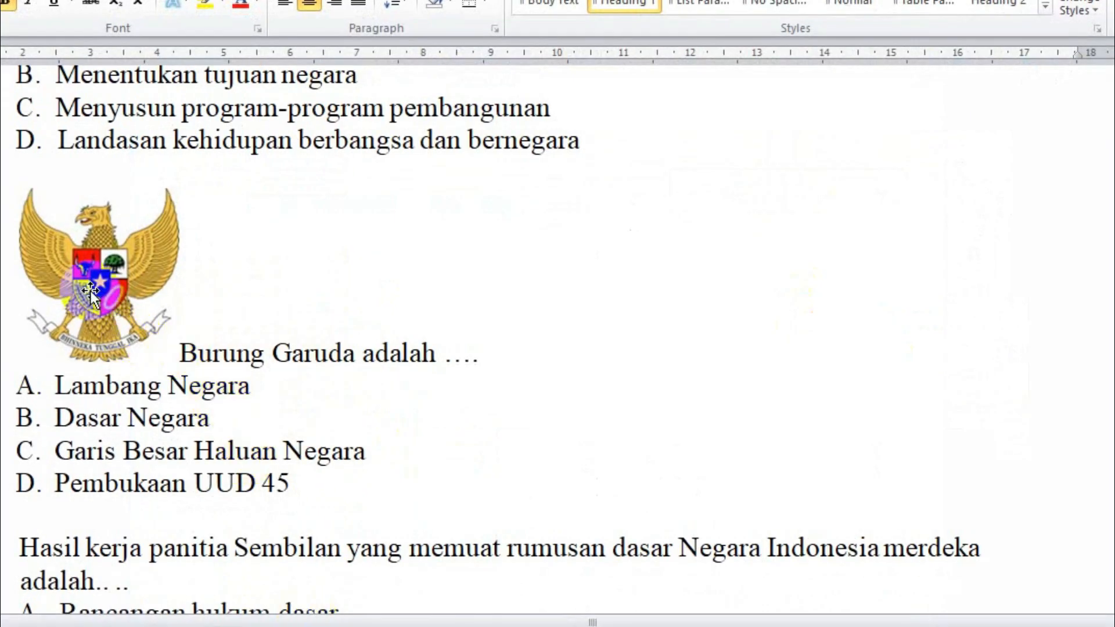
{"action": "left_click", "coordinate": [179, 351]}
{"action": "left_click", "coordinate": [181, 352]}
{"action": "left_click_drag", "start_coordinate": [182, 352], "coordinate": [484, 356]}
{"action": "key", "text": "ctrl+c"}
{"action": "left_click", "coordinate": [150, 626]}
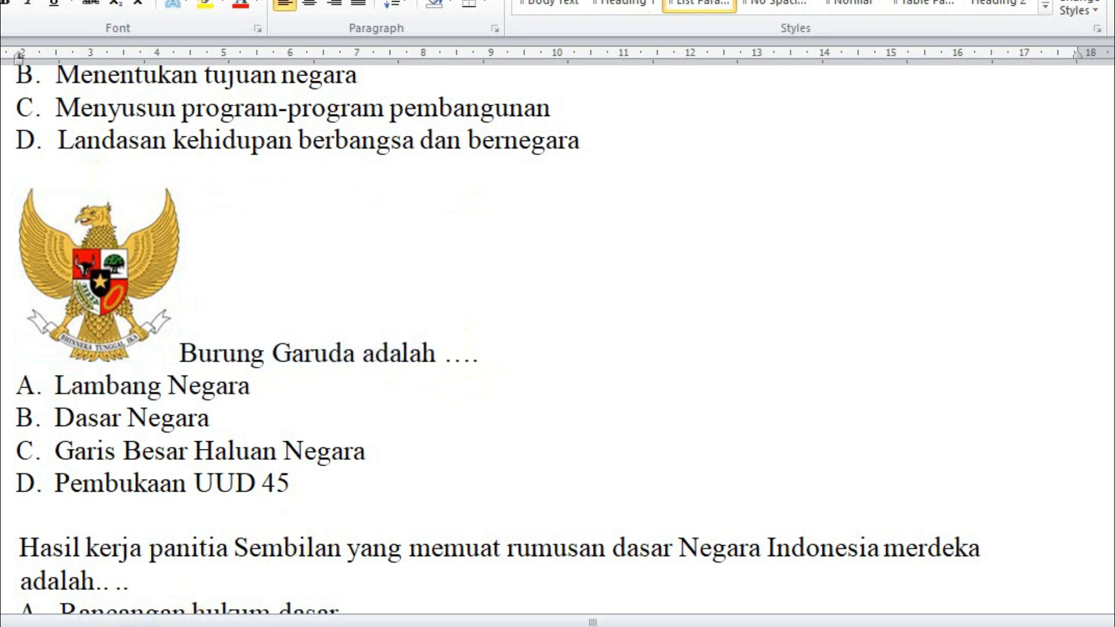
{"action": "left_click", "coordinate": [212, 199]}
{"action": "key", "text": "ctrl+v"}
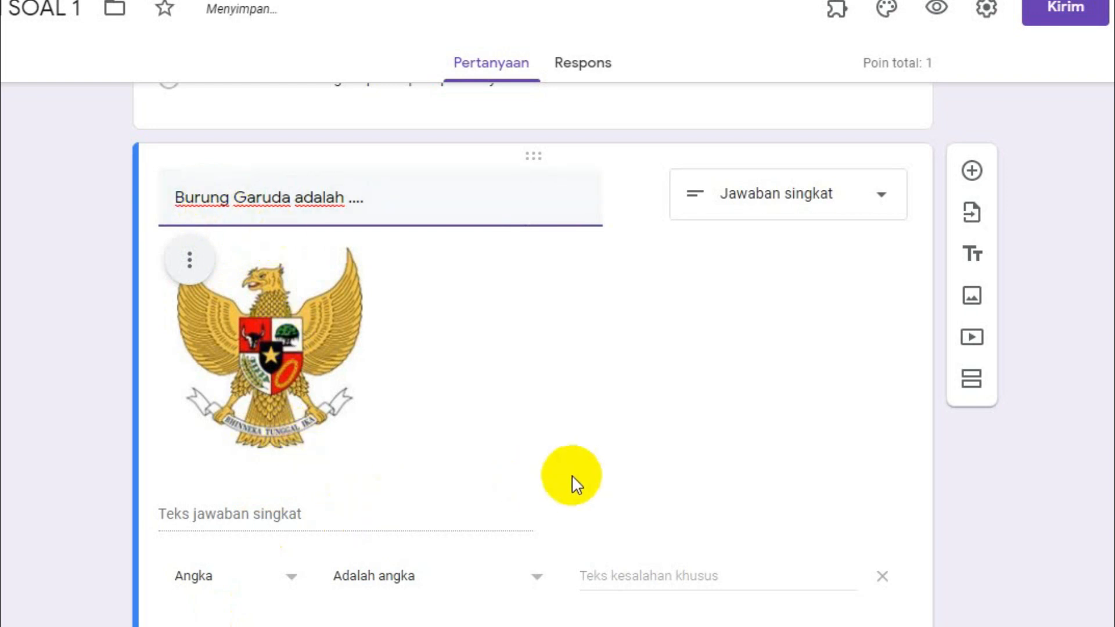
- Change the Garuda question's type to Pilihan ganda
{"action": "scroll", "coordinate": [564, 354], "scroll_direction": "down", "scroll_amount": 2}
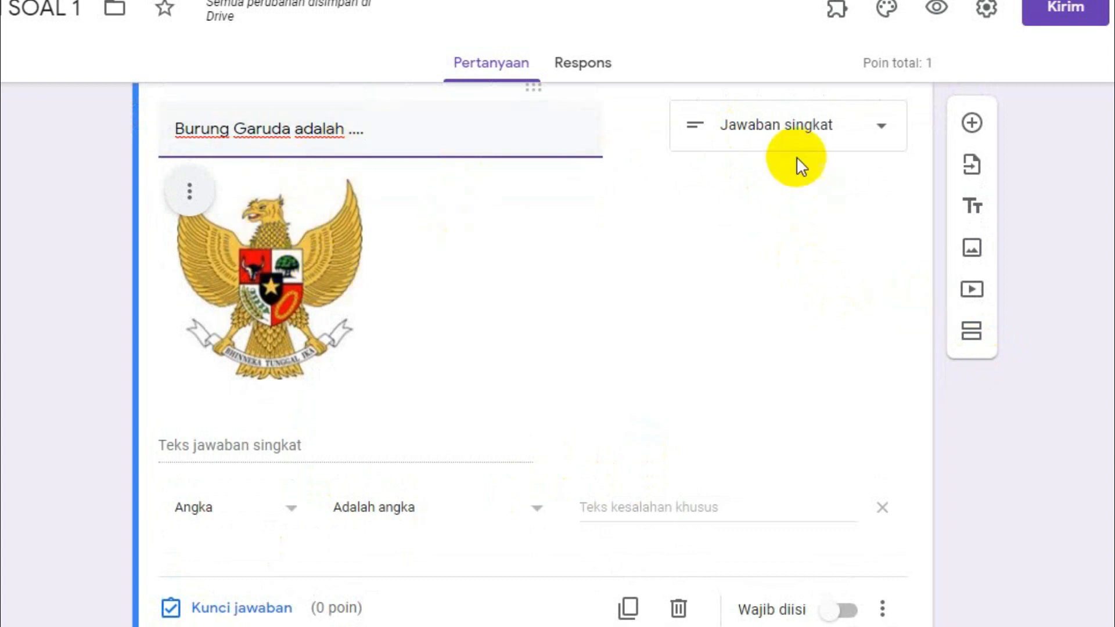
{"action": "left_click", "coordinate": [842, 140]}
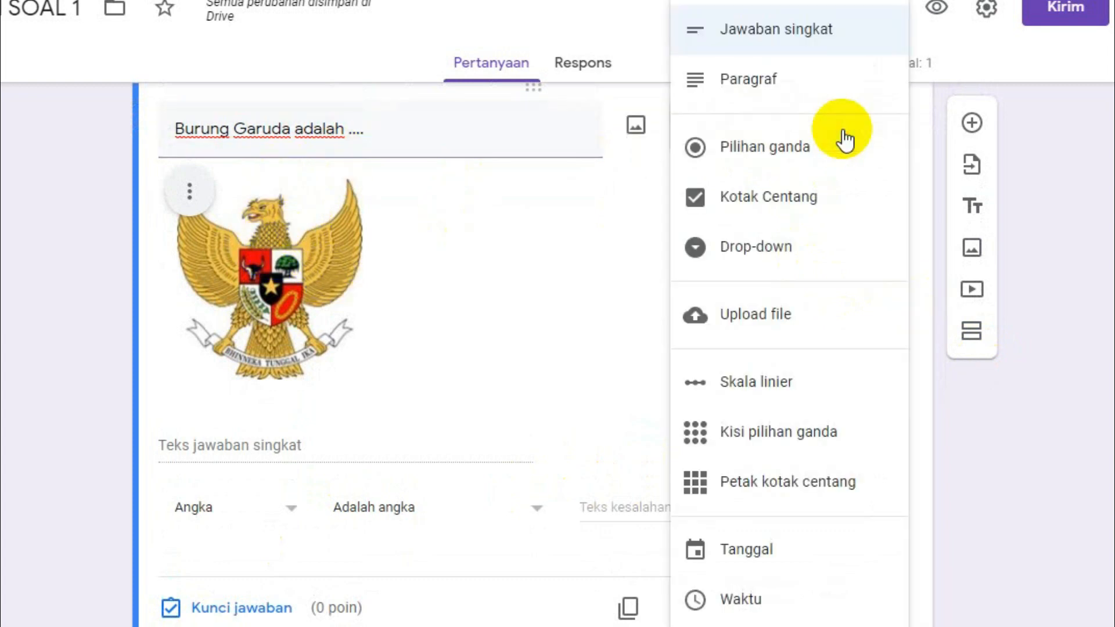
{"action": "left_click", "coordinate": [776, 149]}
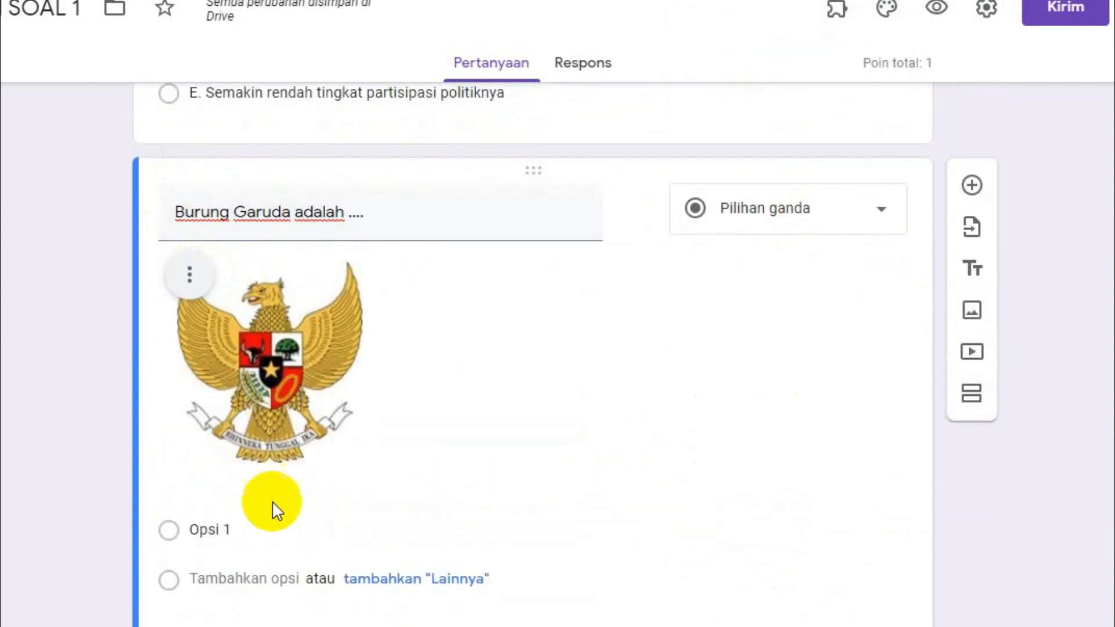
- Copy the Garuda question's options A to D, Lambang Negara to Pembukaan UUD 45, from Word and paste them as its answer options in Google Forms
{"action": "left_click", "coordinate": [212, 534]}
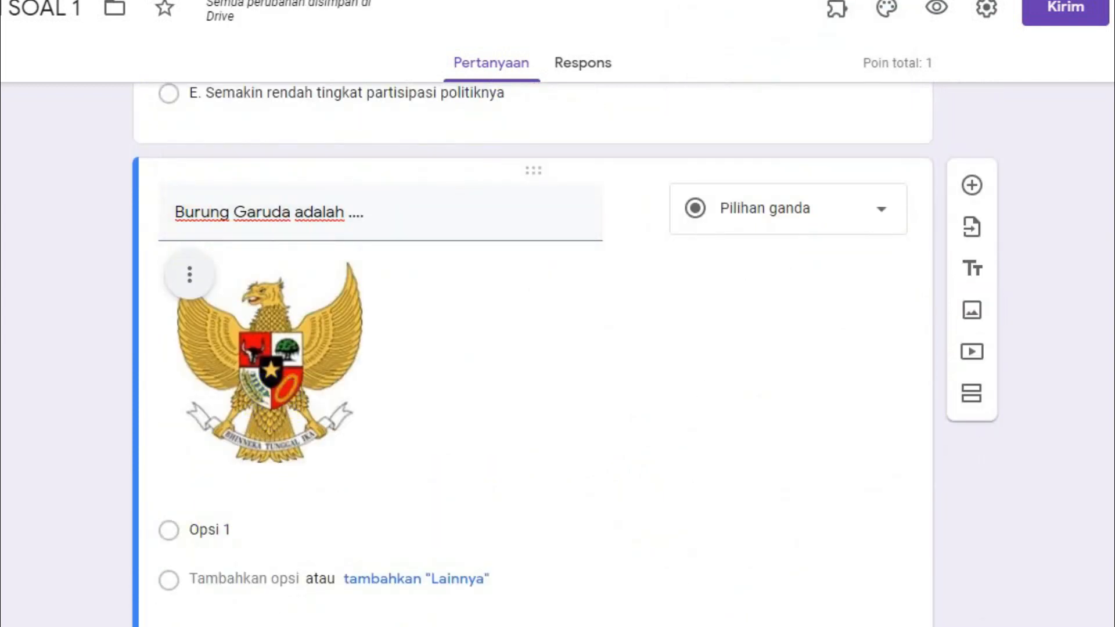
{"action": "scroll", "coordinate": [485, 624], "scroll_direction": "down", "scroll_amount": 2}
{"action": "left_click", "coordinate": [318, 626]}
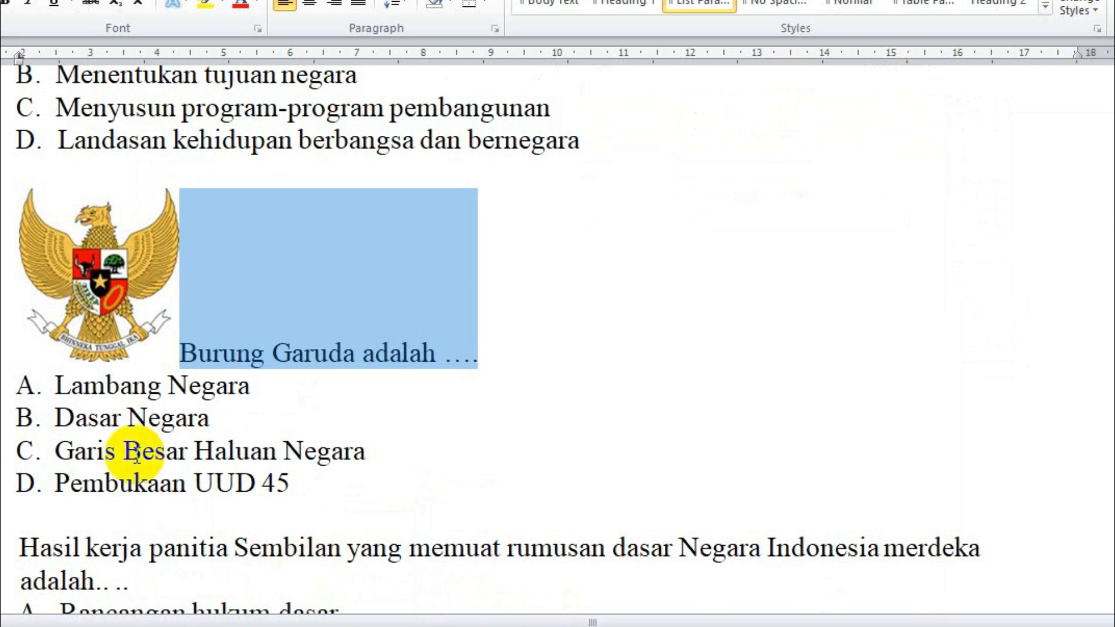
{"action": "left_click_drag", "start_coordinate": [51, 385], "coordinate": [286, 480]}
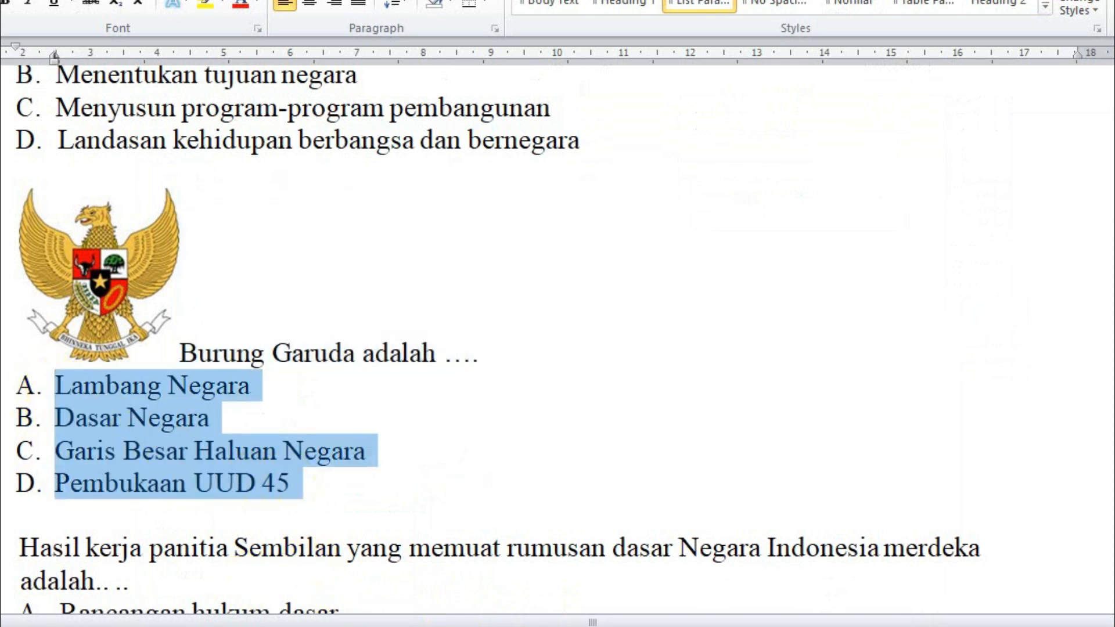
{"action": "left_click", "coordinate": [211, 489]}
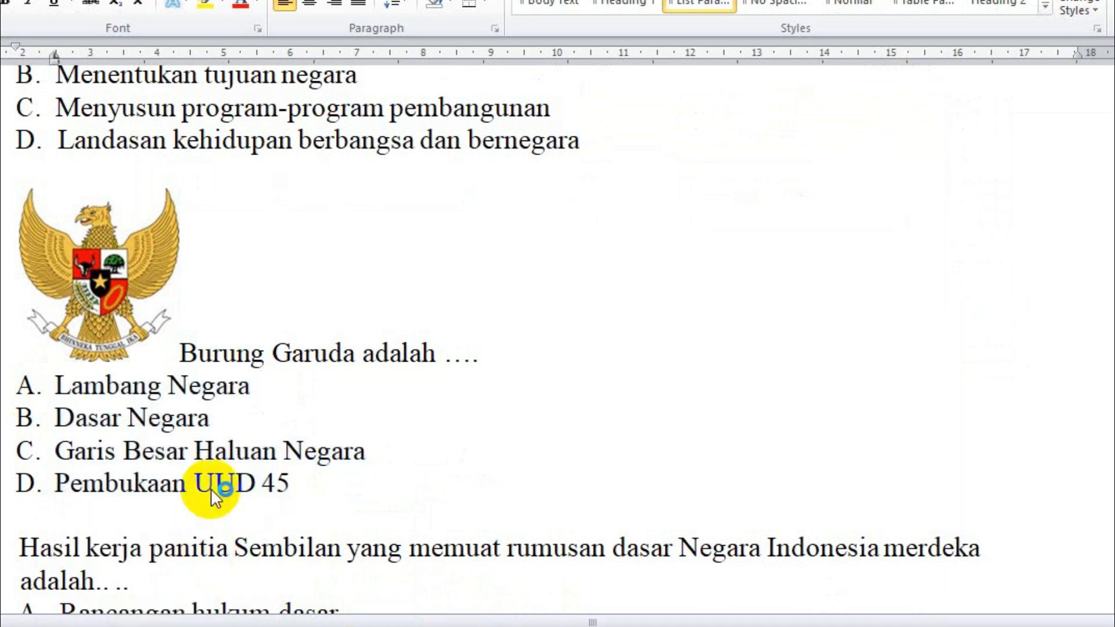
{"action": "key", "text": "alt+Tab"}
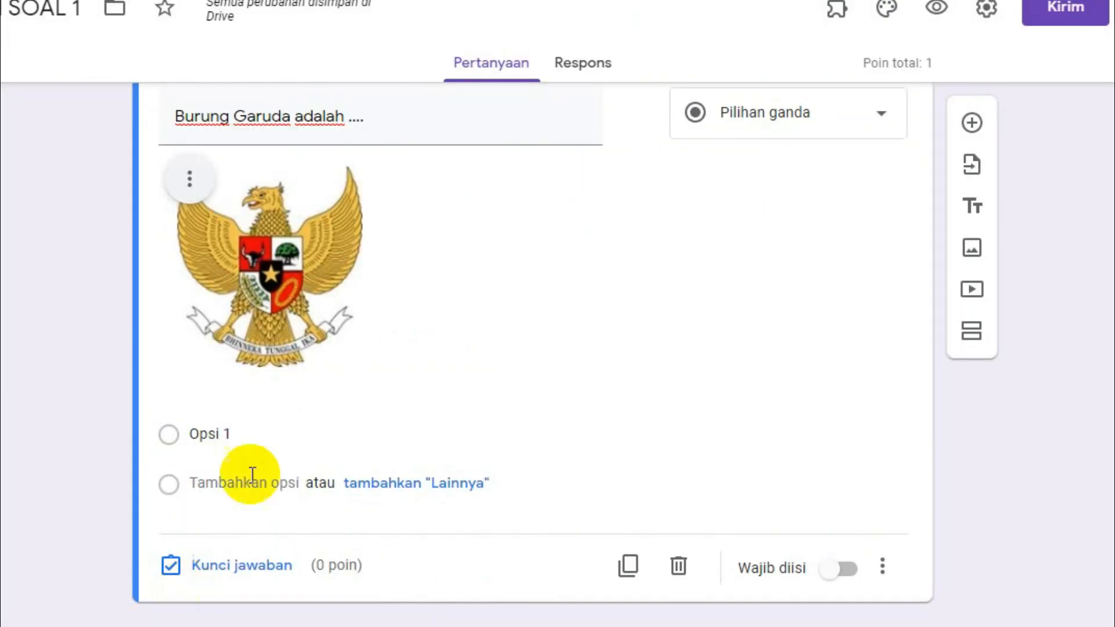
{"action": "left_click", "coordinate": [202, 436]}
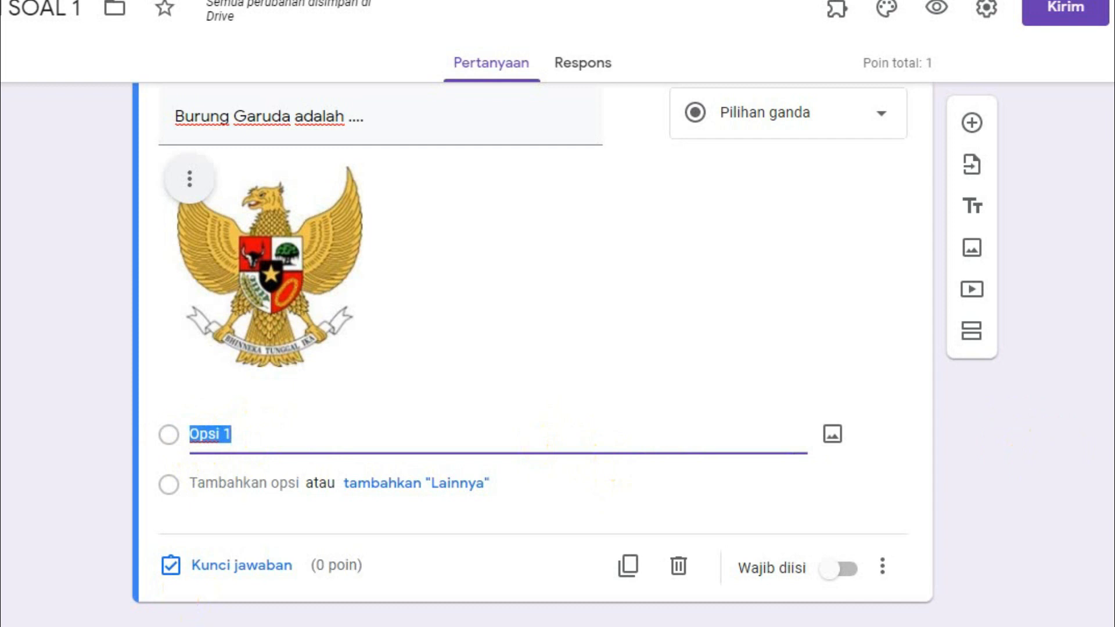
{"action": "key", "text": "ctrl+v"}
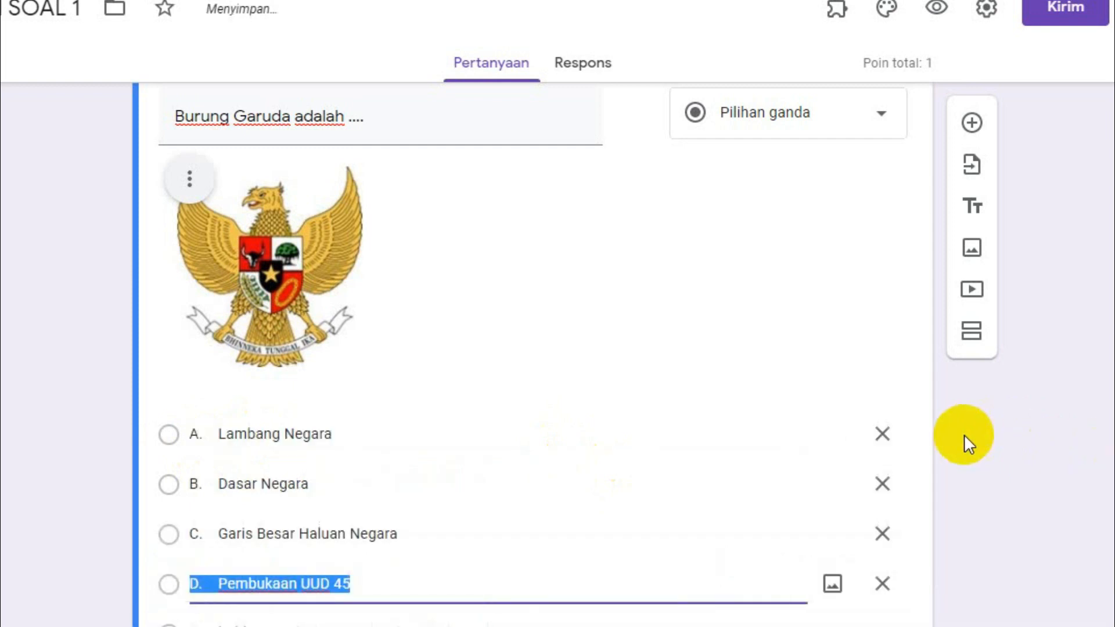
{"action": "scroll", "coordinate": [533, 355], "scroll_direction": "down", "scroll_amount": 2}
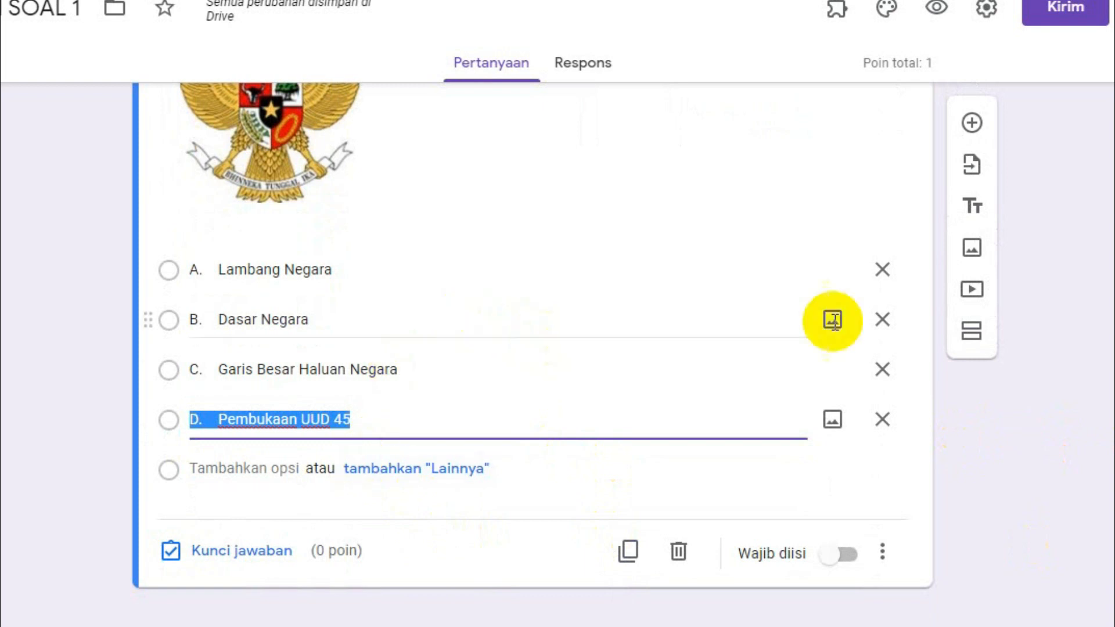
- Set "A. Lambang Negara" as the correct answer of the Burung Garuda question, worth 1 point
{"action": "left_click", "coordinate": [1075, 313]}
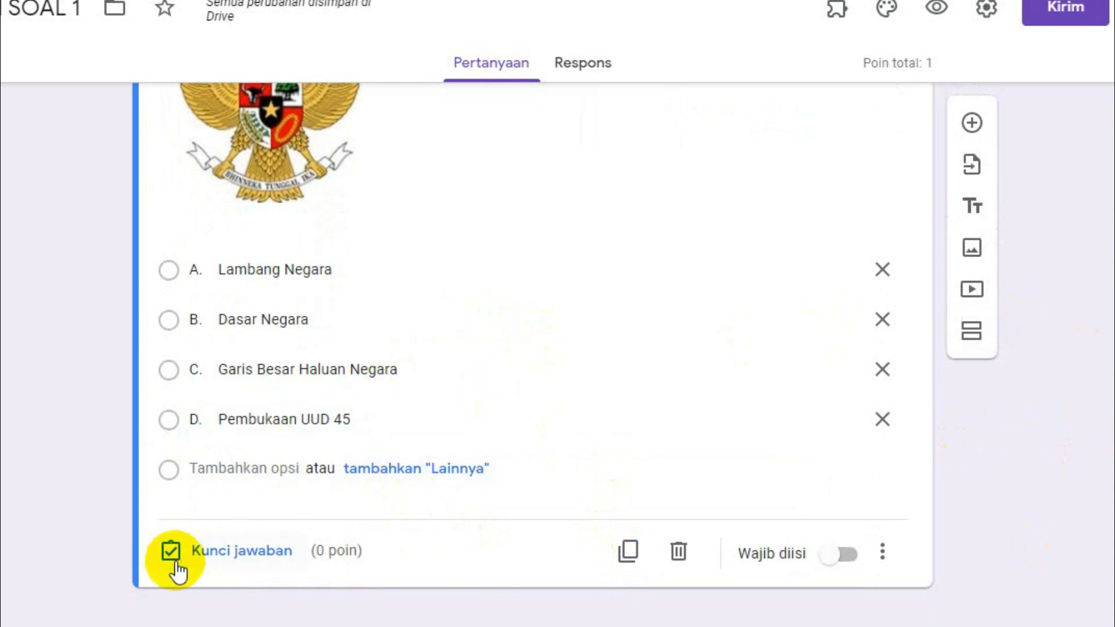
{"action": "left_click", "coordinate": [217, 553]}
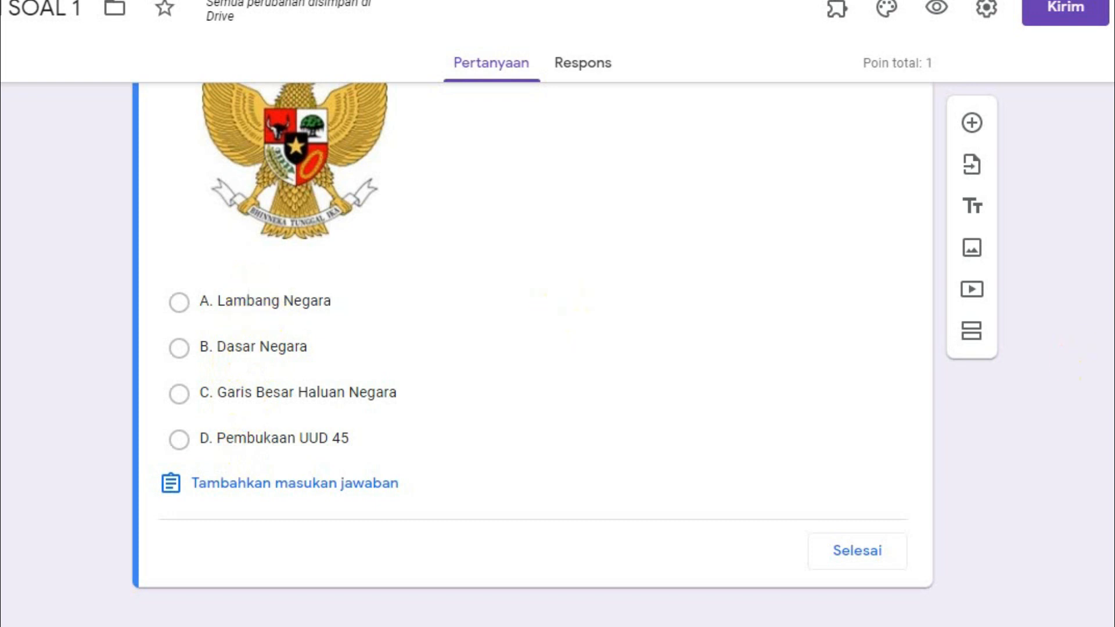
{"action": "scroll", "coordinate": [562, 314], "scroll_direction": "up", "scroll_amount": 3}
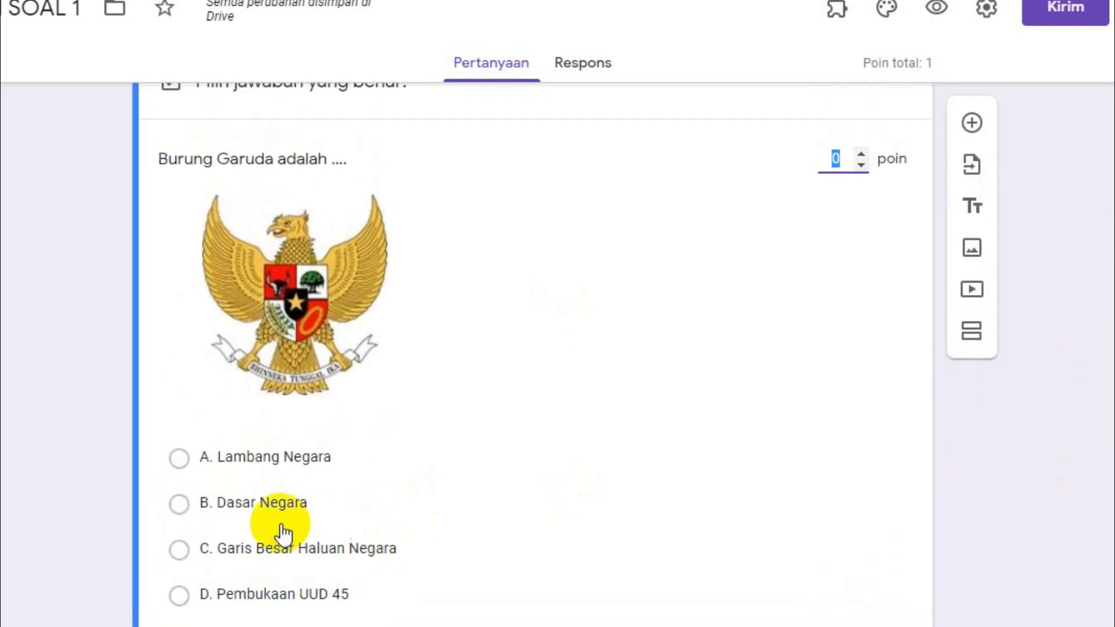
{"action": "left_click", "coordinate": [236, 458]}
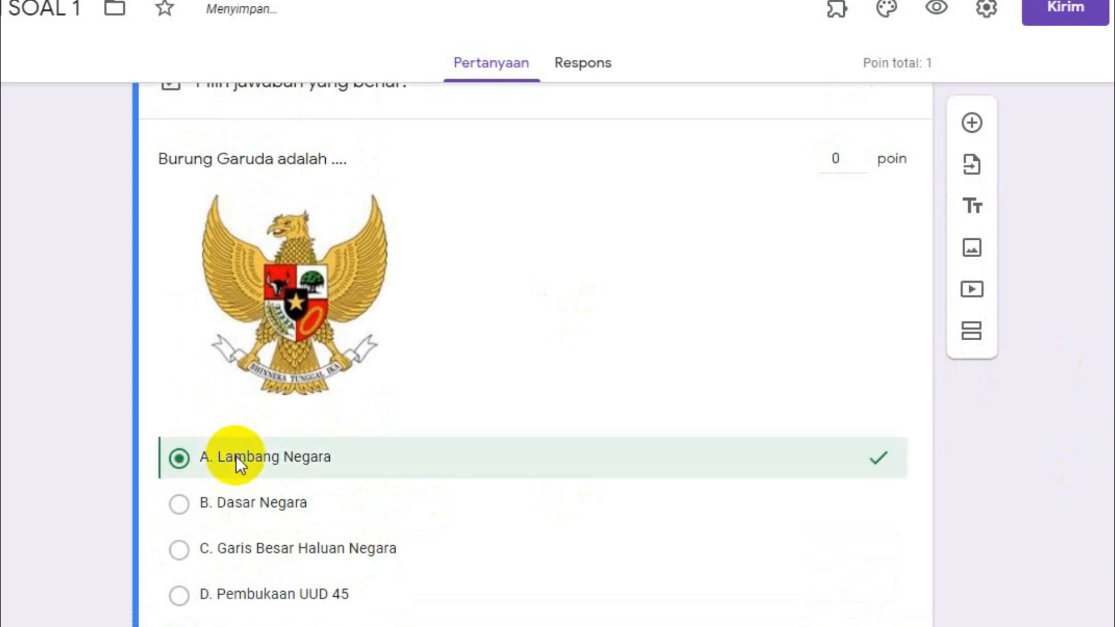
{"action": "left_click", "coordinate": [866, 153]}
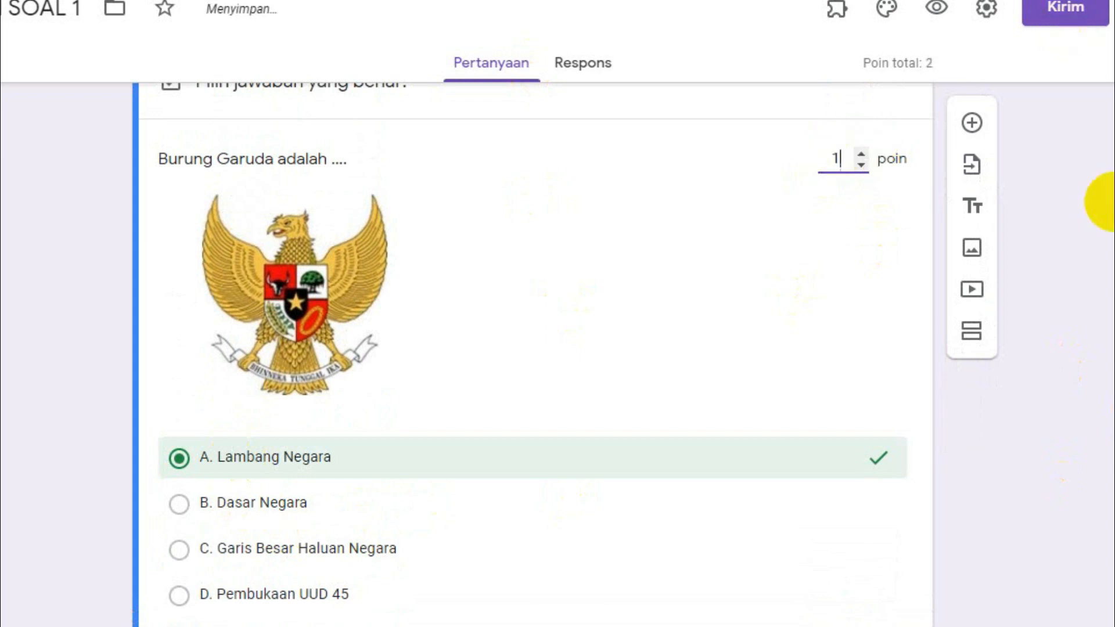
{"action": "scroll", "coordinate": [523, 348], "scroll_direction": "down", "scroll_amount": 3}
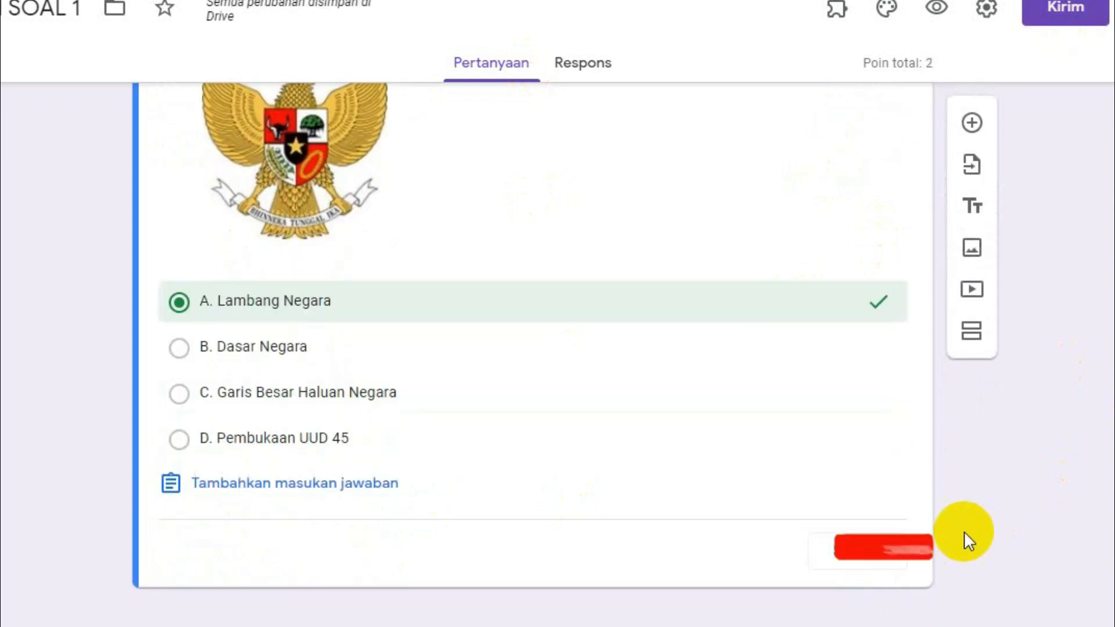
{"action": "left_click", "coordinate": [837, 562]}
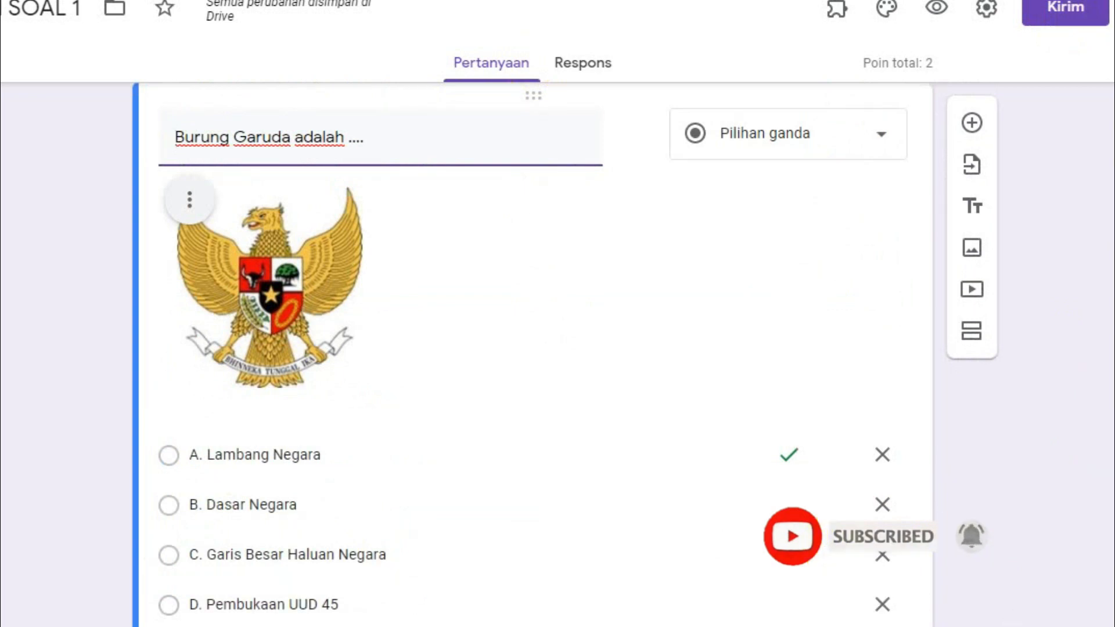
- Add a new blank question directly after the Burung Garuda question
{"action": "scroll", "coordinate": [523, 349], "scroll_direction": "down", "scroll_amount": 3}
{"action": "scroll", "coordinate": [523, 349], "scroll_direction": "up", "scroll_amount": 5}
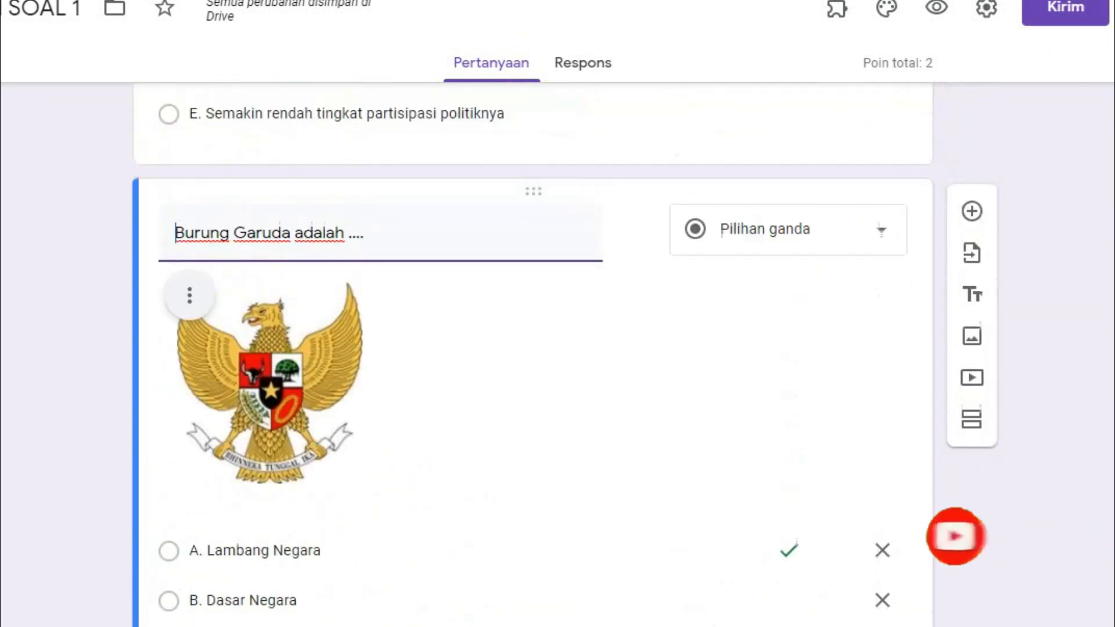
{"action": "scroll", "coordinate": [988, 249], "scroll_direction": "down", "scroll_amount": 1}
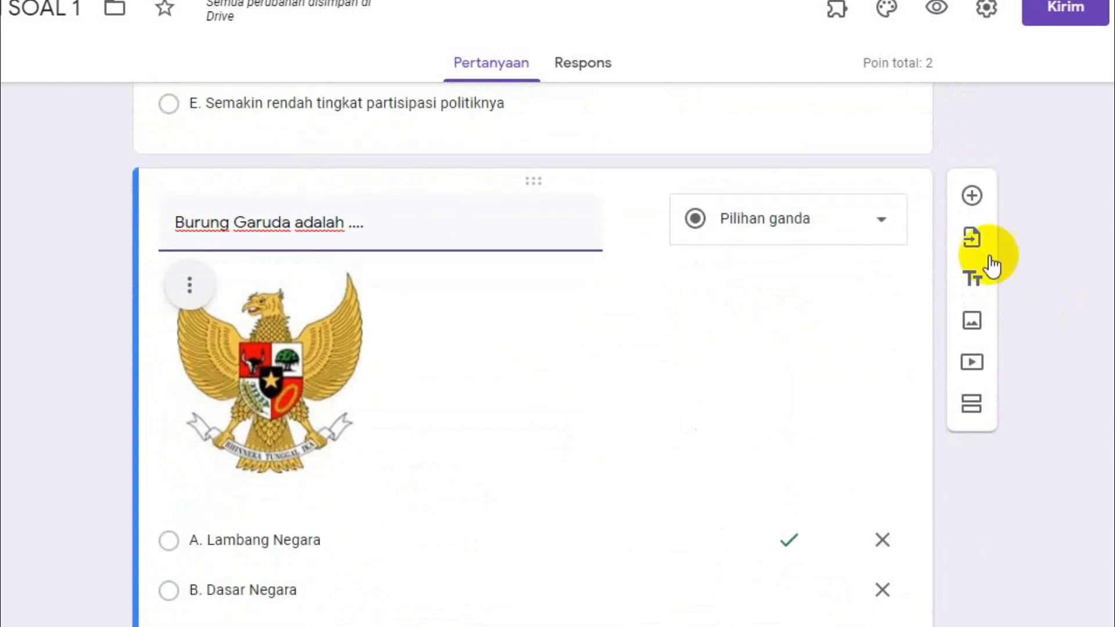
{"action": "left_click", "coordinate": [974, 196]}
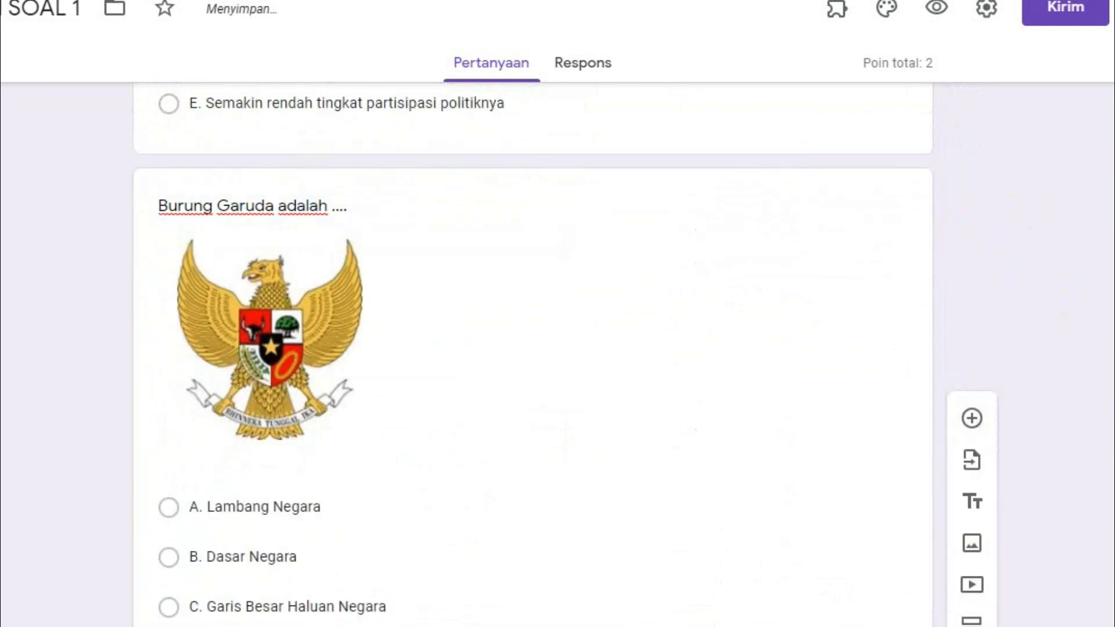
- Review the form's existing questions, from the ideology question to the Burung Garuda question with its image and options
{"action": "scroll", "coordinate": [533, 349], "scroll_direction": "up", "scroll_amount": 10}
{"action": "scroll", "coordinate": [532, 349], "scroll_direction": "down", "scroll_amount": 4}
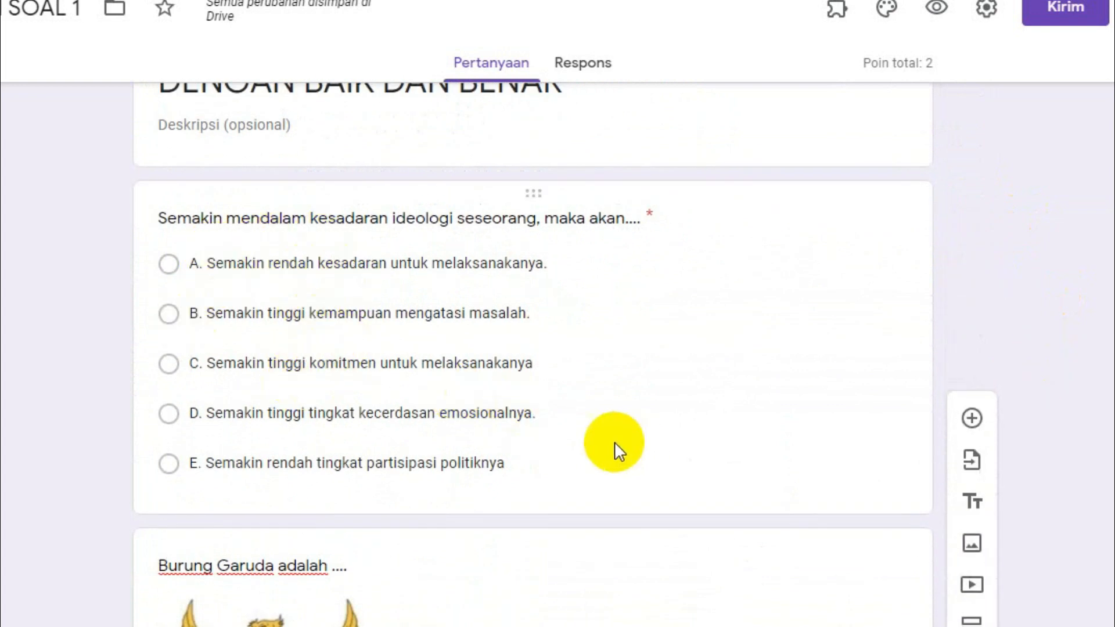
{"action": "scroll", "coordinate": [533, 348], "scroll_direction": "down", "scroll_amount": 8}
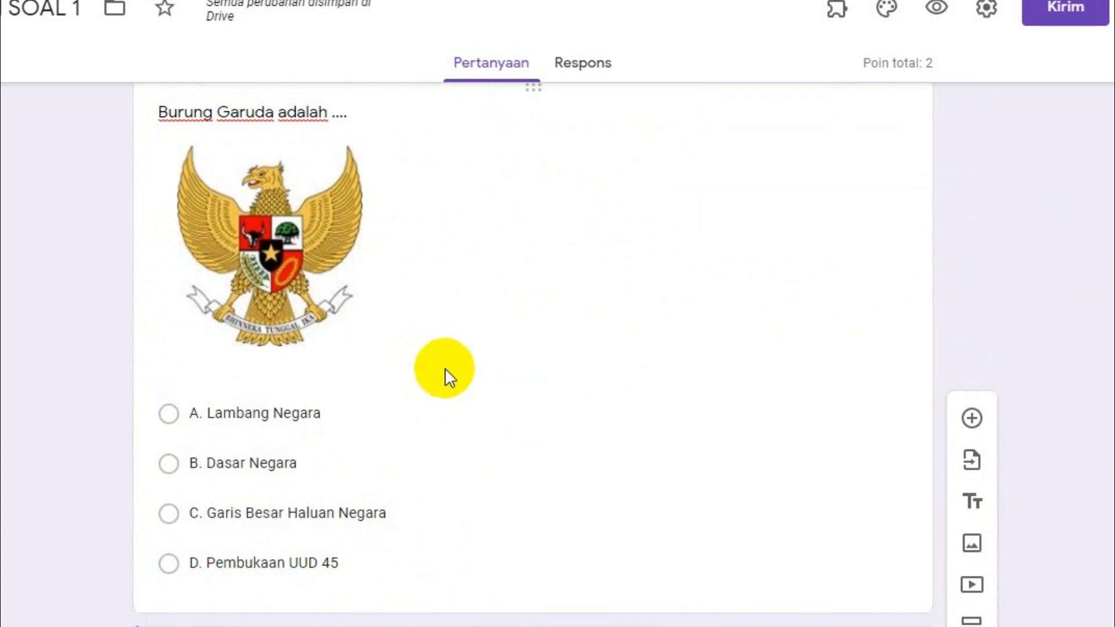
{"action": "scroll", "coordinate": [533, 349], "scroll_direction": "up", "scroll_amount": 2}
{"action": "scroll", "coordinate": [533, 349], "scroll_direction": "down", "scroll_amount": 5}
{"action": "scroll", "coordinate": [533, 348], "scroll_direction": "up", "scroll_amount": 3}
{"action": "scroll", "coordinate": [533, 348], "scroll_direction": "down", "scroll_amount": 4}
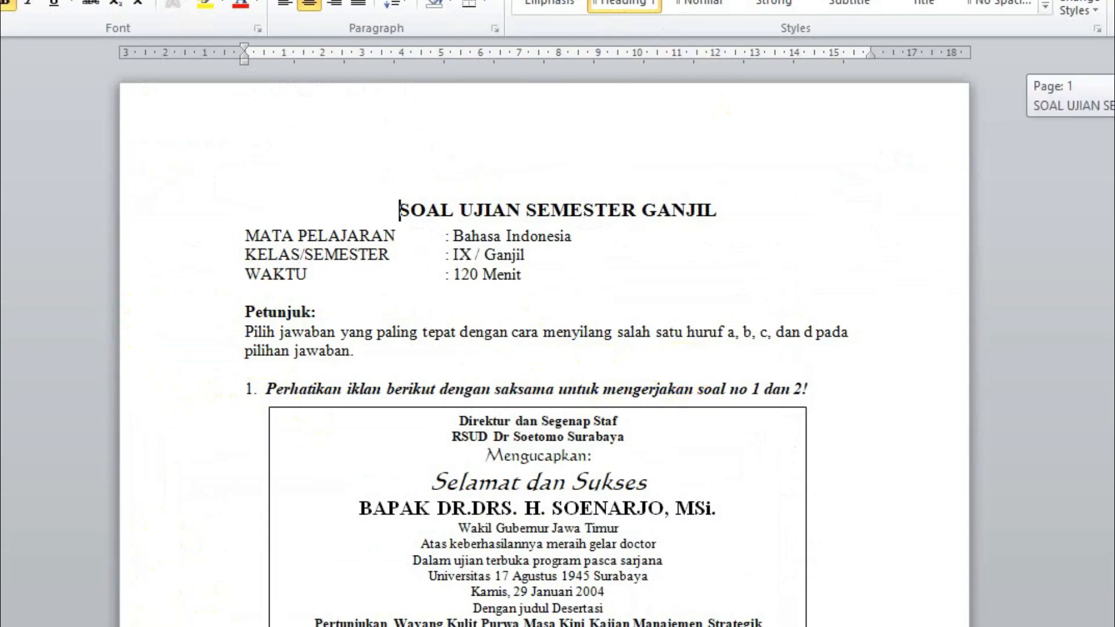
- Examine the boxed advertisement in question 1 of the Bahasa Indonesia exam document in Word
{"action": "scroll", "coordinate": [544, 346], "scroll_direction": "down", "scroll_amount": 3}
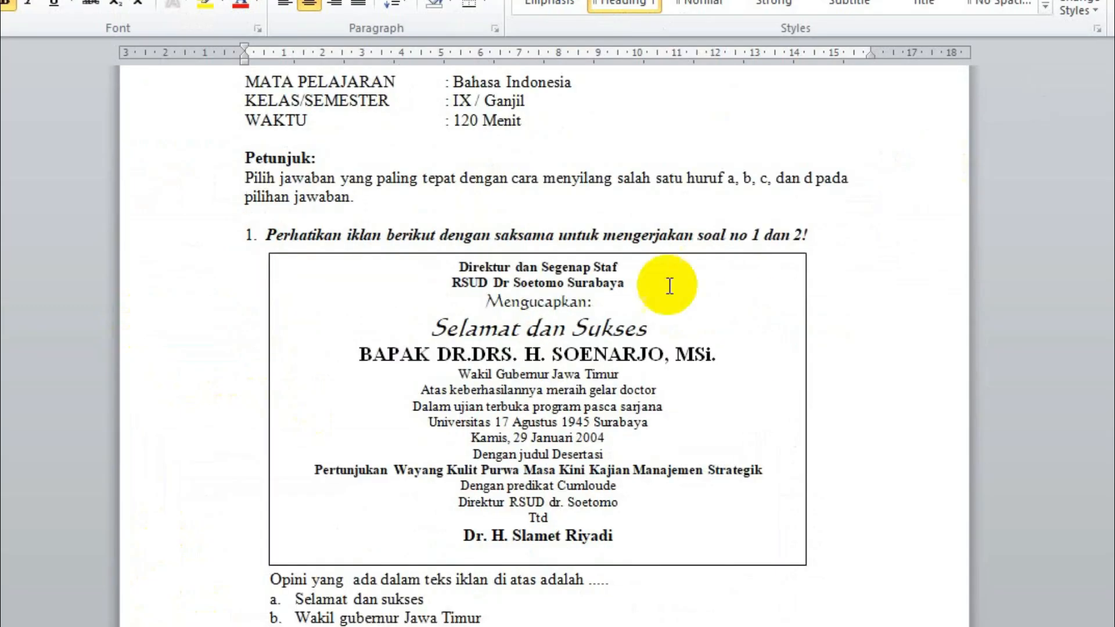
{"action": "scroll", "coordinate": [520, 212], "scroll_direction": "down", "scroll_amount": 3}
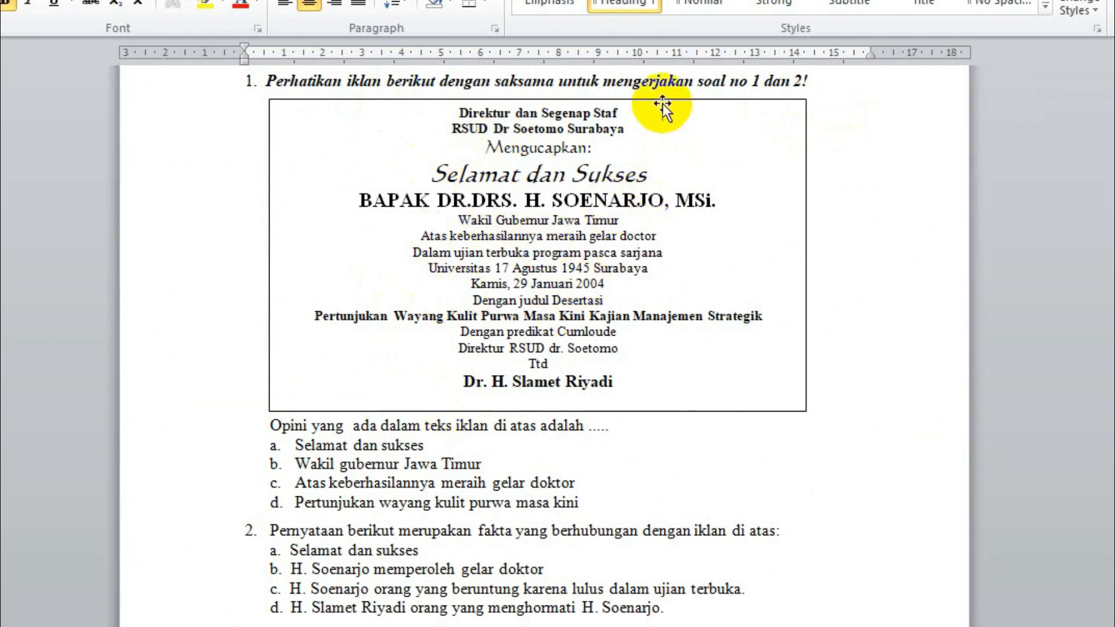
{"action": "left_click", "coordinate": [480, 128]}
{"action": "left_click", "coordinate": [849, 126]}
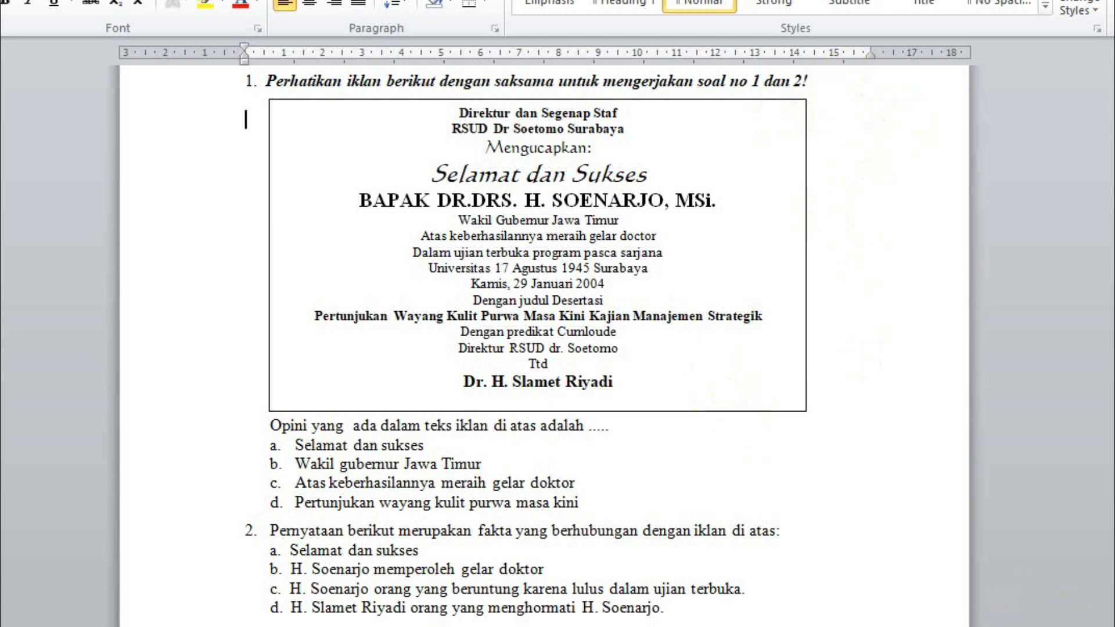
{"action": "left_click", "coordinate": [1098, 626]}
{"action": "left_click", "coordinate": [1097, 626]}
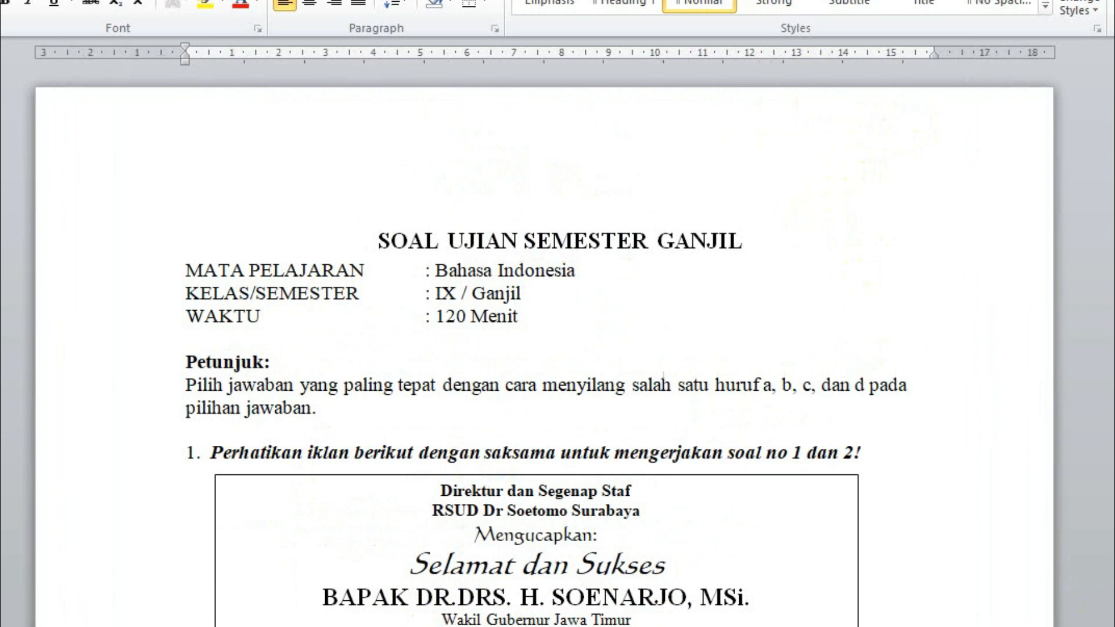
{"action": "left_click_drag", "start_coordinate": [1113, 87], "coordinate": [1114, 93]}
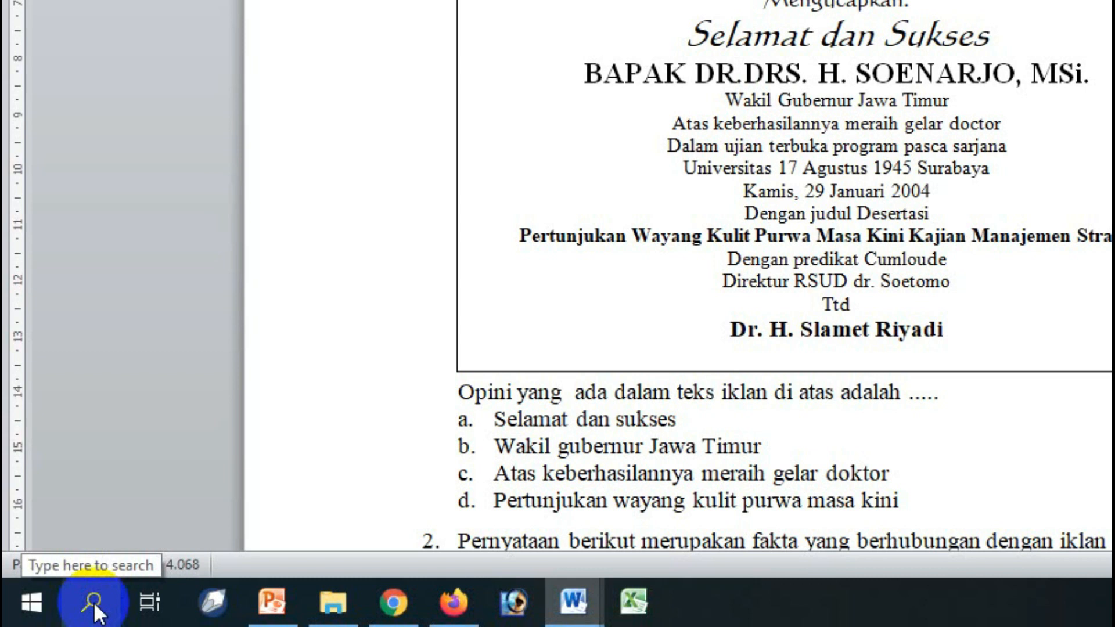
- Search Windows for "snip" and open Snipping Tool
{"action": "left_click", "coordinate": [92, 604]}
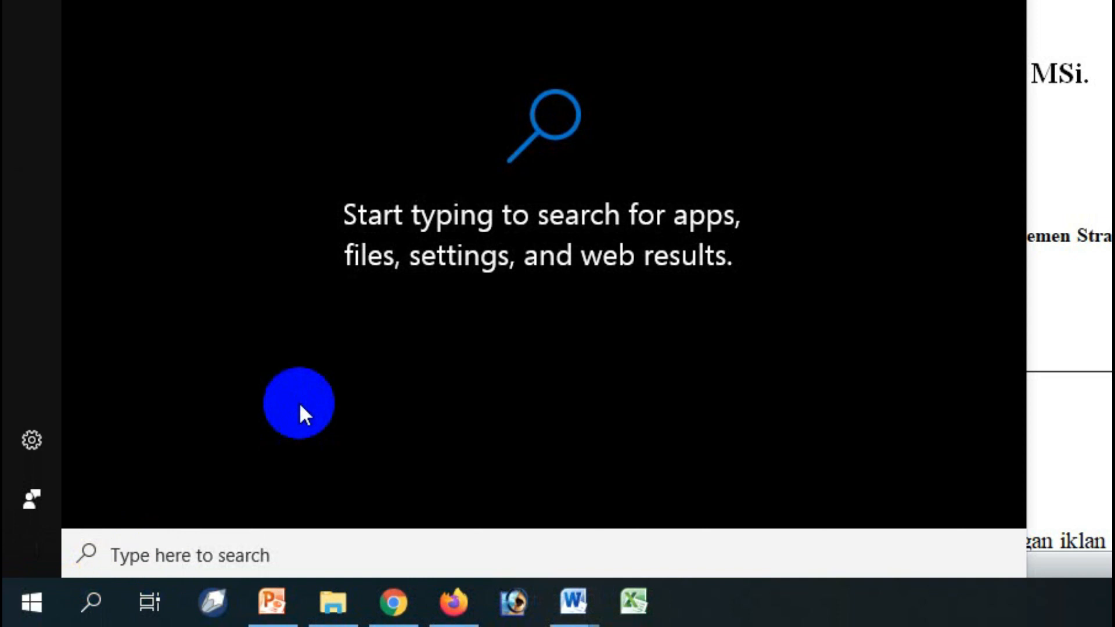
{"action": "type", "text": "sni"}
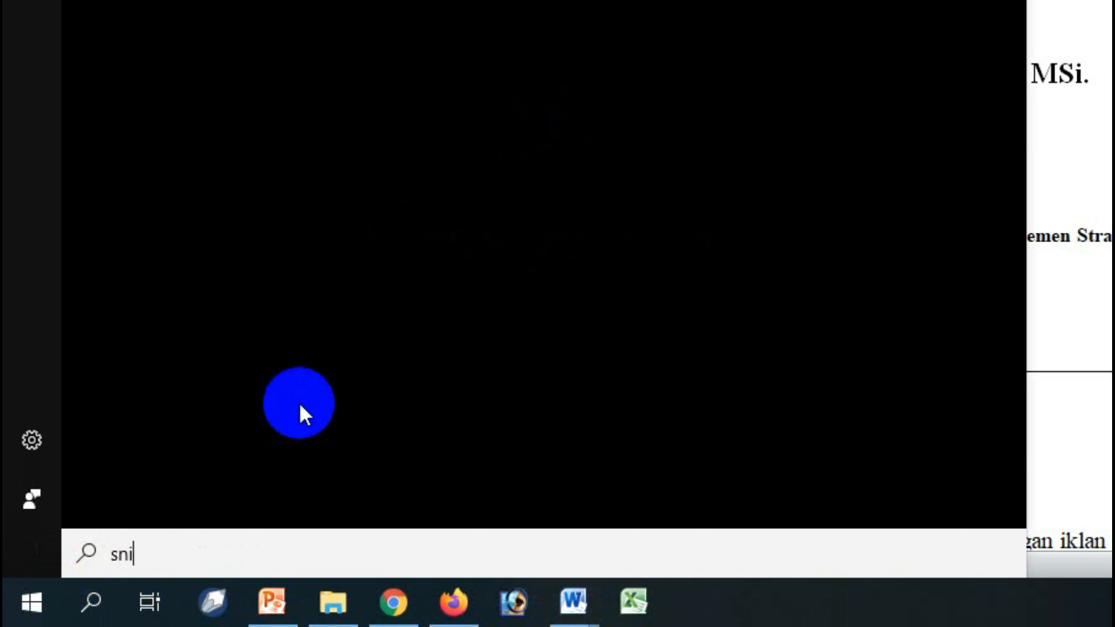
{"action": "type", "text": "pp"}
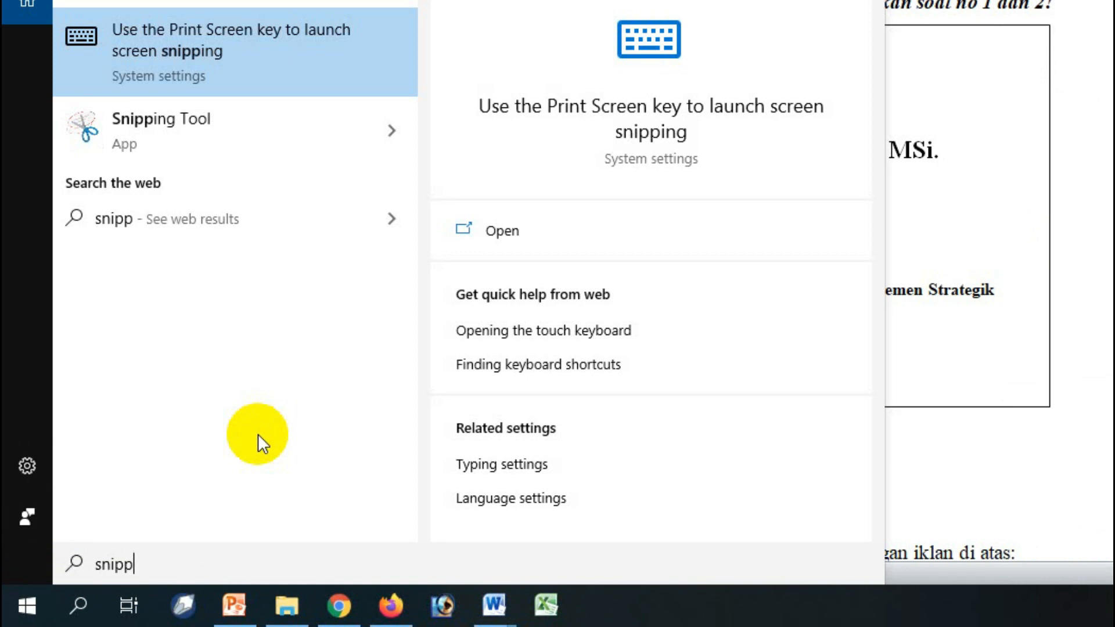
{"action": "key", "text": "BackSpace"}
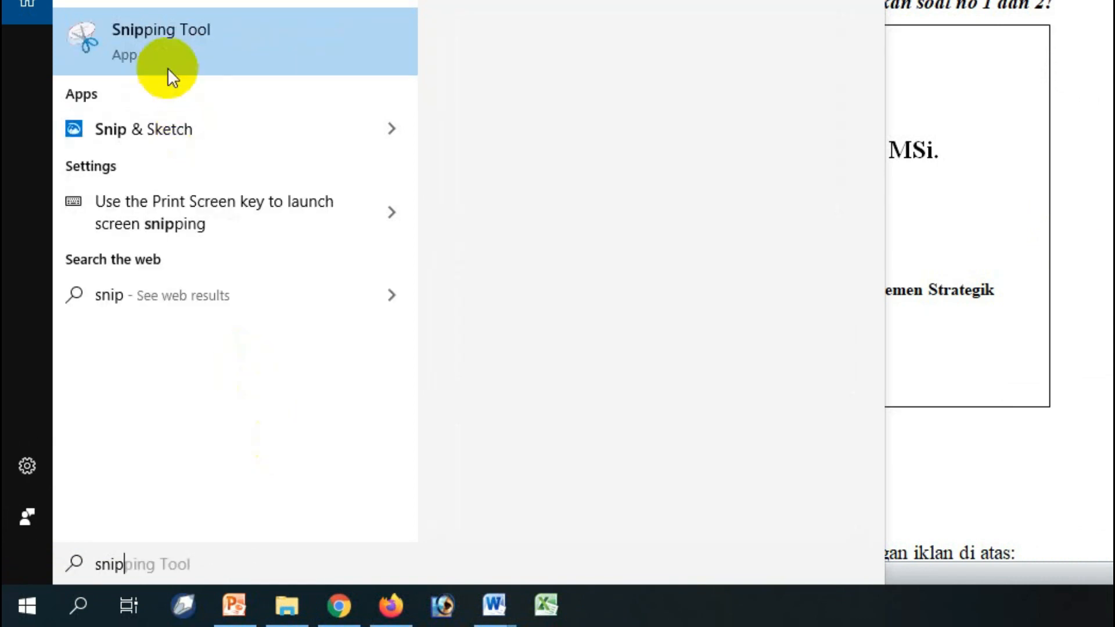
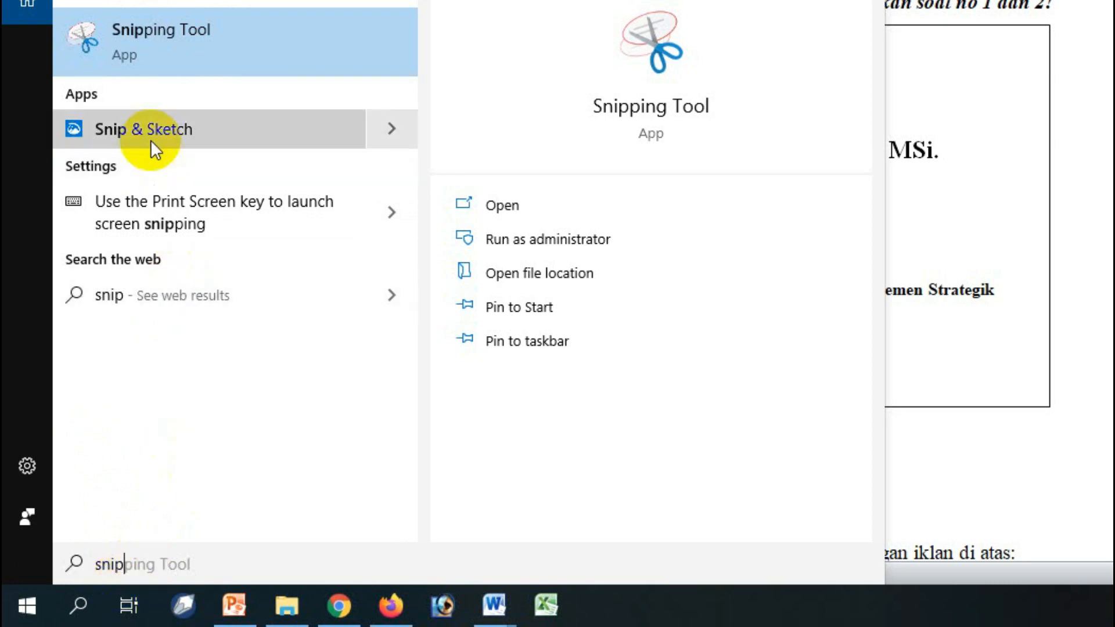
{"action": "left_click", "coordinate": [161, 36]}
- Capture the whole boxed advertisement of question 1 as a rectangular snip
{"action": "left_click_drag", "start_coordinate": [959, 154], "coordinate": [595, 179]}
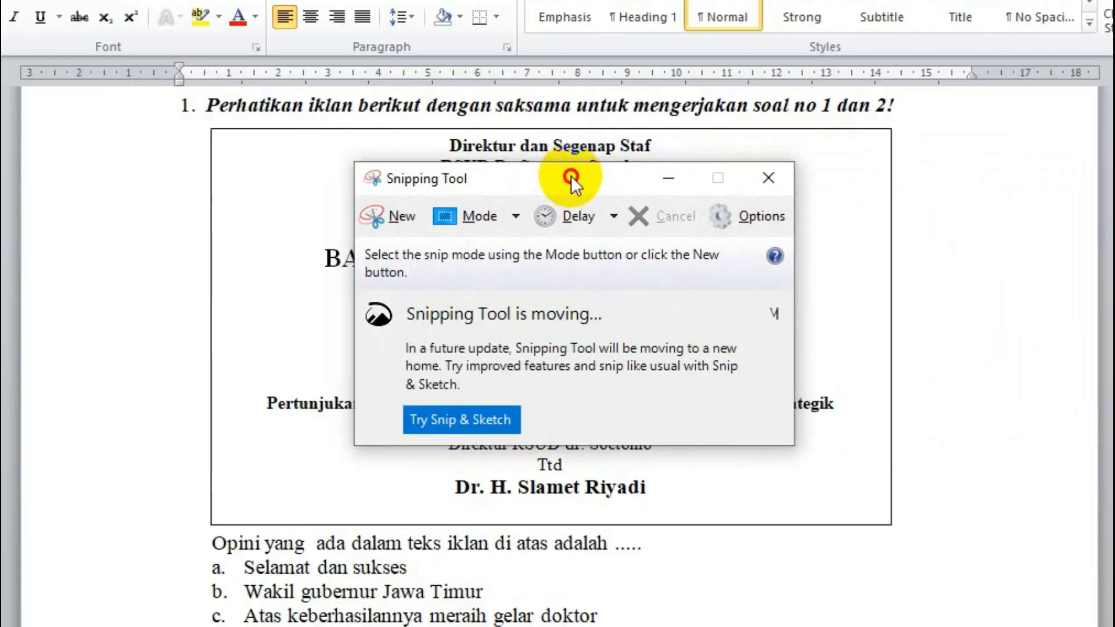
{"action": "left_click", "coordinate": [396, 220]}
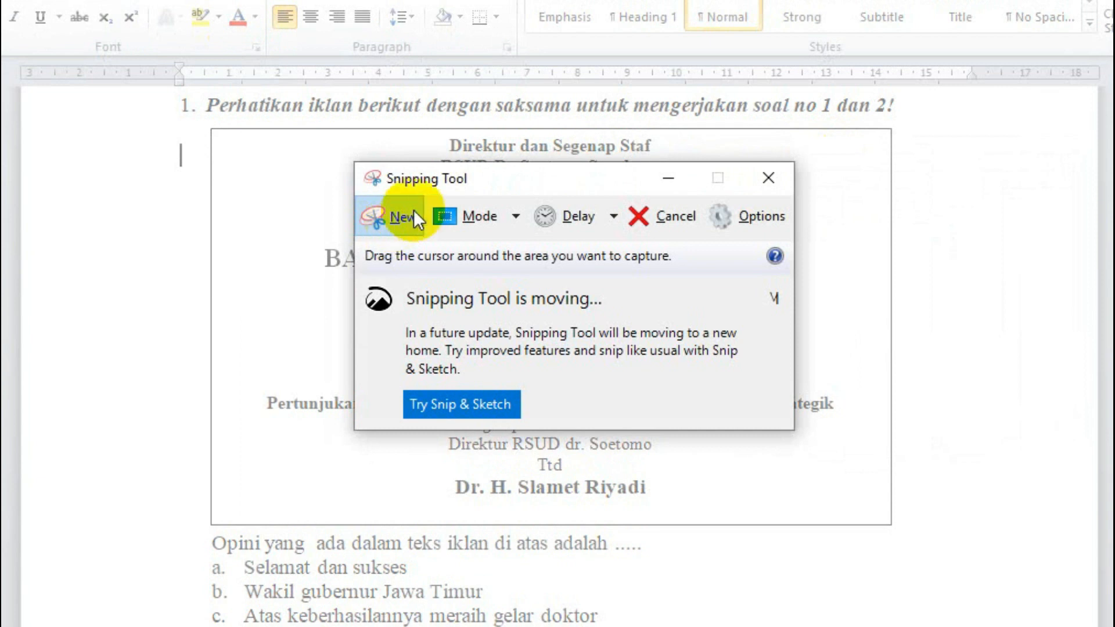
{"action": "left_click_drag", "start_coordinate": [489, 173], "coordinate": [1050, 122]}
{"action": "left_click_drag", "start_coordinate": [208, 125], "coordinate": [822, 500]}
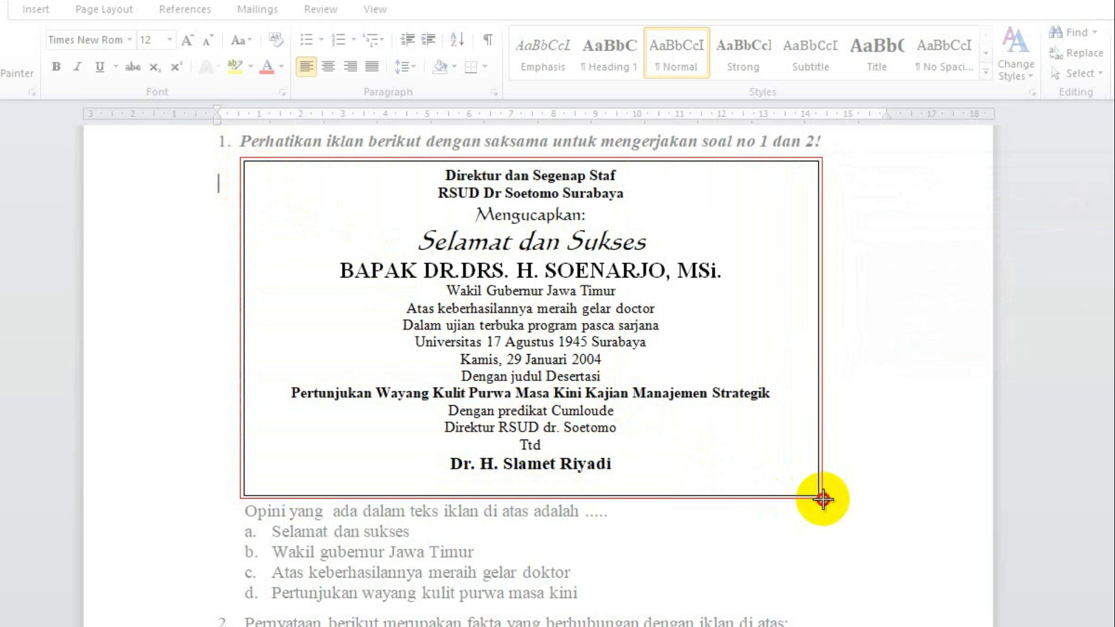
{"action": "left_click_drag", "start_coordinate": [823, 500], "coordinate": [823, 499]}
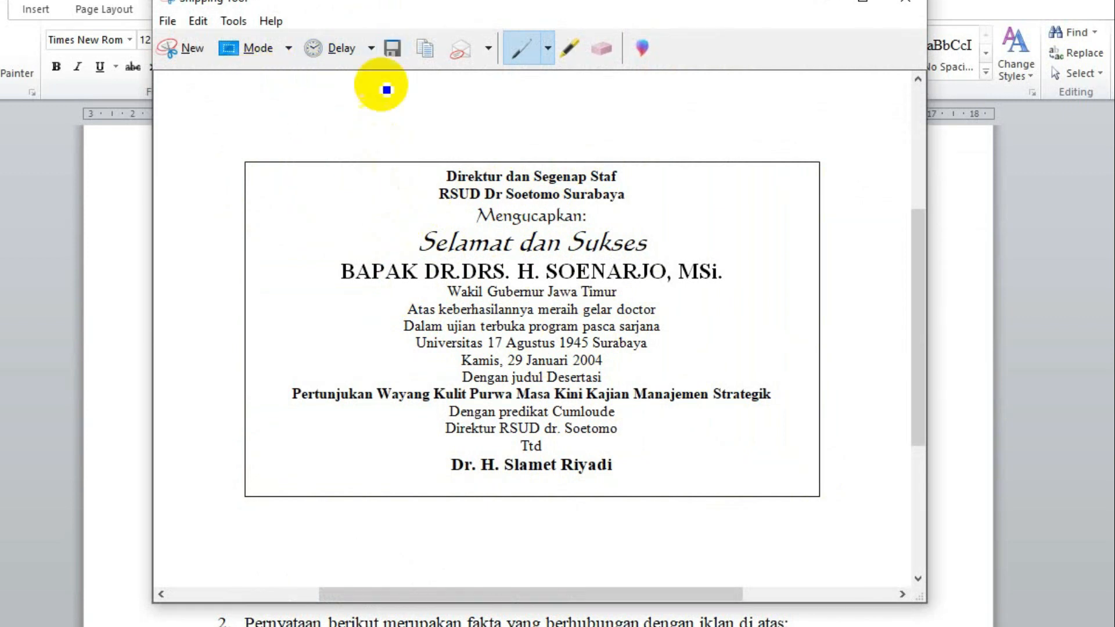
- Save the snip as a PNG named "box" in the Bank Soal folder on the Desktop, and close Snipping Tool
{"action": "left_click", "coordinate": [392, 51]}
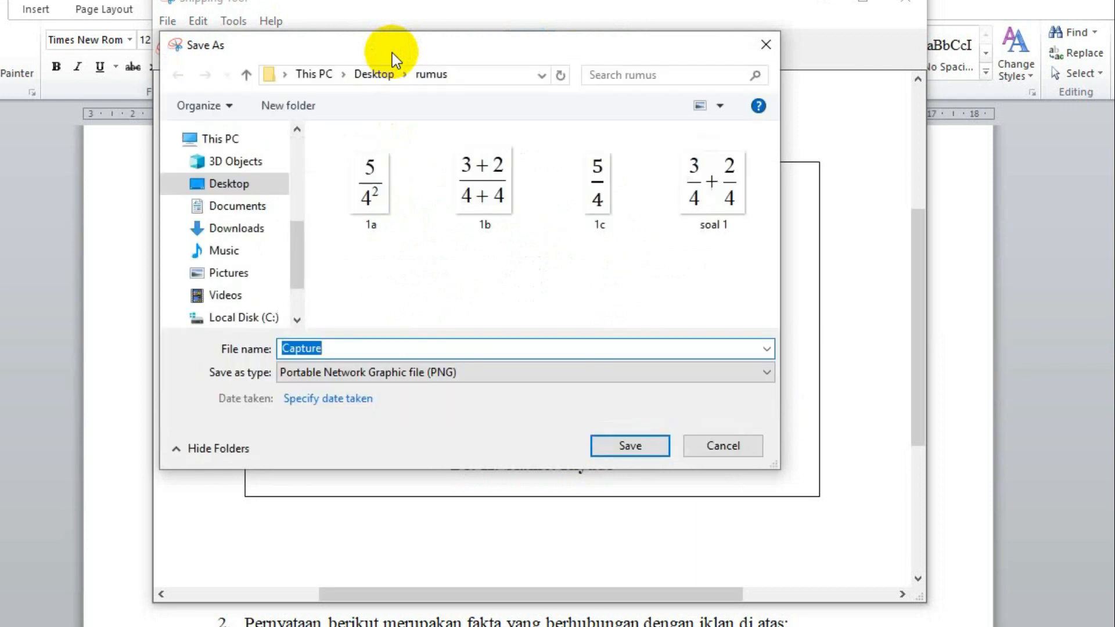
{"action": "left_click", "coordinate": [231, 185]}
{"action": "double_click", "coordinate": [501, 184]}
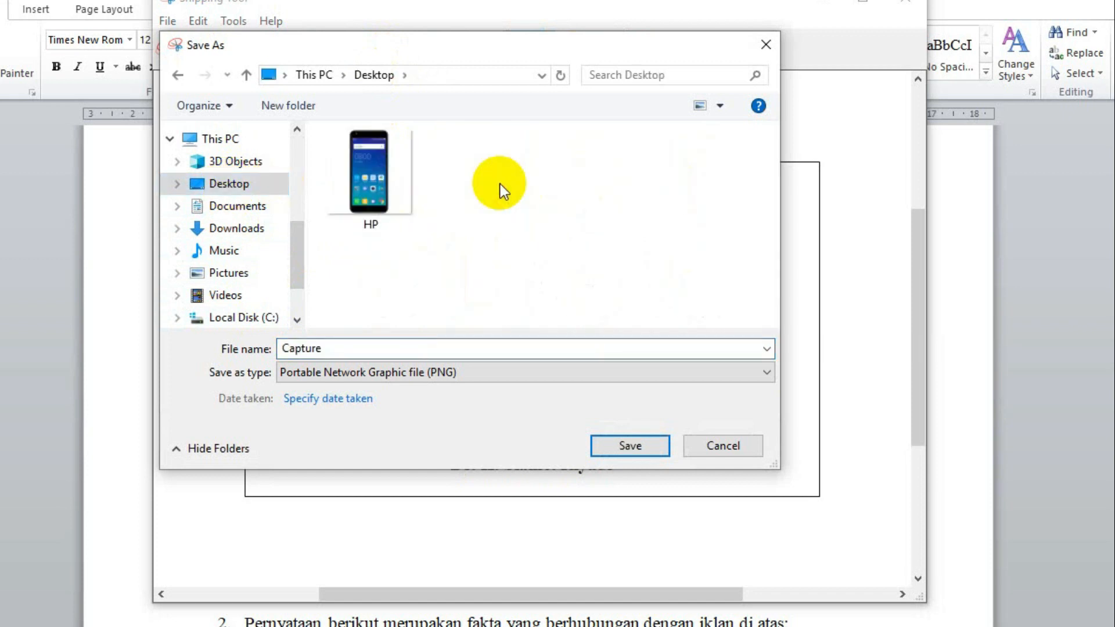
{"action": "double_click", "coordinate": [366, 350]}
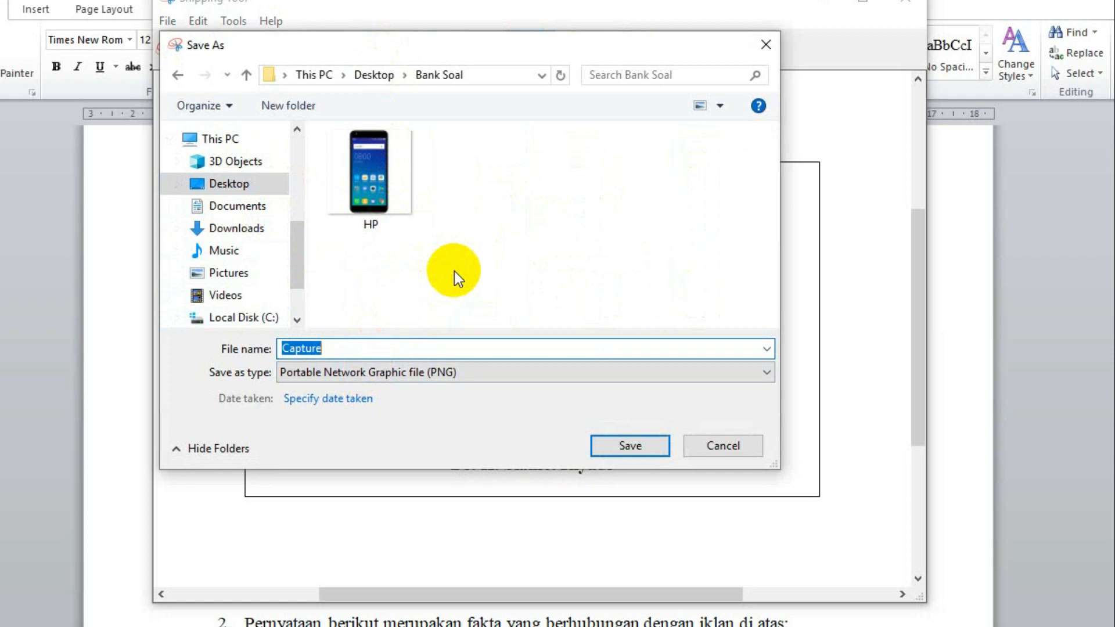
{"action": "type", "text": "box"}
{"action": "left_click", "coordinate": [617, 447]}
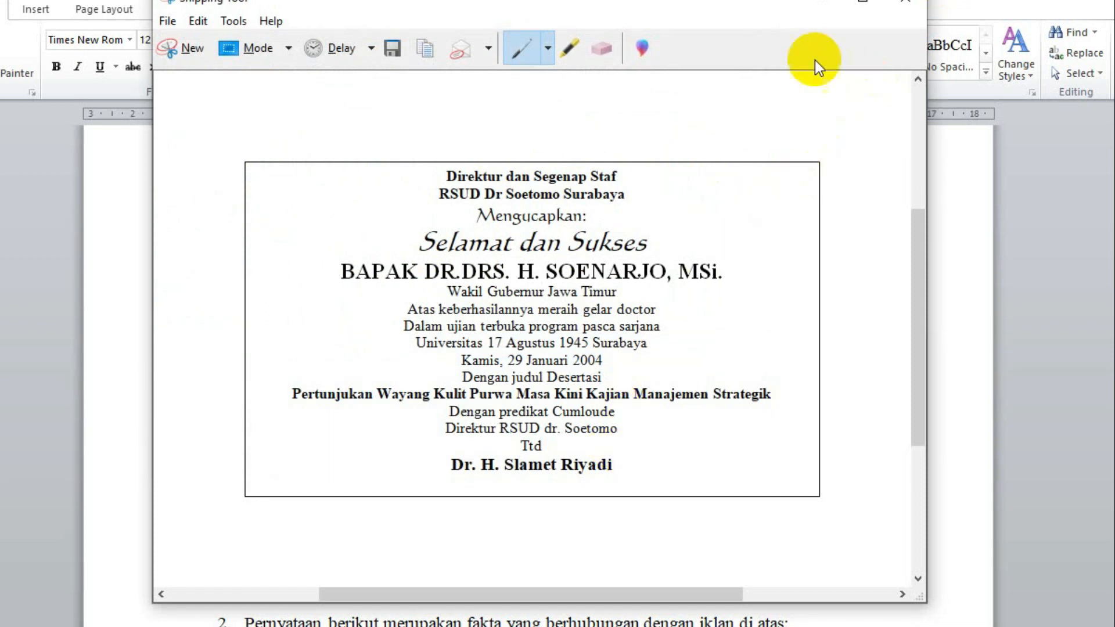
{"action": "left_click", "coordinate": [901, 9]}
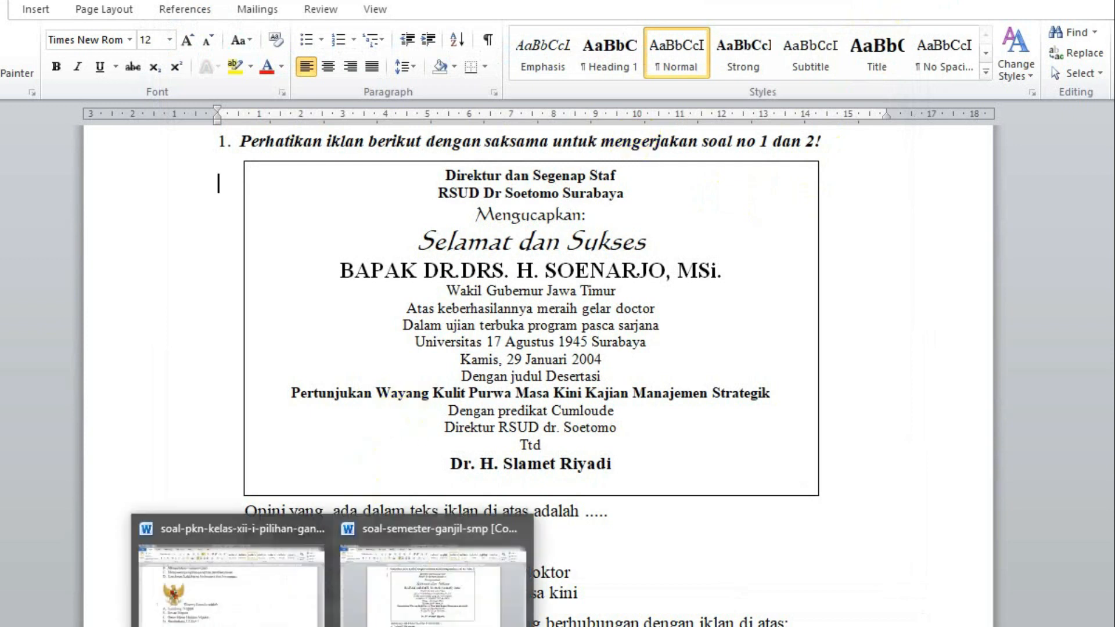
- Switch to the PKN exam document in Word and capture the Garuda emblem of question 3 with Snipping Tool
{"action": "left_click", "coordinate": [220, 610]}
{"action": "left_click", "coordinate": [451, 344]}
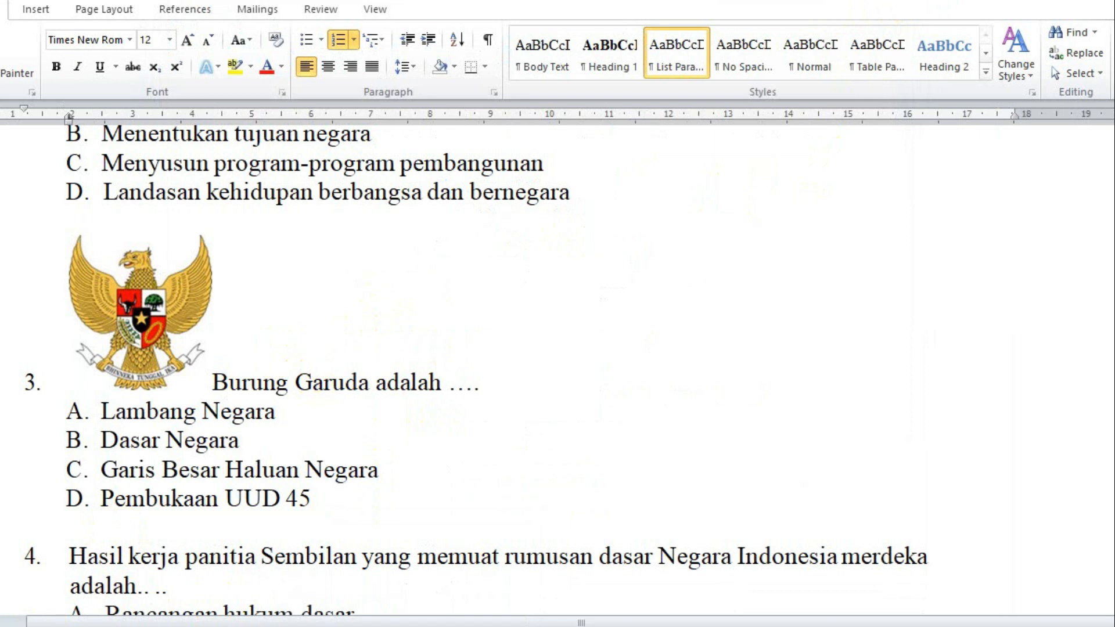
{"action": "key", "text": "super+s"}
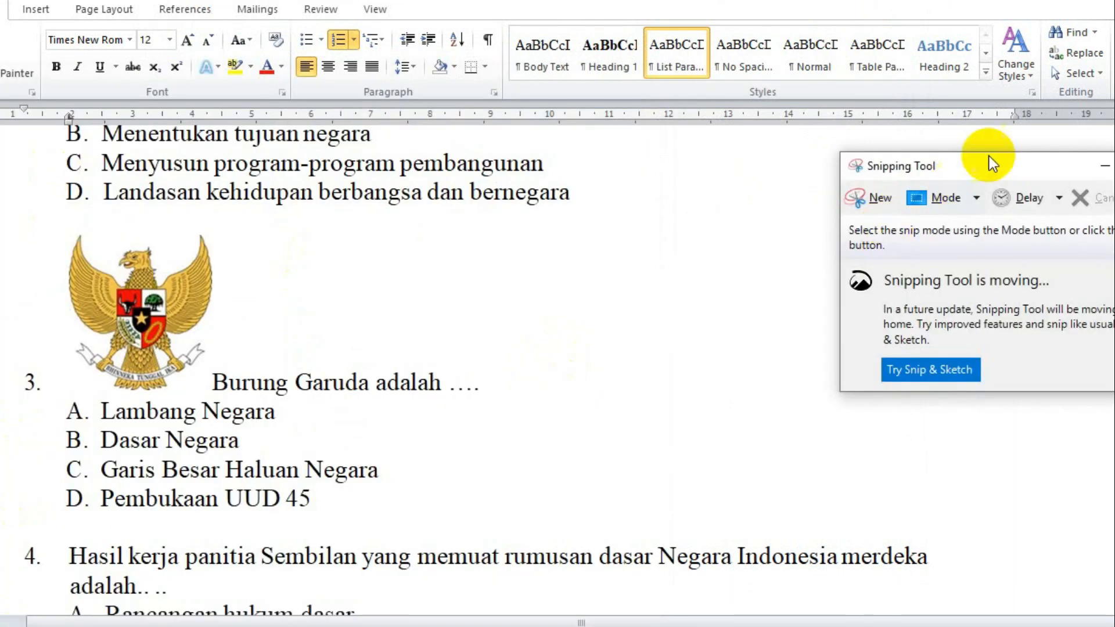
{"action": "left_click_drag", "start_coordinate": [989, 155], "coordinate": [605, 176]}
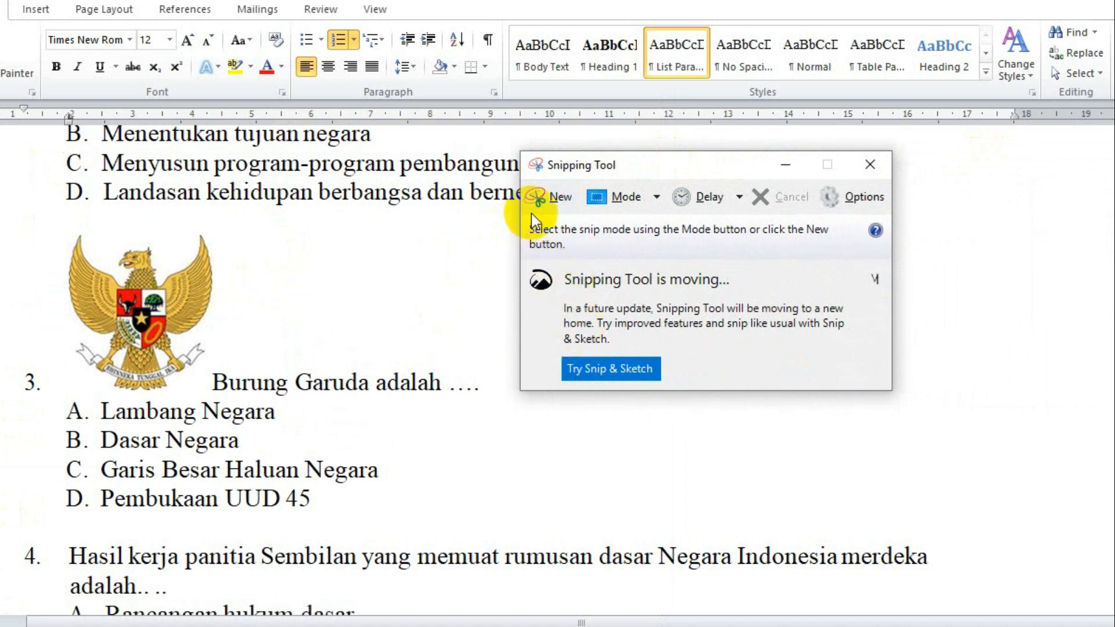
{"action": "left_click", "coordinate": [546, 198]}
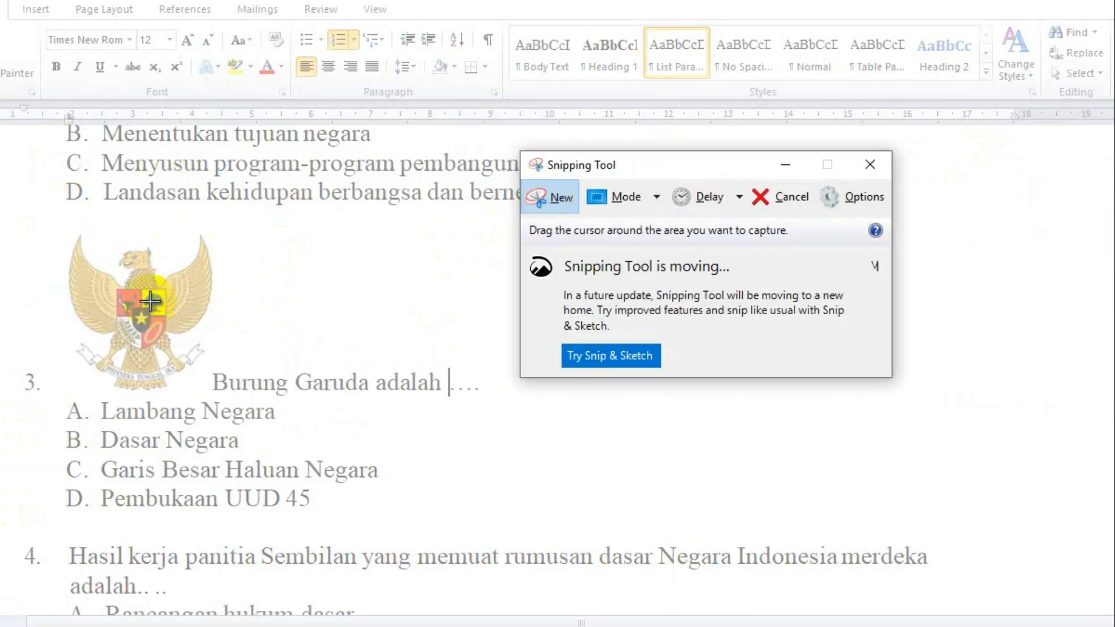
{"action": "left_click_drag", "start_coordinate": [60, 232], "coordinate": [216, 393]}
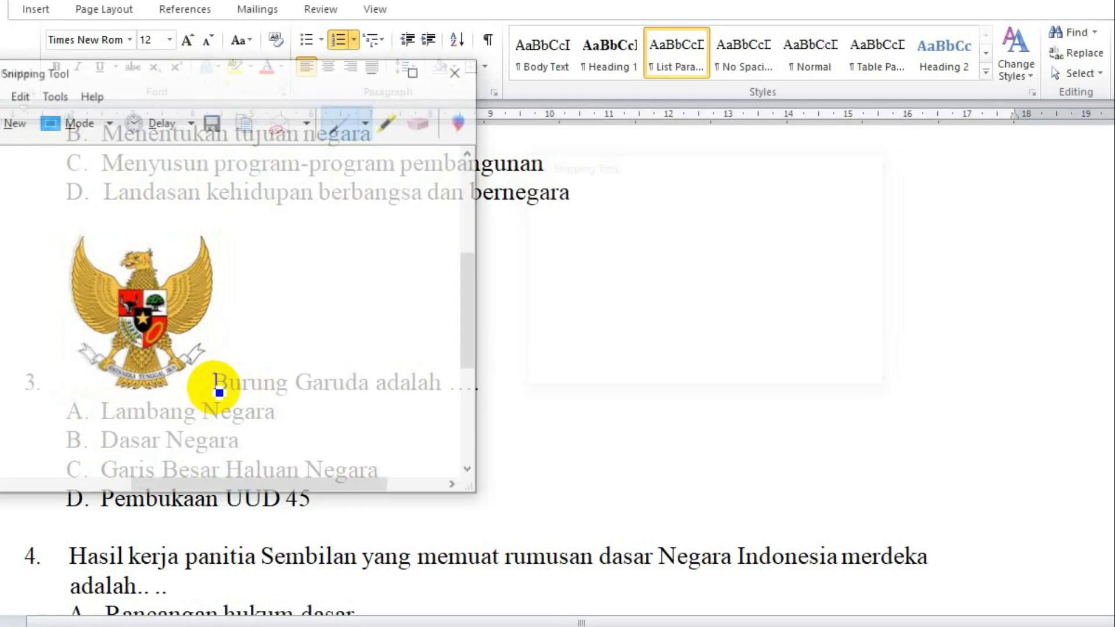
- Save the snip as a PNG named "Garuda" in the Bank Soal folder, and close Snipping Tool
{"action": "left_click", "coordinate": [212, 122]}
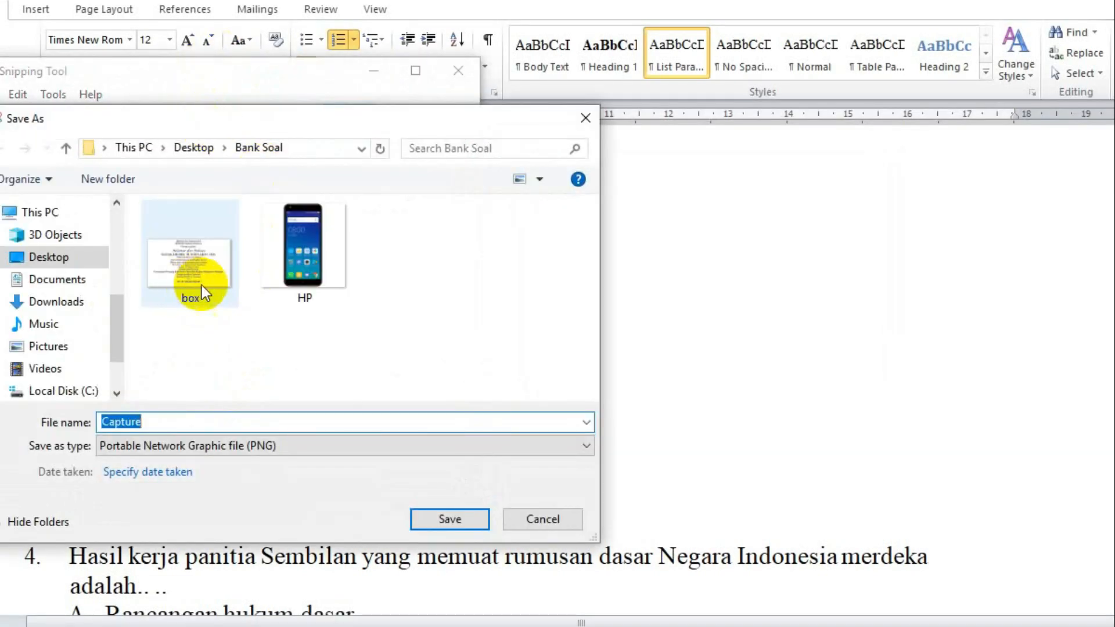
{"action": "type", "text": "Garuda"}
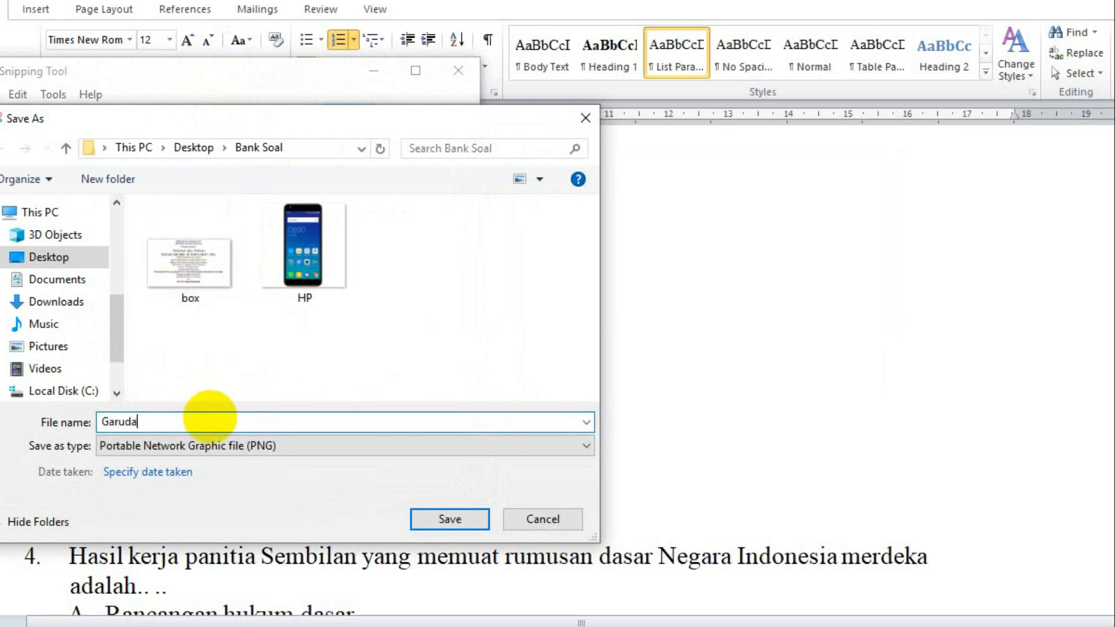
{"action": "key", "text": "Return"}
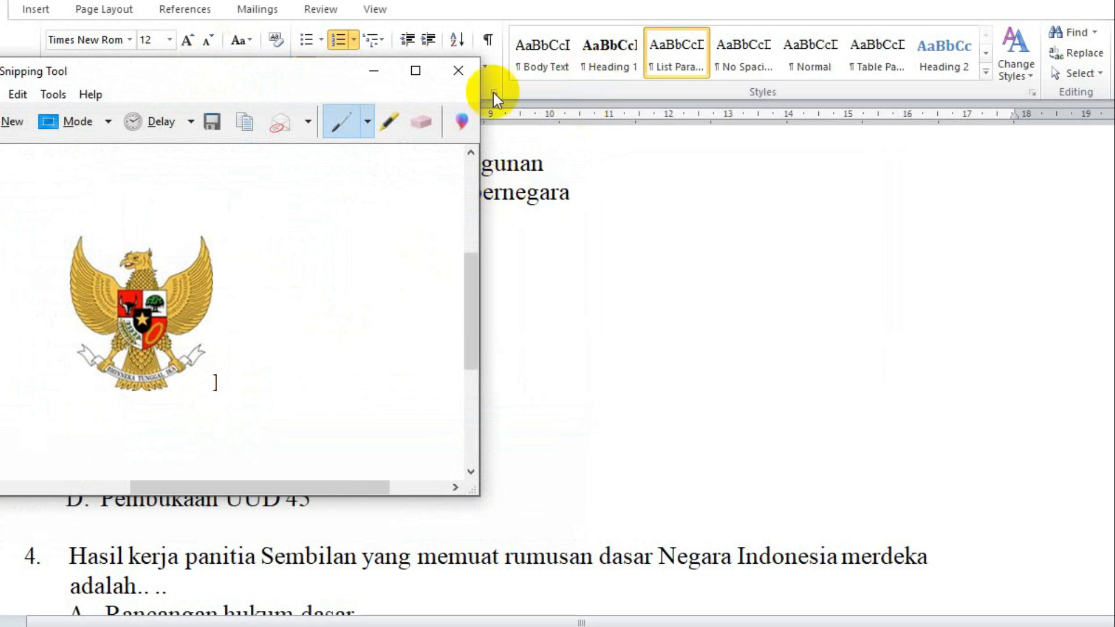
{"action": "left_click", "coordinate": [468, 79]}
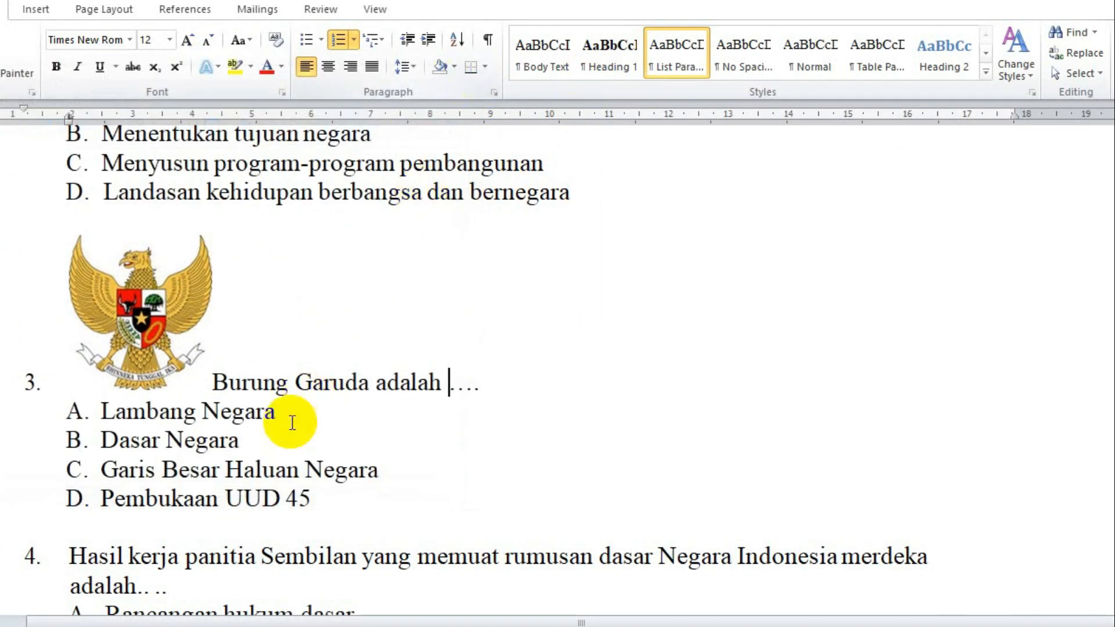
{"action": "key", "text": "alt+Tab"}
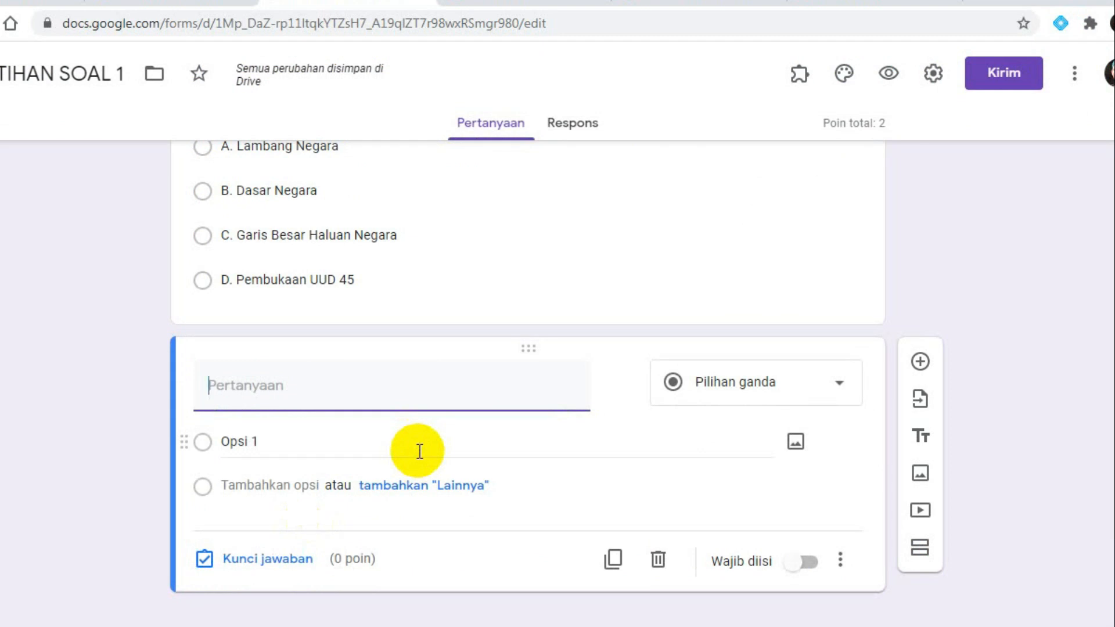
{"action": "mouse_move", "coordinate": [495, 381]}
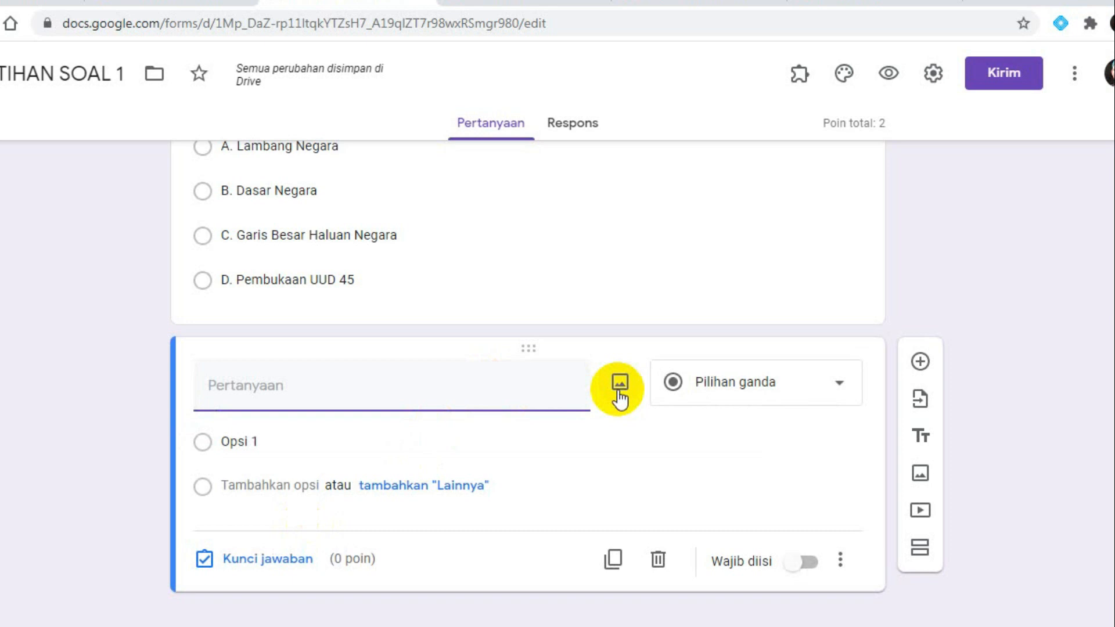
{"action": "left_click", "coordinate": [331, 626]}
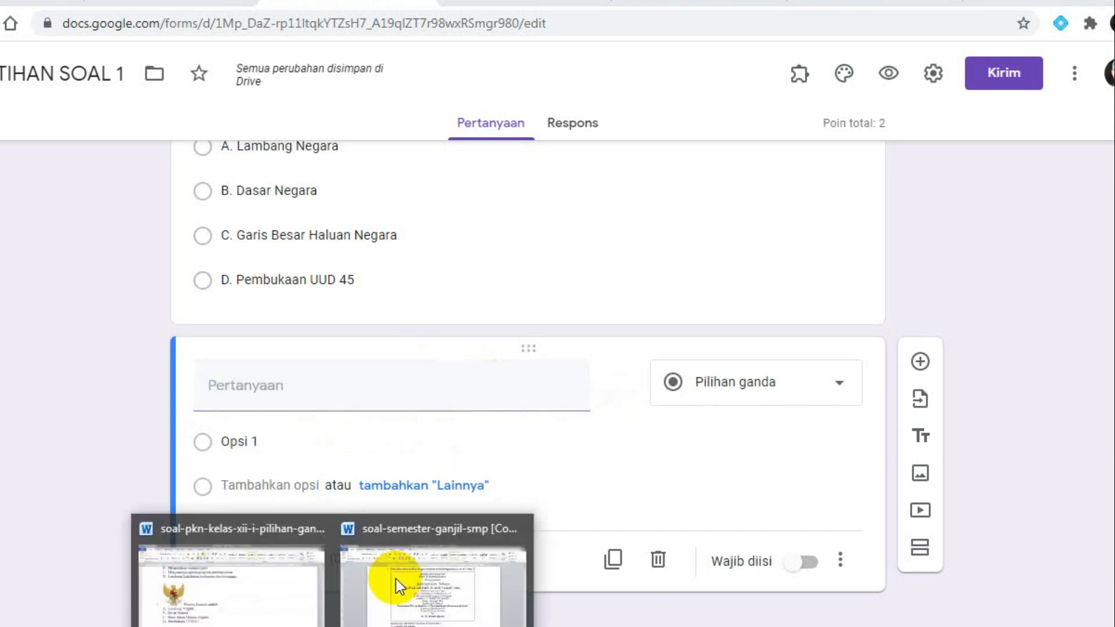
{"action": "left_click", "coordinate": [251, 604]}
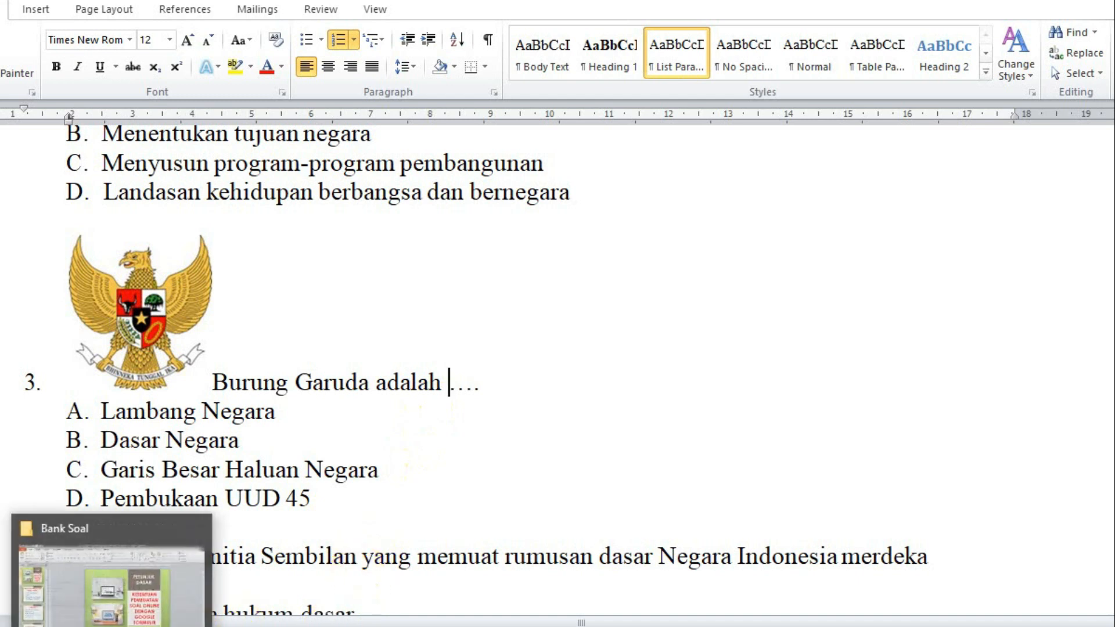
- Return to the Google Form and insert the image "box" from the Bank Soal folder into the empty question
{"action": "mouse_move", "coordinate": [194, 626]}
{"action": "left_click", "coordinate": [194, 581]}
{"action": "mouse_move", "coordinate": [278, 386]}
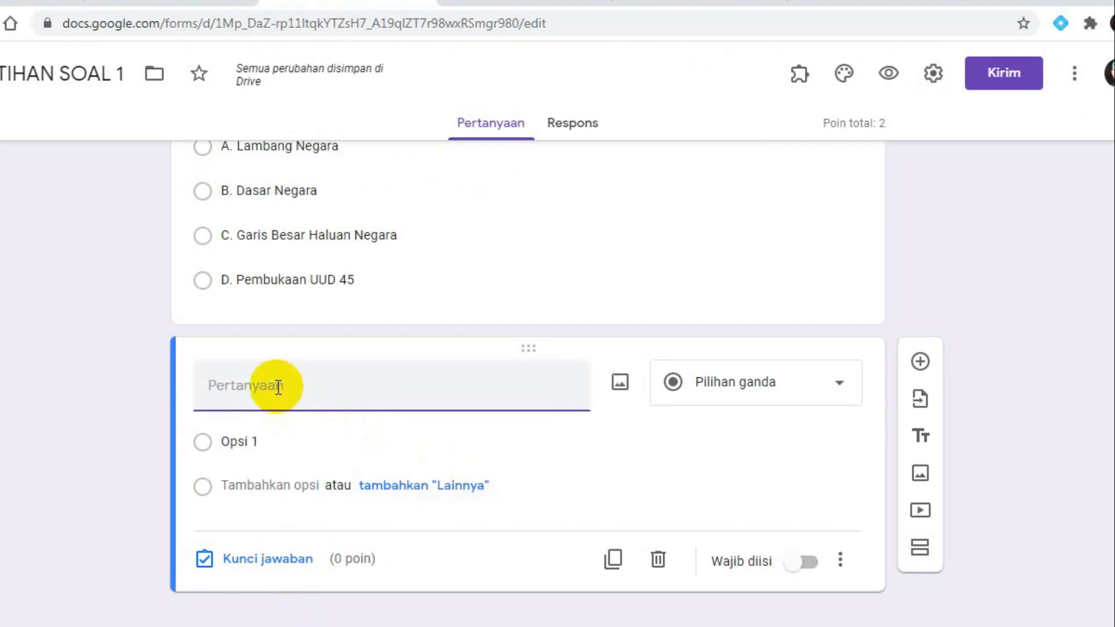
{"action": "left_click", "coordinate": [620, 387]}
{"action": "left_click", "coordinate": [537, 462]}
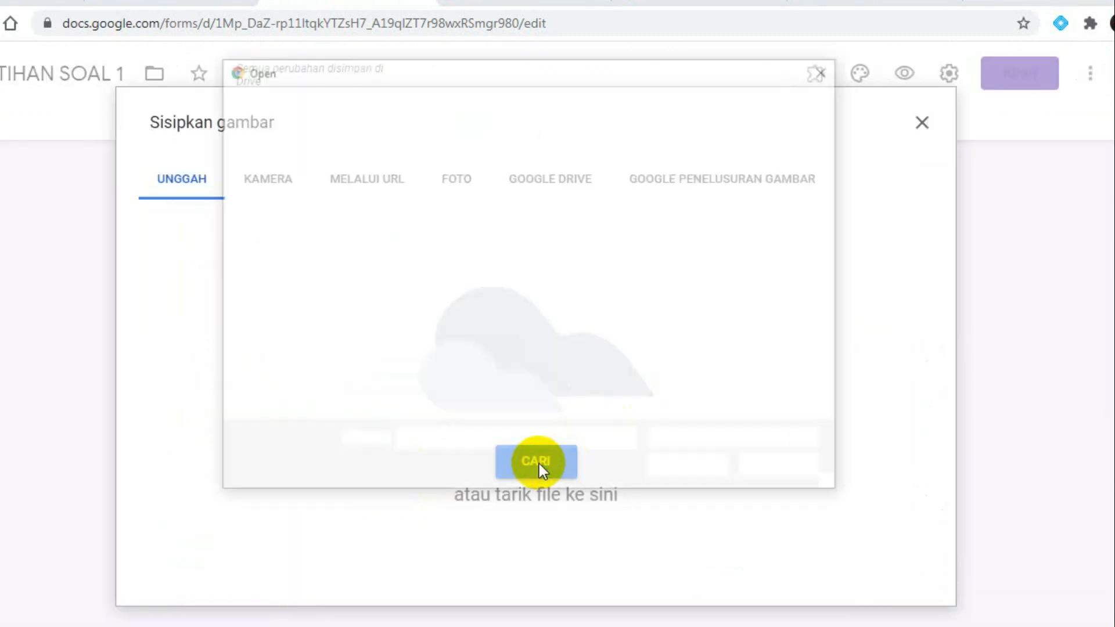
{"action": "left_click", "coordinate": [444, 228]}
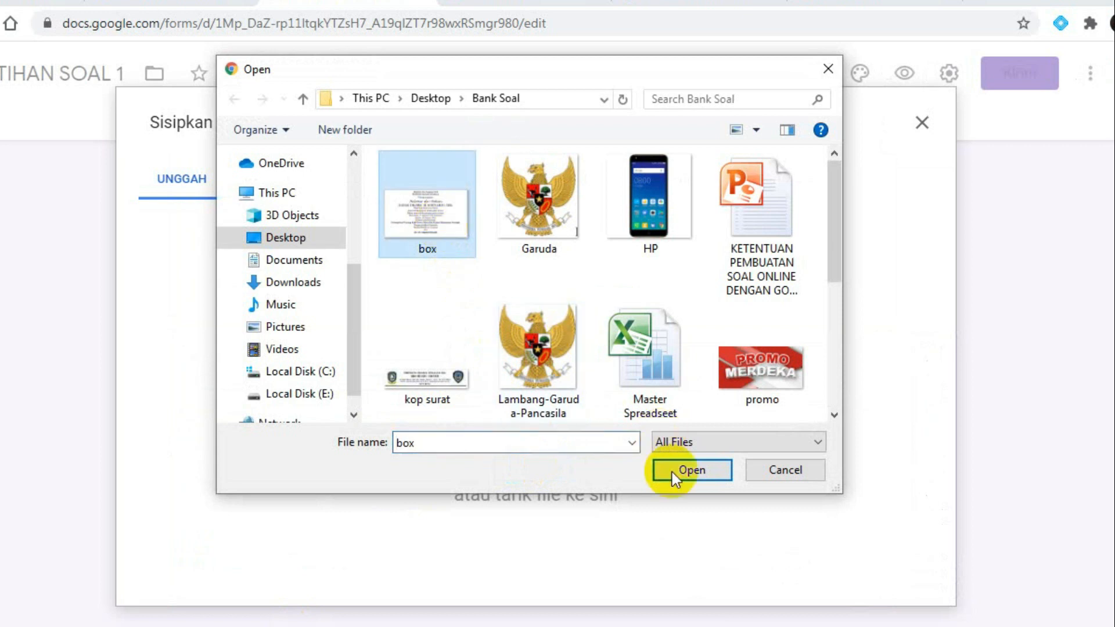
{"action": "left_click", "coordinate": [691, 468]}
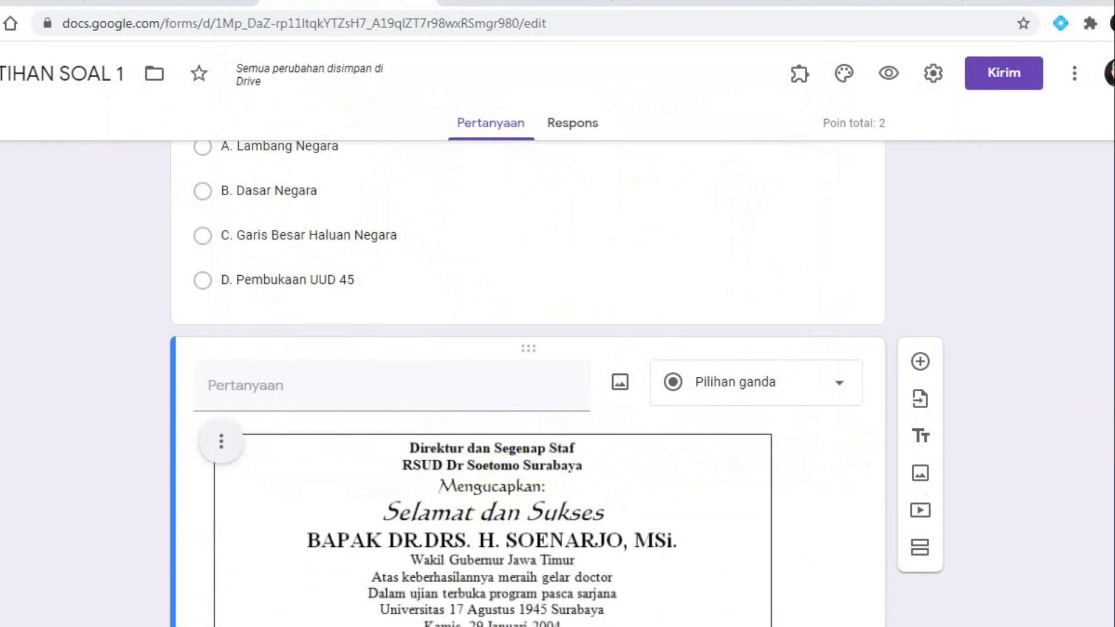
- Copy the question text "Opini yang ada dalam teks iklan di atas adalah ....." from the Word exam into the new question's title
{"action": "scroll", "coordinate": [1081, 414], "scroll_direction": "down", "scroll_amount": 3}
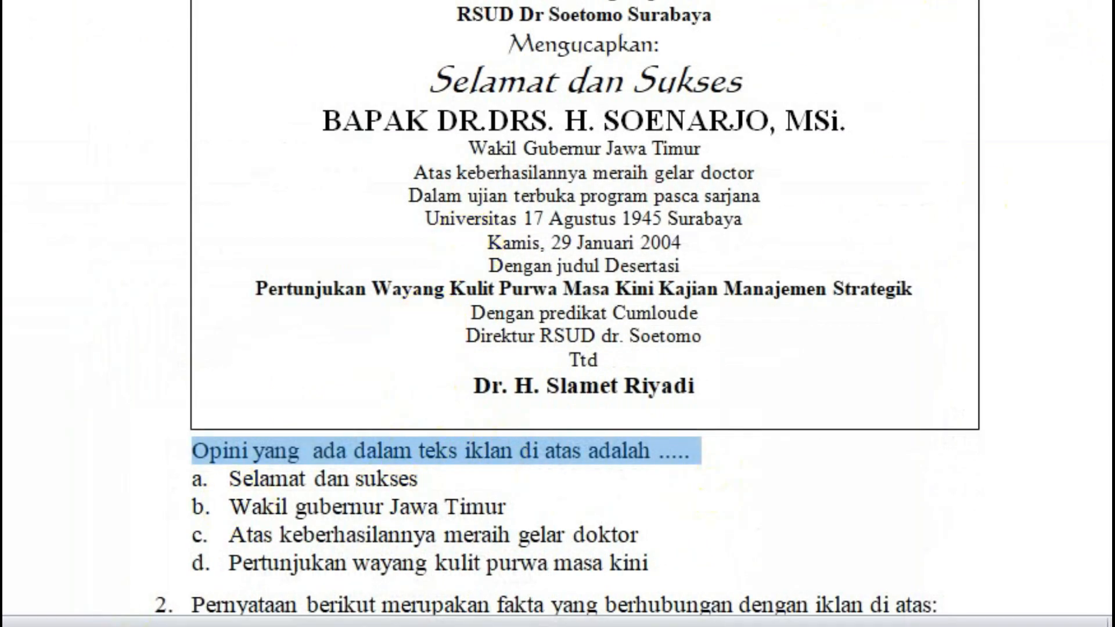
{"action": "scroll", "coordinate": [581, 314], "scroll_direction": "down", "scroll_amount": 1}
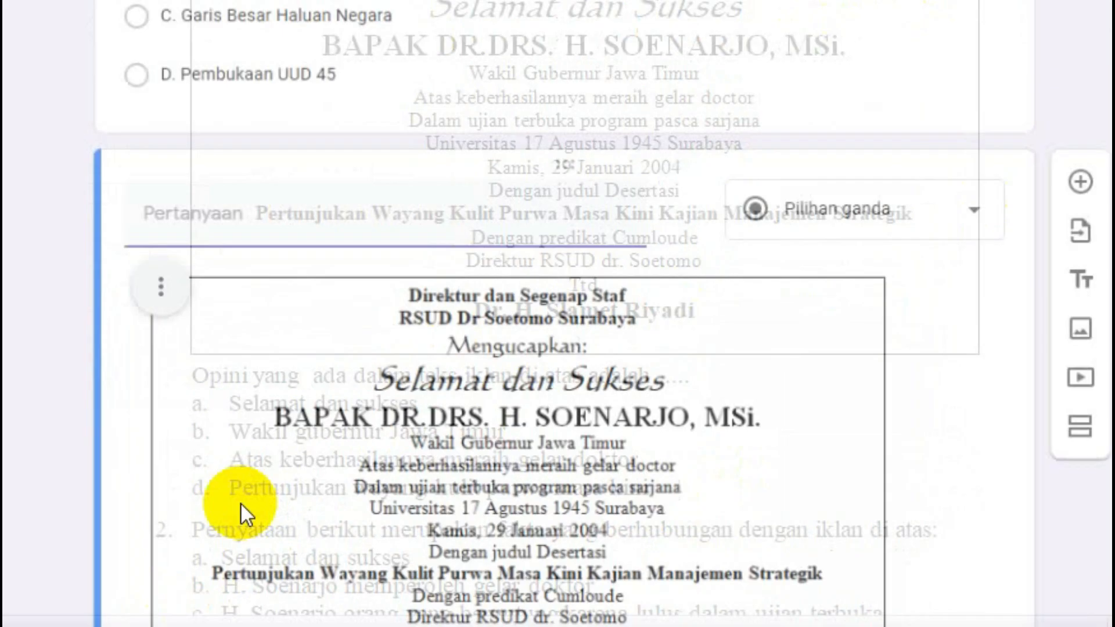
{"action": "left_click", "coordinate": [253, 199]}
{"action": "type", "text": "Opini yang  ada dalam teks iklan di atas adalah ....."}
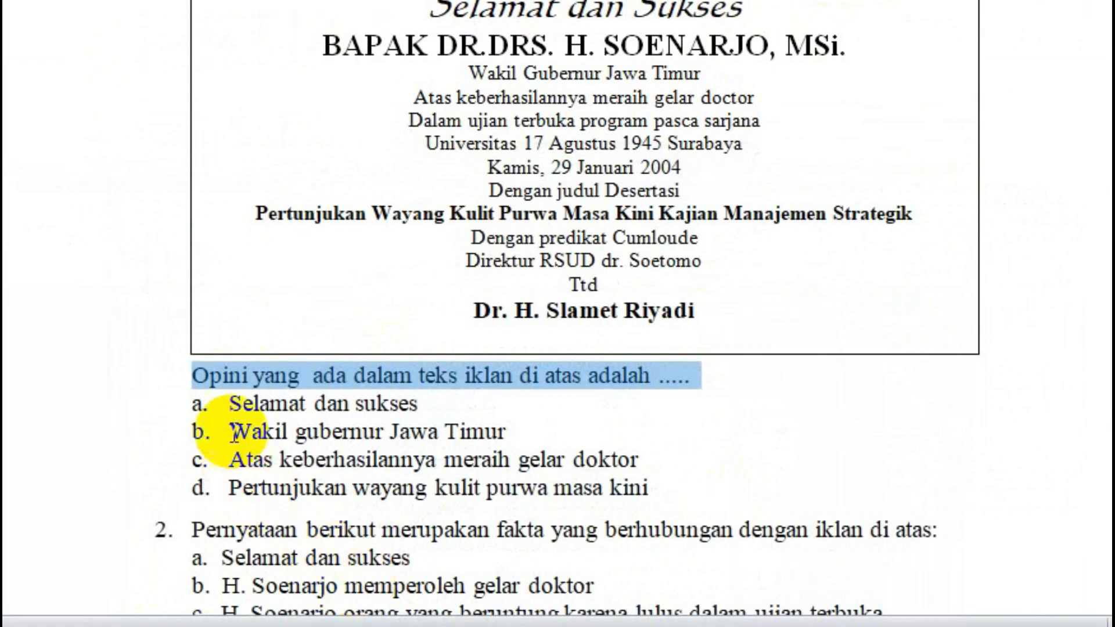
- Copy the four answers from Word, "Selamat dan sukses" through "Pertunjukan wayang kulit purwa masa kini", into the question as options a to d
{"action": "left_click_drag", "start_coordinate": [228, 403], "coordinate": [674, 489]}
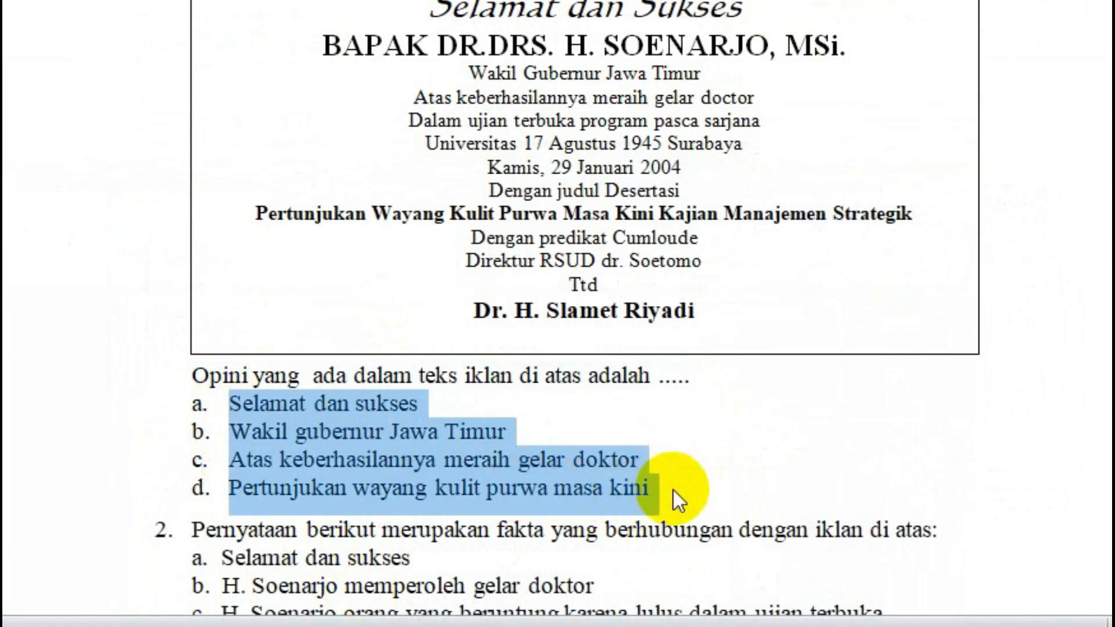
{"action": "left_click", "coordinate": [129, 626]}
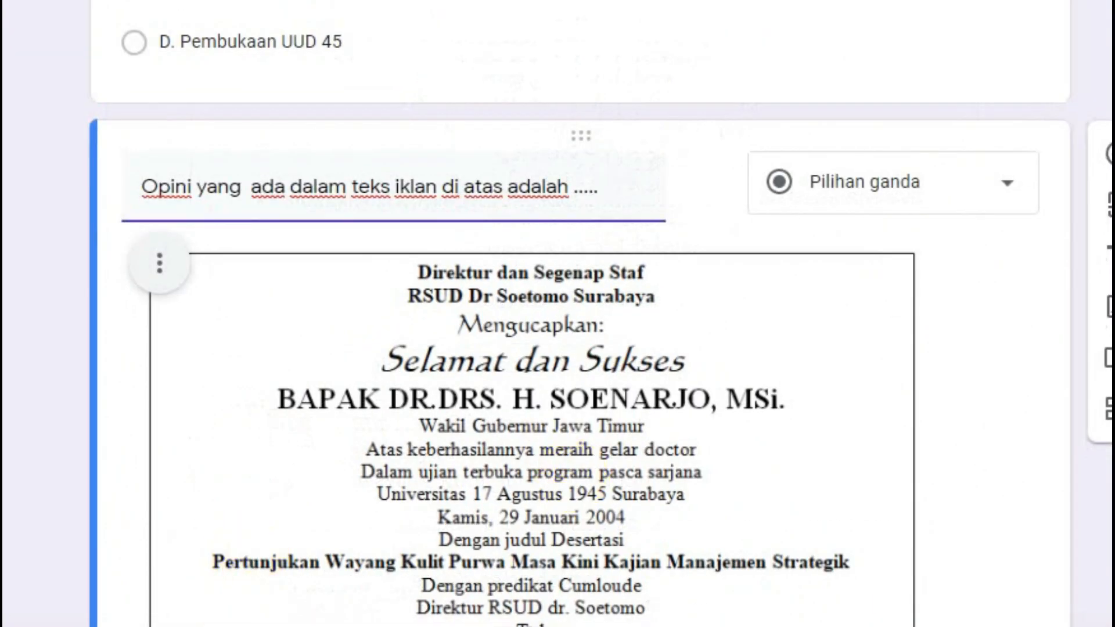
{"action": "scroll", "coordinate": [224, 423], "scroll_direction": "down", "scroll_amount": 6}
{"action": "left_click", "coordinate": [219, 424]}
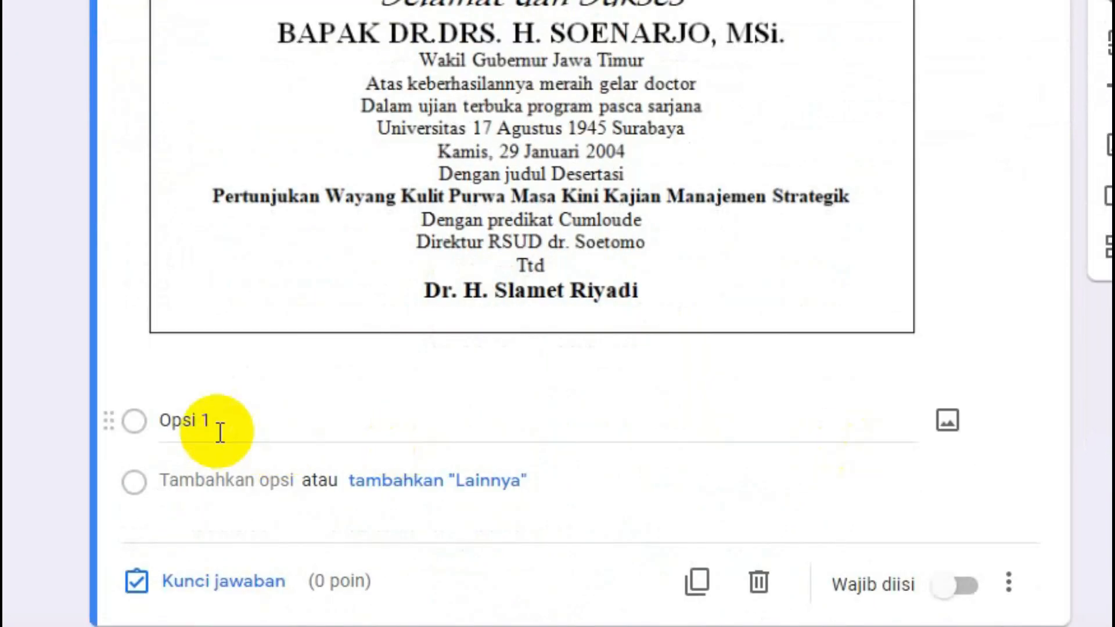
{"action": "type", "text": "a.\tSelamat dan sukses b.\tWakil gubernur Jawa Timur c.\tAtas keberhasilannya meraih gelar doktor d.\tPertunjukan wayang kulit purwa masa kini"}
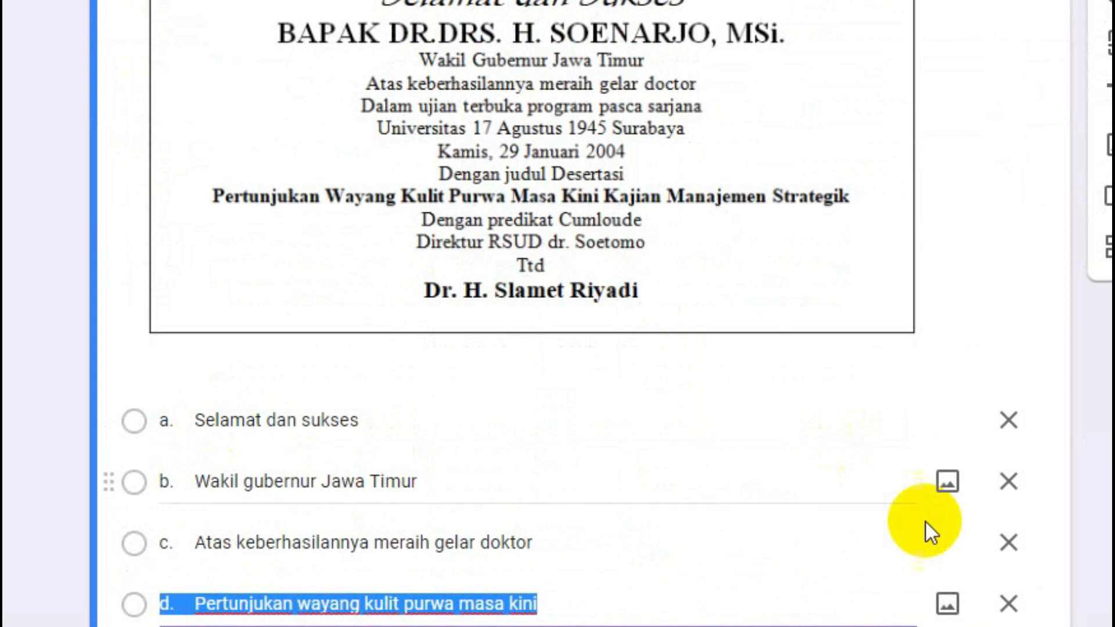
- Set the answer key to "a. Selamat dan sukses" with 1 point and finish the key
{"action": "scroll", "coordinate": [471, 466], "scroll_direction": "down", "scroll_amount": 3}
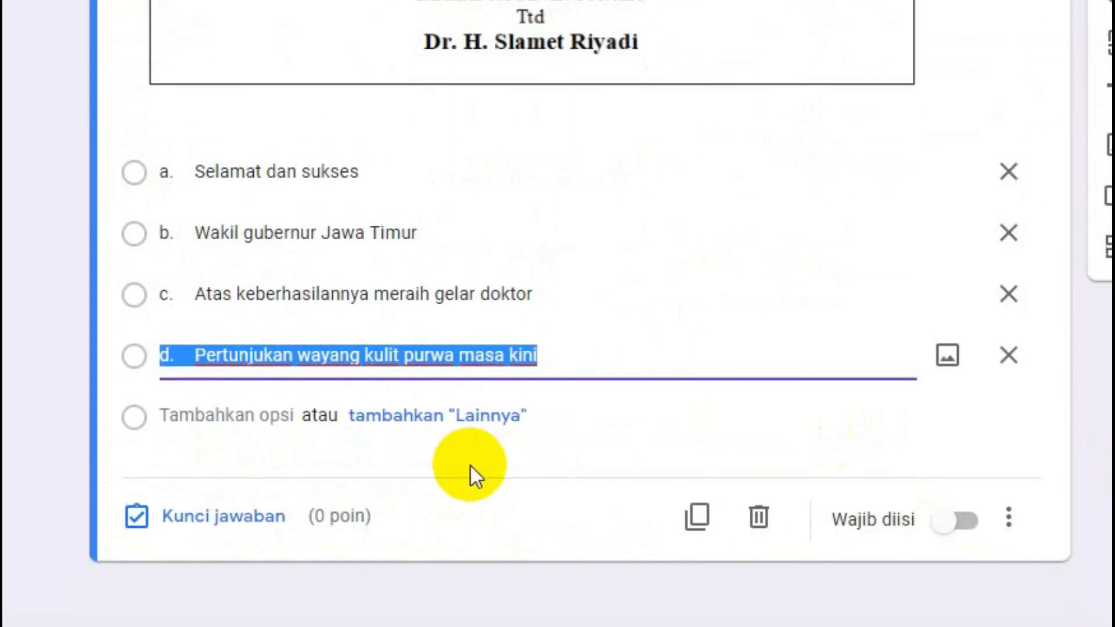
{"action": "left_click", "coordinate": [251, 517]}
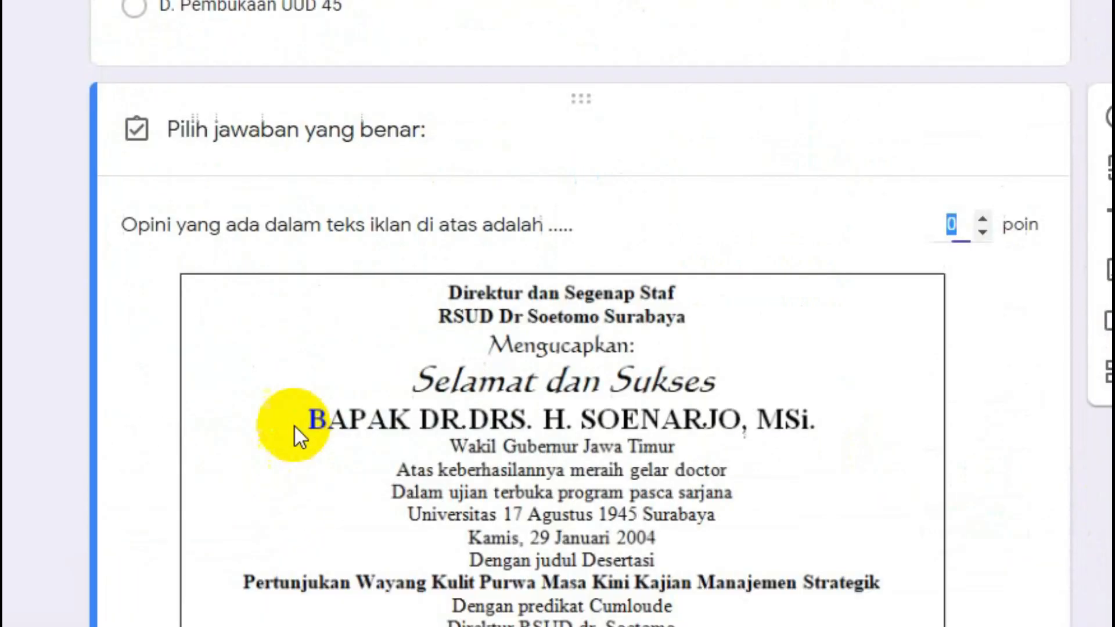
{"action": "scroll", "coordinate": [783, 366], "scroll_direction": "down", "scroll_amount": 9}
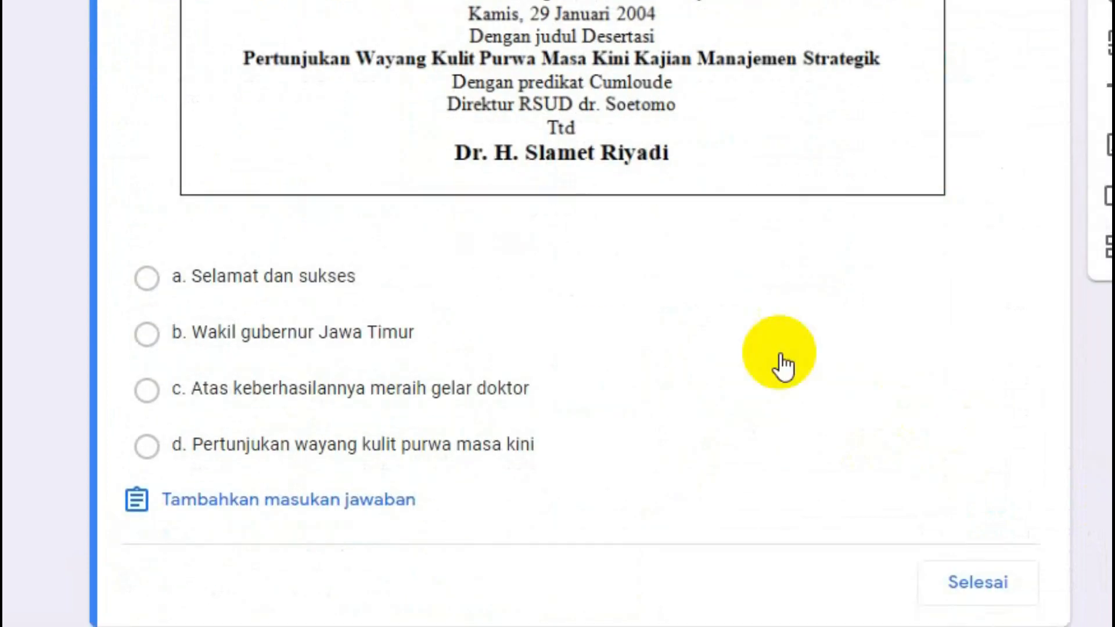
{"action": "left_click", "coordinate": [218, 281]}
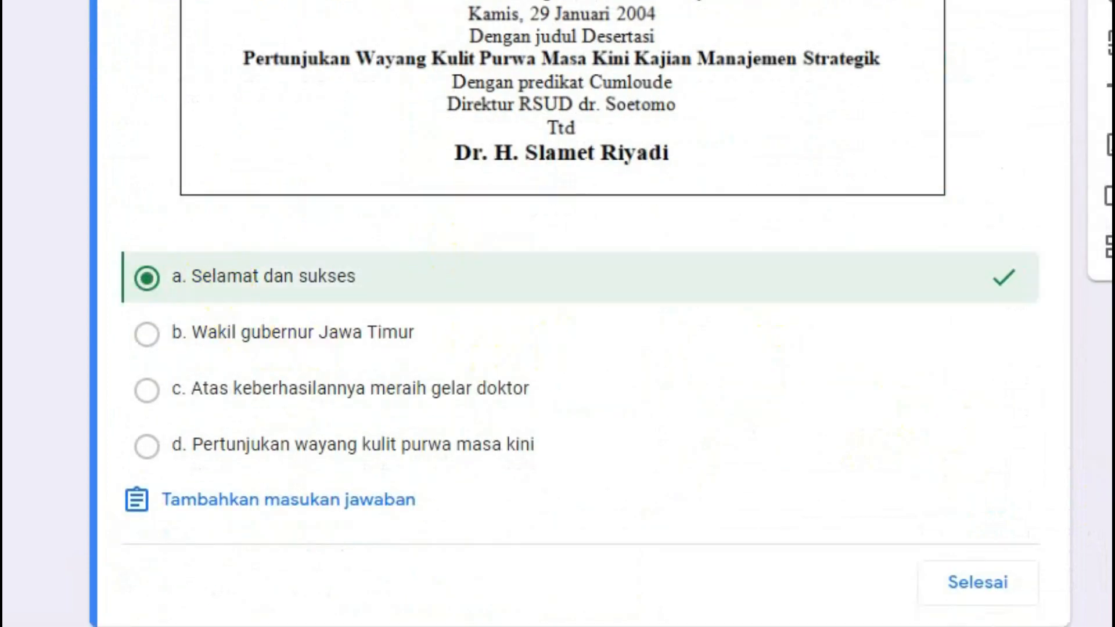
{"action": "scroll", "coordinate": [557, 314], "scroll_direction": "up", "scroll_amount": 4}
{"action": "scroll", "coordinate": [558, 314], "scroll_direction": "down", "scroll_amount": 3}
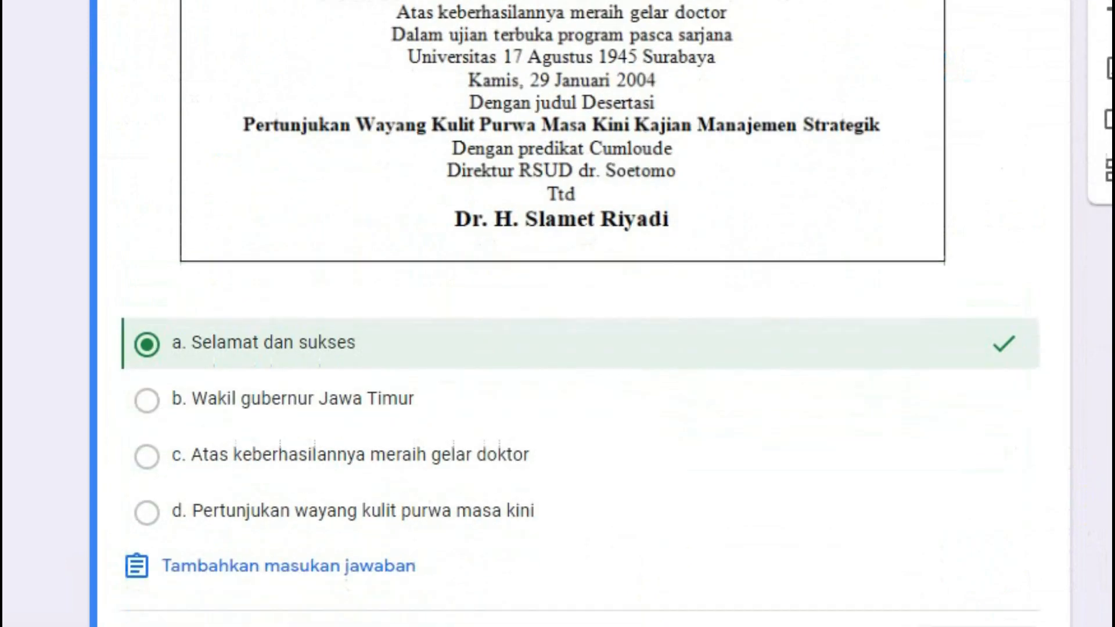
{"action": "scroll", "coordinate": [558, 314], "scroll_direction": "up", "scroll_amount": 5}
{"action": "left_click", "coordinate": [984, 60]}
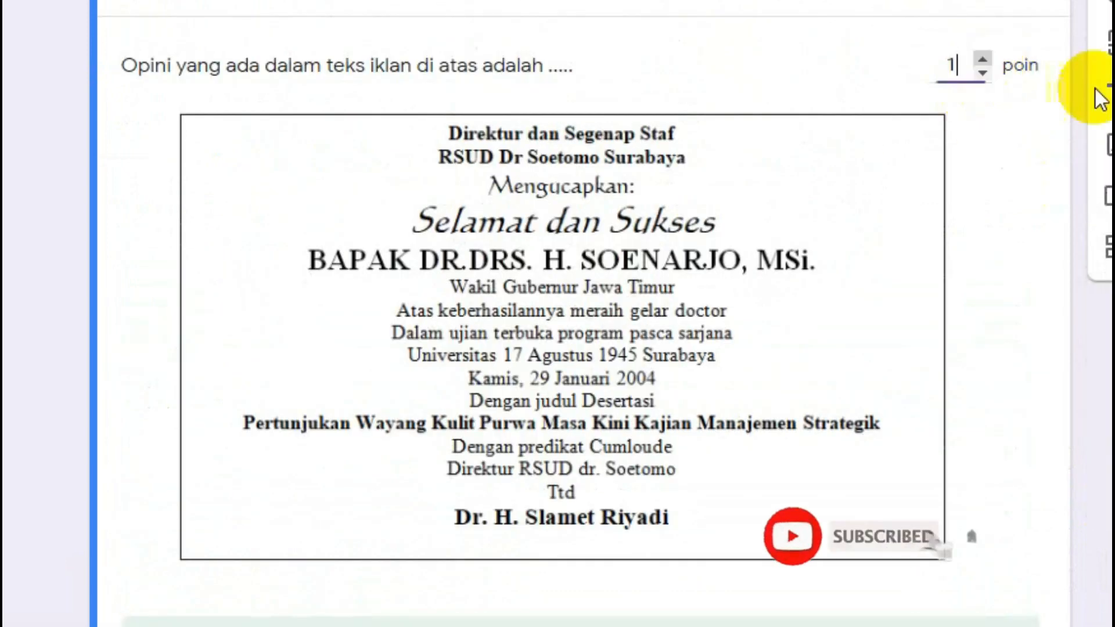
{"action": "scroll", "coordinate": [1045, 534], "scroll_direction": "down", "scroll_amount": 7}
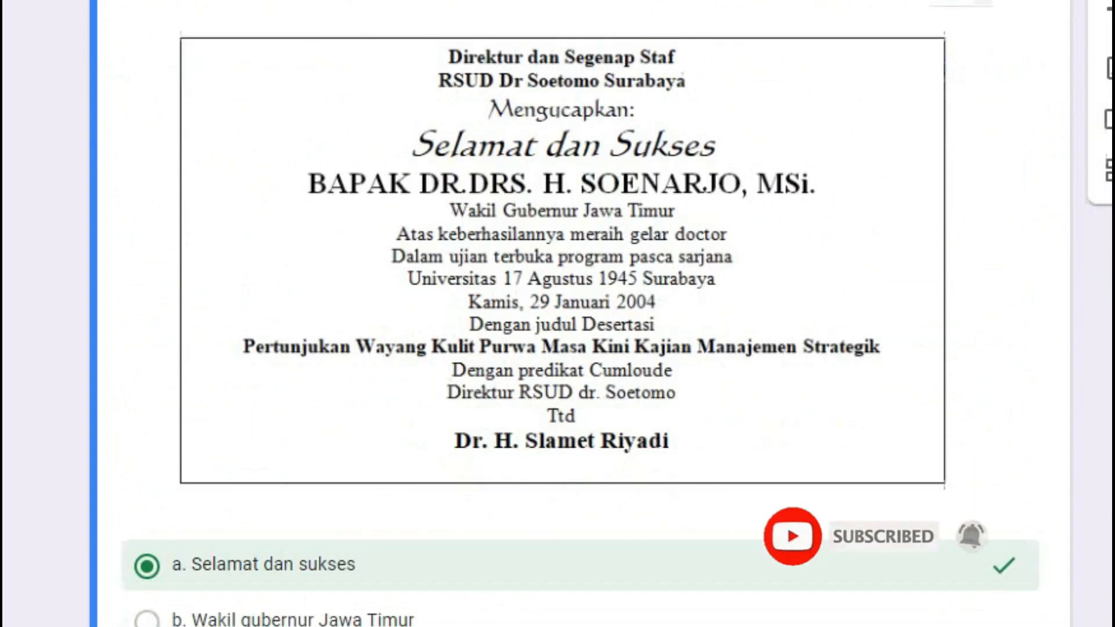
{"action": "left_click", "coordinate": [990, 525]}
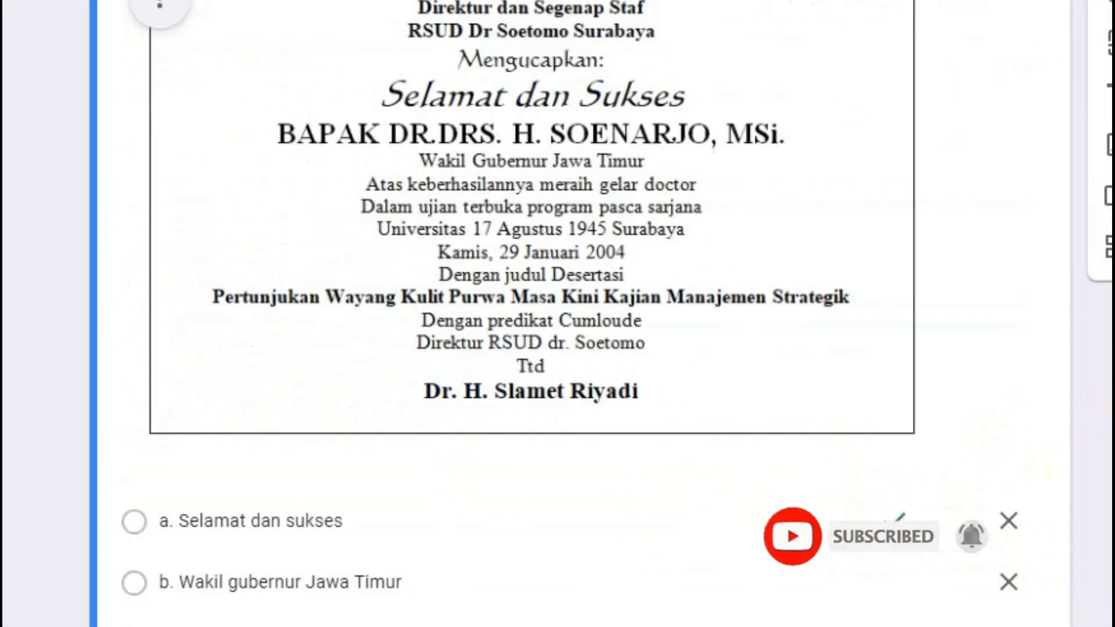
- Review the form's questions from the section 2 heading down to the new advertisement question
{"action": "scroll", "coordinate": [557, 314], "scroll_direction": "up", "scroll_amount": 10}
{"action": "scroll", "coordinate": [558, 314], "scroll_direction": "up", "scroll_amount": 15}
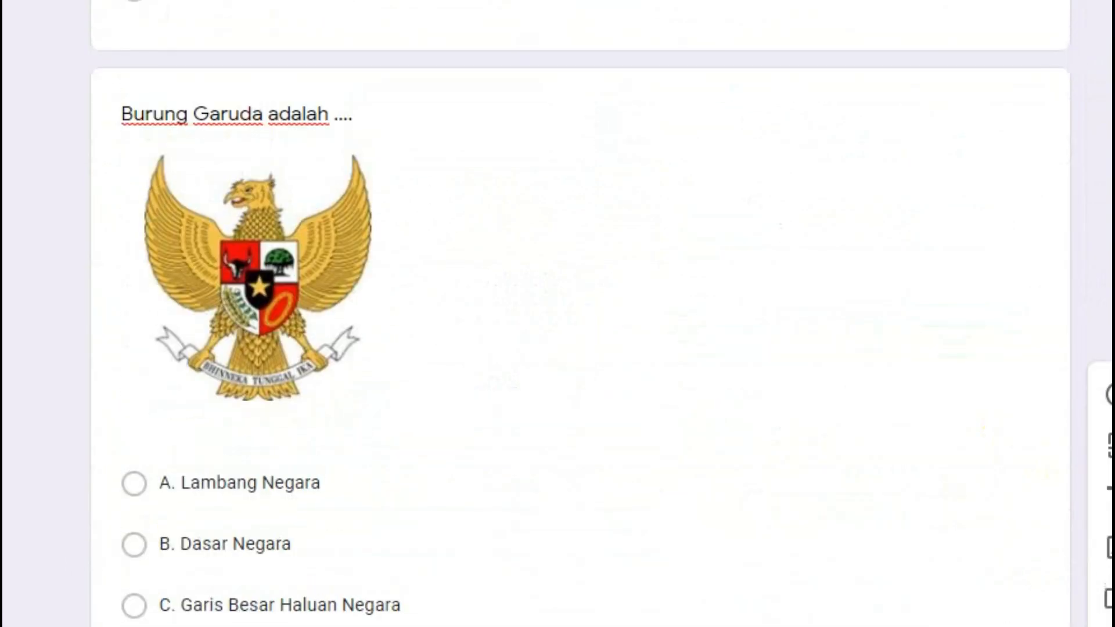
{"action": "scroll", "coordinate": [558, 314], "scroll_direction": "up", "scroll_amount": 2}
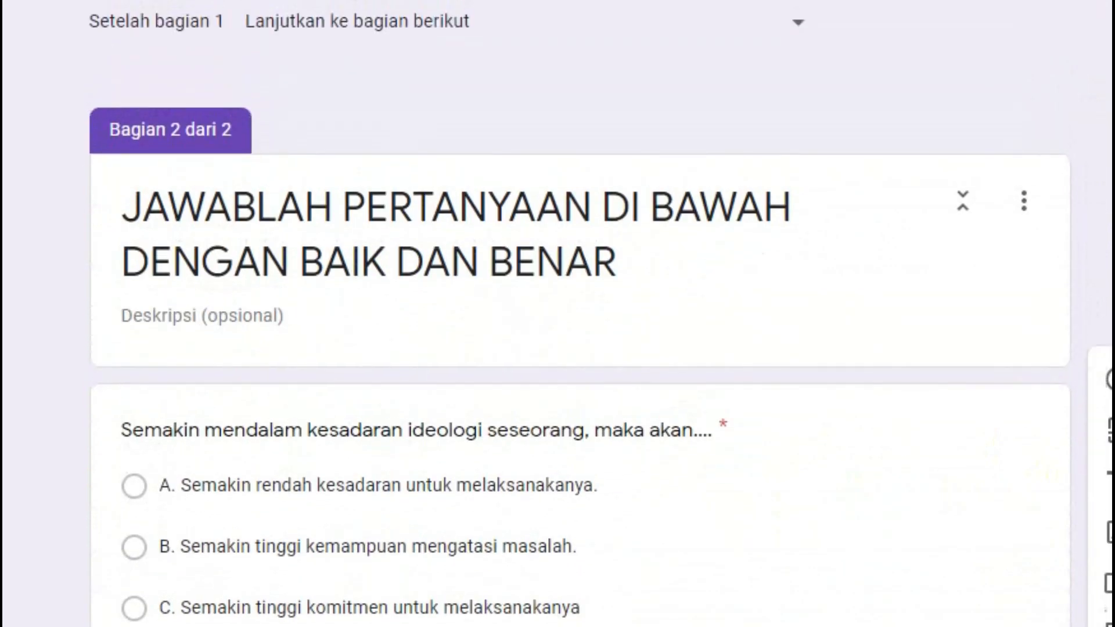
{"action": "scroll", "coordinate": [558, 314], "scroll_direction": "down", "scroll_amount": 20}
{"action": "scroll", "coordinate": [558, 314], "scroll_direction": "down", "scroll_amount": 8}
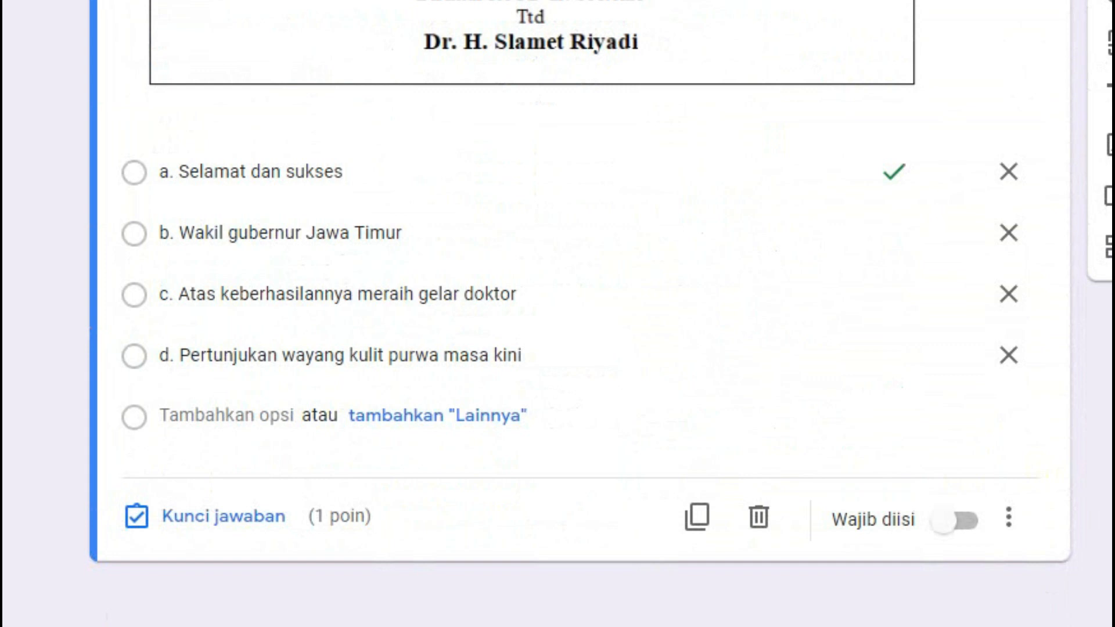
- Make both the advertisement question and the Garuda emblem question required
{"action": "left_click", "coordinate": [949, 531]}
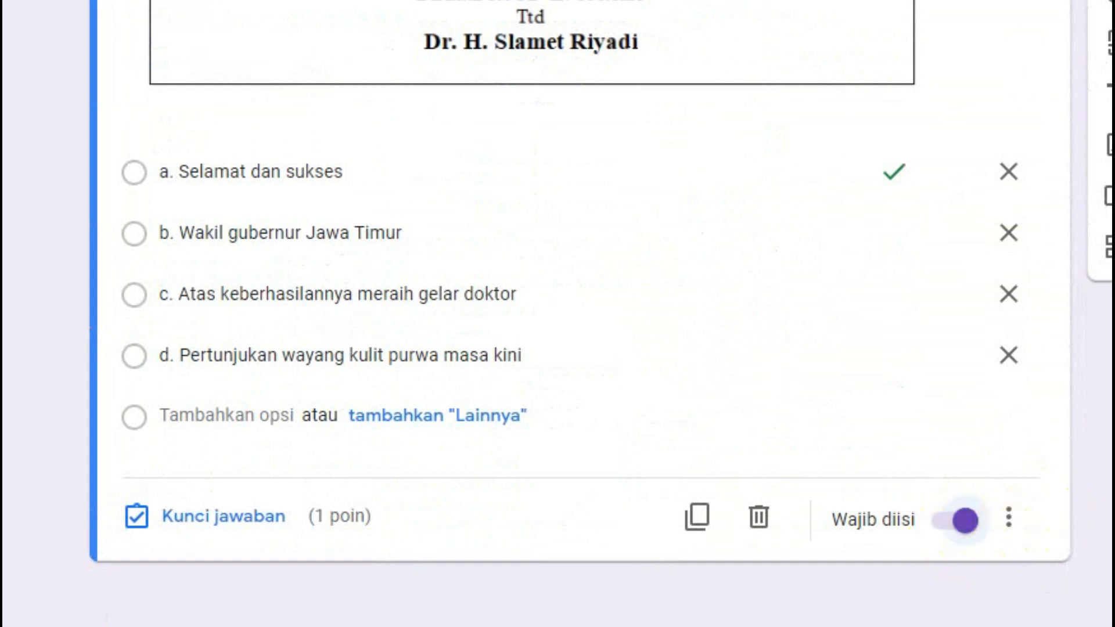
{"action": "scroll", "coordinate": [840, 346], "scroll_direction": "up", "scroll_amount": 20}
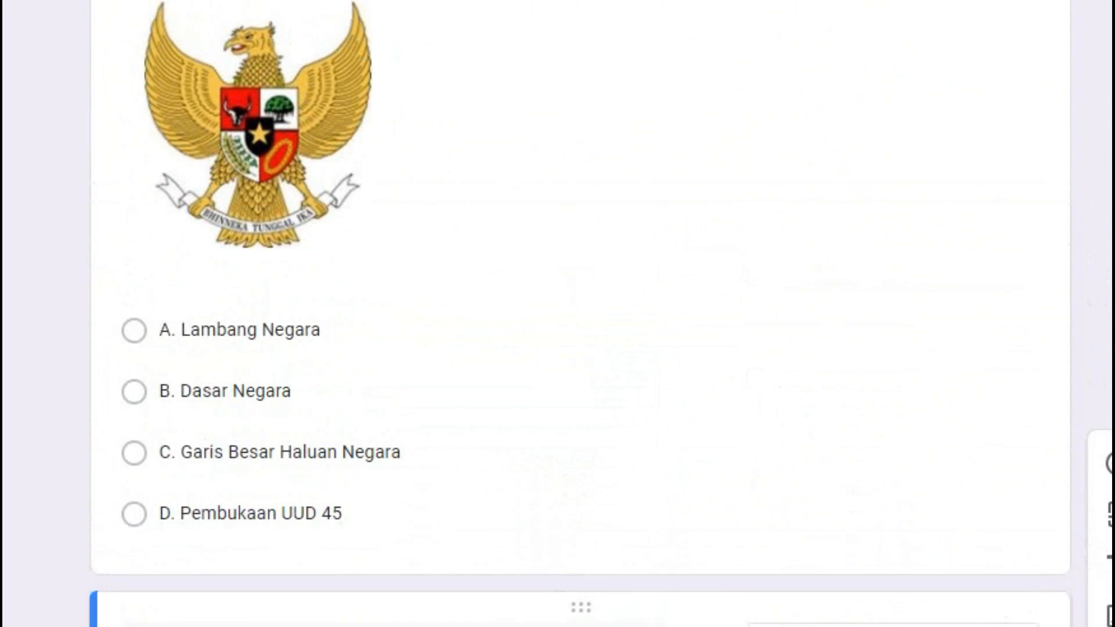
{"action": "left_click", "coordinate": [692, 383]}
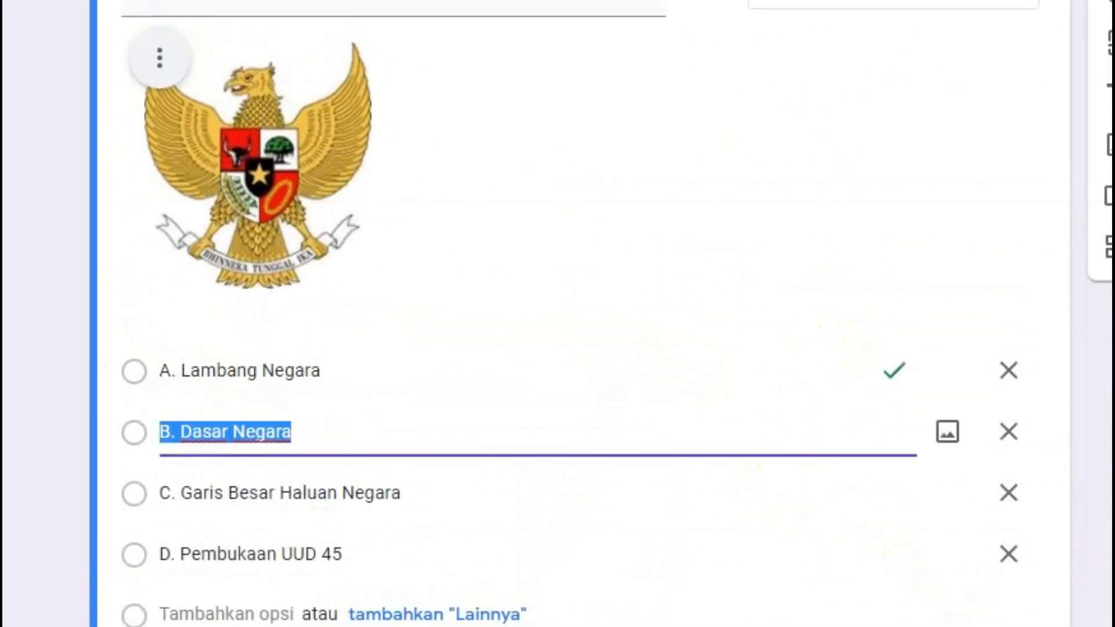
{"action": "scroll", "coordinate": [896, 373], "scroll_direction": "down", "scroll_amount": 6}
{"action": "left_click", "coordinate": [954, 366]}
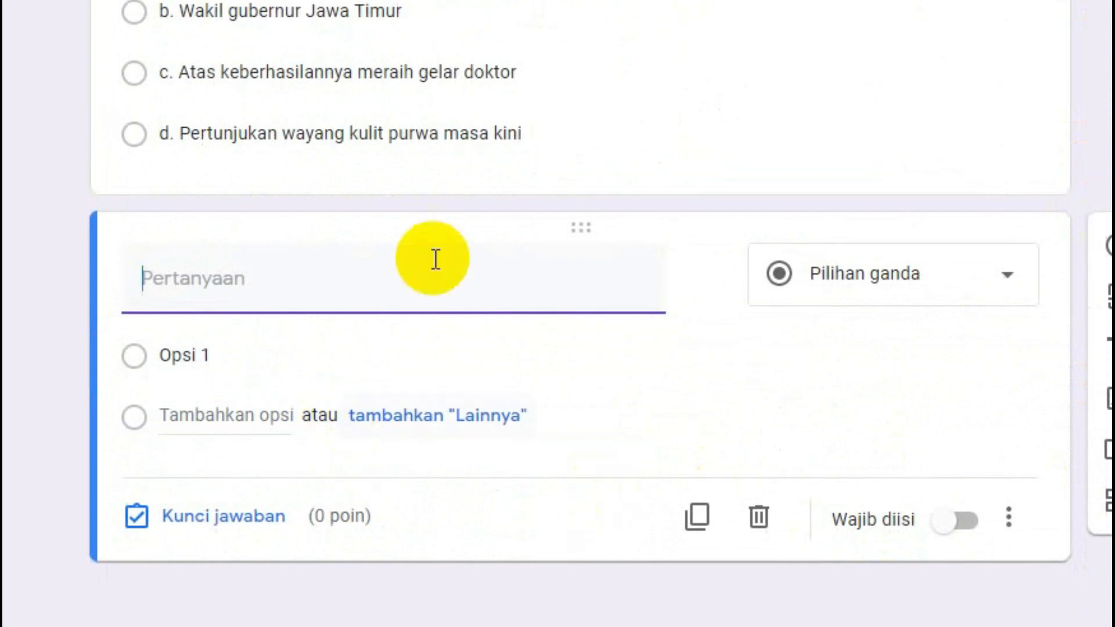
- Insert the Tut Wuri Handayani logo image into the new blank question by uploading it from the computer
{"action": "left_click", "coordinate": [340, 276]}
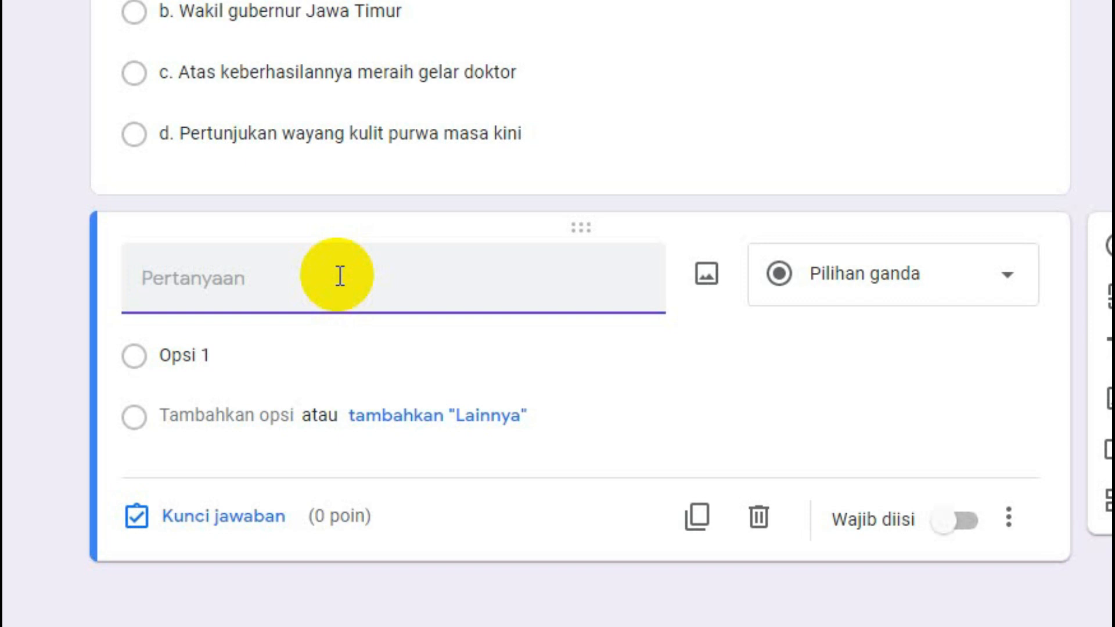
{"action": "left_click", "coordinate": [706, 275]}
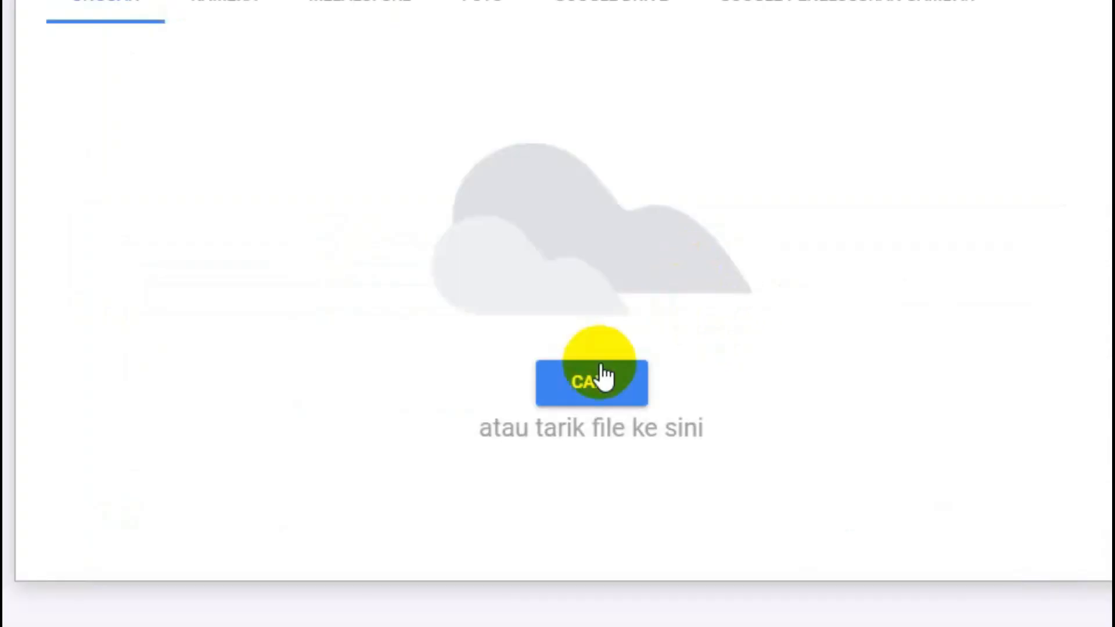
{"action": "left_click", "coordinate": [600, 377]}
{"action": "left_click", "coordinate": [745, 450]}
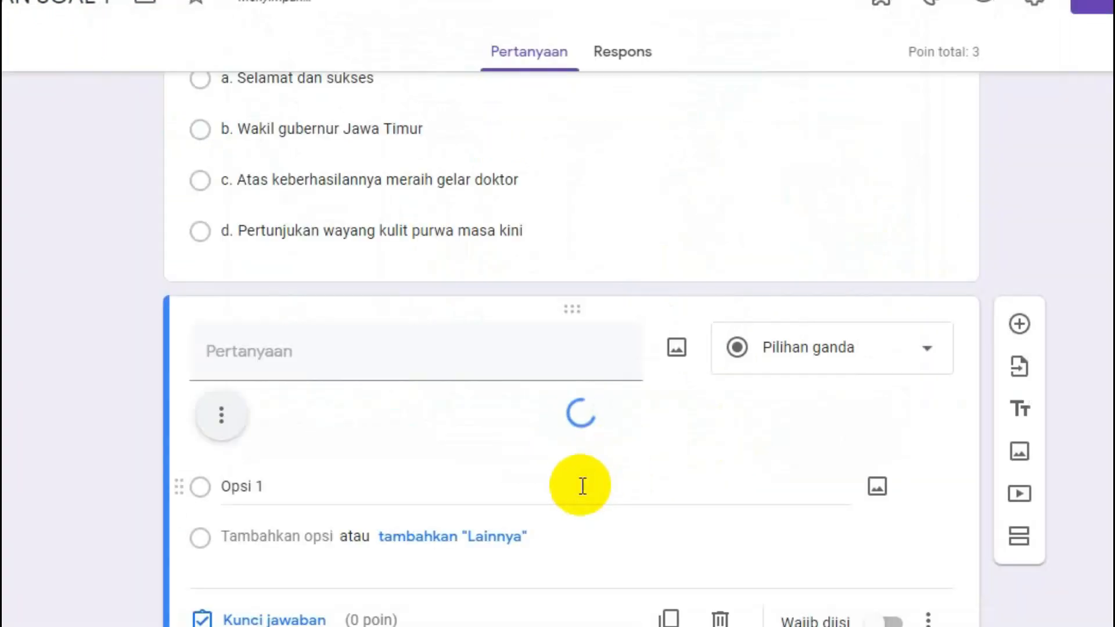
{"action": "scroll", "coordinate": [572, 349], "scroll_direction": "down", "scroll_amount": 5}
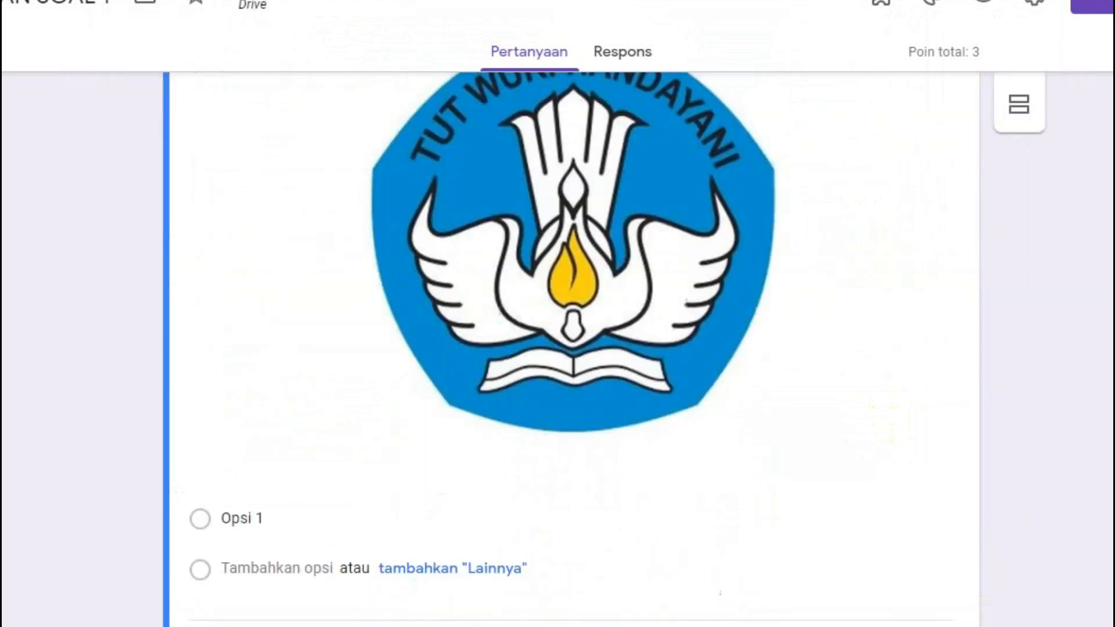
{"action": "scroll", "coordinate": [572, 348], "scroll_direction": "up", "scroll_amount": 3}
{"action": "scroll", "coordinate": [571, 348], "scroll_direction": "down", "scroll_amount": 4}
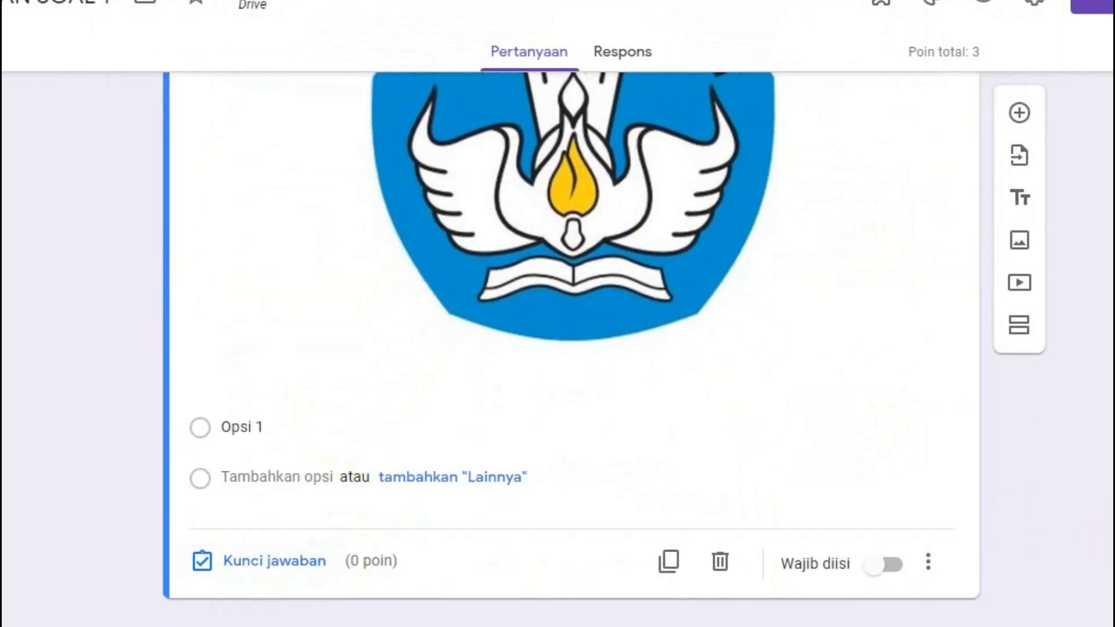
- Change the logo question's type to "Jawaban singkat"
{"action": "scroll", "coordinate": [816, 189], "scroll_direction": "up", "scroll_amount": 6}
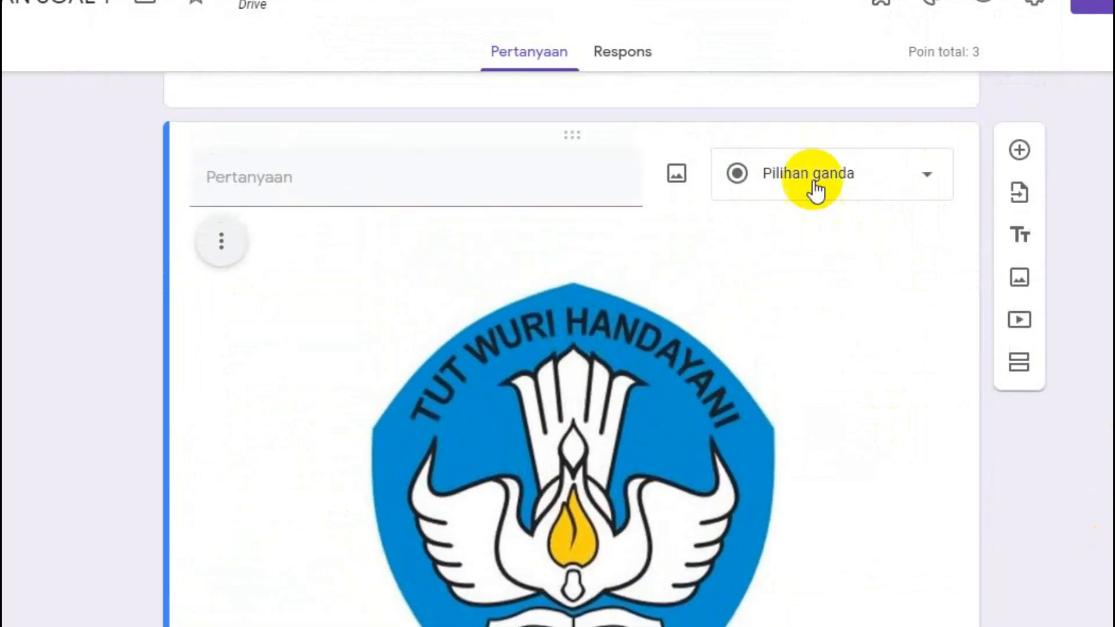
{"action": "left_click", "coordinate": [816, 188]}
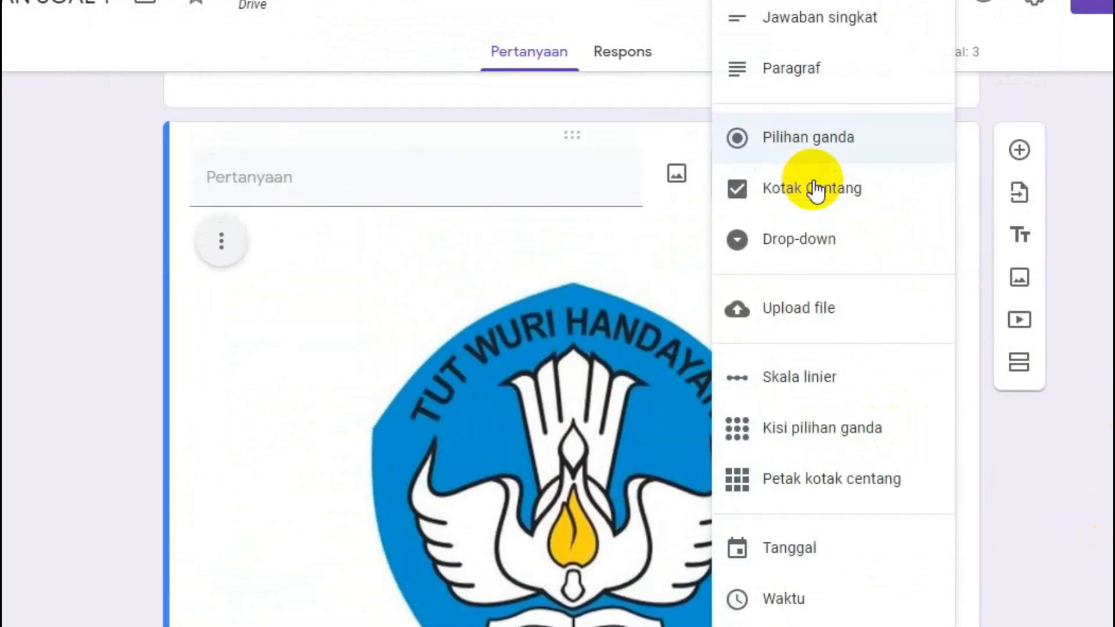
{"action": "left_click", "coordinate": [781, 29]}
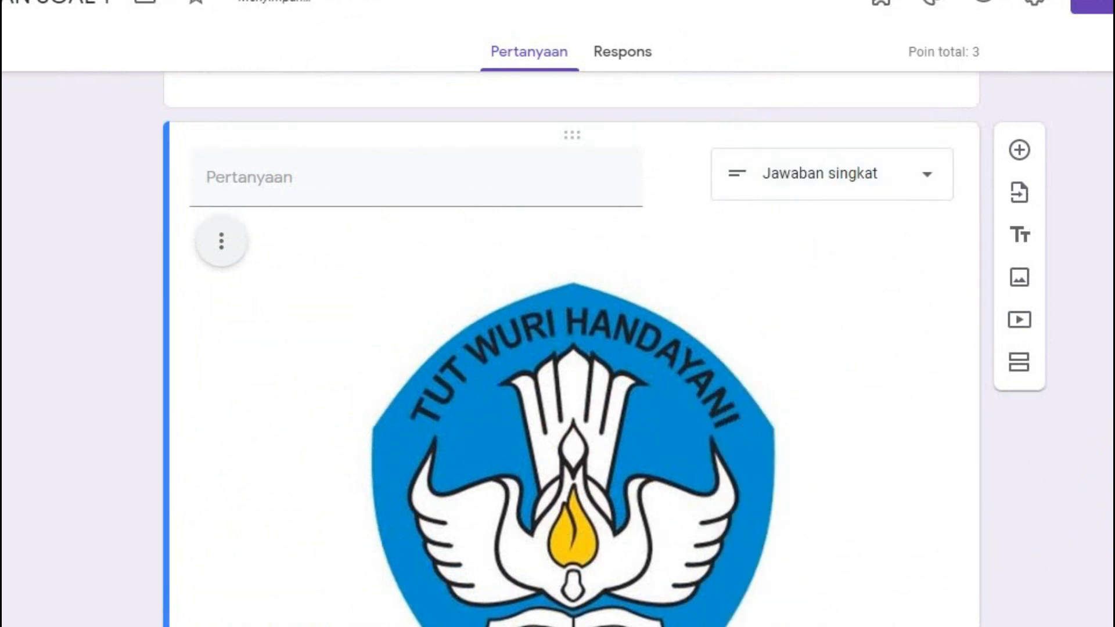
{"action": "scroll", "coordinate": [572, 348], "scroll_direction": "down", "scroll_amount": 3}
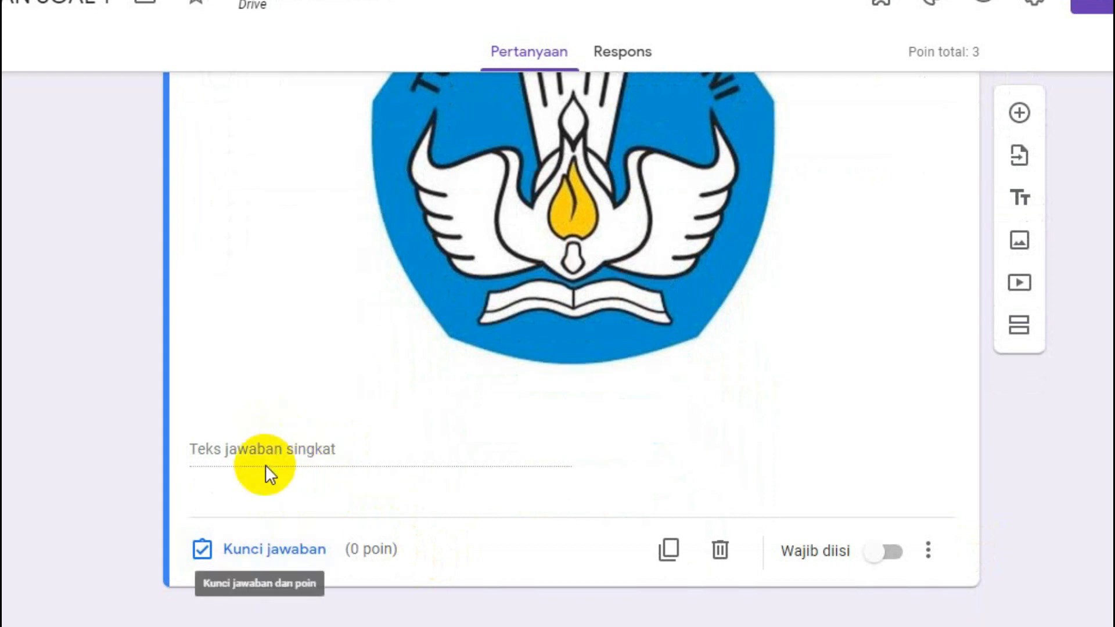
{"action": "left_click", "coordinate": [258, 552]}
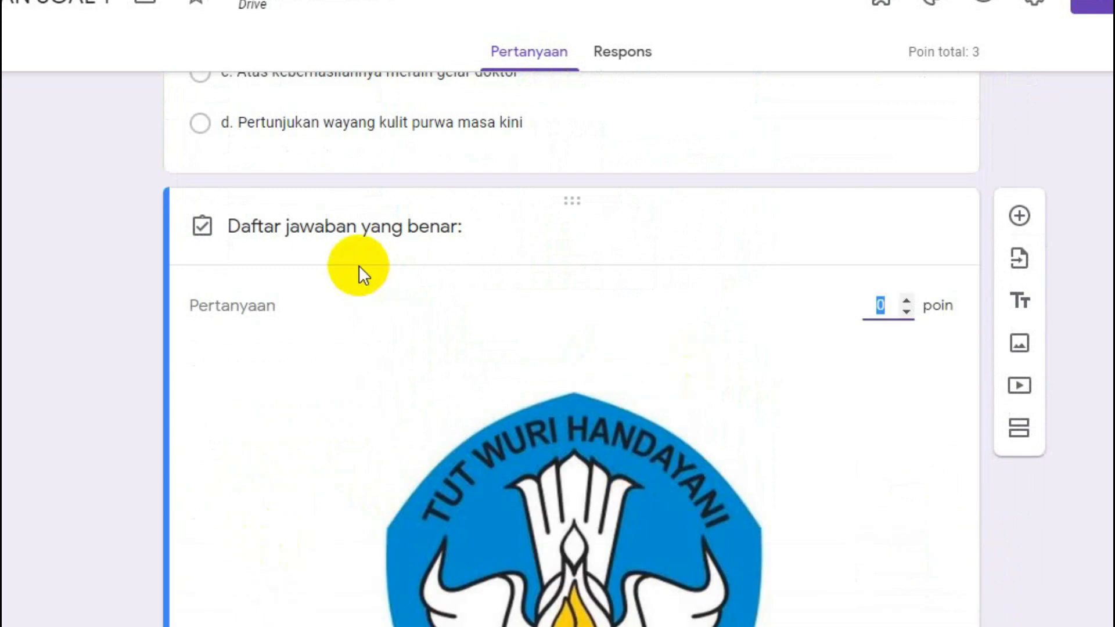
{"action": "left_click", "coordinate": [259, 305]}
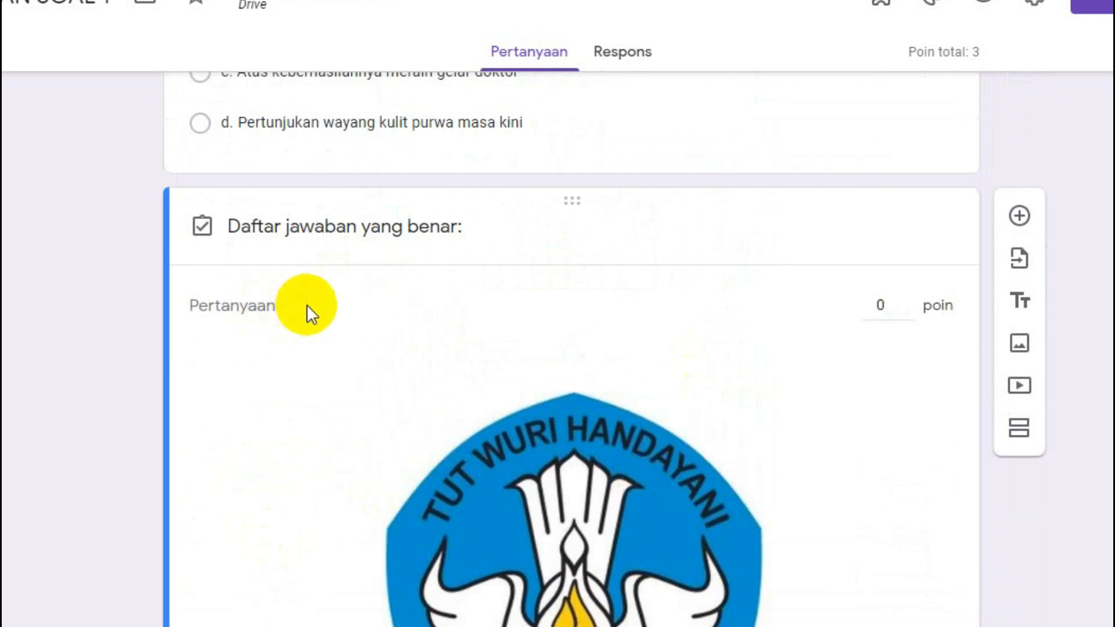
{"action": "scroll", "coordinate": [572, 348], "scroll_direction": "down", "scroll_amount": 5}
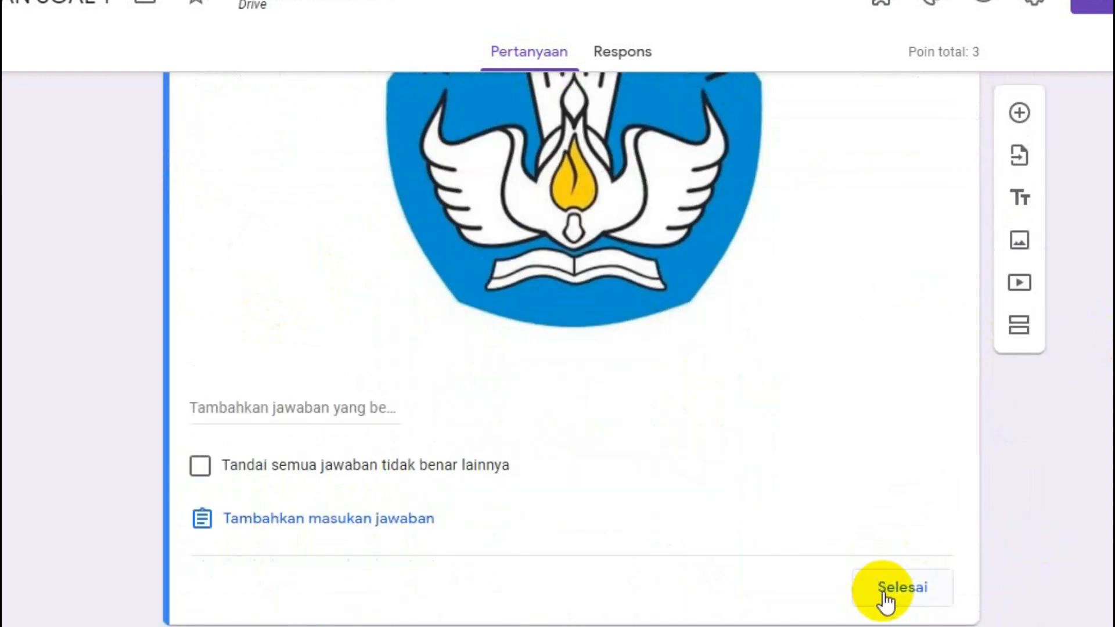
{"action": "left_click", "coordinate": [889, 593]}
- Title the logo question "Sebutkan Nama Logo di bawah ini :"
{"action": "left_click", "coordinate": [279, 96]}
{"action": "type", "text": "S"}
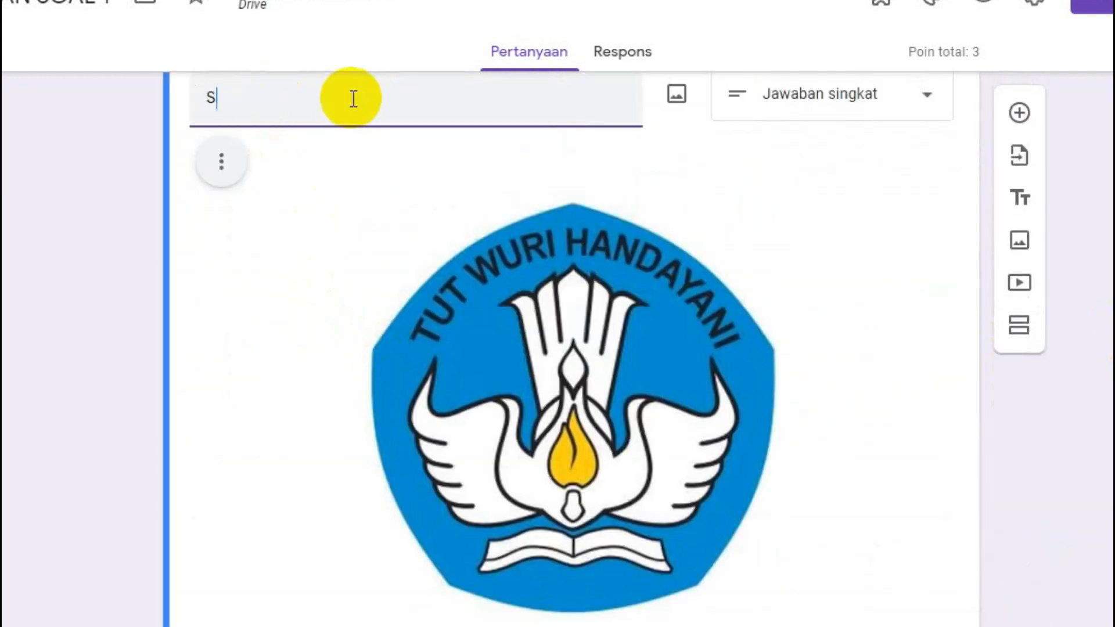
{"action": "type", "text": "ebutkan Nm"}
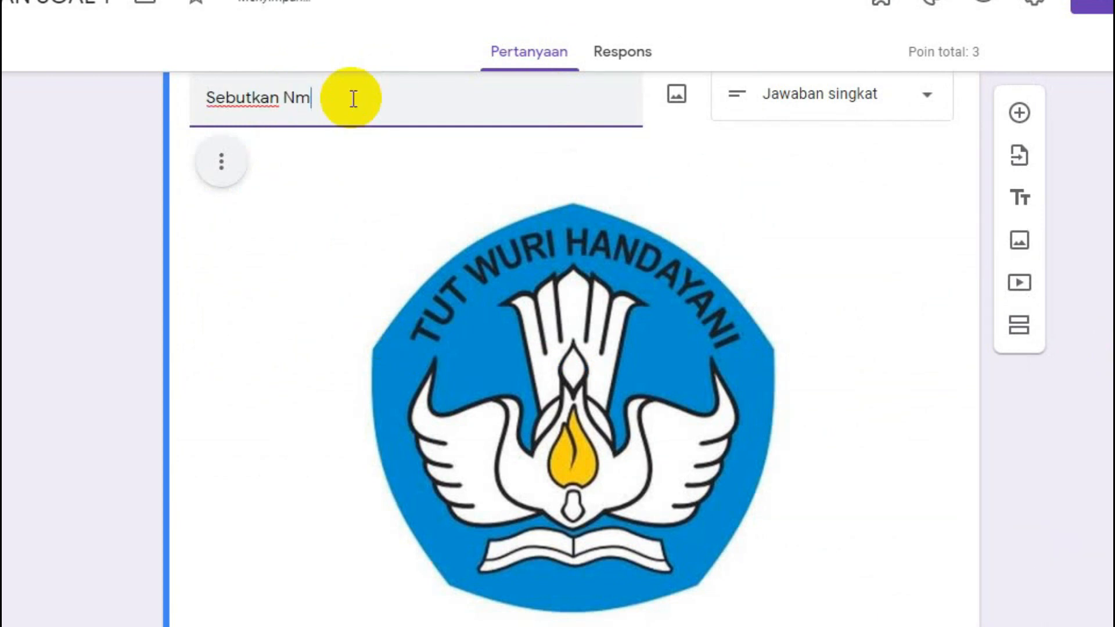
{"action": "key", "text": "BackSpace"}
{"action": "type", "text": "ama Logo di bawah ini :"}
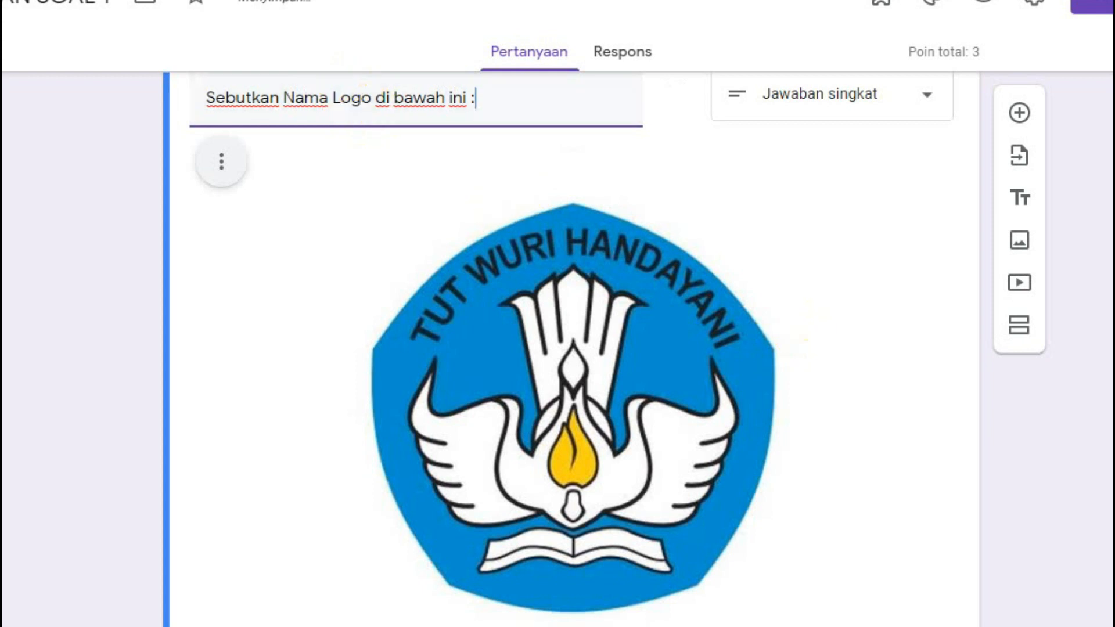
- Set the logo question's score to 1 point in its answer key and finish the key
{"action": "scroll", "coordinate": [572, 349], "scroll_direction": "down", "scroll_amount": 4}
{"action": "left_click", "coordinate": [283, 549]}
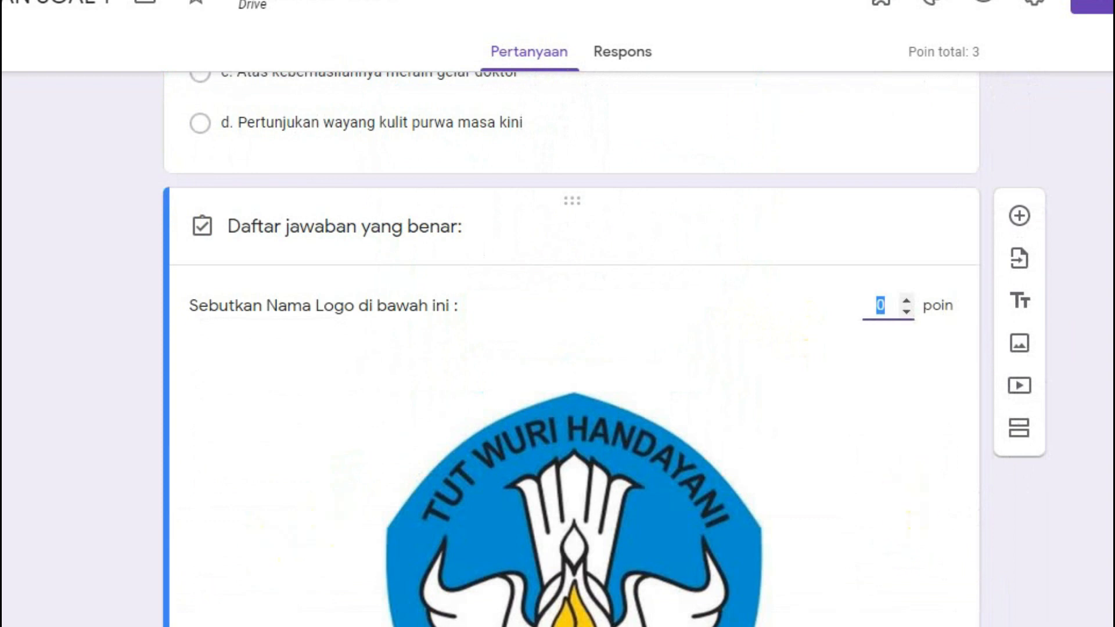
{"action": "left_click", "coordinate": [906, 302]}
{"action": "scroll", "coordinate": [392, 491], "scroll_direction": "down", "scroll_amount": 8}
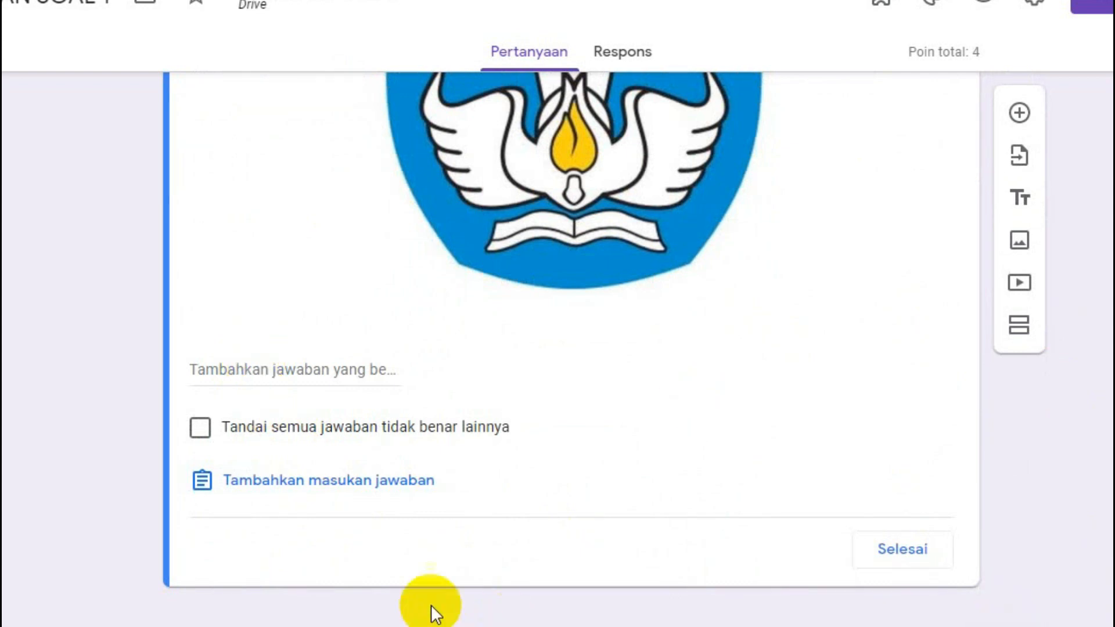
{"action": "scroll", "coordinate": [572, 348], "scroll_direction": "up", "scroll_amount": 9}
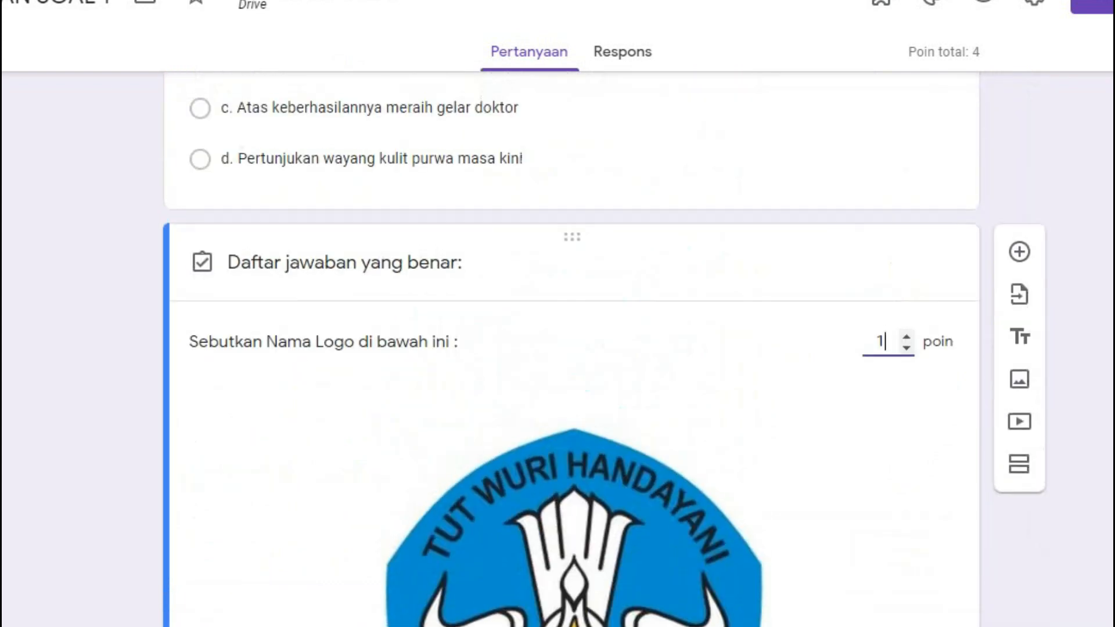
{"action": "scroll", "coordinate": [572, 349], "scroll_direction": "down", "scroll_amount": 9}
{"action": "left_click", "coordinate": [908, 557]}
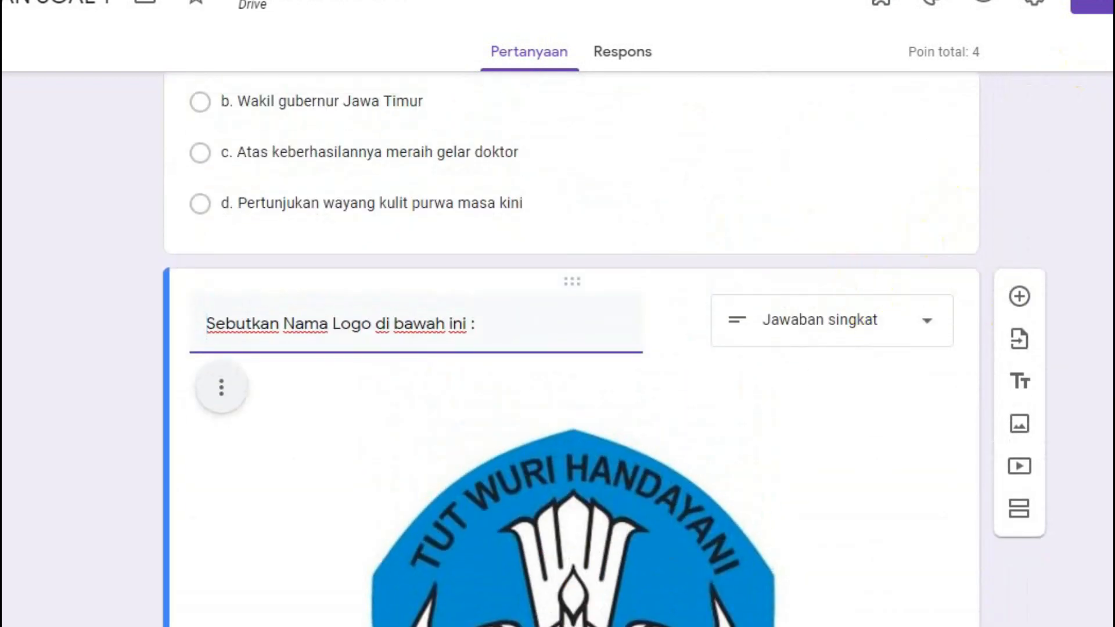
- Reopen the logo question's answer key and add "tutwurihandayani" as a correct answer
{"action": "scroll", "coordinate": [572, 349], "scroll_direction": "down", "scroll_amount": 6}
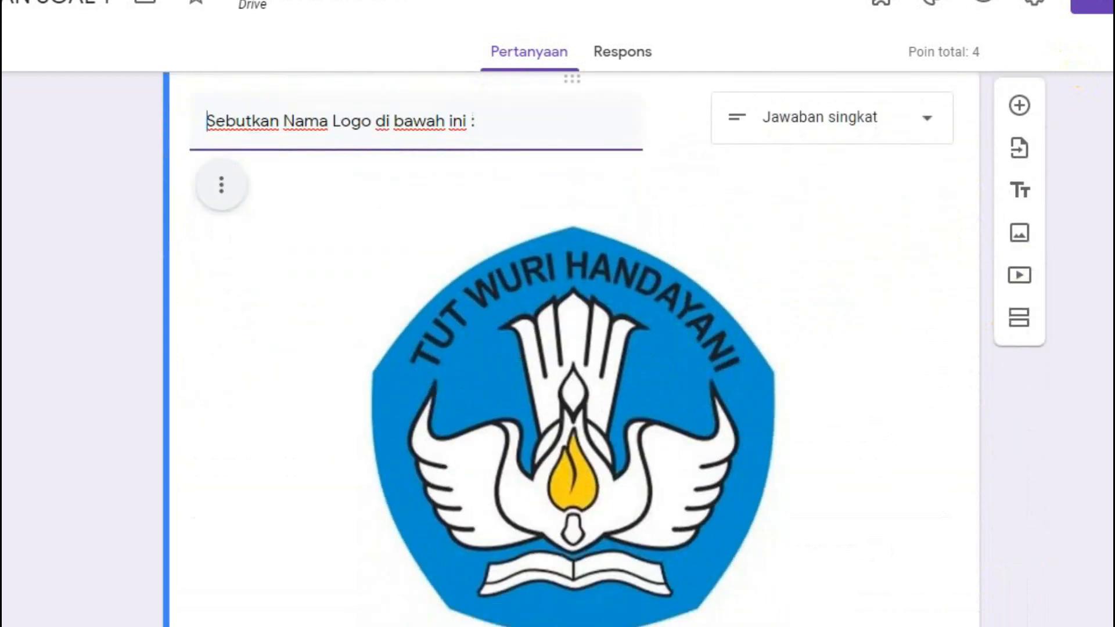
{"action": "scroll", "coordinate": [573, 349], "scroll_direction": "down", "scroll_amount": 2}
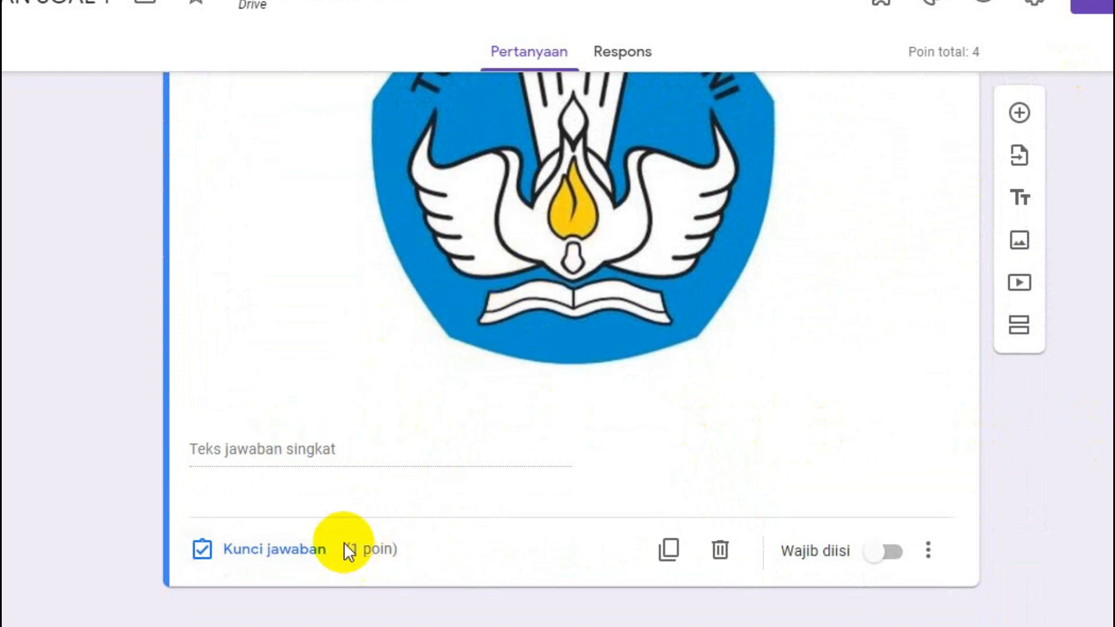
{"action": "left_click", "coordinate": [278, 549]}
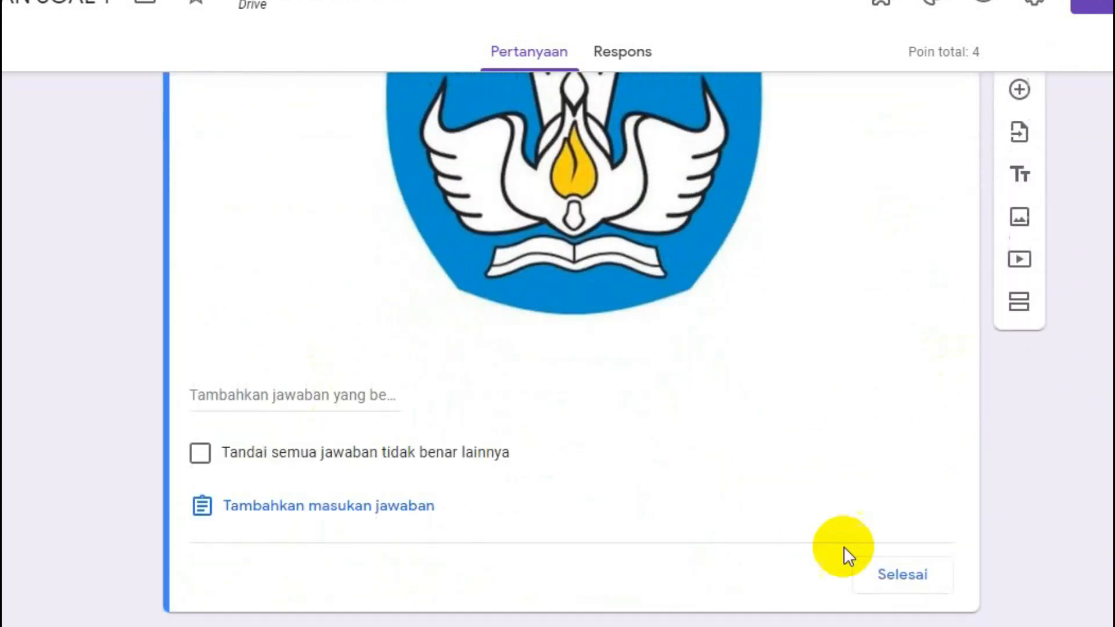
{"action": "left_click", "coordinate": [301, 400]}
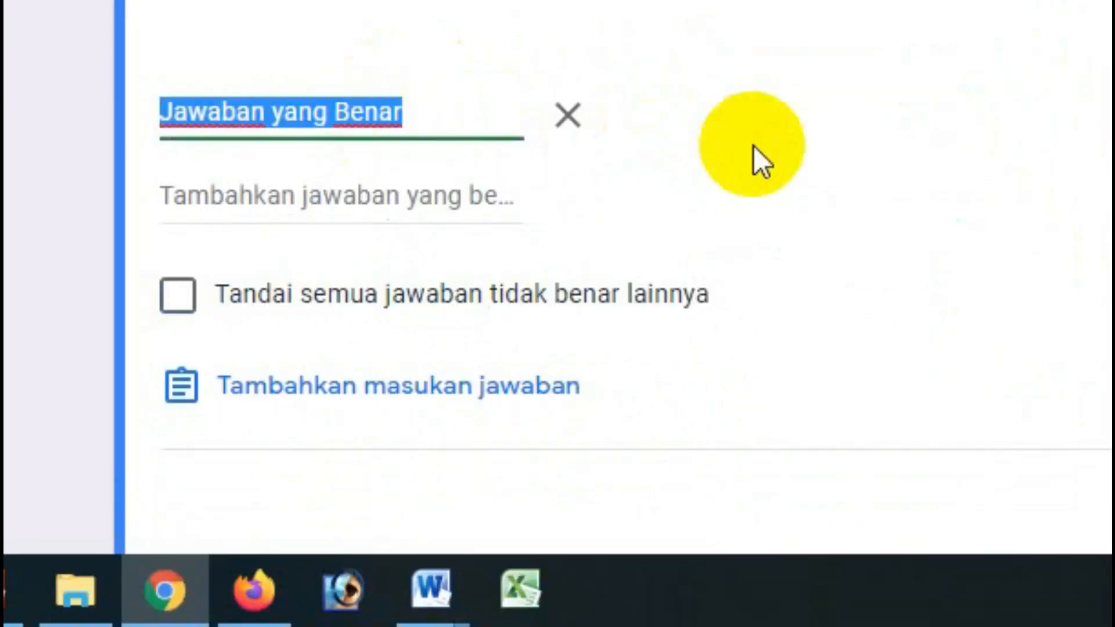
{"action": "type", "text": "tutwurihanday"}
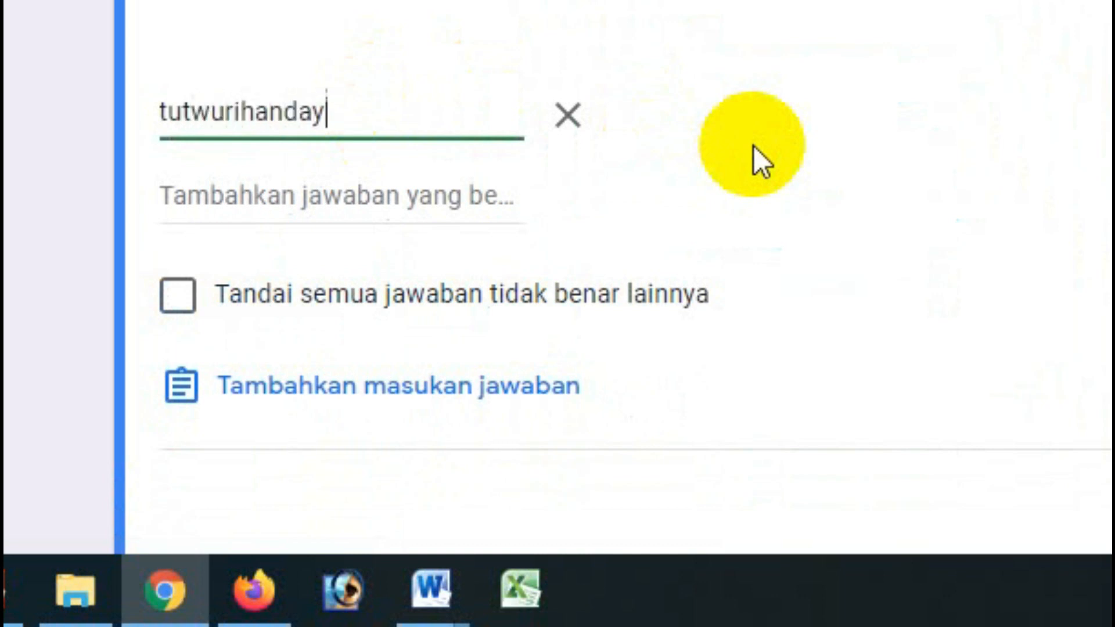
{"action": "type", "text": "ani"}
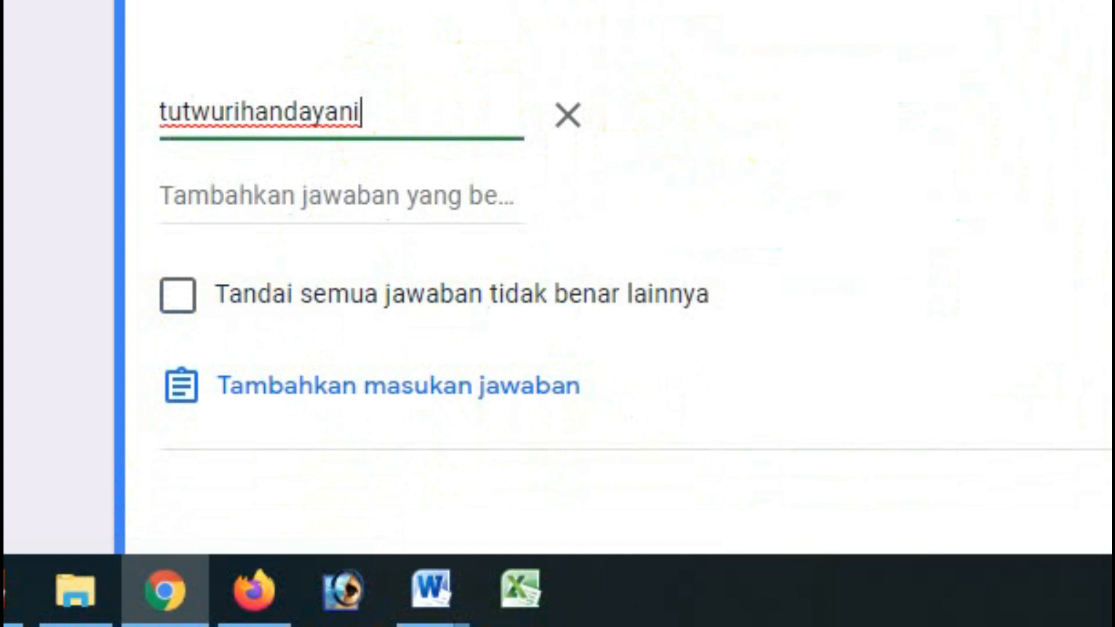
- Add the spaced spelling "tut wuri handayani" as a second correct answer for the logo question
{"action": "scroll", "coordinate": [618, 273], "scroll_direction": "up", "scroll_amount": 5}
{"action": "scroll", "coordinate": [619, 273], "scroll_direction": "up", "scroll_amount": 3}
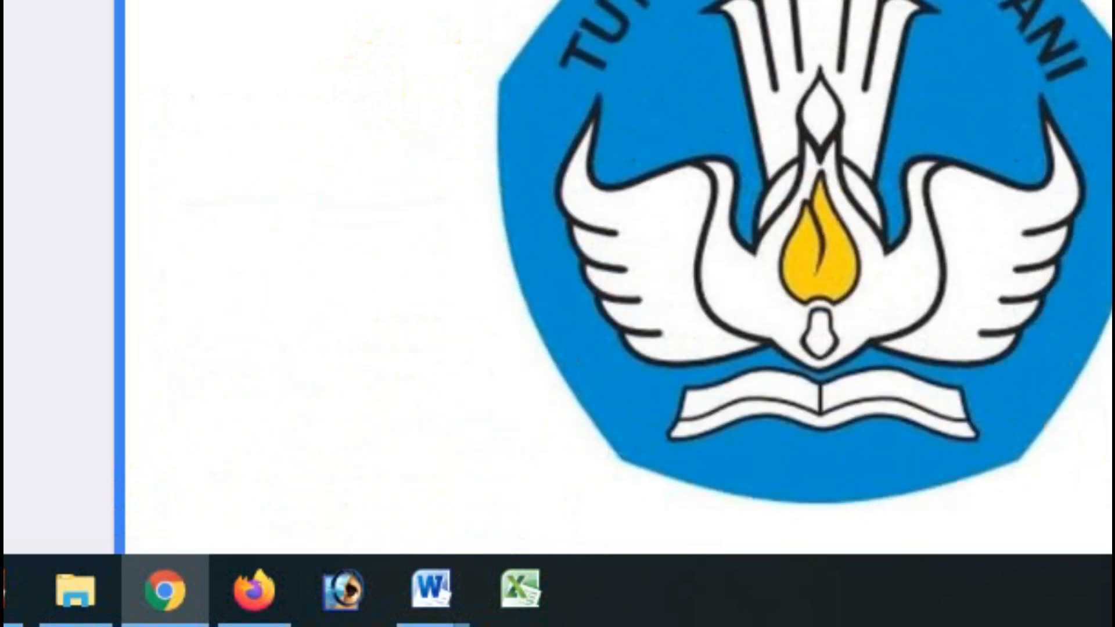
{"action": "scroll", "coordinate": [619, 273], "scroll_direction": "down", "scroll_amount": 3}
{"action": "scroll", "coordinate": [619, 273], "scroll_direction": "down", "scroll_amount": 1}
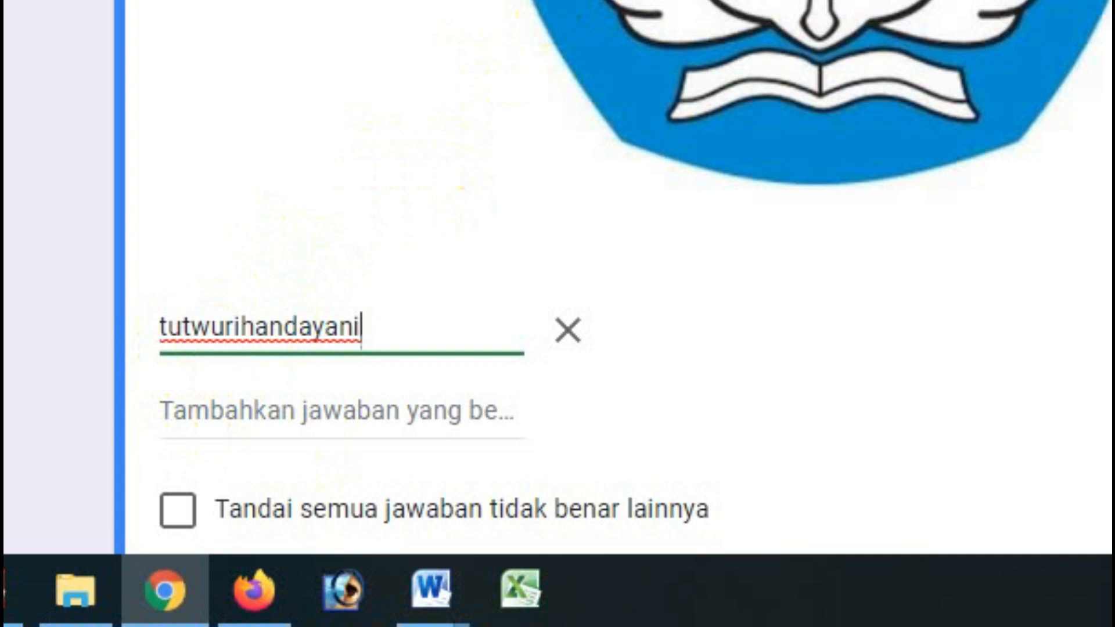
{"action": "left_click", "coordinate": [325, 414]}
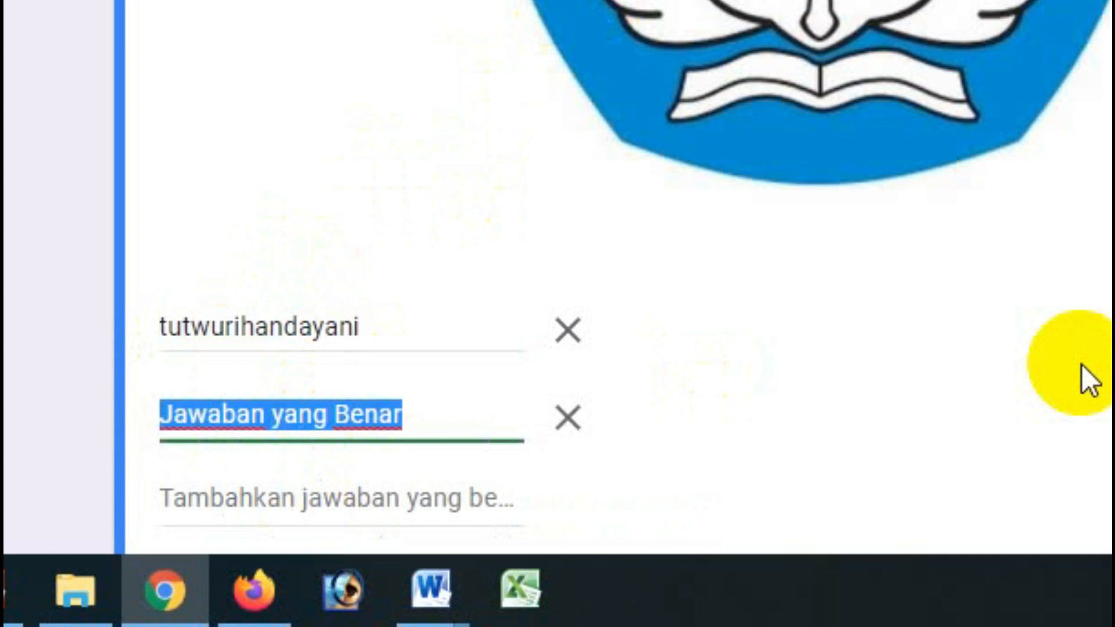
{"action": "type", "text": "tut wuri handa"}
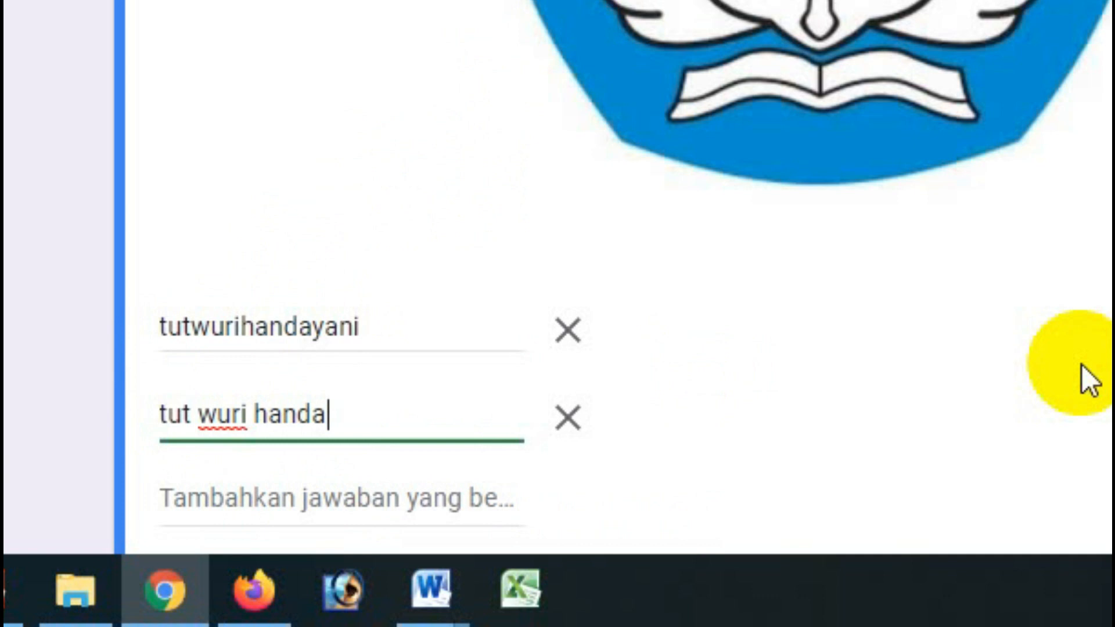
{"action": "type", "text": "yani"}
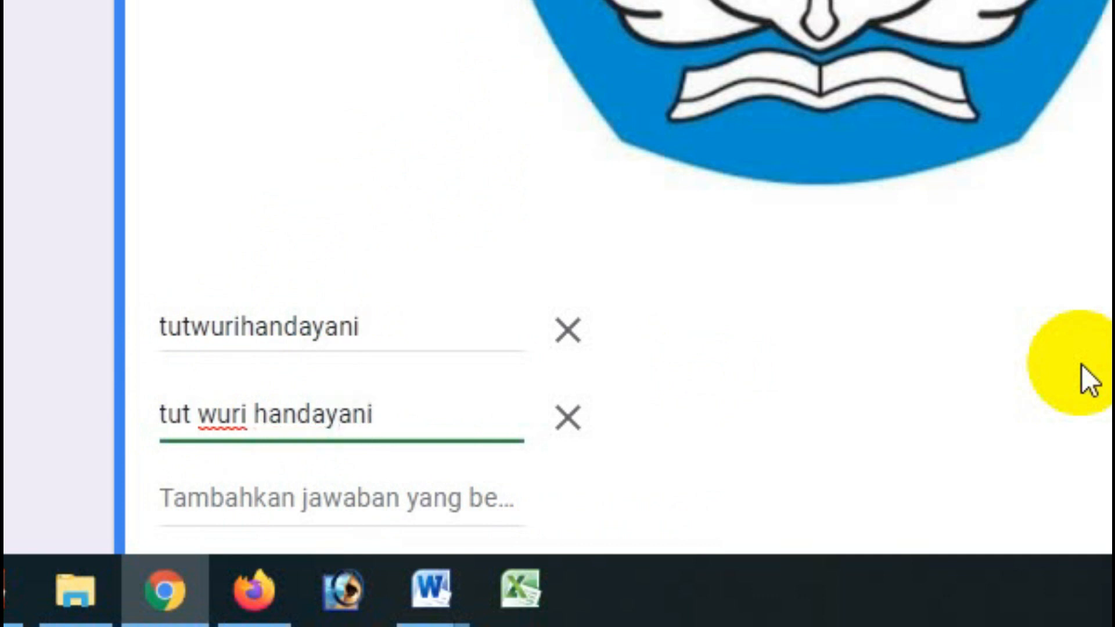
{"action": "scroll", "coordinate": [1082, 364], "scroll_direction": "down", "scroll_amount": 5}
{"action": "scroll", "coordinate": [616, 278], "scroll_direction": "up", "scroll_amount": 5}
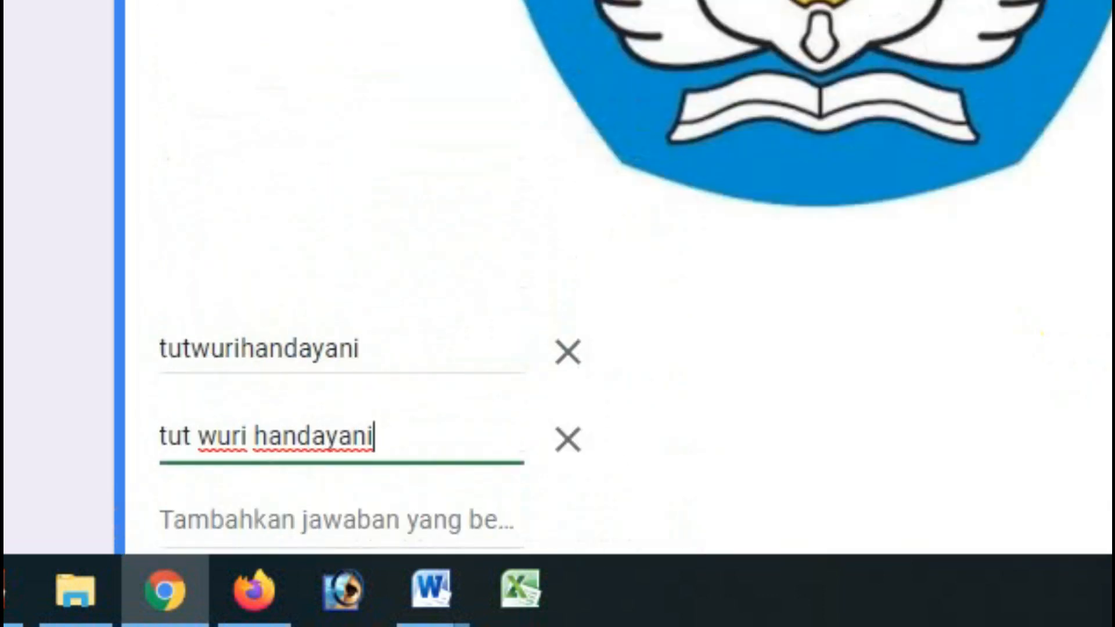
- Add the uppercase spelling "TUT WURI HANDAYANI" as a third correct answer for the logo question
{"action": "left_click", "coordinate": [386, 526]}
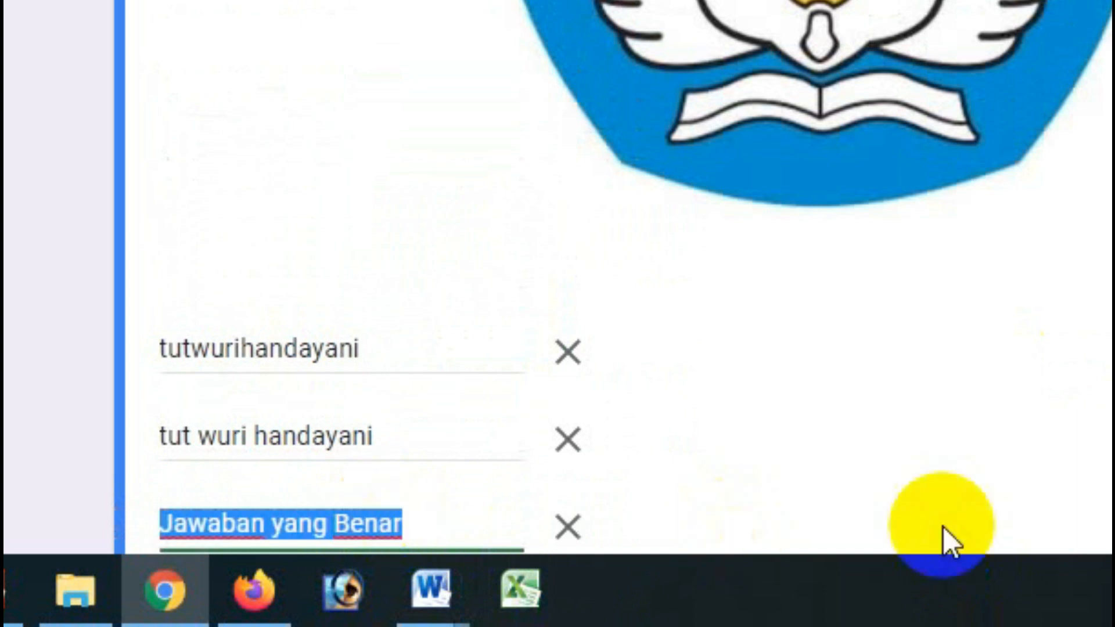
{"action": "type", "text": "TUT "}
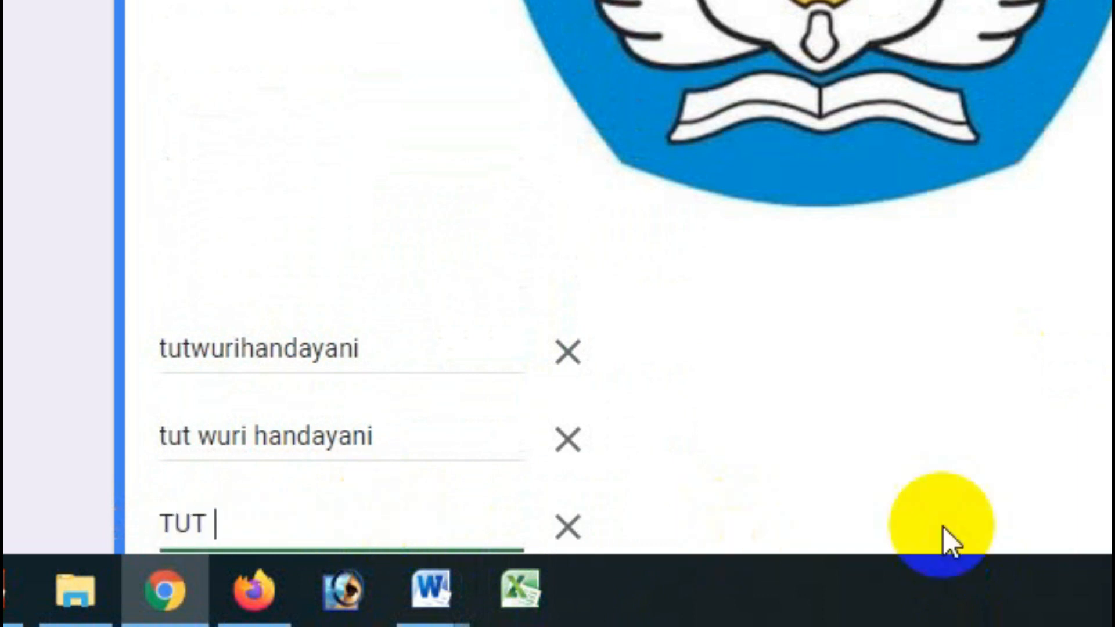
{"action": "type", "text": "WURI HAND"}
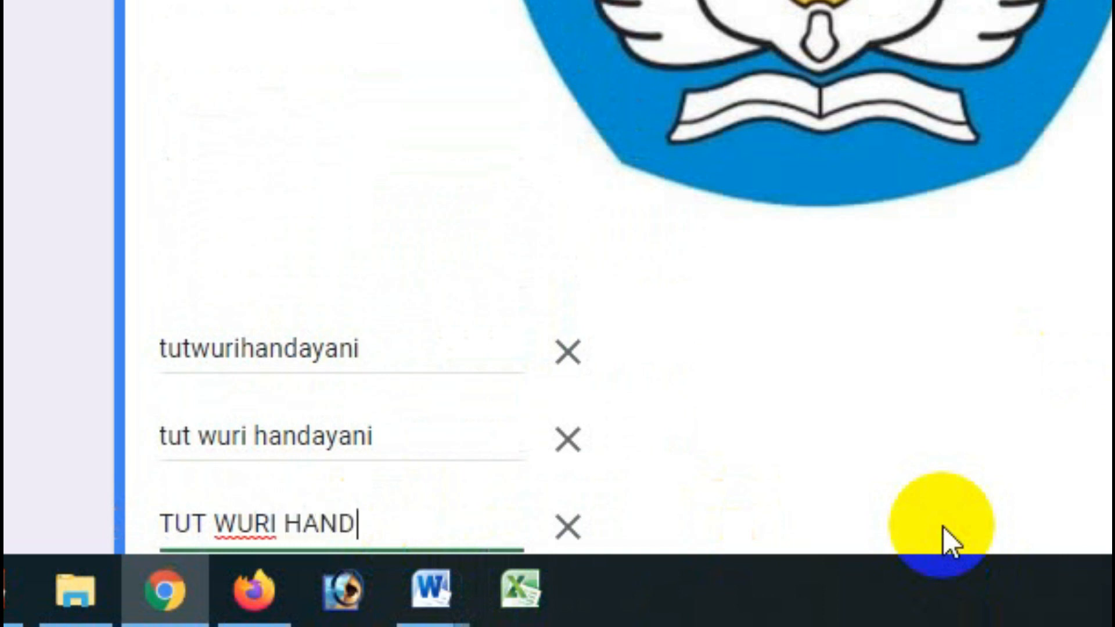
{"action": "type", "text": "AYANI"}
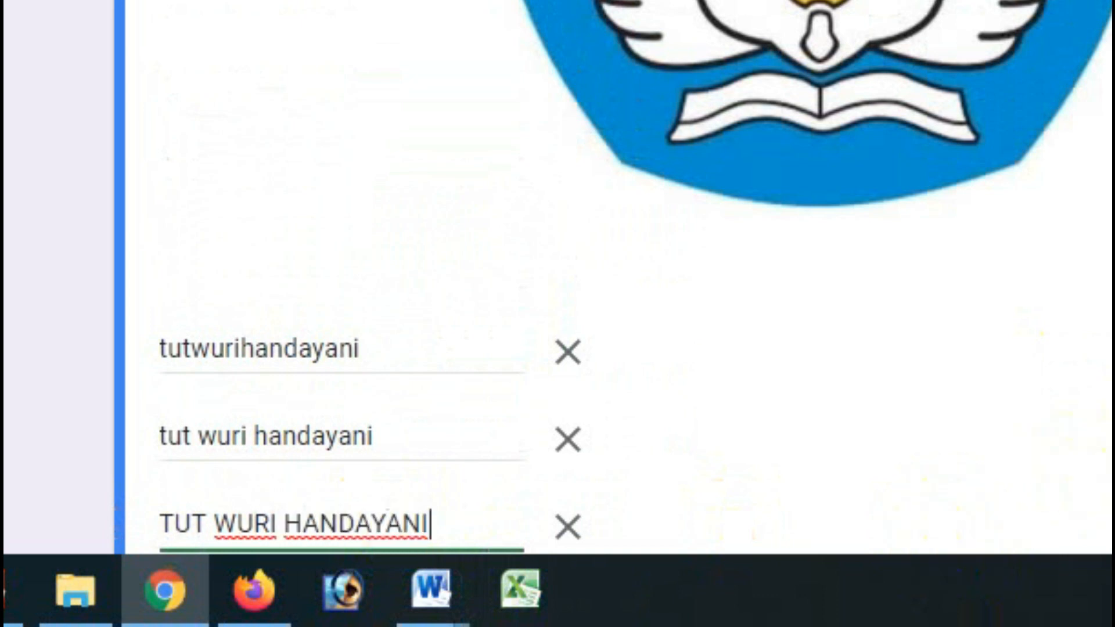
- Add the capitalised spelling "Tut Wuri Handayani" as another correct answer for the logo question
{"action": "scroll", "coordinate": [722, 237], "scroll_direction": "down", "scroll_amount": 6}
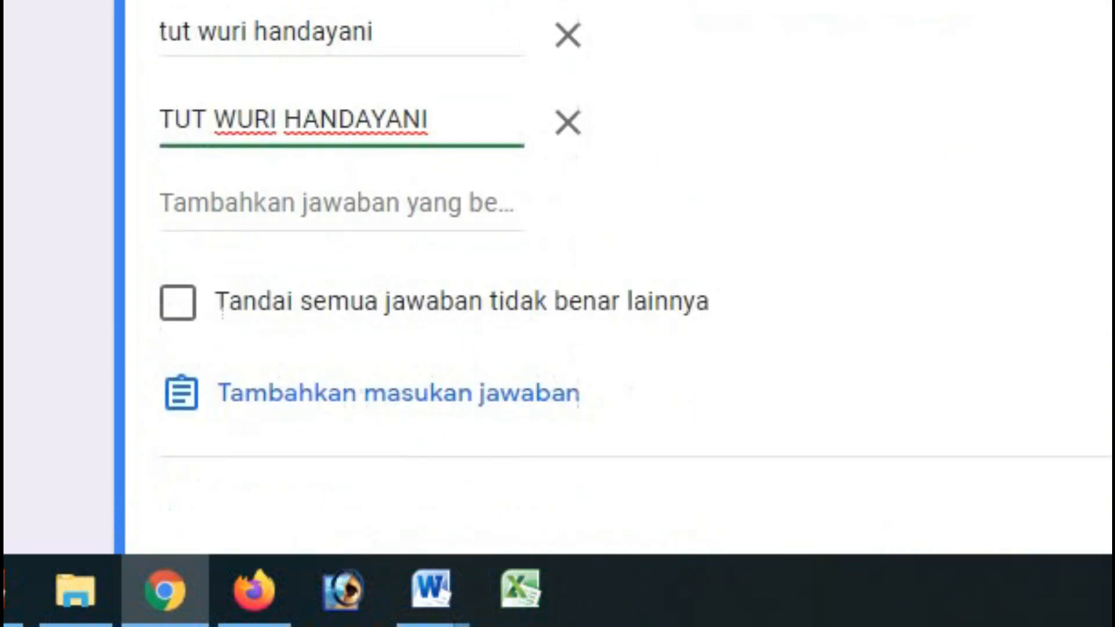
{"action": "left_click", "coordinate": [376, 125]}
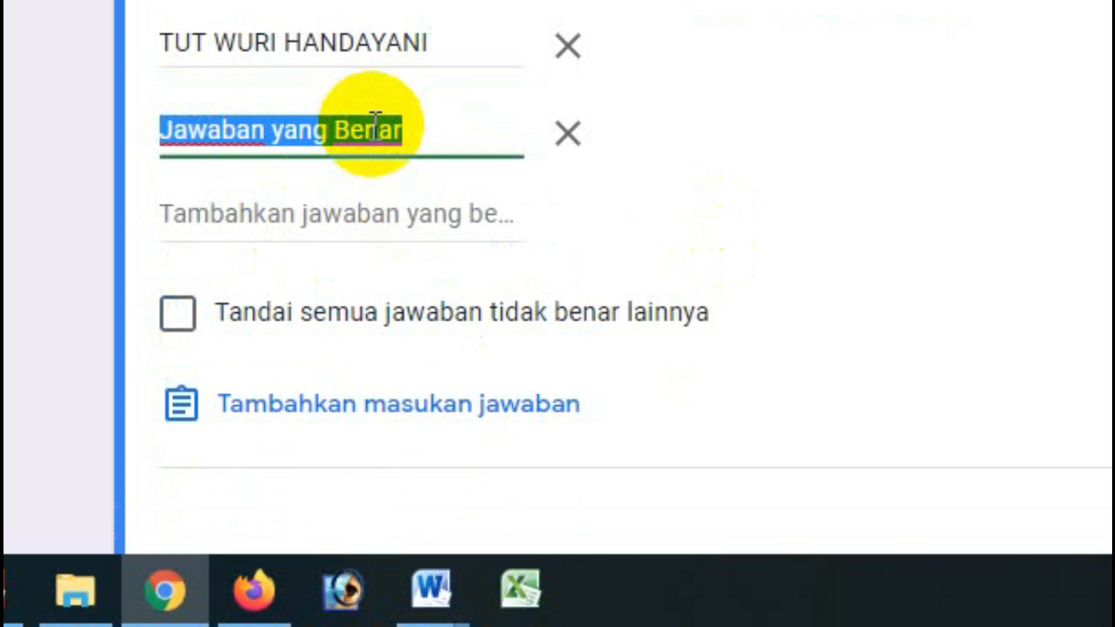
{"action": "type", "text": "T"}
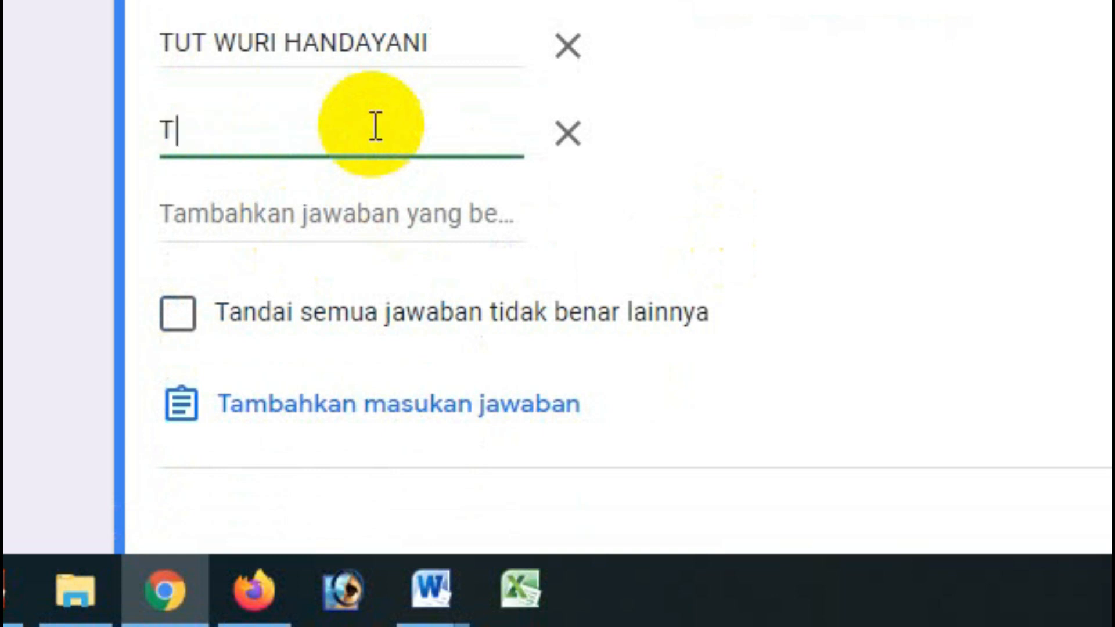
{"action": "type", "text": "ut wuri "}
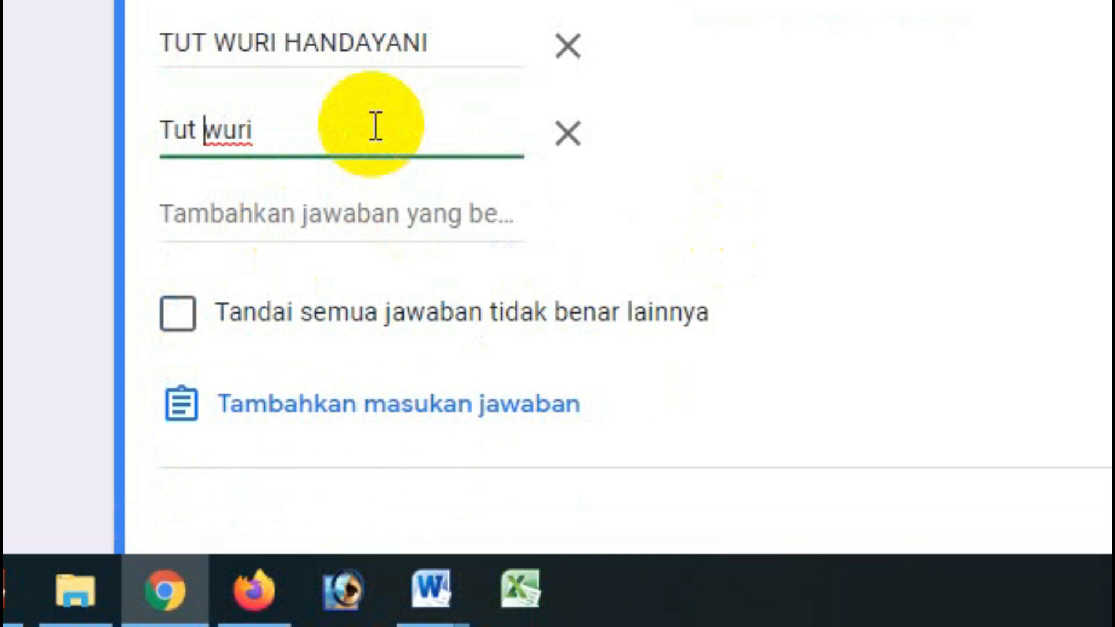
{"action": "type", "text": "H"}
{"action": "key", "text": "BackSpace"}
{"action": "type", "text": "W"}
{"action": "key", "text": "Delete"}
{"action": "left_click", "coordinate": [376, 127]}
{"action": "type", "text": "Handayni"}
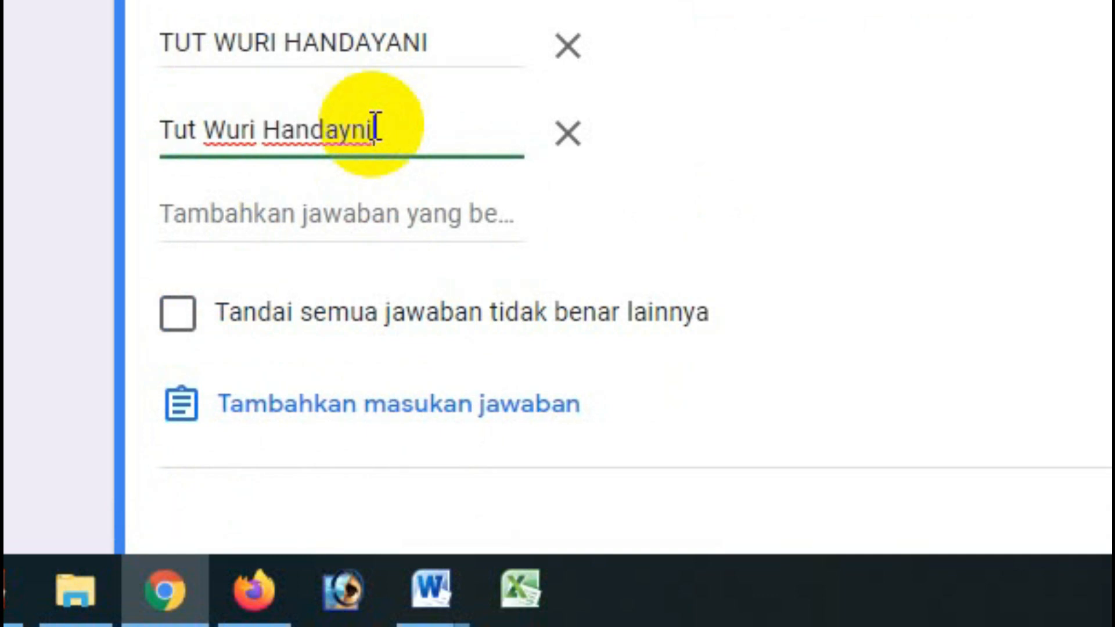
{"action": "left_click", "coordinate": [352, 129]}
{"action": "type", "text": "a"}
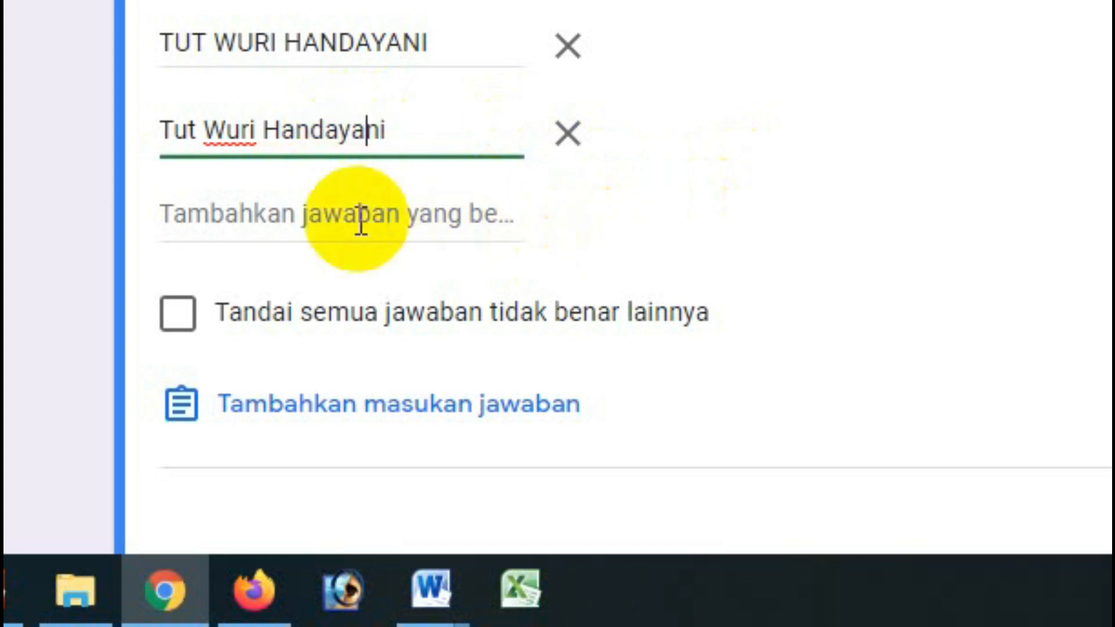
- Add the unspaced uppercase spelling "TUTWURIHANDAYANI" as the fifth correct answer for the logo question
{"action": "left_click", "coordinate": [361, 216]}
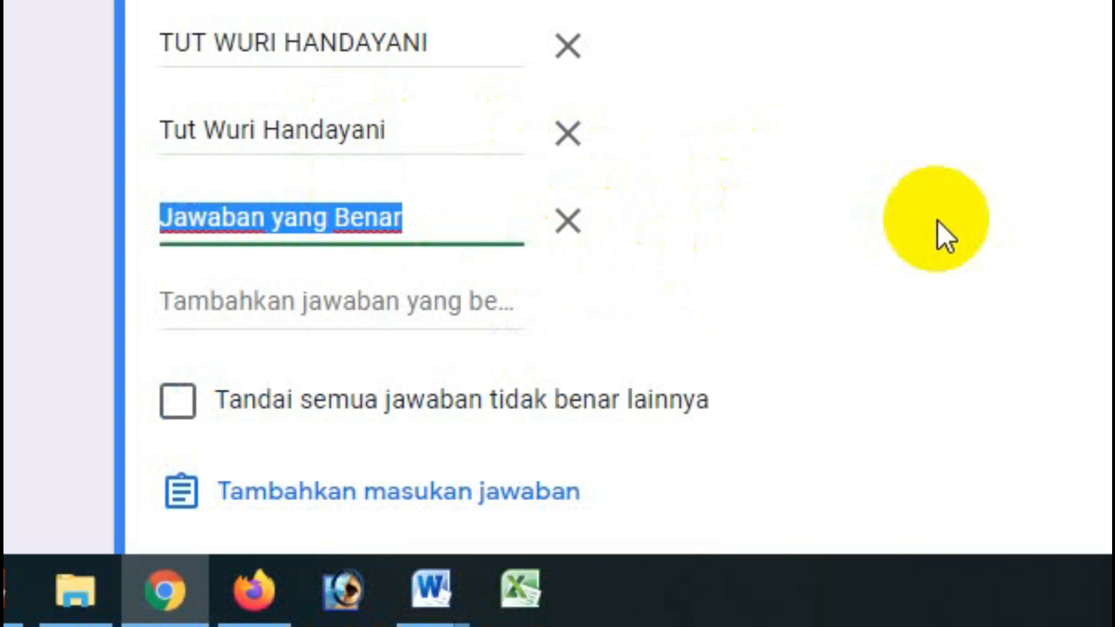
{"action": "type", "text": "TUTWURI"}
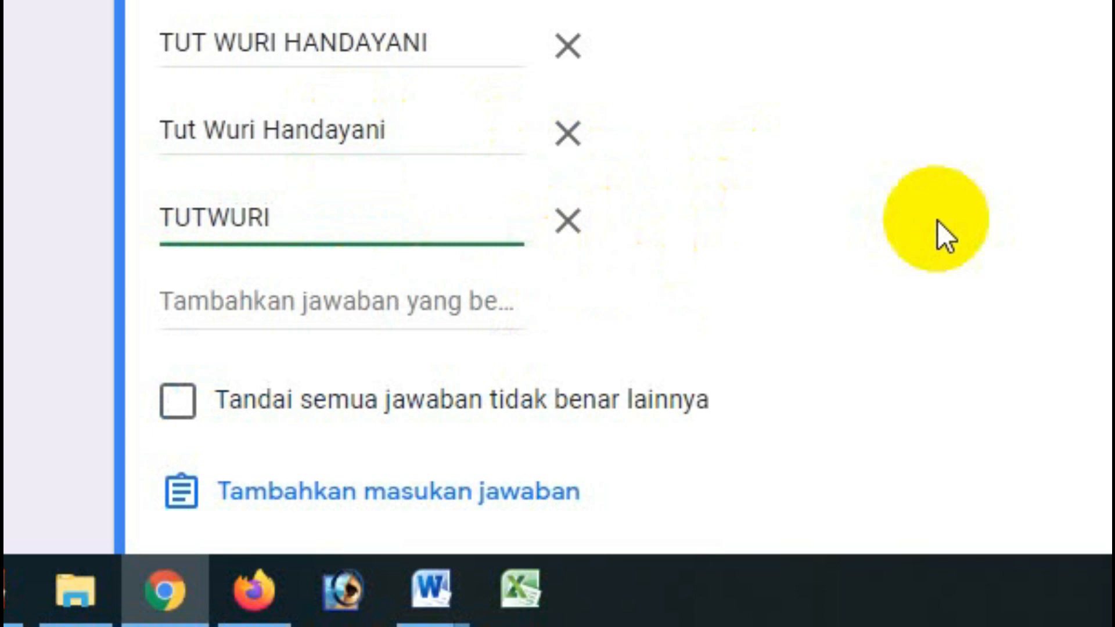
{"action": "type", "text": "HANDAYANI"}
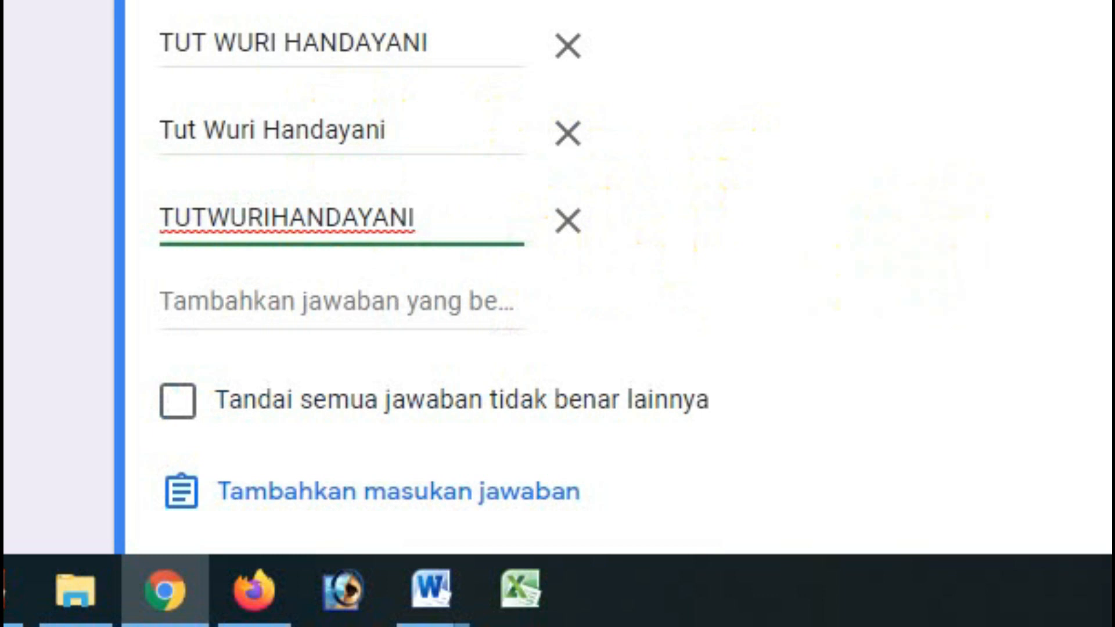
- Review the logo question's answer key, checking the list of accepted spellings against the logo picture and the score
{"action": "scroll", "coordinate": [612, 227], "scroll_direction": "down", "scroll_amount": 3}
{"action": "scroll", "coordinate": [615, 279], "scroll_direction": "up", "scroll_amount": 15}
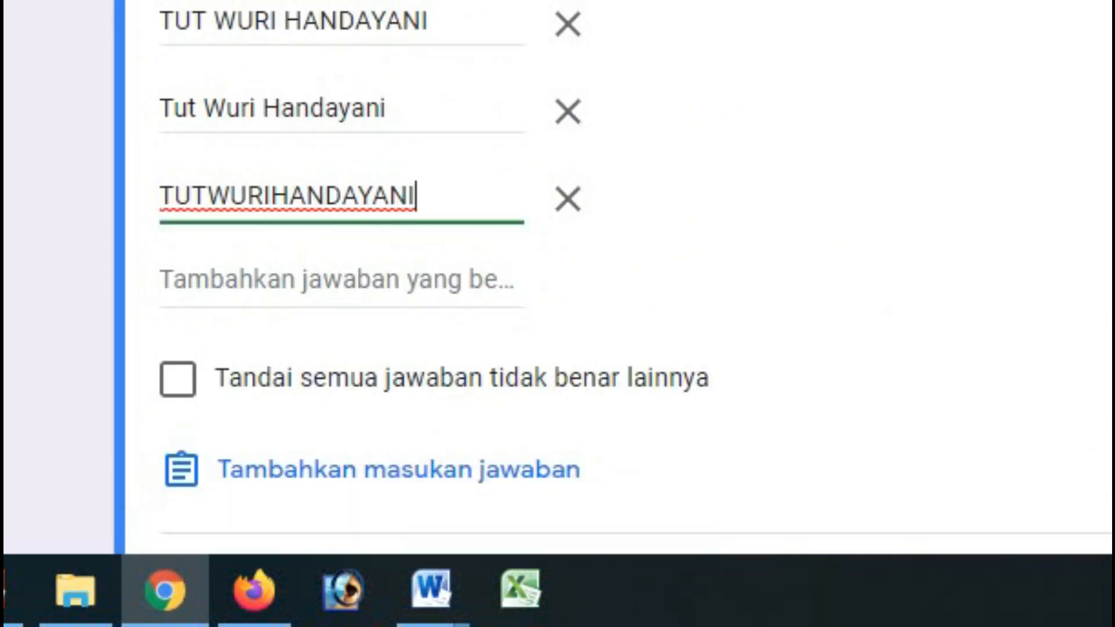
{"action": "scroll", "coordinate": [615, 279], "scroll_direction": "down", "scroll_amount": 10}
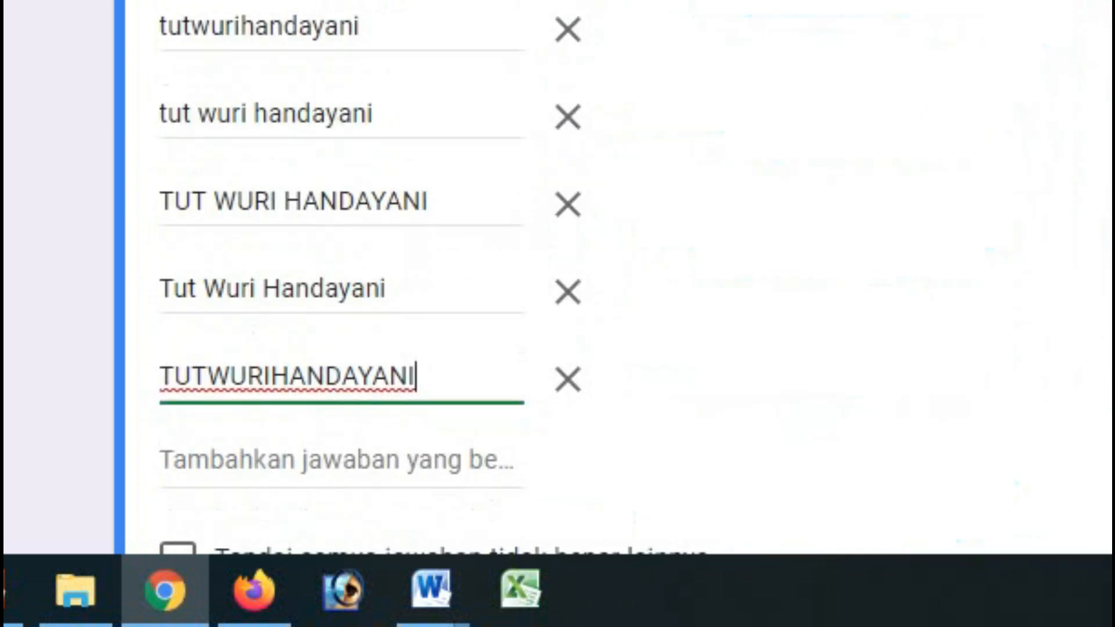
{"action": "scroll", "coordinate": [616, 279], "scroll_direction": "down", "scroll_amount": 5}
{"action": "scroll", "coordinate": [616, 279], "scroll_direction": "up", "scroll_amount": 2}
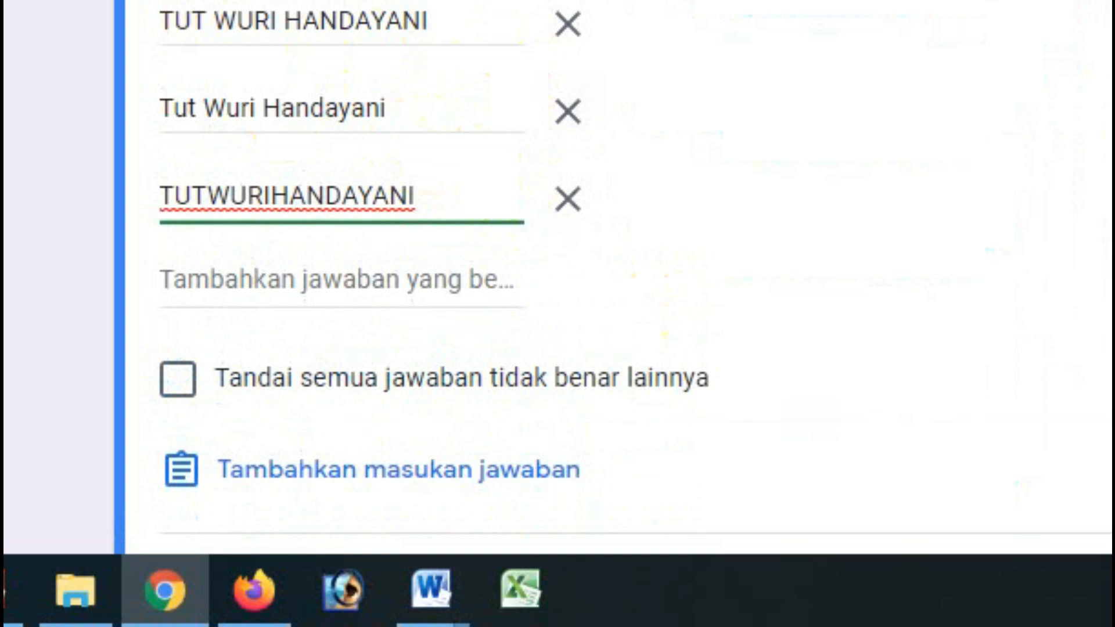
{"action": "scroll", "coordinate": [612, 262], "scroll_direction": "down", "scroll_amount": 2}
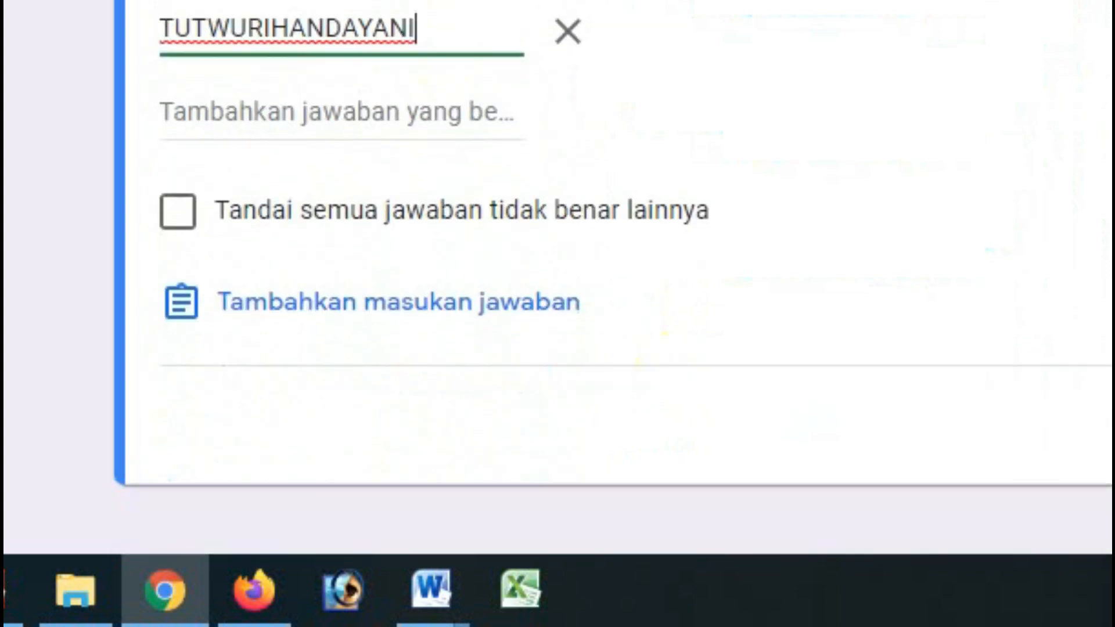
{"action": "scroll", "coordinate": [612, 262], "scroll_direction": "up", "scroll_amount": 4}
{"action": "scroll", "coordinate": [612, 261], "scroll_direction": "up", "scroll_amount": 6}
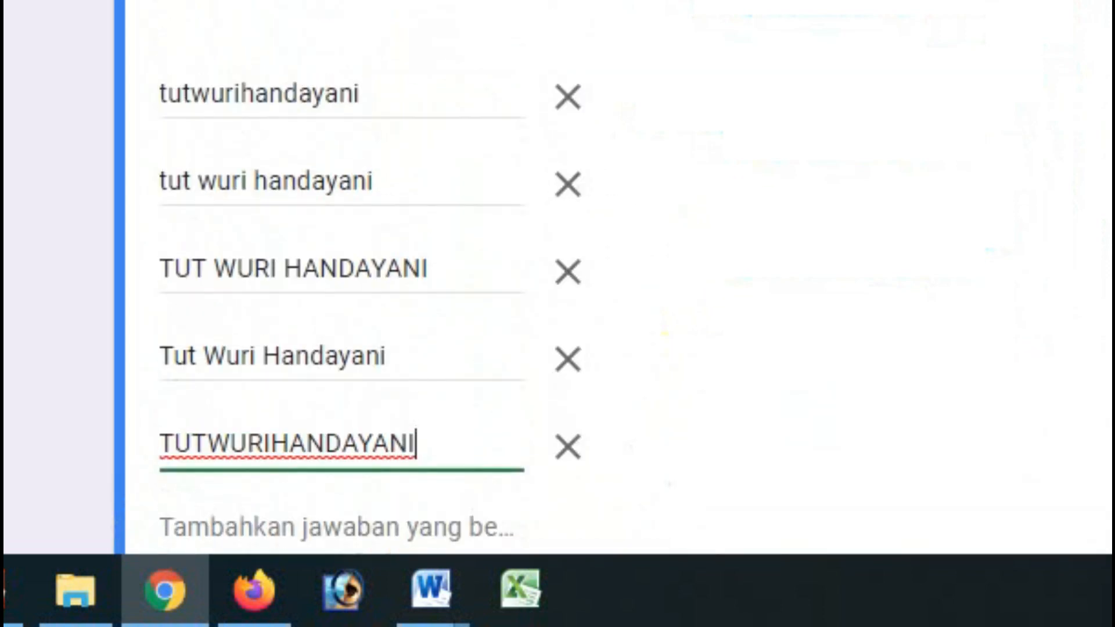
{"action": "scroll", "coordinate": [612, 261], "scroll_direction": "up", "scroll_amount": 4}
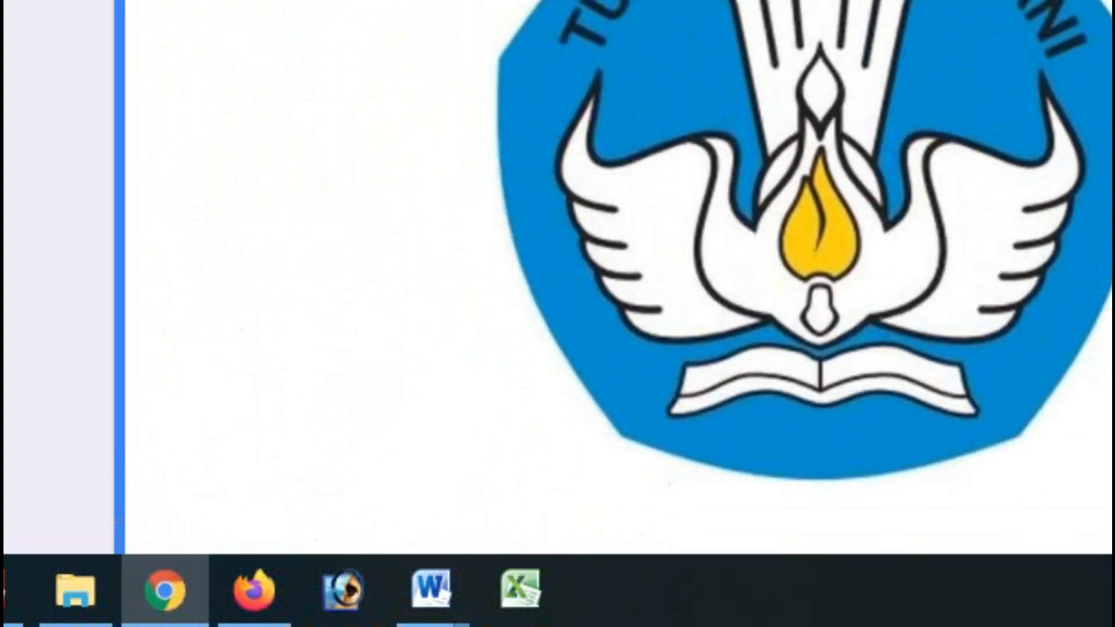
{"action": "scroll", "coordinate": [612, 261], "scroll_direction": "down", "scroll_amount": 4}
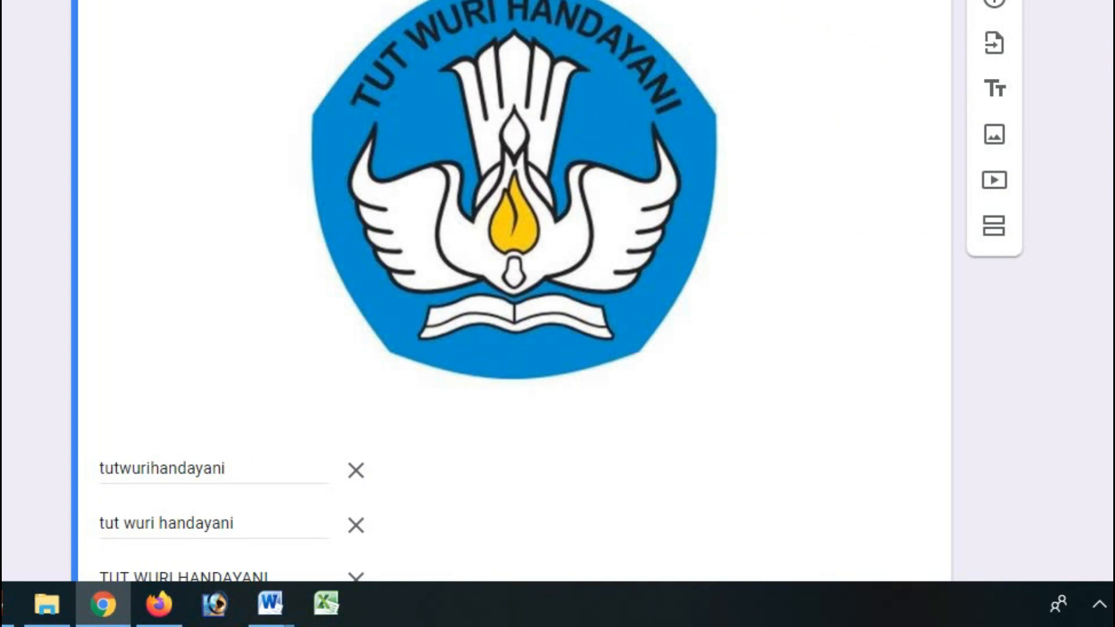
{"action": "scroll", "coordinate": [266, 407], "scroll_direction": "down", "scroll_amount": 6}
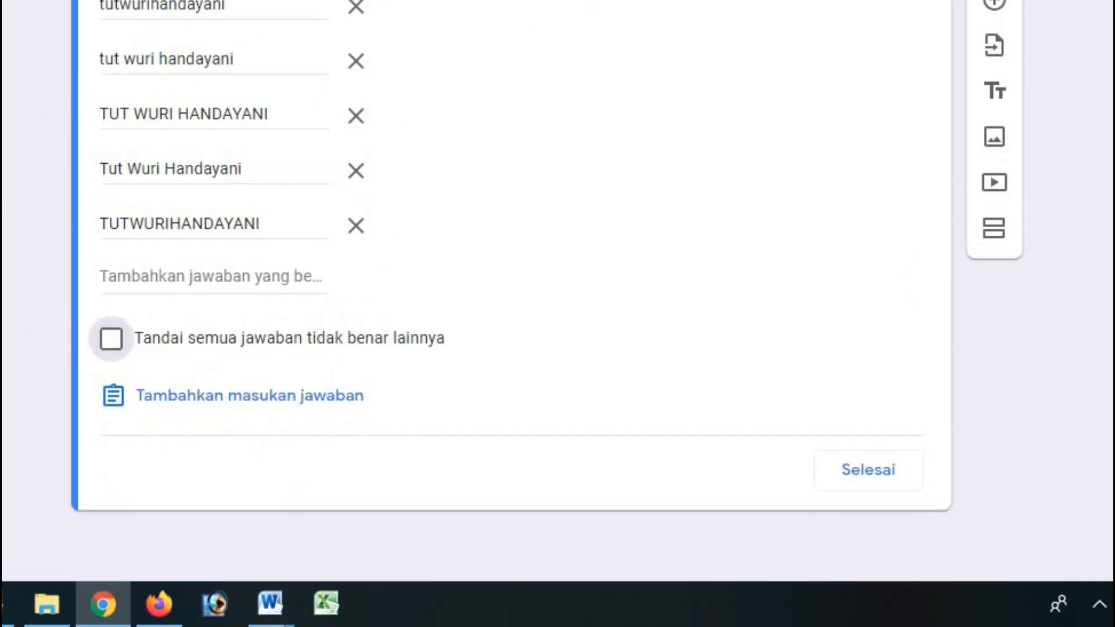
{"action": "scroll", "coordinate": [511, 290], "scroll_direction": "up", "scroll_amount": 4}
{"action": "scroll", "coordinate": [511, 291], "scroll_direction": "up", "scroll_amount": 3}
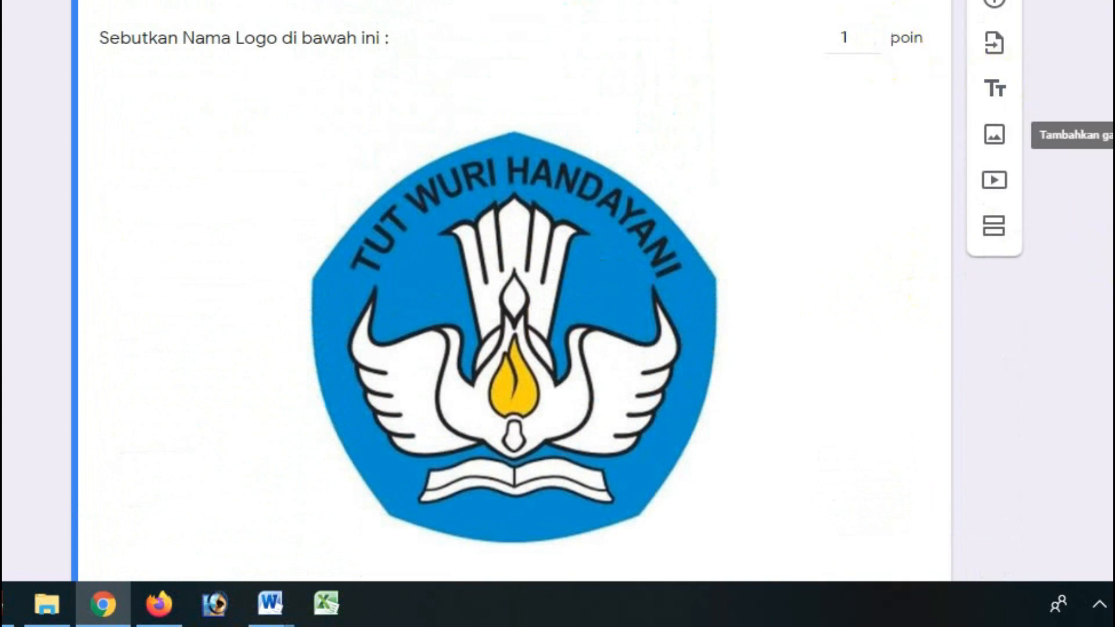
{"action": "scroll", "coordinate": [511, 290], "scroll_direction": "down", "scroll_amount": 10}
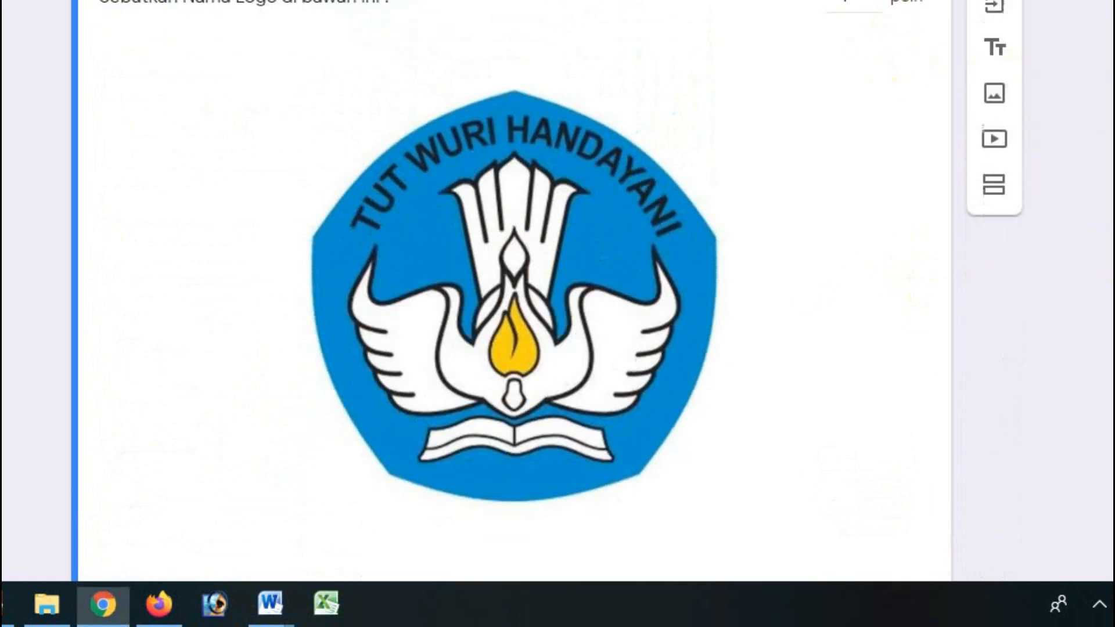
- Finish the logo question's answer key and make the question required
{"action": "left_click", "coordinate": [887, 477]}
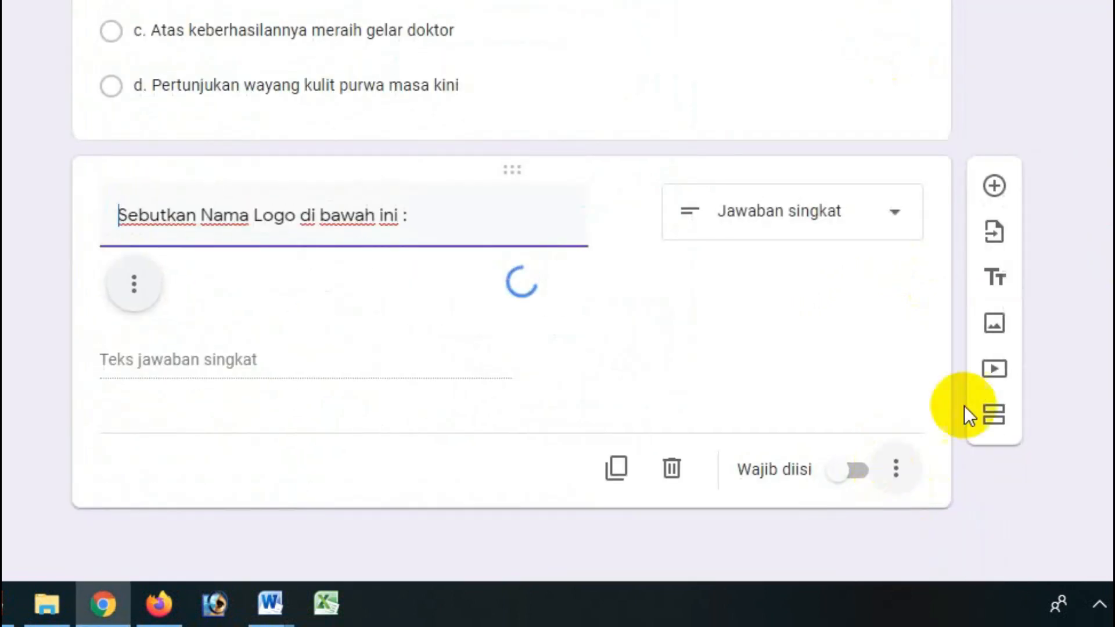
{"action": "mouse_move", "coordinate": [1098, 526]}
{"action": "left_mouse_down"}
{"action": "mouse_move", "coordinate": [1109, 474]}
{"action": "mouse_move", "coordinate": [1086, 212]}
{"action": "mouse_move", "coordinate": [1082, 332]}
{"action": "mouse_move", "coordinate": [1101, 543]}
{"action": "left_mouse_up"}
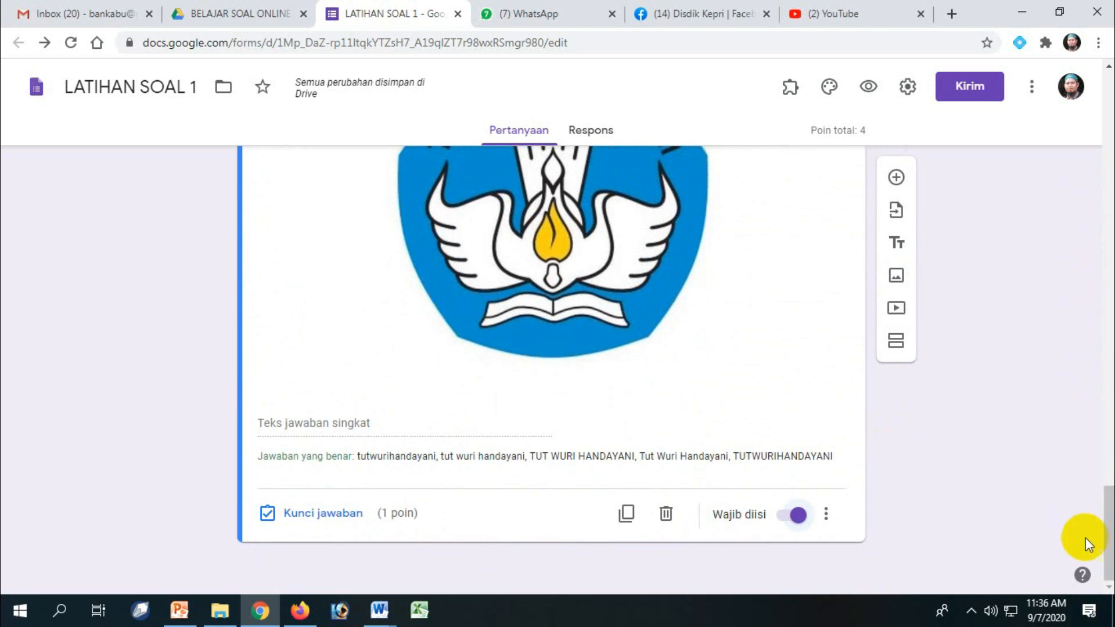
{"action": "mouse_move", "coordinate": [1098, 557]}
{"action": "left_mouse_down"}
{"action": "mouse_move", "coordinate": [1100, 135]}
{"action": "mouse_move", "coordinate": [1106, 549]}
{"action": "left_mouse_up"}
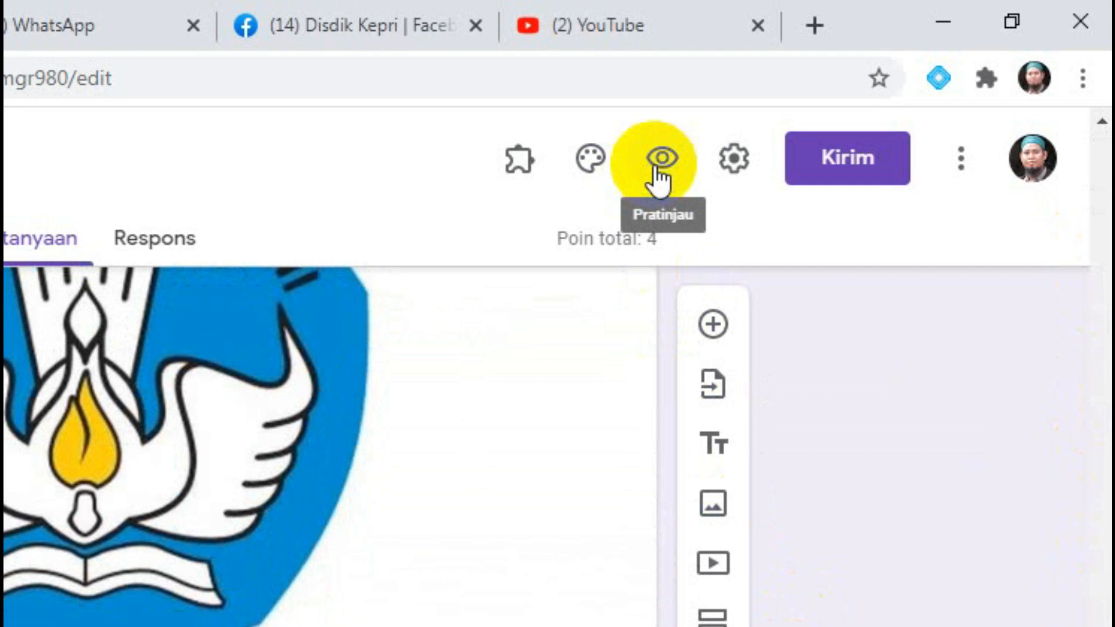
- Open the form preview, fill in the respondent's name and choose KELAS X IPA as the class
{"action": "left_click", "coordinate": [660, 165]}
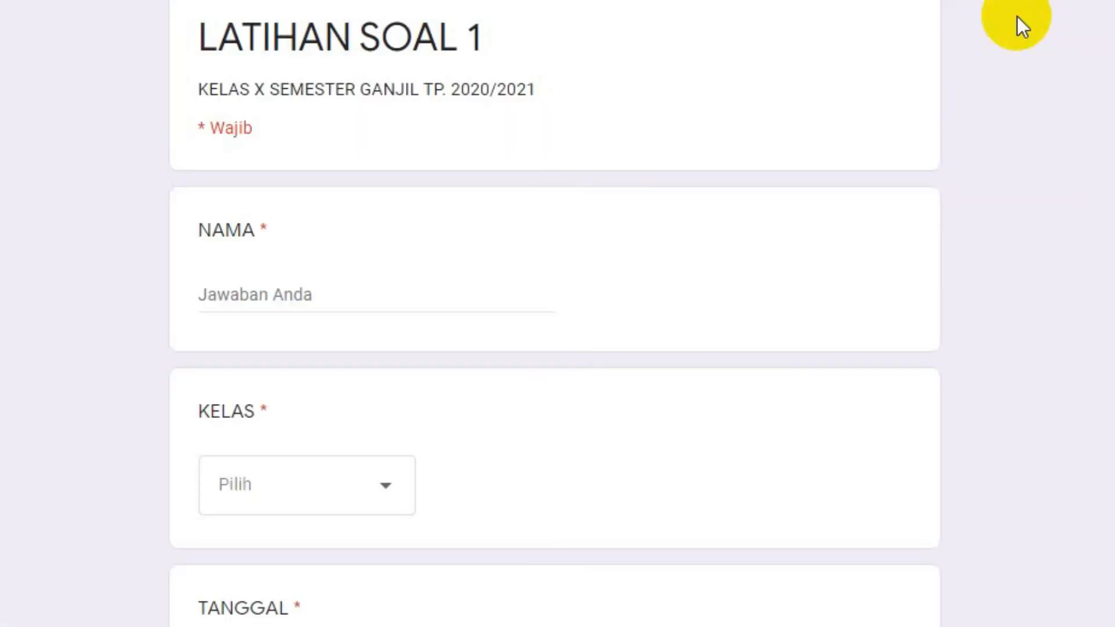
{"action": "left_click", "coordinate": [279, 290]}
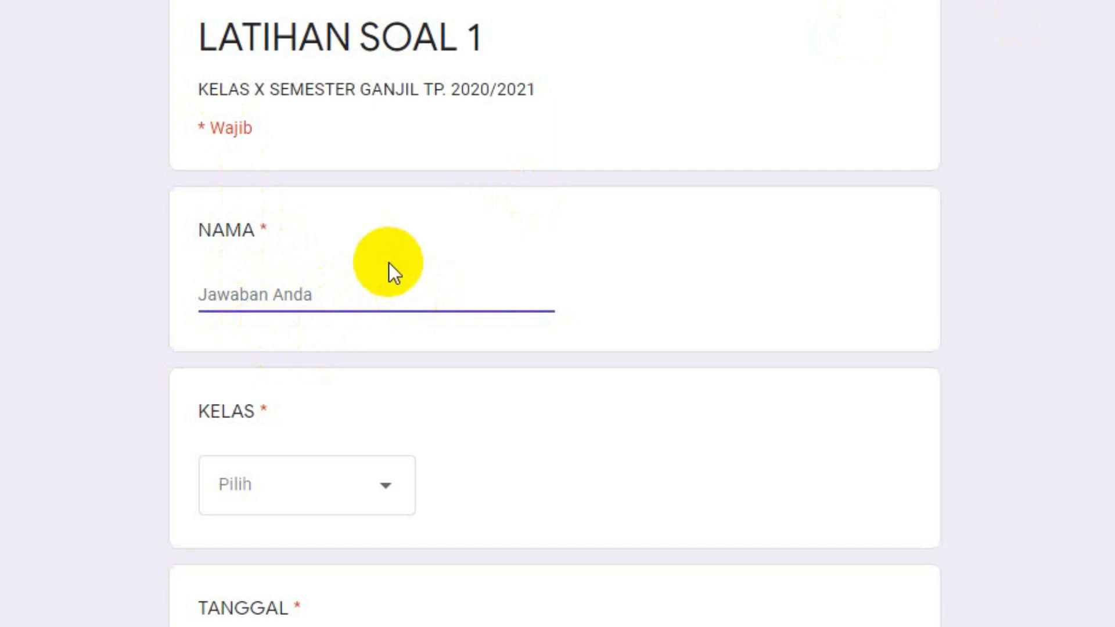
{"action": "type", "text": "RUDI"}
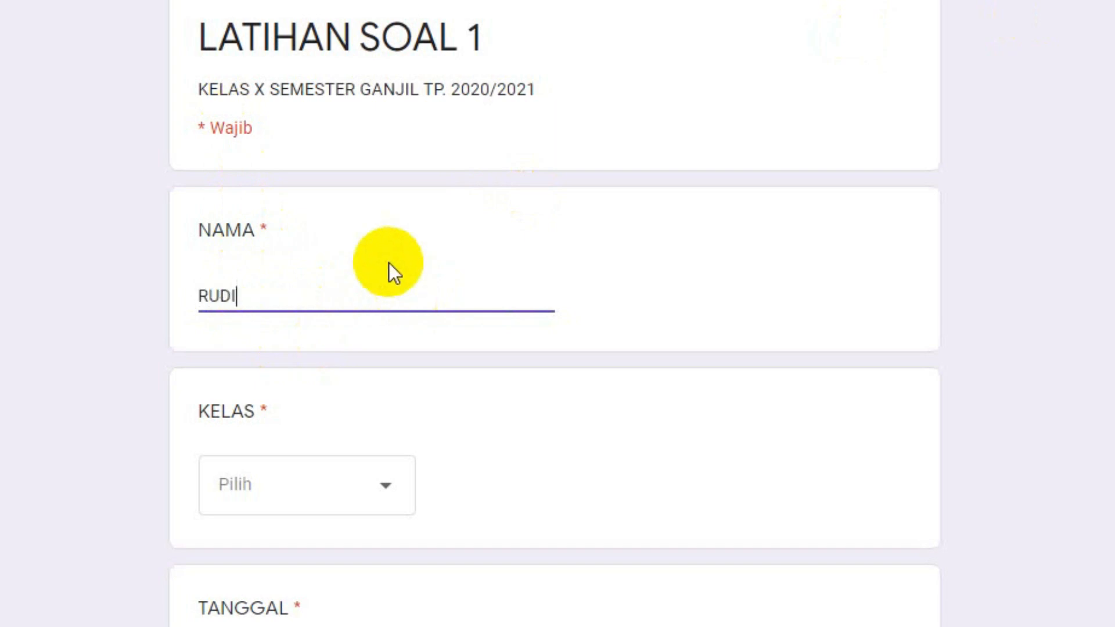
{"action": "left_click", "coordinate": [375, 497]}
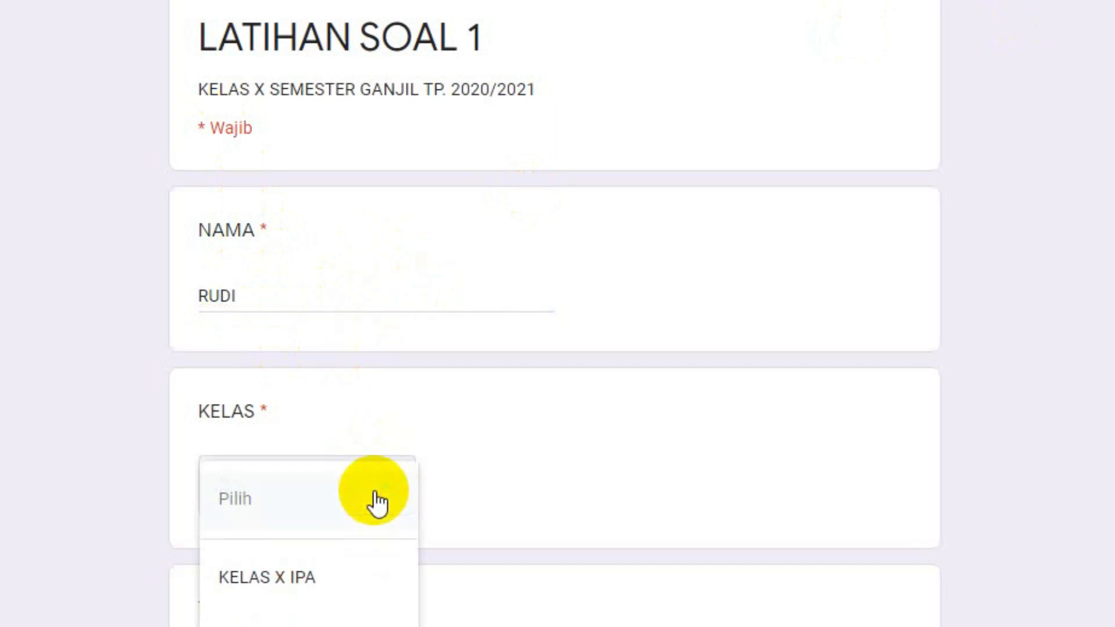
{"action": "left_click", "coordinate": [324, 585]}
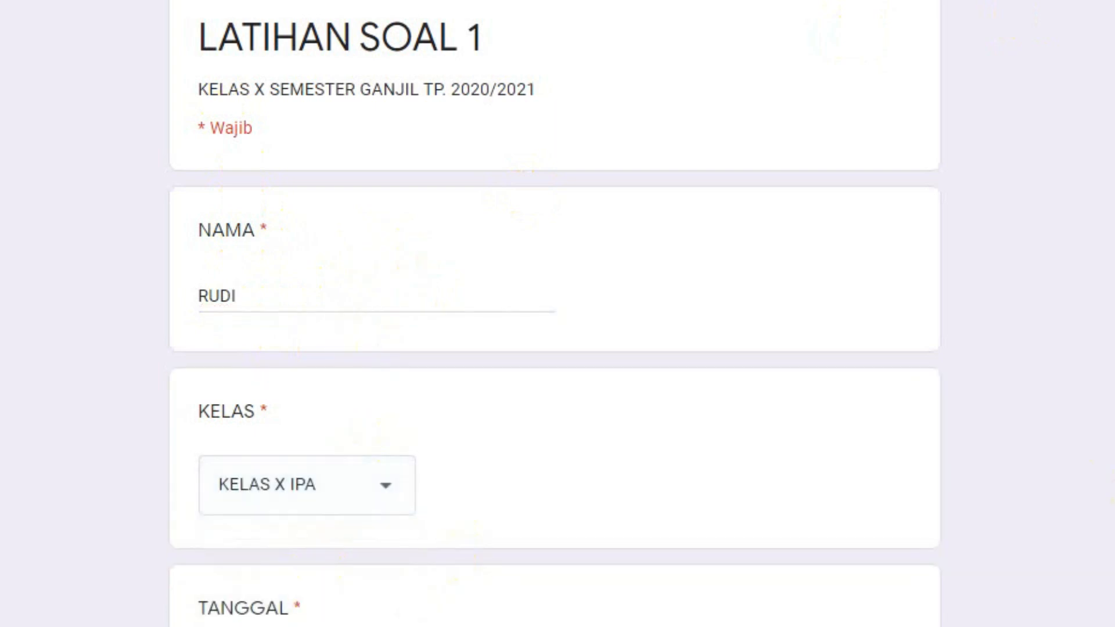
- Set the TANGGAL answer to 09/08/2020 and continue to the quiz questions section
{"action": "scroll", "coordinate": [197, 514], "scroll_direction": "down", "scroll_amount": 4}
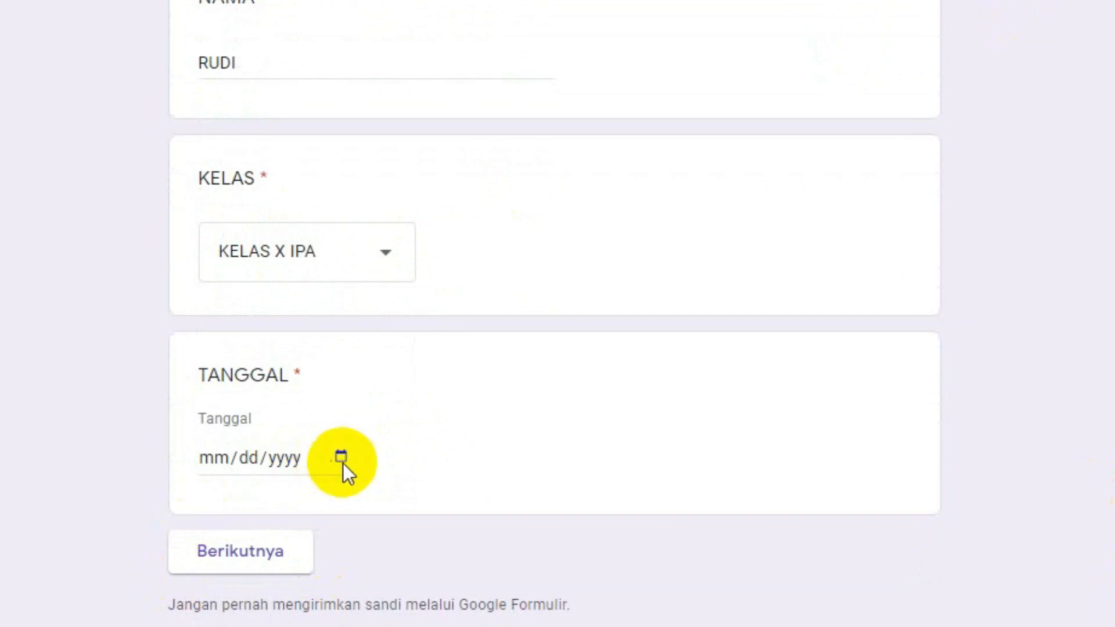
{"action": "left_click", "coordinate": [341, 458]}
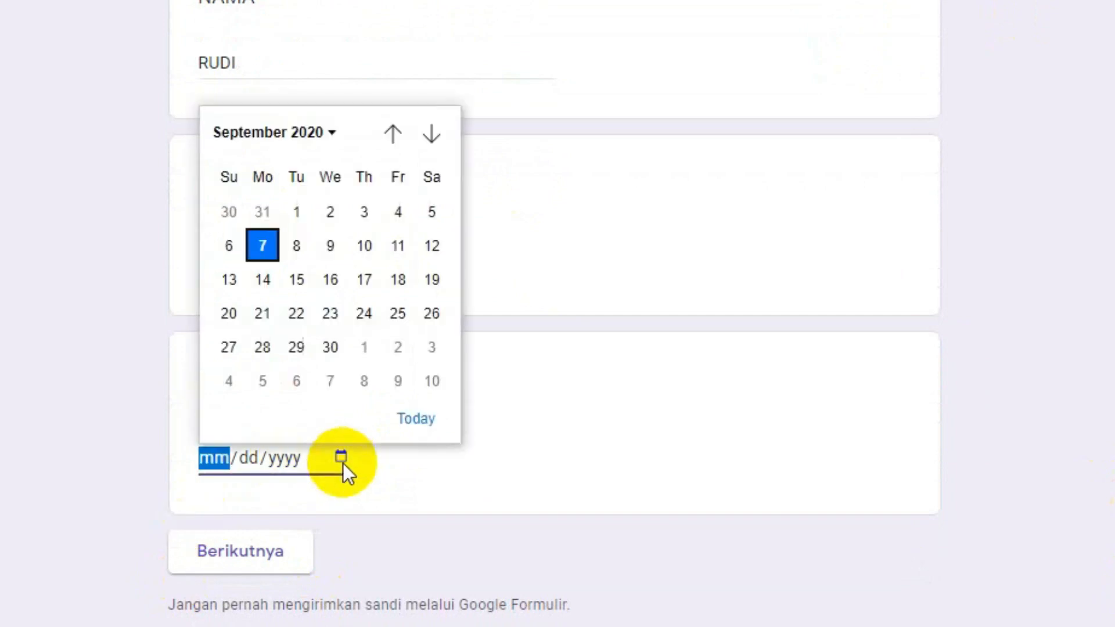
{"action": "left_click", "coordinate": [298, 247]}
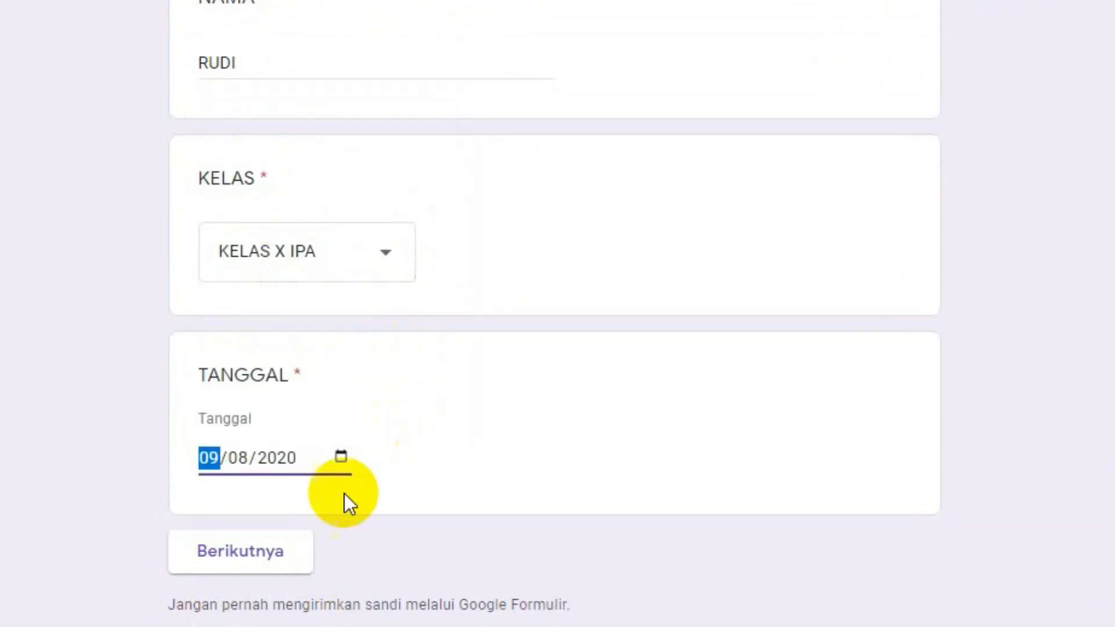
{"action": "left_click", "coordinate": [274, 562]}
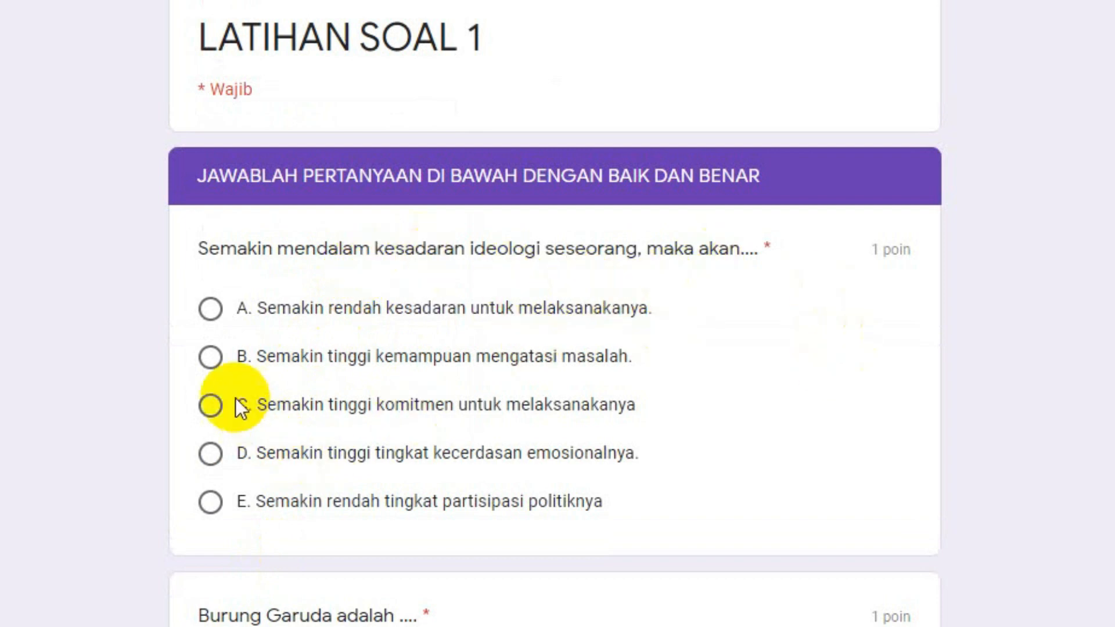
- Answer the multiple-choice questions with "B. Semakin tinggi kemampuan mengatasi masalah", "A. Lambang Negara" and "b. Wakil gubernur Jawa Timur"
{"action": "left_click", "coordinate": [224, 372]}
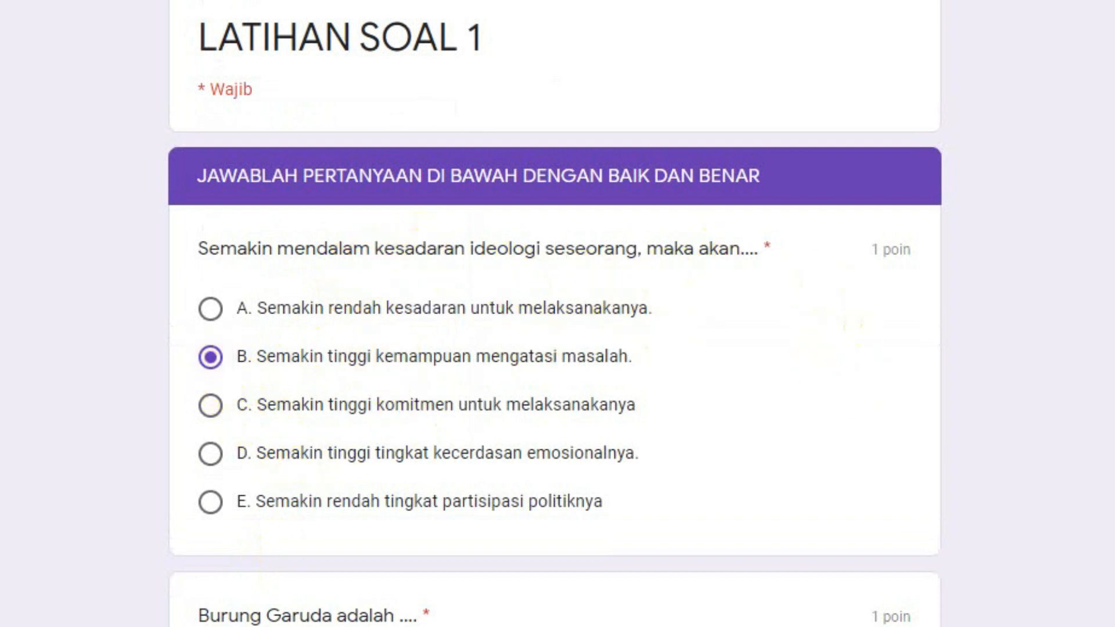
{"action": "scroll", "coordinate": [554, 313], "scroll_direction": "down", "scroll_amount": 9}
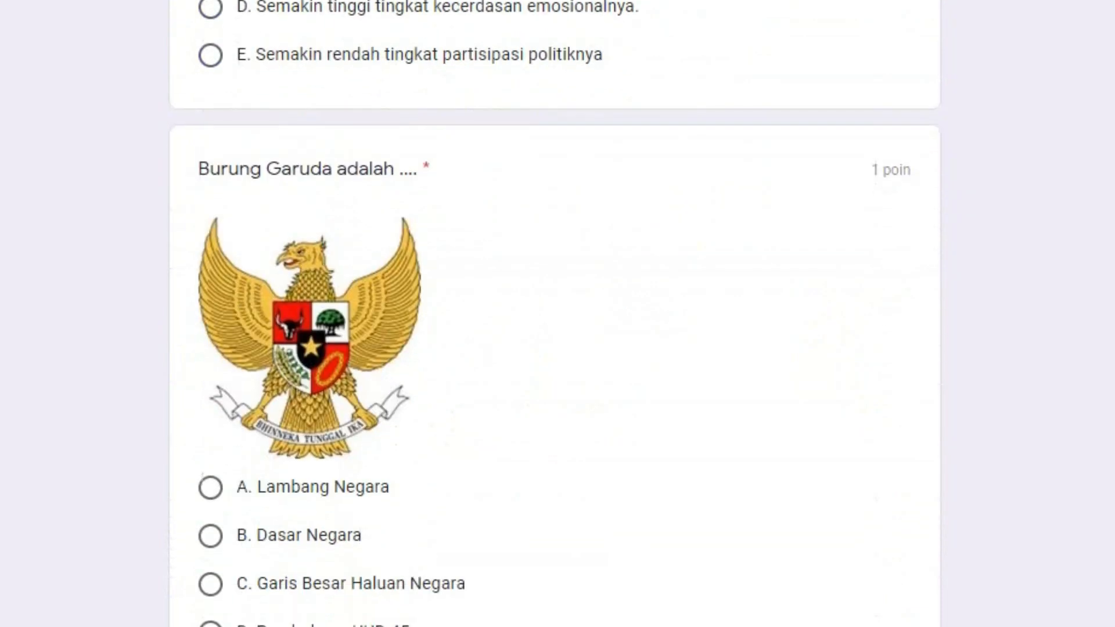
{"action": "left_click", "coordinate": [211, 383]}
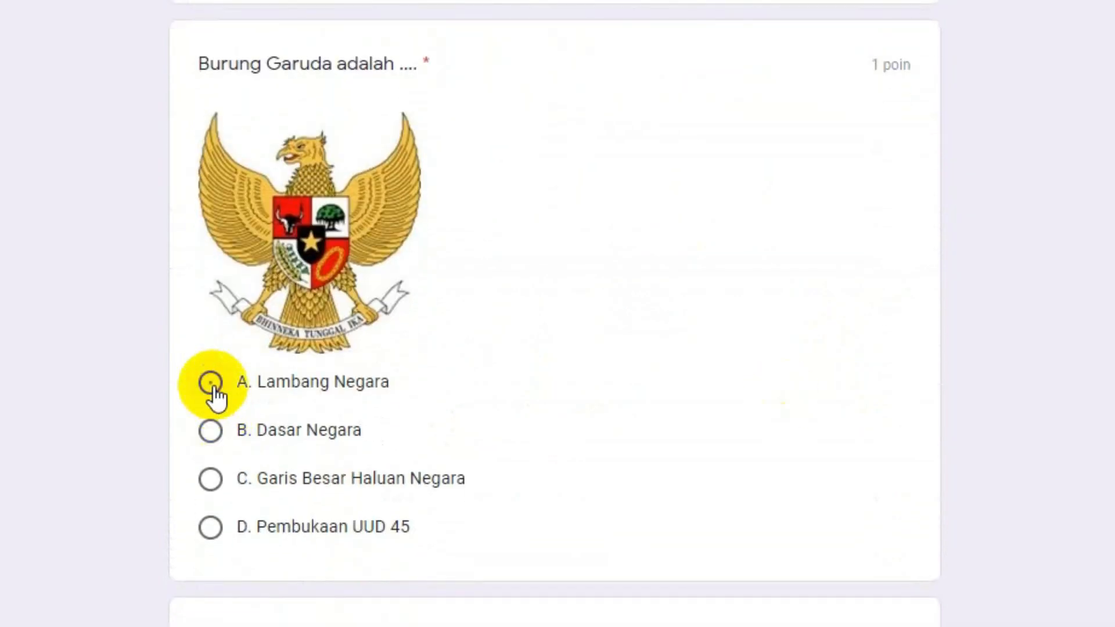
{"action": "scroll", "coordinate": [554, 313], "scroll_direction": "down", "scroll_amount": 11}
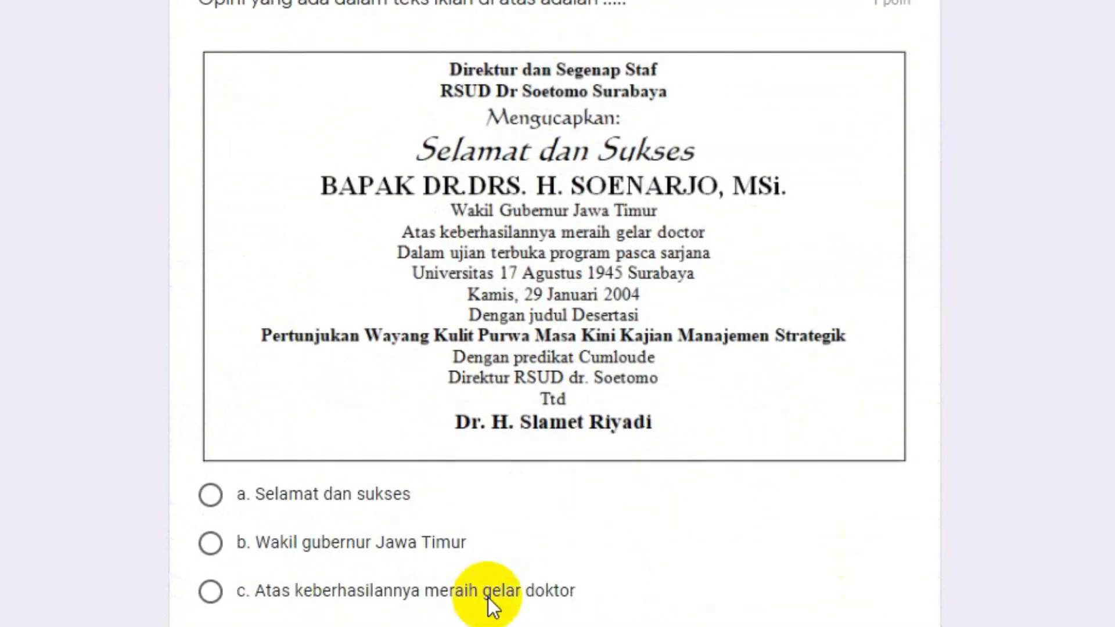
{"action": "left_click", "coordinate": [211, 553]}
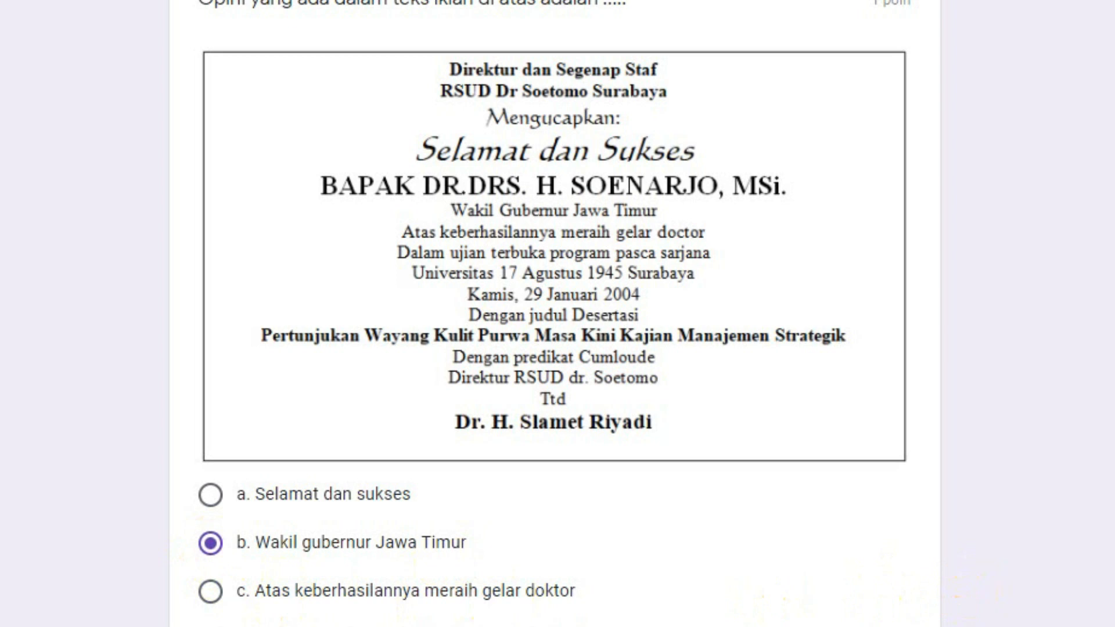
- Answer the logo question with "Tut wuri Handayani"
{"action": "scroll", "coordinate": [555, 313], "scroll_direction": "down", "scroll_amount": 8}
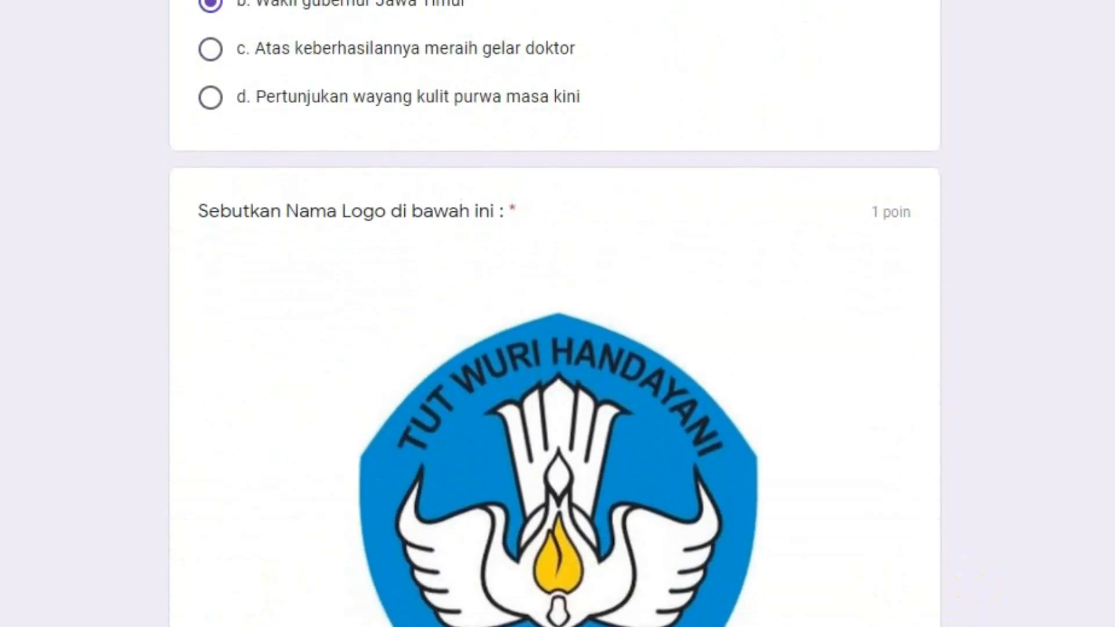
{"action": "scroll", "coordinate": [976, 604], "scroll_direction": "down", "scroll_amount": 4}
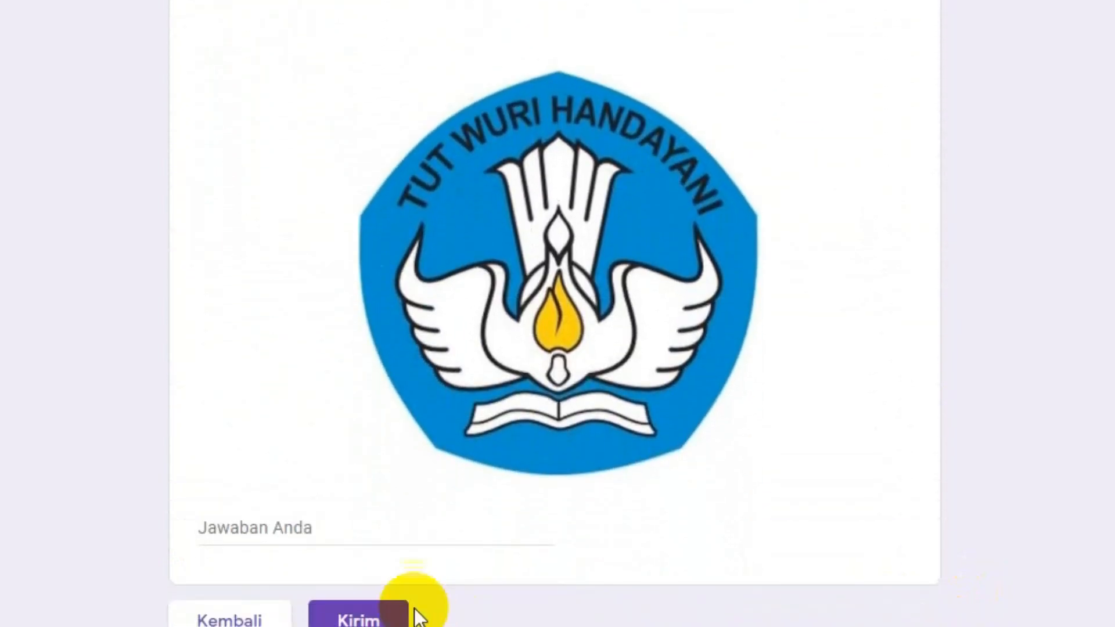
{"action": "left_click", "coordinate": [330, 535]}
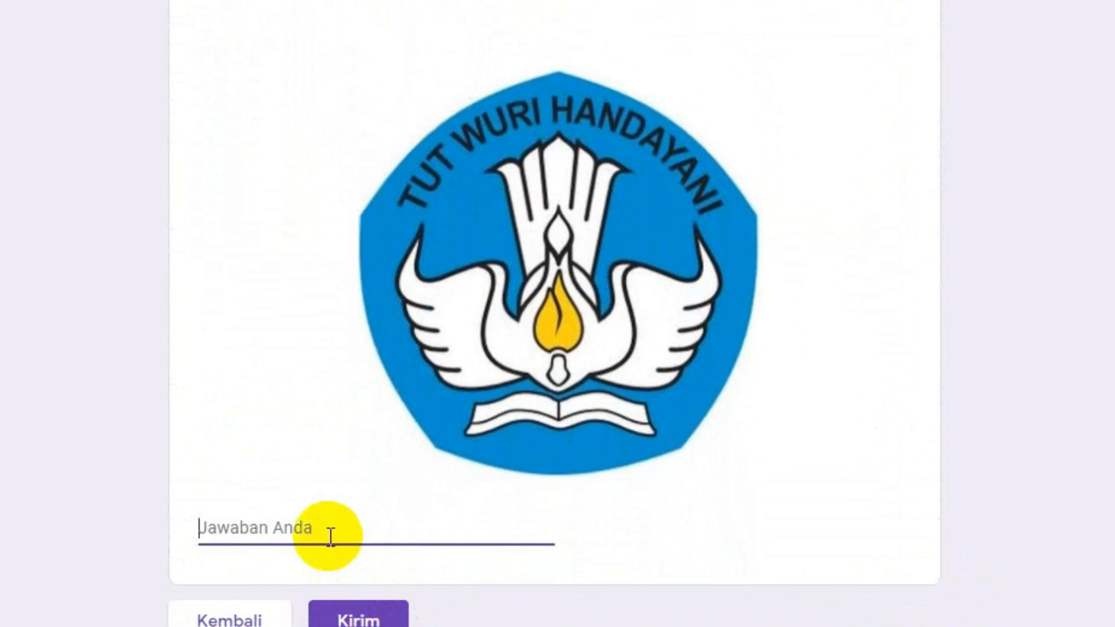
{"action": "type", "text": "tUR"}
{"action": "key", "text": "BackSpace"}
{"action": "key", "text": "BackSpace"}
{"action": "key", "text": "BackSpace"}
{"action": "key", "text": "BackSpace"}
{"action": "type", "text": "Tut wuri h"}
{"action": "key", "text": "BackSpace"}
{"action": "type", "text": "Handayani"}
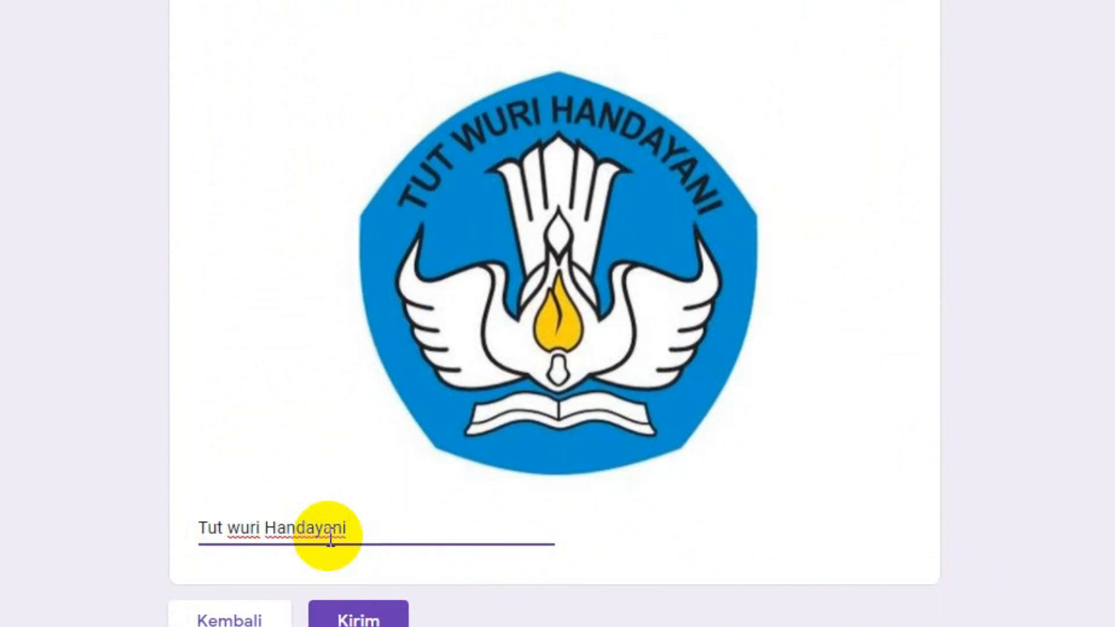
- Correct the logo answer to "Tut Wuri Handayani" and submit the form to view the score
{"action": "left_click", "coordinate": [241, 530]}
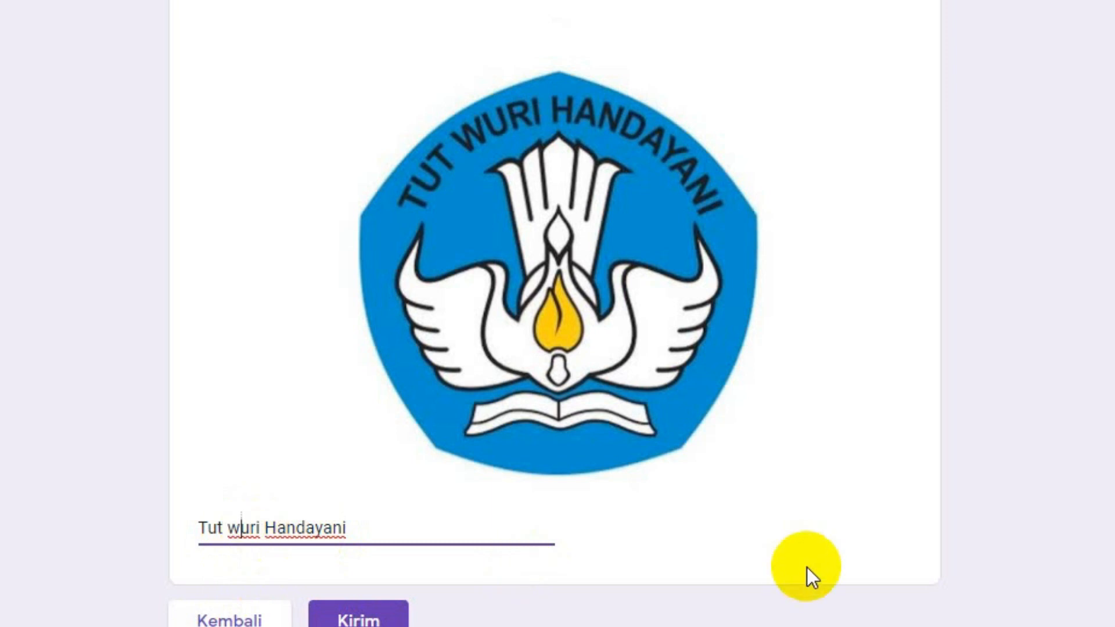
{"action": "key", "text": "shift+Left"}
{"action": "type", "text": "W"}
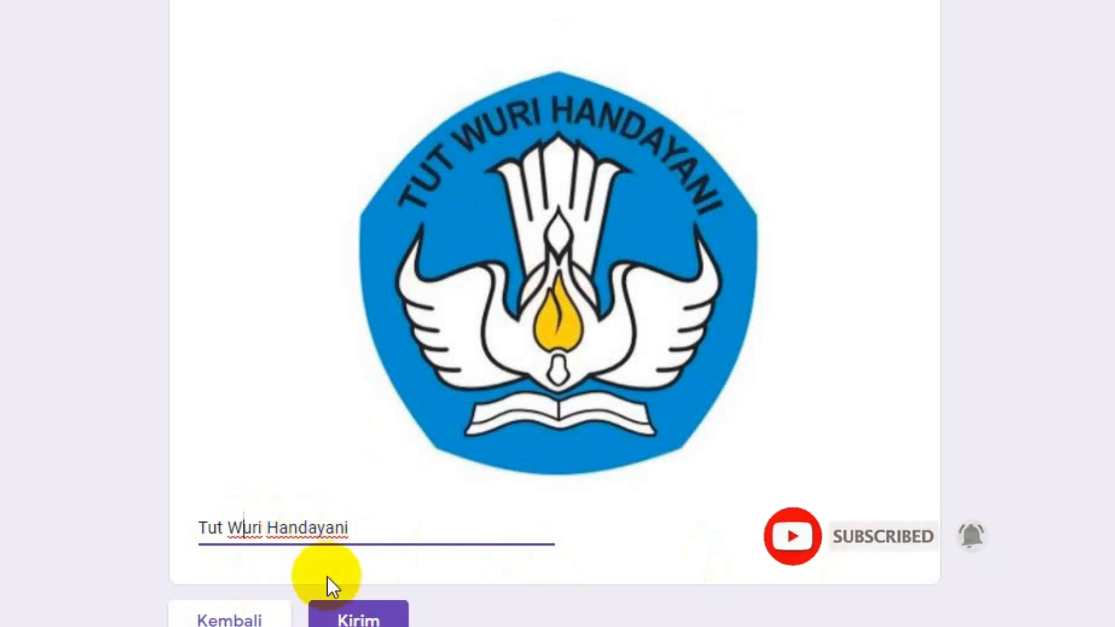
{"action": "left_click", "coordinate": [371, 617]}
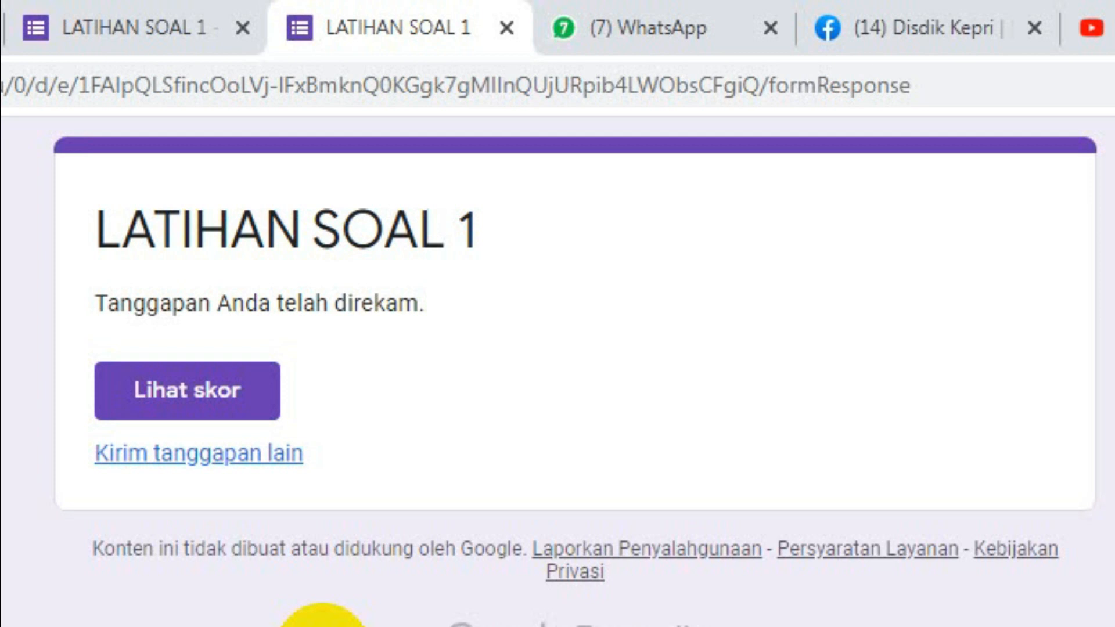
{"action": "left_click", "coordinate": [210, 404]}
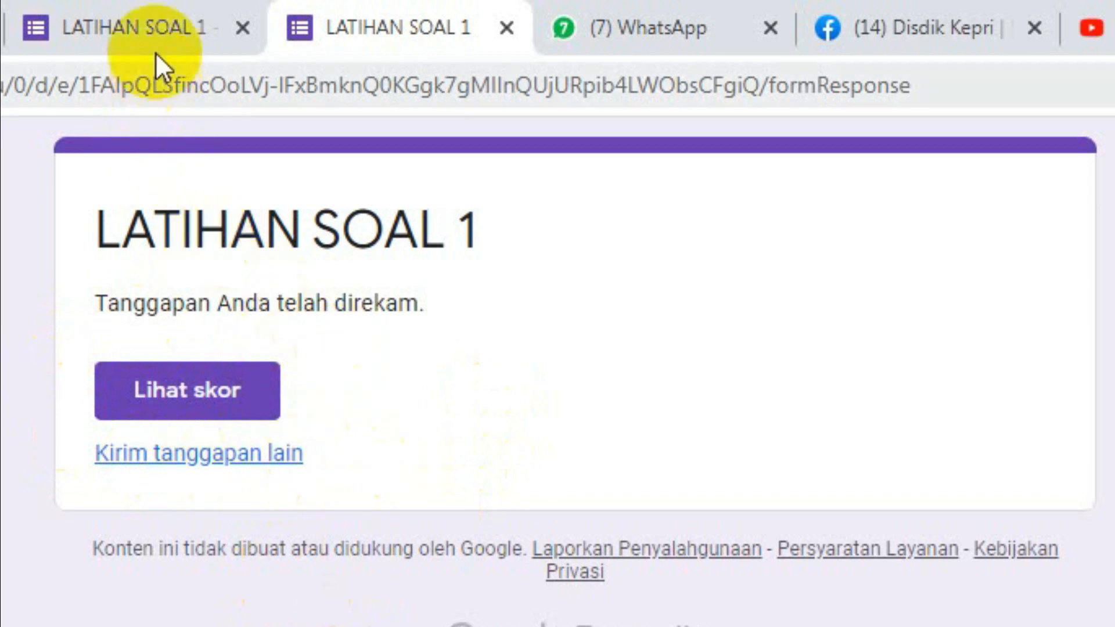
- Return to the form editor and enable Batasi ke 1 tanggapan in the form's general settings
{"action": "left_click", "coordinate": [151, 21]}
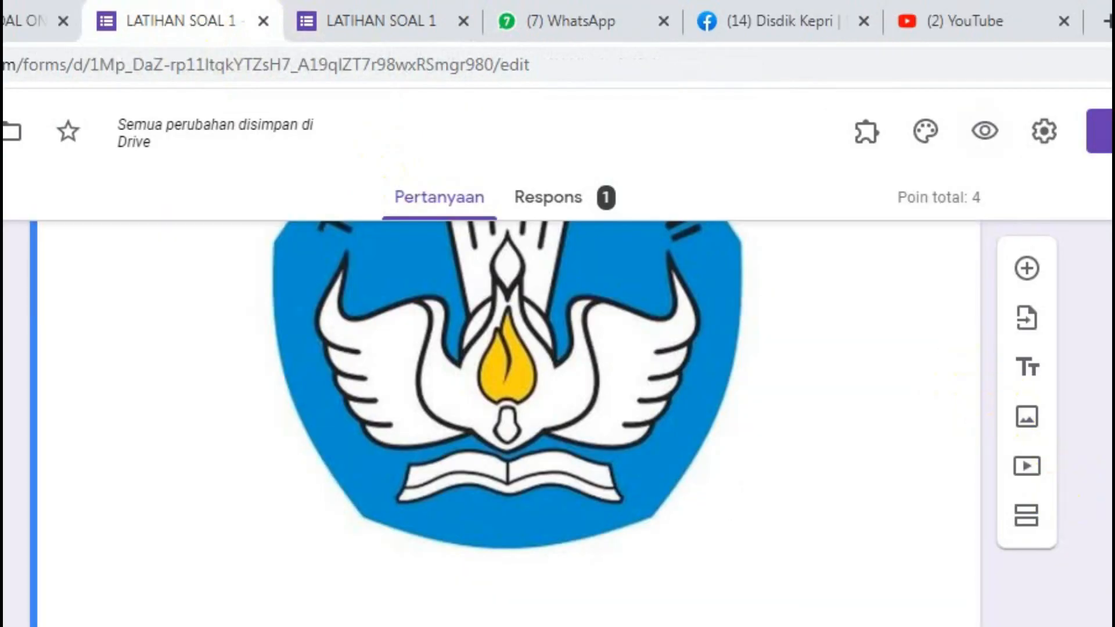
{"action": "scroll", "coordinate": [507, 424], "scroll_direction": "up", "scroll_amount": 3}
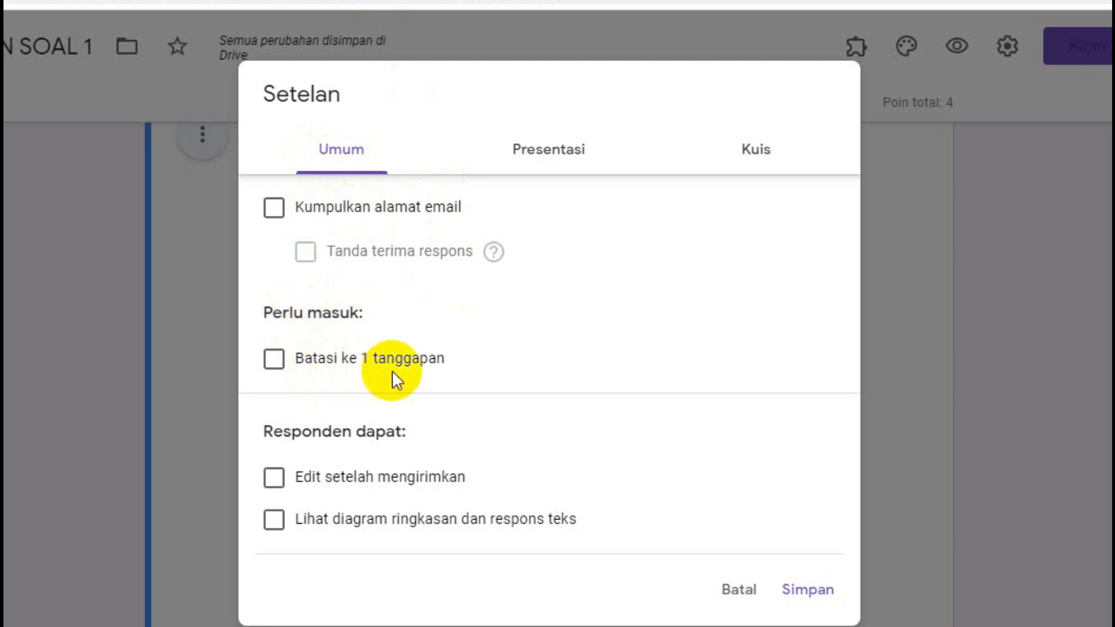
{"action": "left_click", "coordinate": [274, 360]}
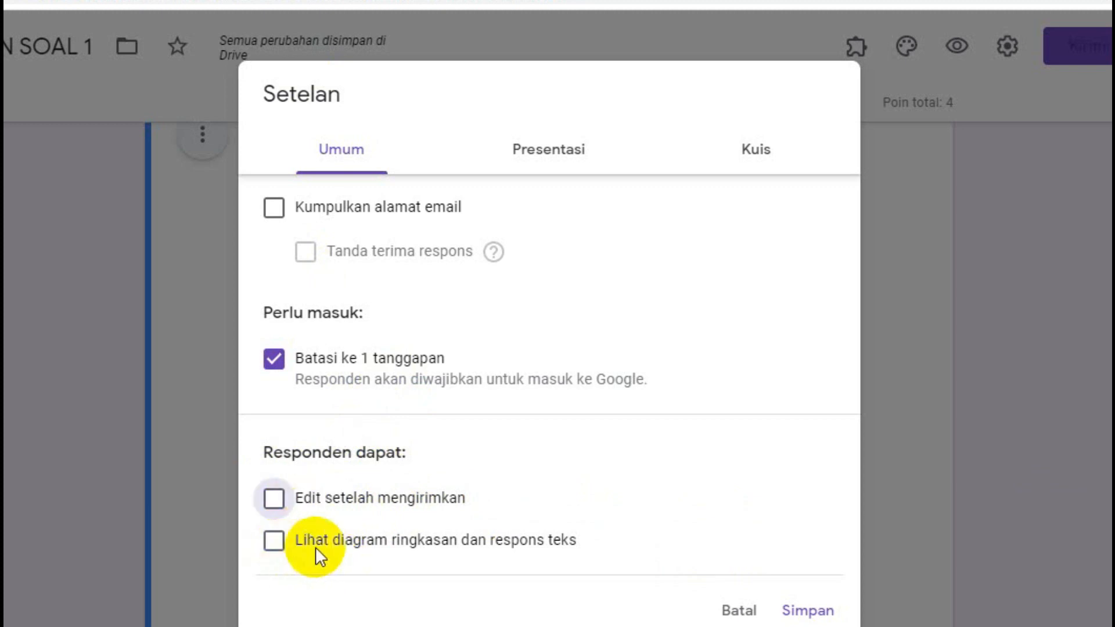
- Enable Acak urutan pertanyaan and set the confirmation message to "TERIMA KASIH, UJIAN ANDA SUDAH KAMI TERIMA"
{"action": "left_click", "coordinate": [530, 156]}
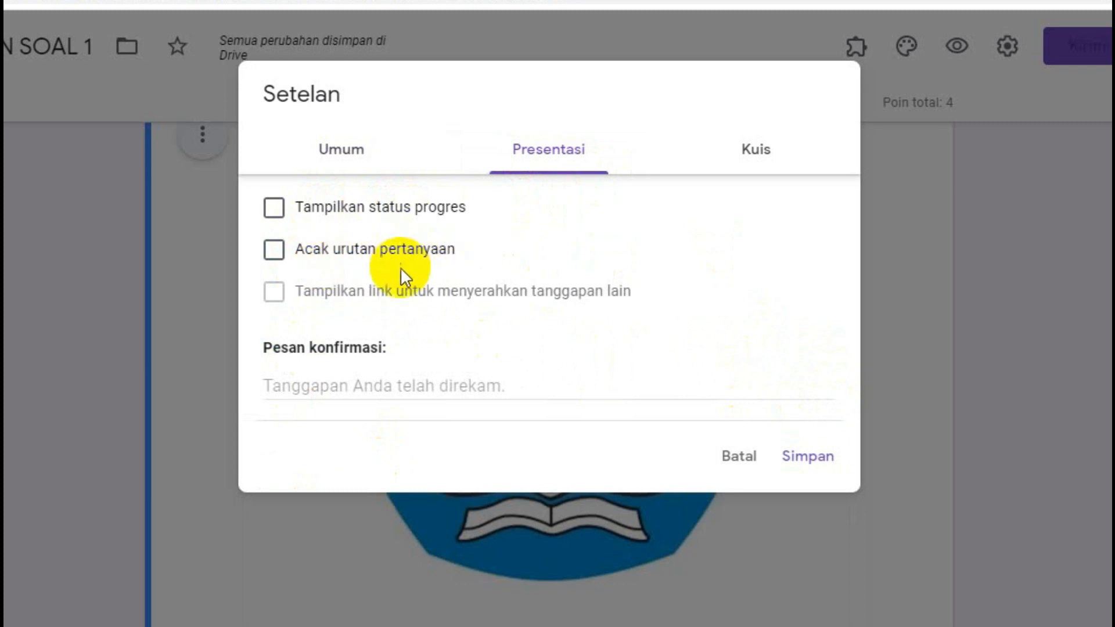
{"action": "left_click", "coordinate": [367, 255]}
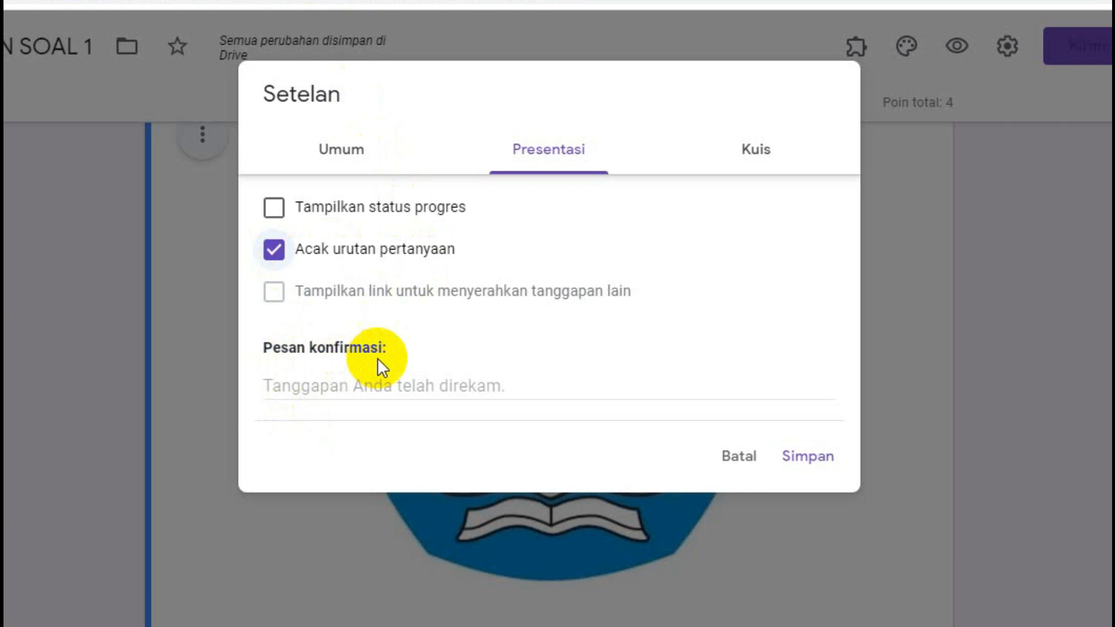
{"action": "left_click", "coordinate": [389, 385]}
{"action": "type", "text": "TERIMA KASIH, "}
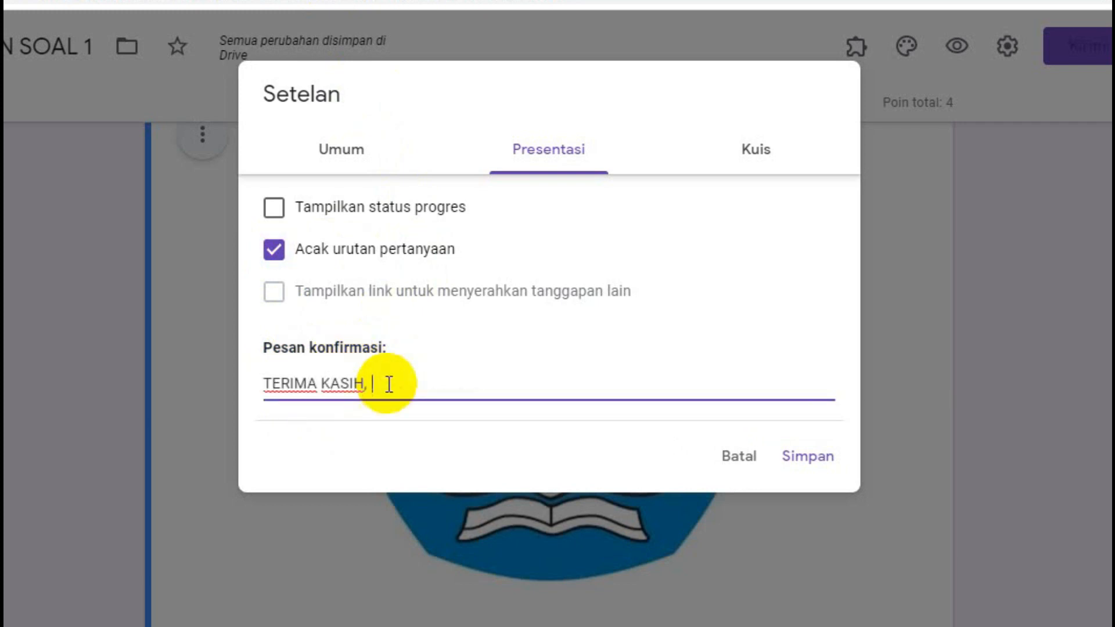
{"action": "type", "text": "UJIAN ANDA SUDAH KAMI TERIMA"}
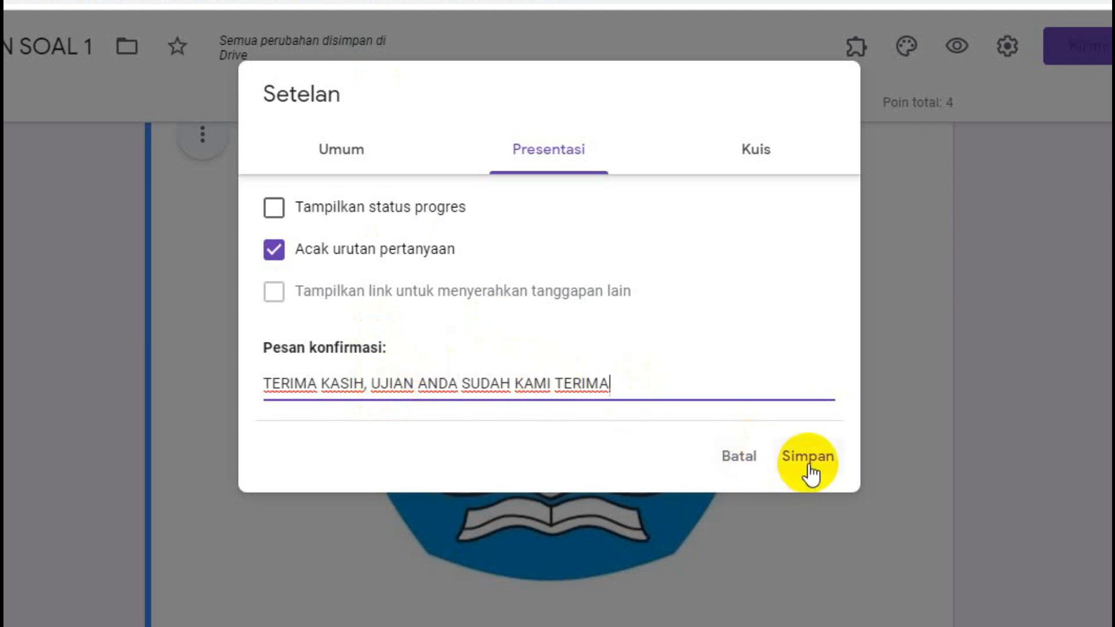
- Disable Pertanyaan tak terjawab and Jawaban yang benar in the quiz options for respondents and save the settings
{"action": "left_click", "coordinate": [748, 167]}
{"action": "left_click_drag", "start_coordinate": [851, 393], "coordinate": [852, 501]}
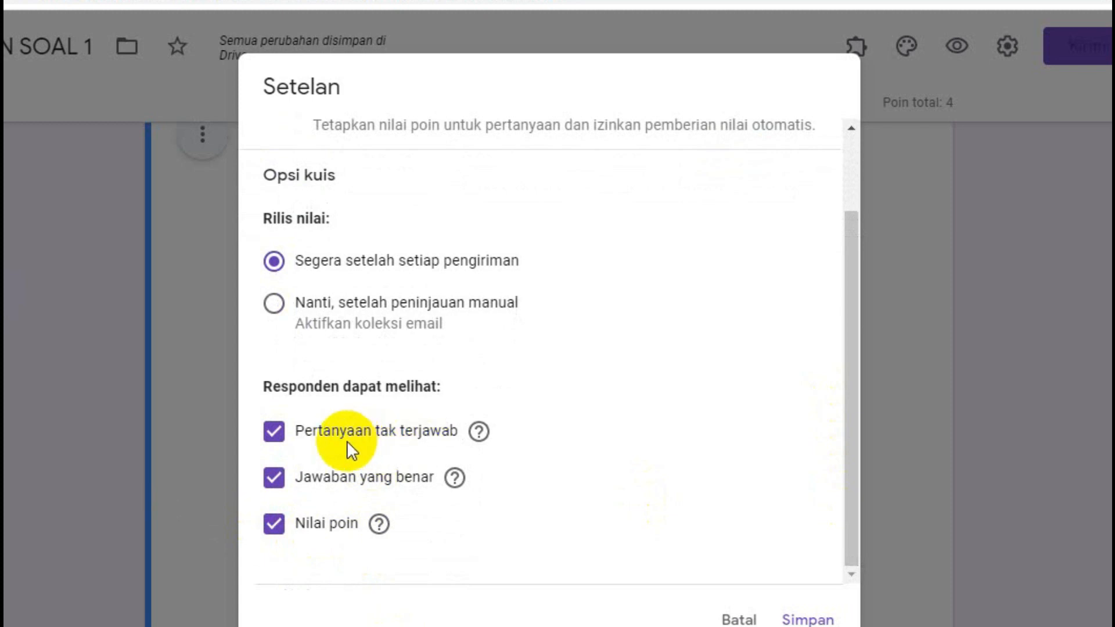
{"action": "left_click", "coordinate": [279, 442]}
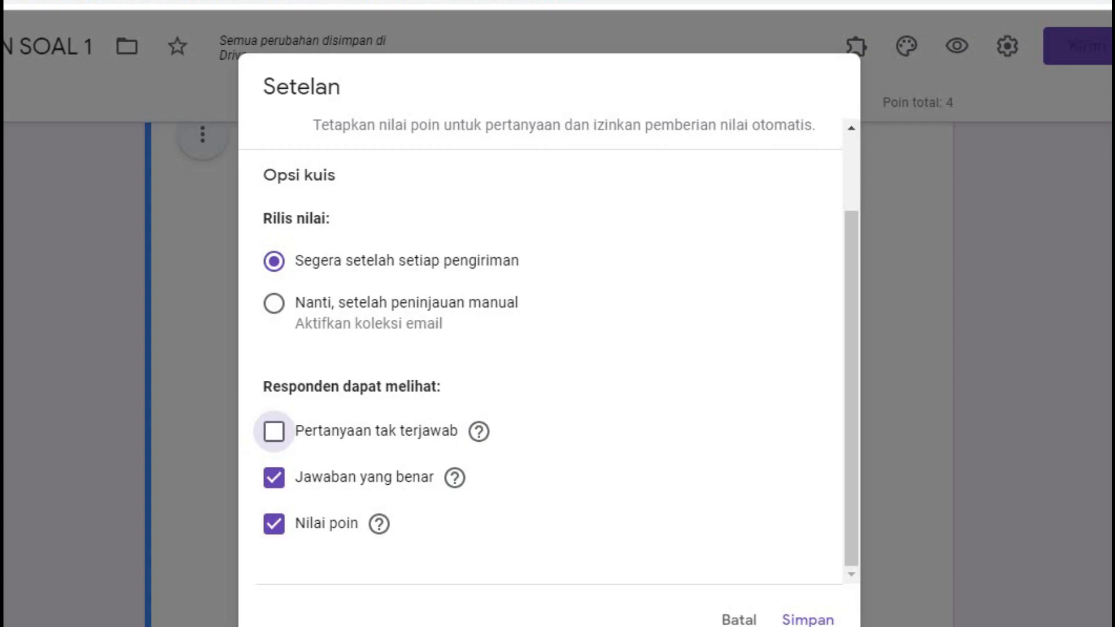
{"action": "mouse_move", "coordinate": [453, 500]}
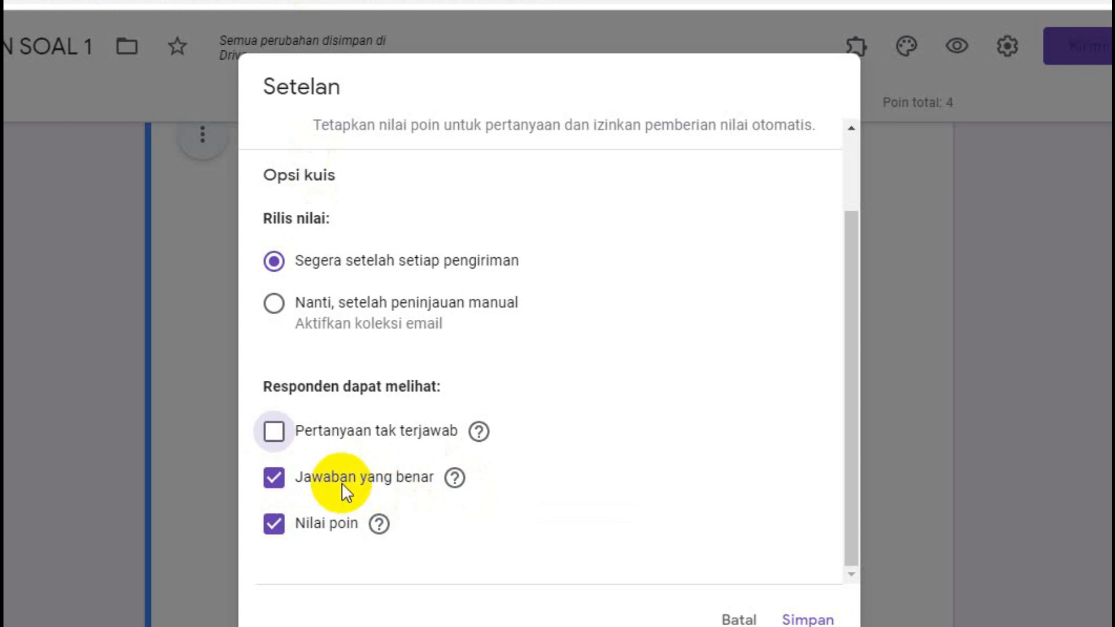
{"action": "left_click", "coordinate": [290, 486]}
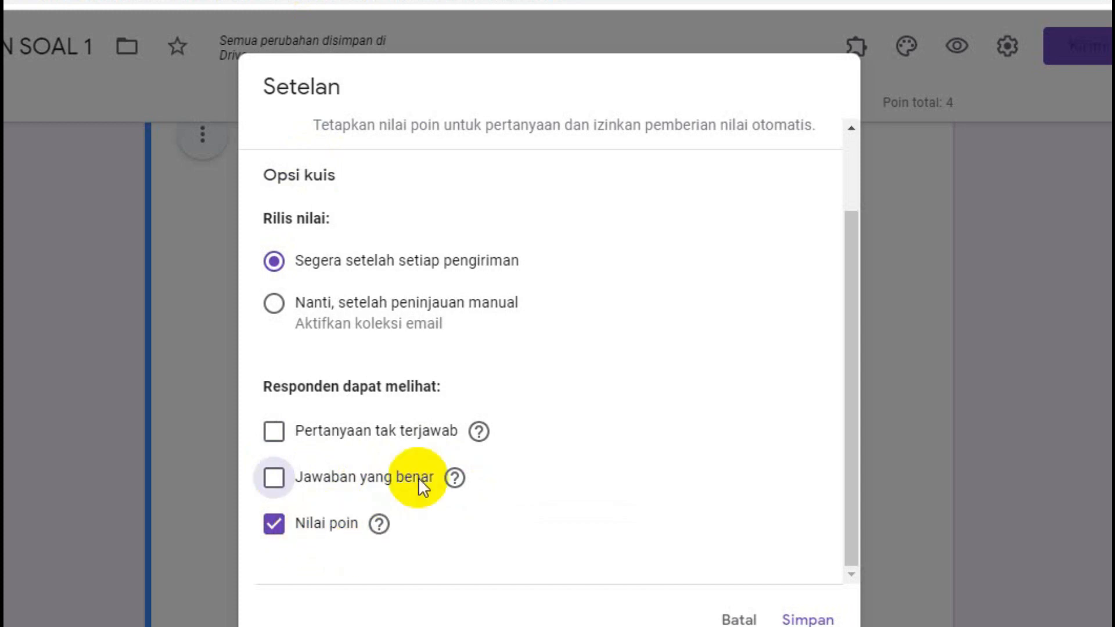
{"action": "left_click", "coordinate": [805, 619]}
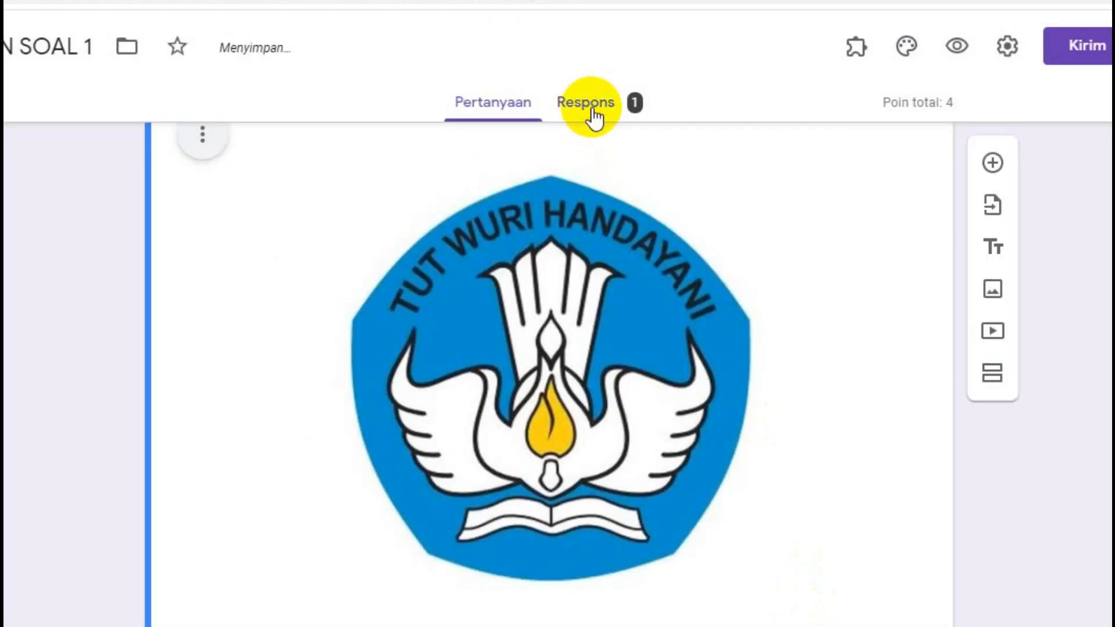
- Open the form preview, check the order of the first section's questions and set the TANGGAL answer to 09/08/2020
{"action": "scroll", "coordinate": [1105, 215], "scroll_direction": "up", "scroll_amount": 20}
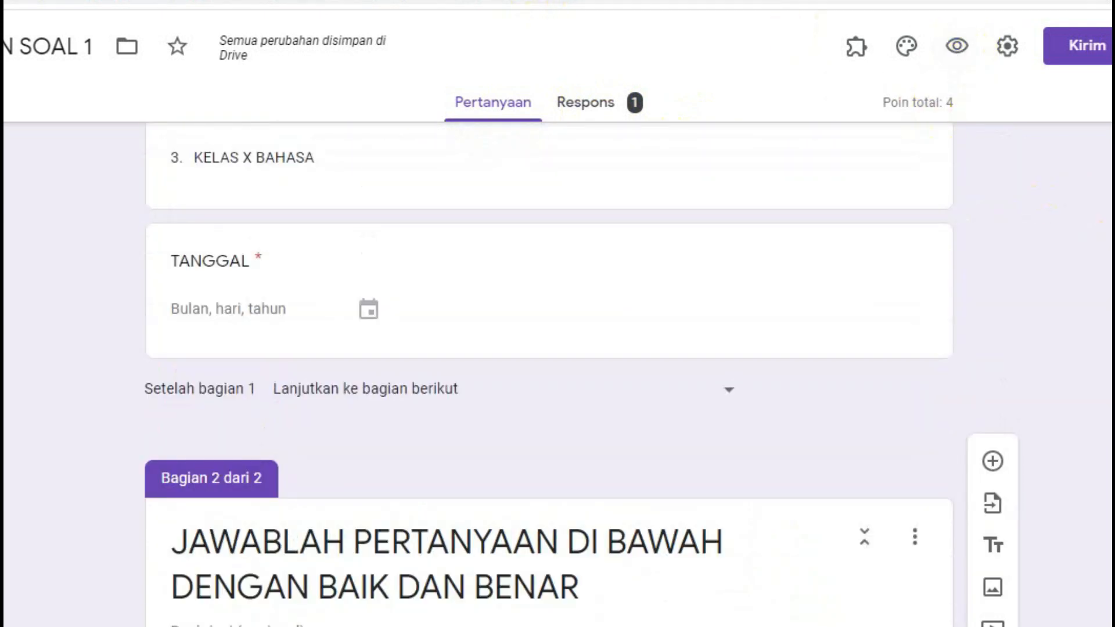
{"action": "left_click", "coordinate": [957, 47]}
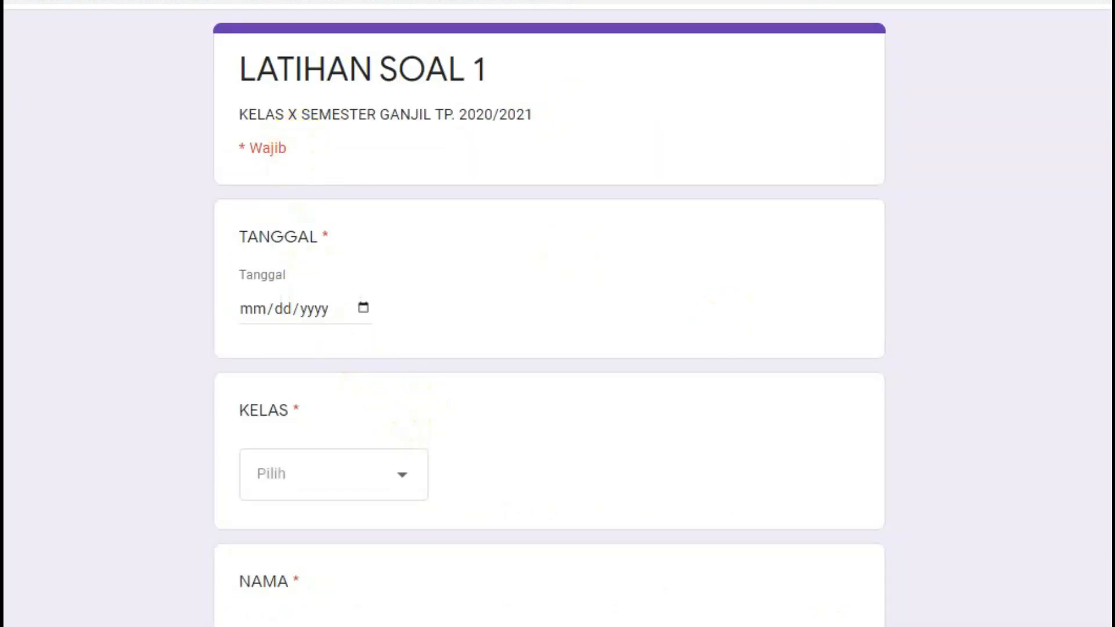
{"action": "scroll", "coordinate": [549, 314], "scroll_direction": "down", "scroll_amount": 3}
{"action": "scroll", "coordinate": [886, 315], "scroll_direction": "up", "scroll_amount": 3}
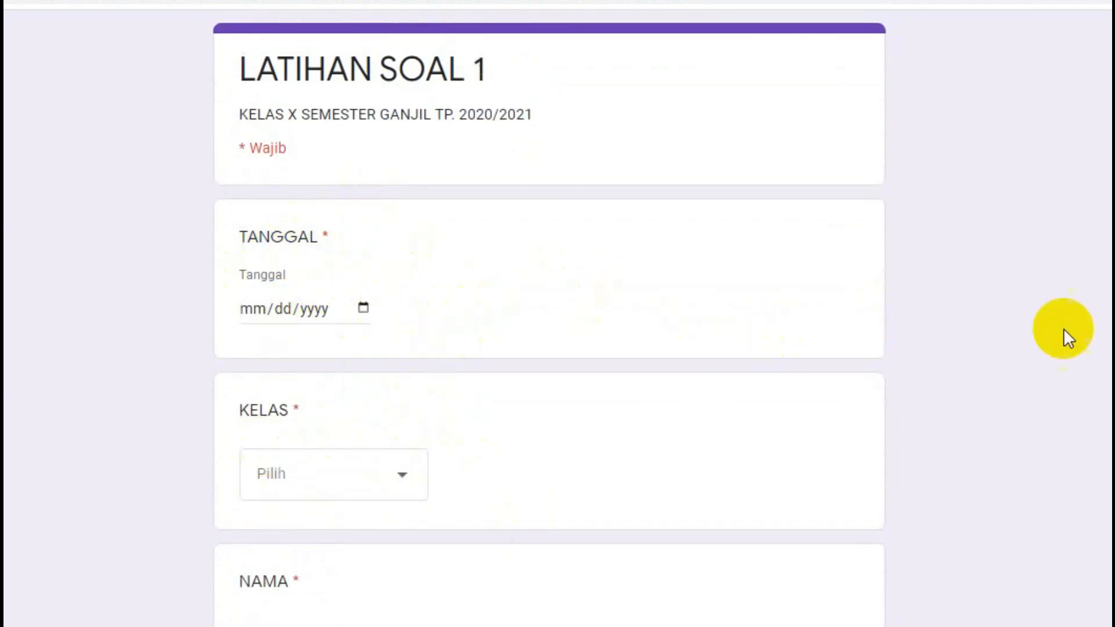
{"action": "scroll", "coordinate": [1065, 333], "scroll_direction": "down", "scroll_amount": 3}
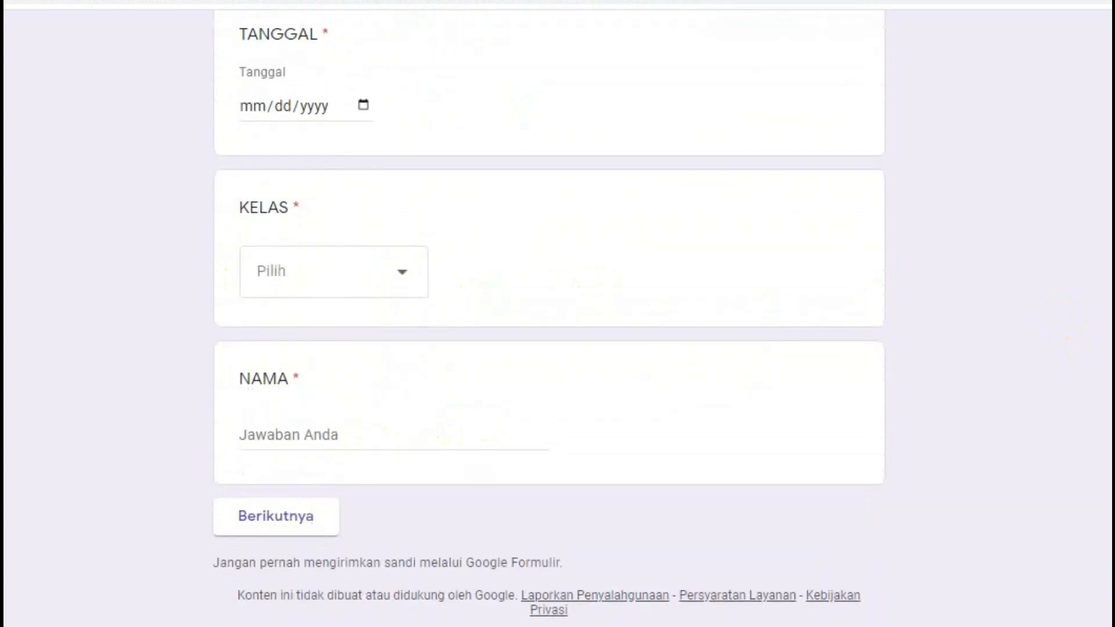
{"action": "scroll", "coordinate": [549, 313], "scroll_direction": "up", "scroll_amount": 2}
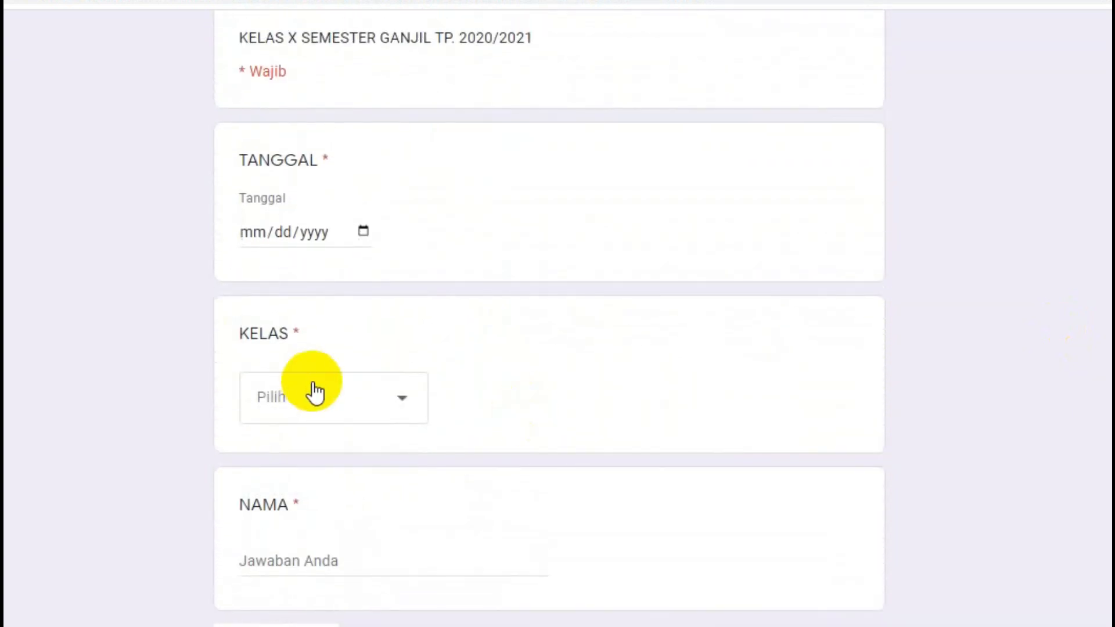
{"action": "left_click", "coordinate": [363, 232]}
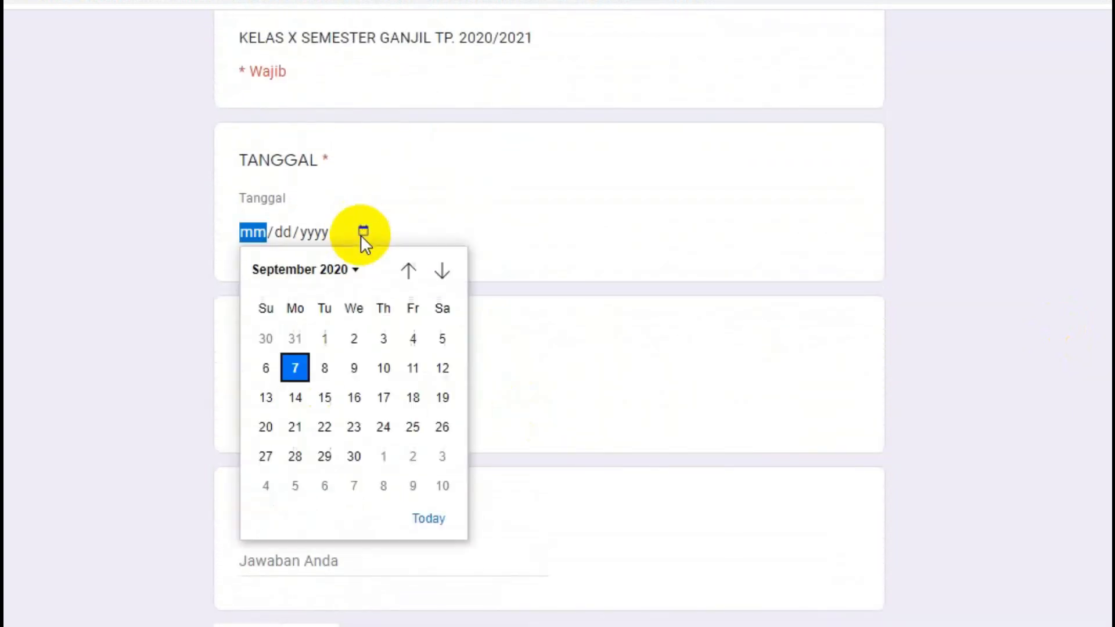
{"action": "left_click", "coordinate": [325, 369]}
- Choose KELAS X IPA as the class, fill in the respondent's name and continue to the quiz questions section
{"action": "left_click", "coordinate": [334, 412]}
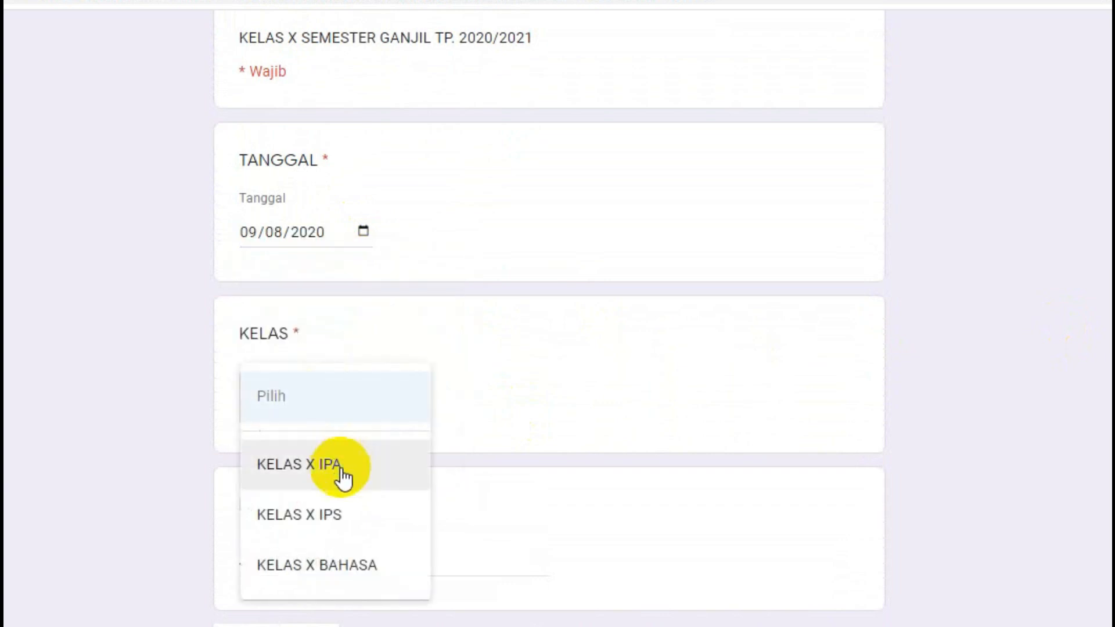
{"action": "left_click", "coordinate": [298, 560]}
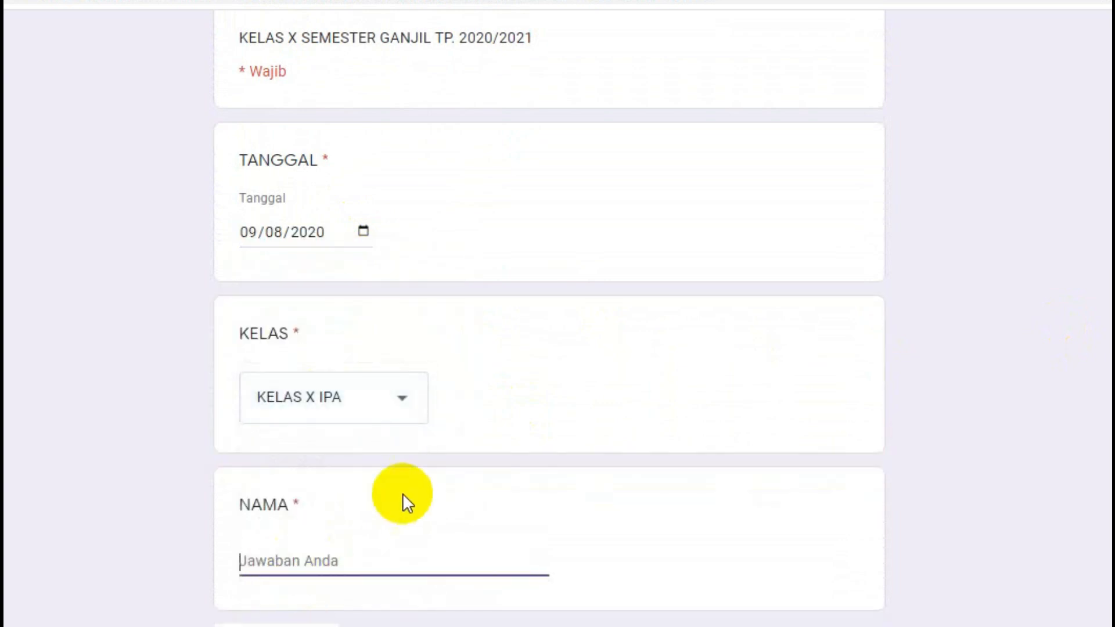
{"action": "type", "text": "wi"}
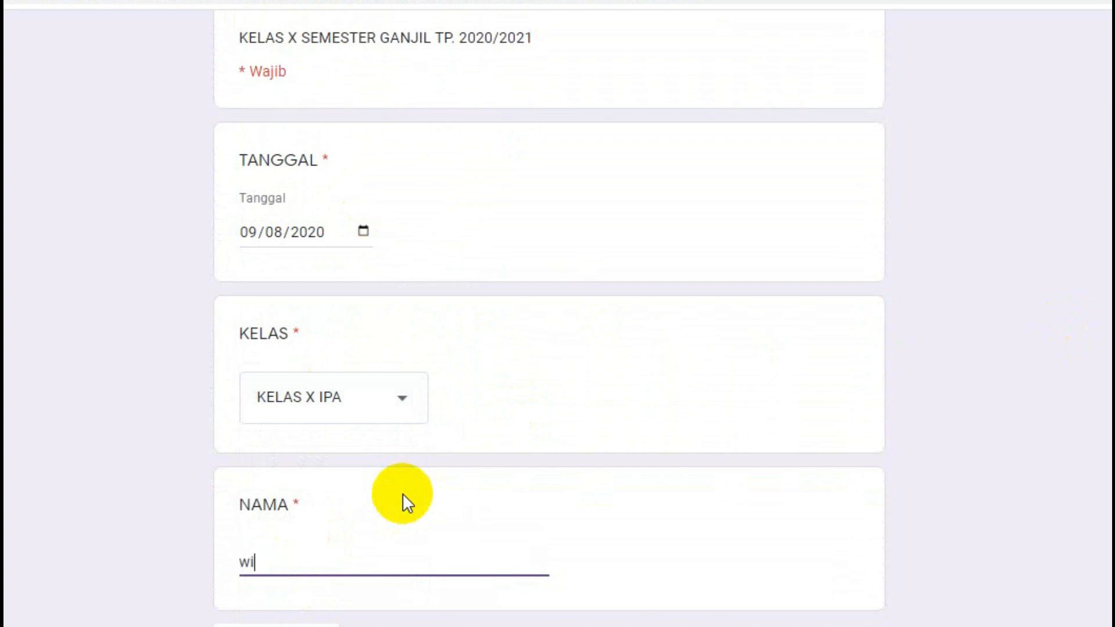
{"action": "type", "text": "nda"}
{"action": "left_click", "coordinate": [297, 626]}
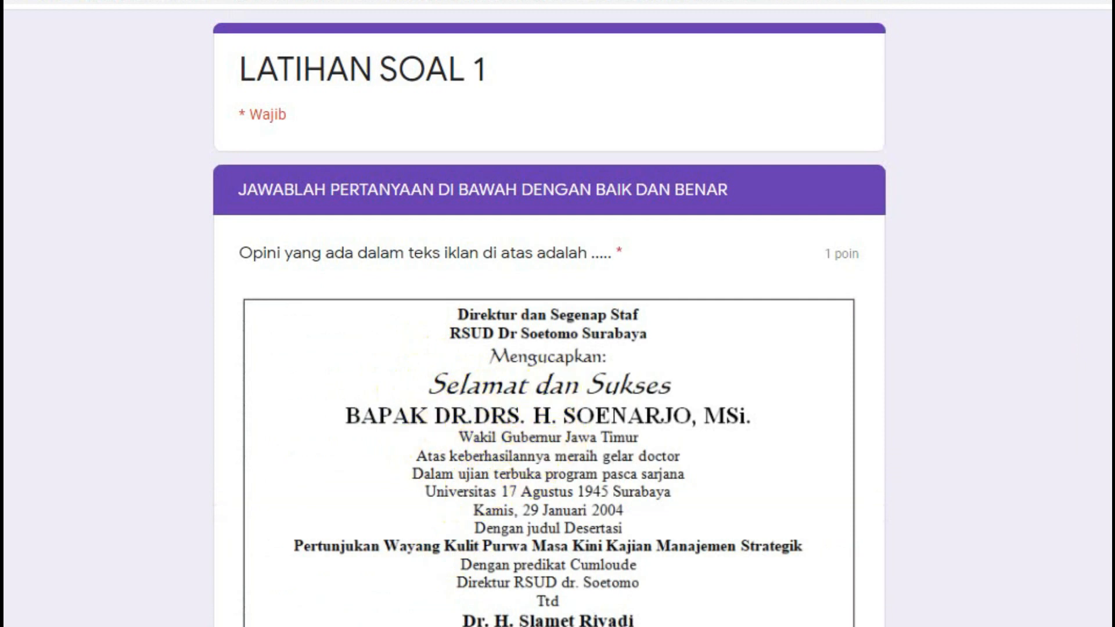
- Answer the advertisement opinion question with "a. Selamat dan sukses" and the ideology question with "B. Semakin tinggi kemampuan mengatasi masalah."
{"action": "scroll", "coordinate": [549, 320], "scroll_direction": "down", "scroll_amount": 3}
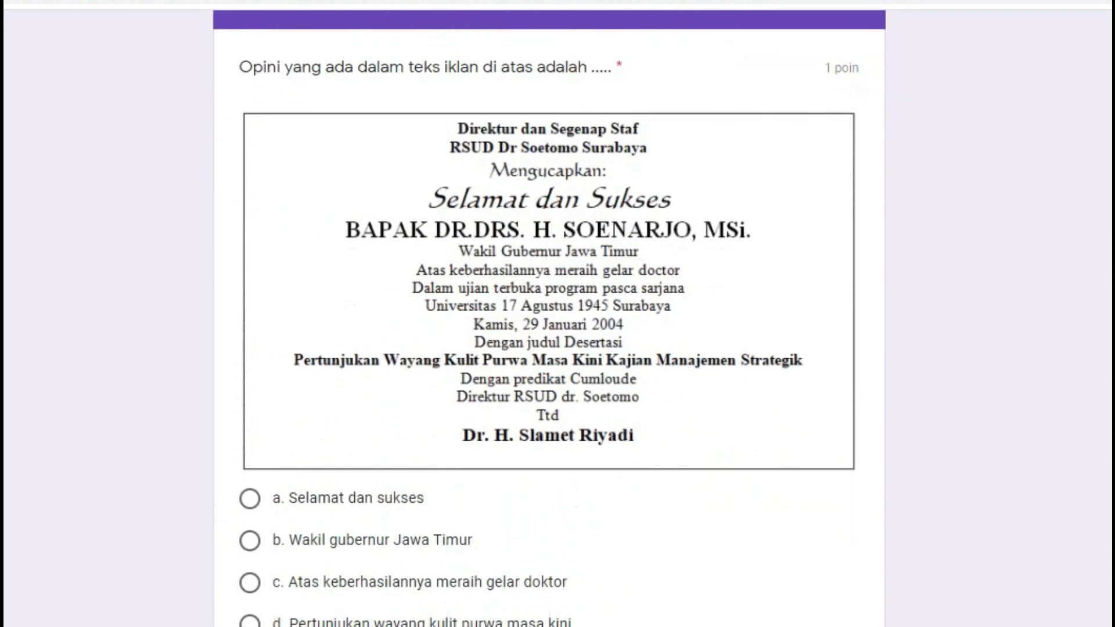
{"action": "left_click", "coordinate": [251, 500]}
{"action": "scroll", "coordinate": [549, 320], "scroll_direction": "down", "scroll_amount": 8}
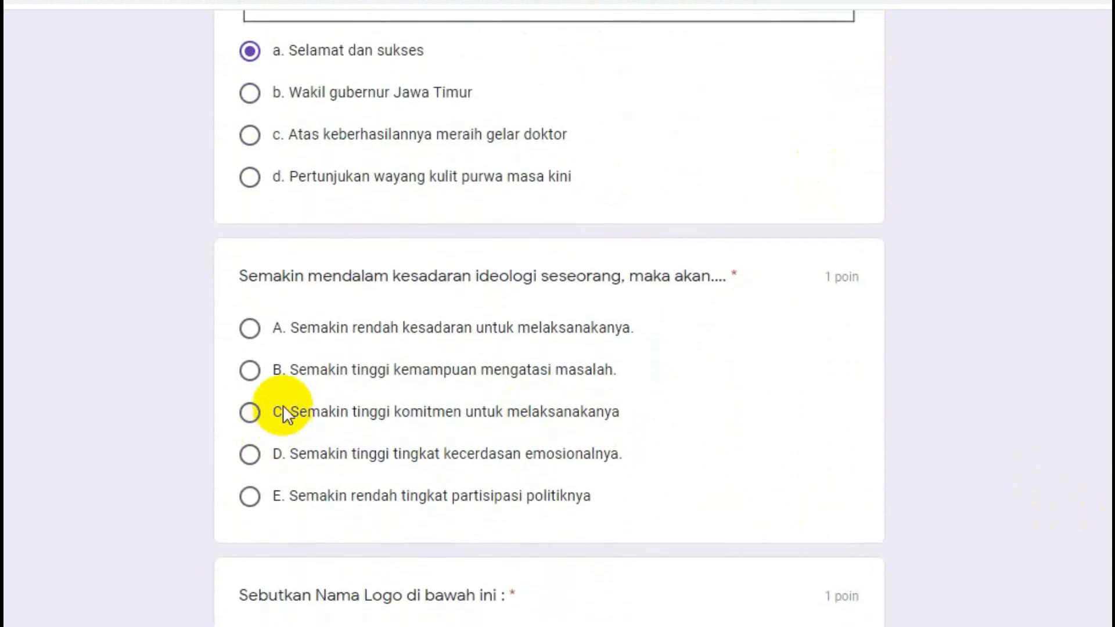
{"action": "left_click", "coordinate": [250, 375]}
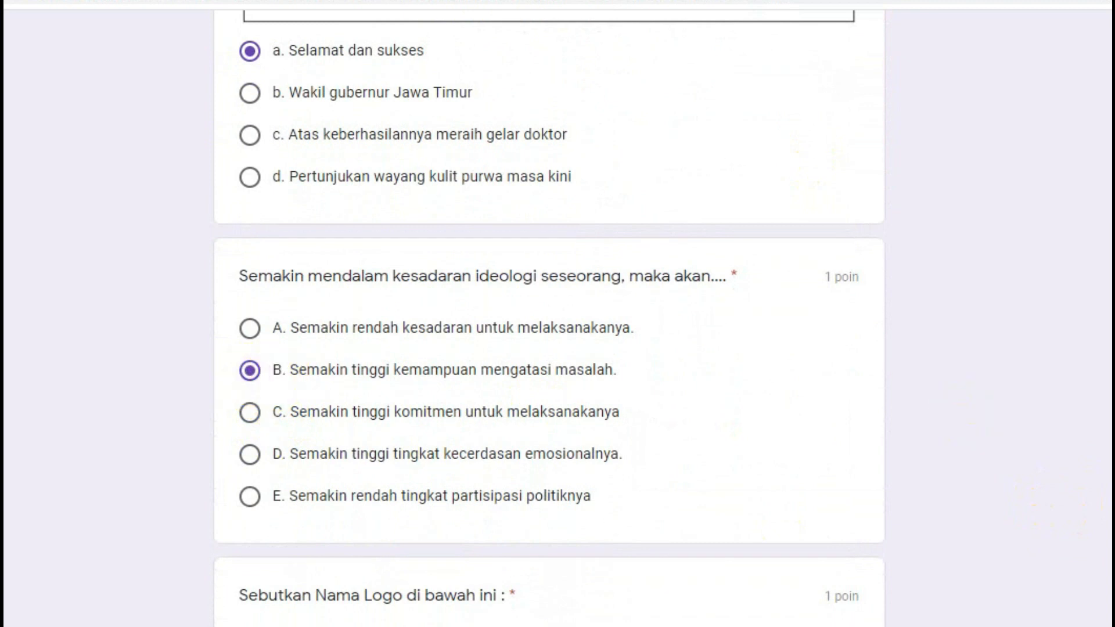
- Enter "tutwurihandayni" as the short answer to the Sebutkan Nama Logo question
{"action": "scroll", "coordinate": [637, 510], "scroll_direction": "down", "scroll_amount": 12}
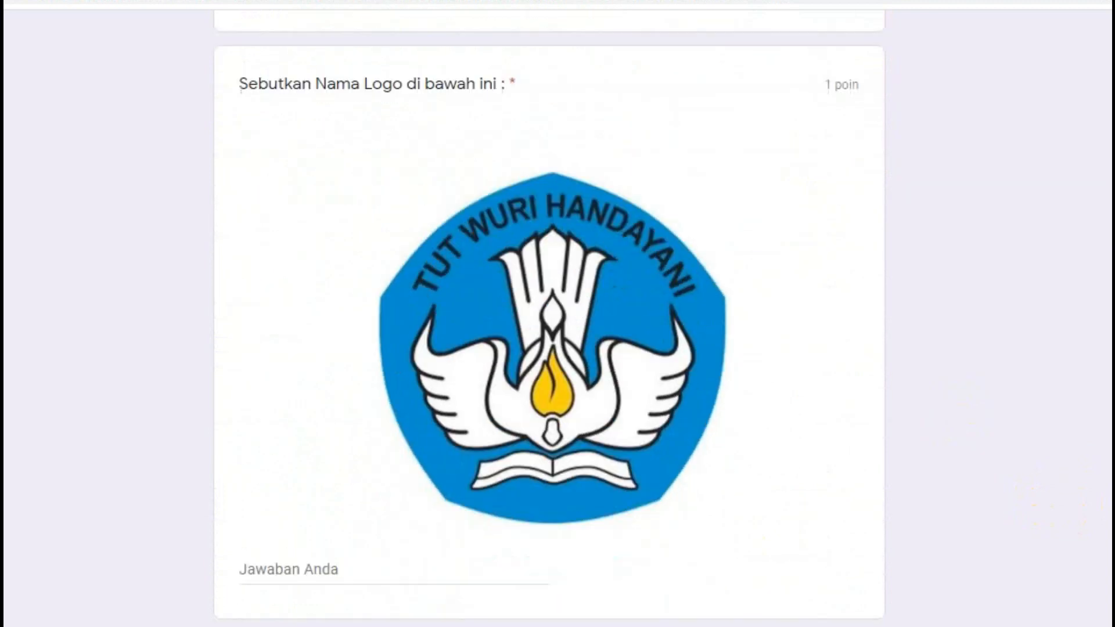
{"action": "left_click", "coordinate": [303, 419]}
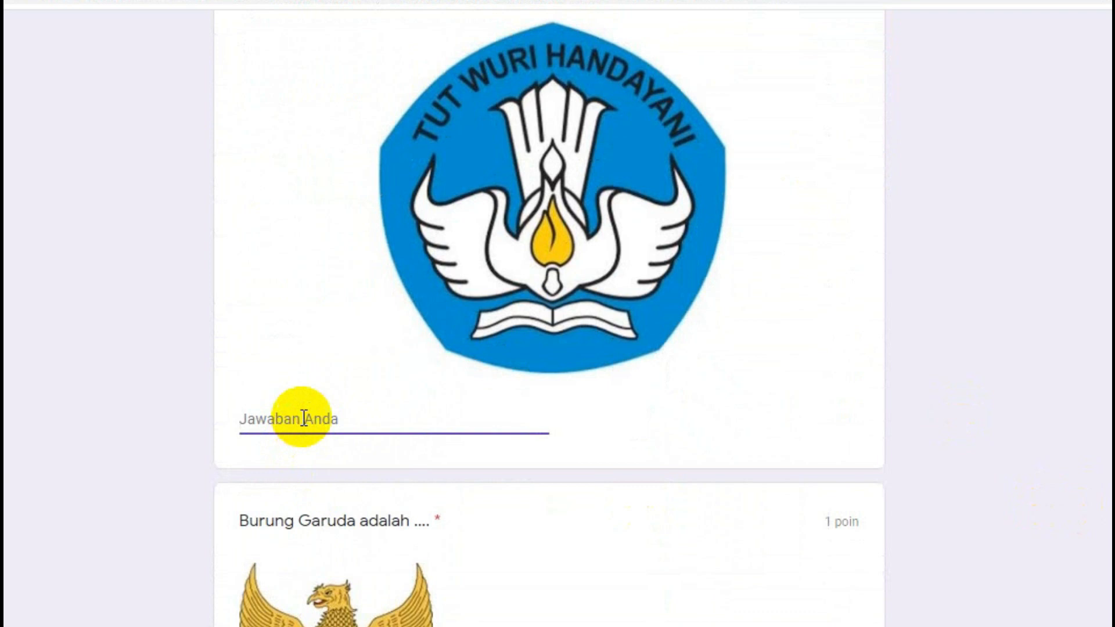
{"action": "type", "text": "tutwurihandayni"}
{"action": "key", "text": "BackSpace"}
{"action": "type", "text": "i"}
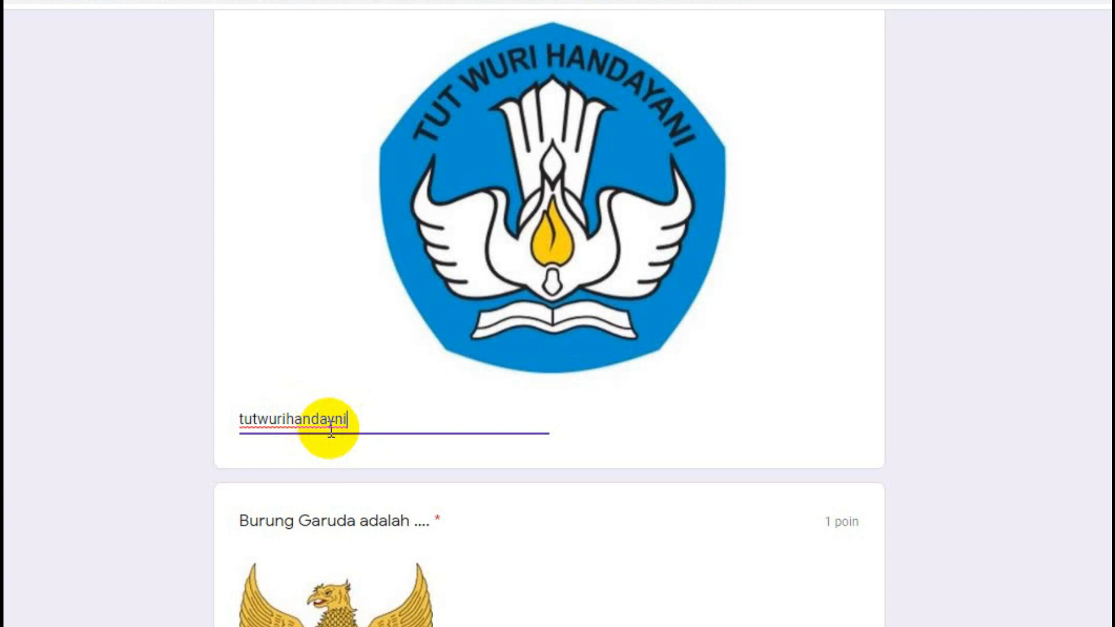
- Answer the Burung Garuda question with "A. Lambang Negara" and submit the form
{"action": "scroll", "coordinate": [549, 314], "scroll_direction": "down", "scroll_amount": 7}
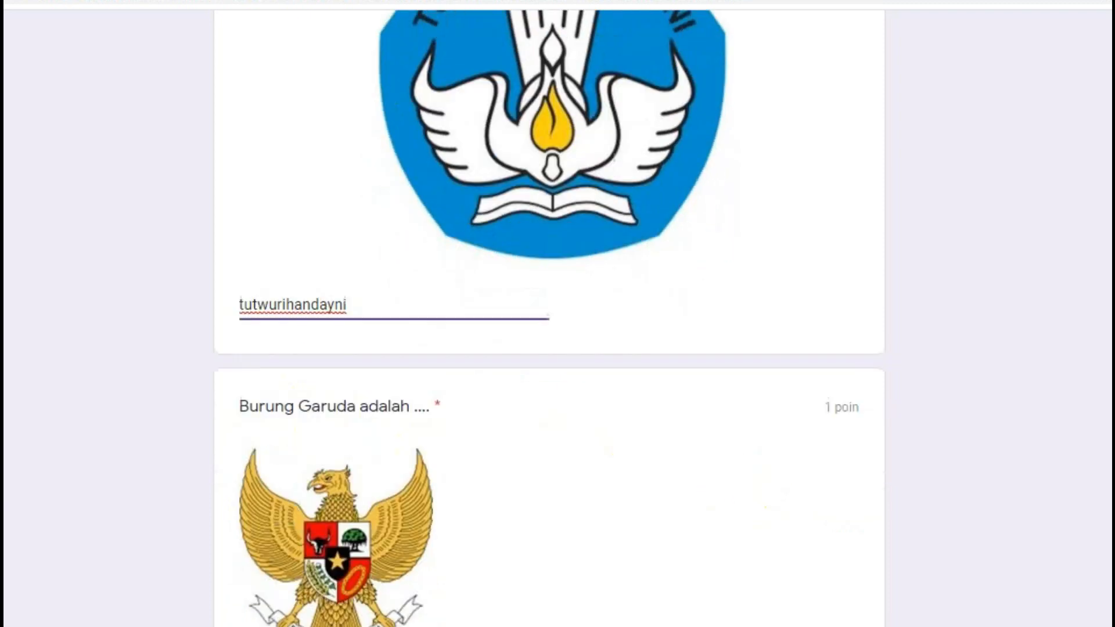
{"action": "left_click", "coordinate": [249, 386]}
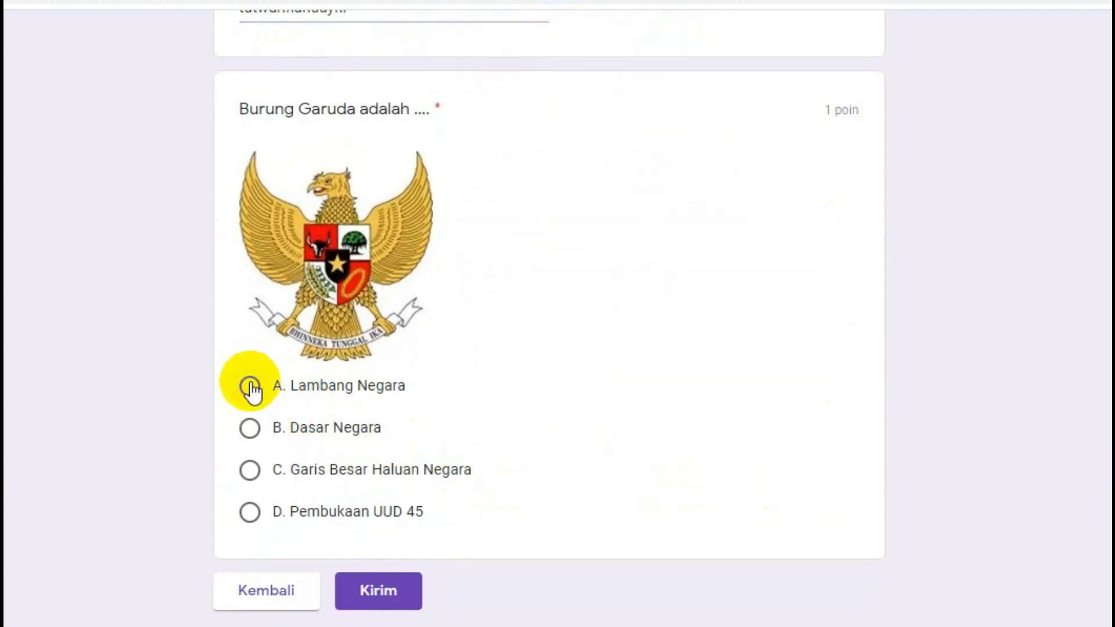
{"action": "left_click", "coordinate": [414, 607]}
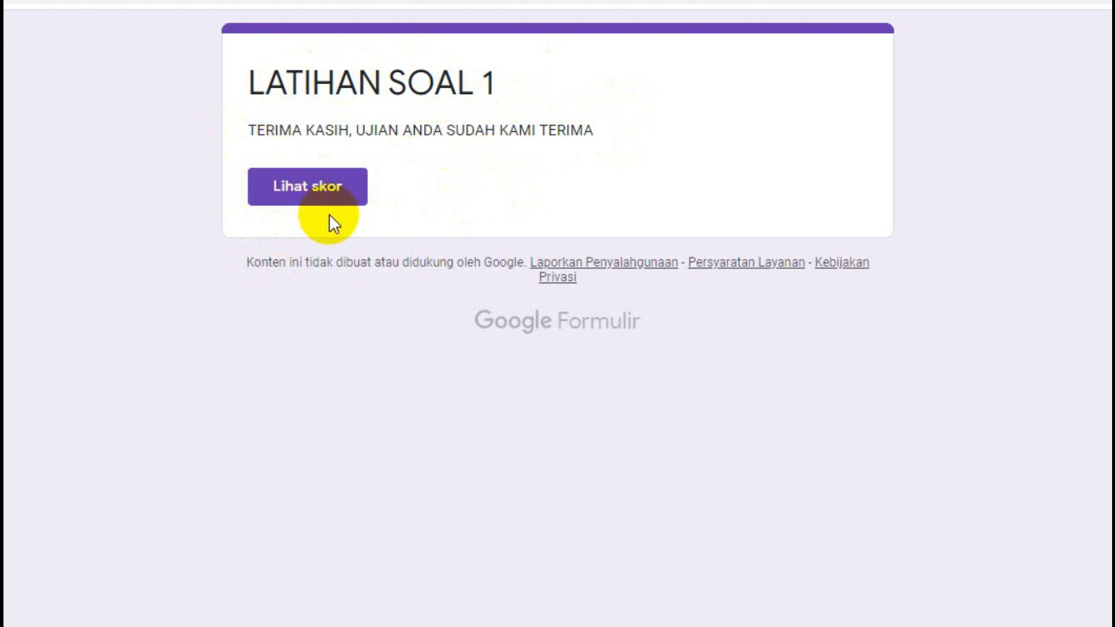
- Open the score page of the submitted quiz and check the points awarded for each question
{"action": "left_click", "coordinate": [312, 193]}
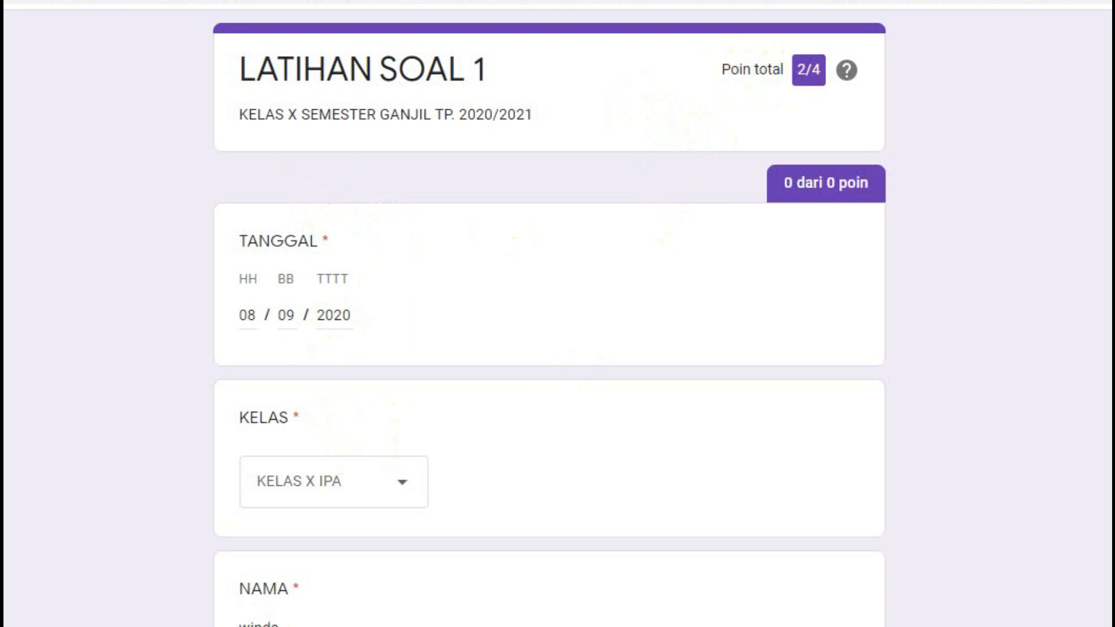
{"action": "scroll", "coordinate": [550, 320], "scroll_direction": "down", "scroll_amount": 10}
{"action": "scroll", "coordinate": [550, 320], "scroll_direction": "down", "scroll_amount": 4}
{"action": "scroll", "coordinate": [550, 320], "scroll_direction": "up", "scroll_amount": 3}
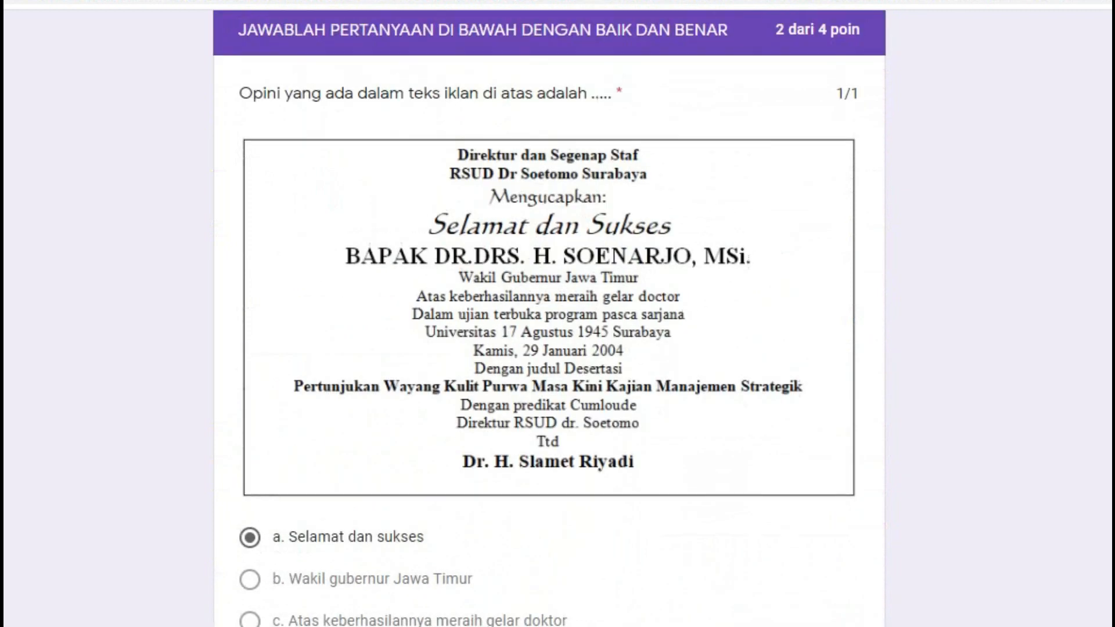
{"action": "scroll", "coordinate": [549, 320], "scroll_direction": "down", "scroll_amount": 1}
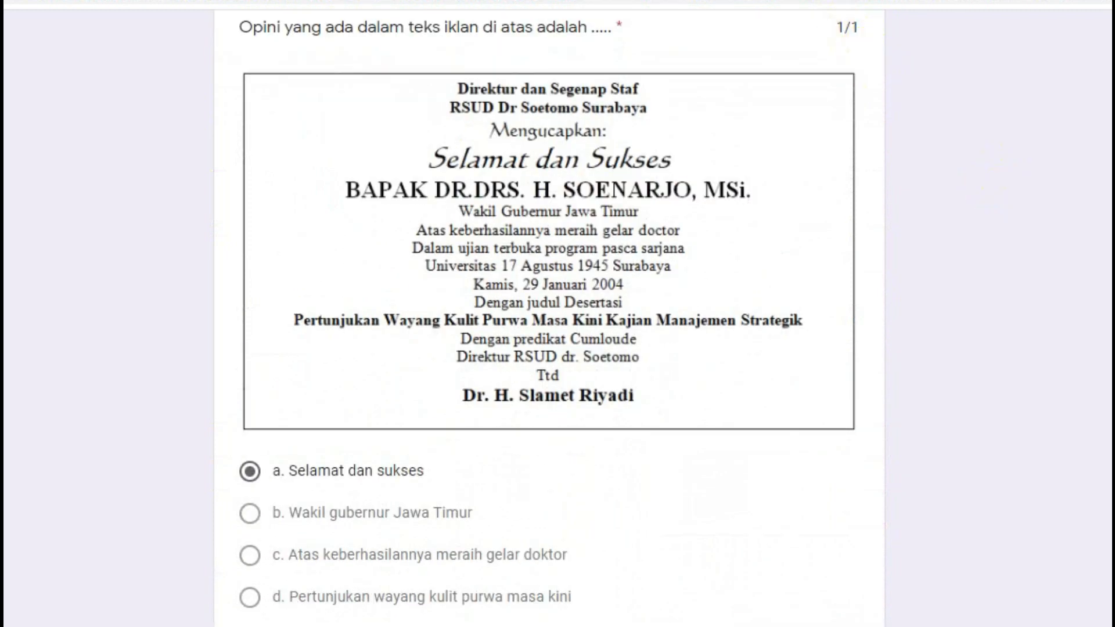
{"action": "scroll", "coordinate": [550, 320], "scroll_direction": "down", "scroll_amount": 8}
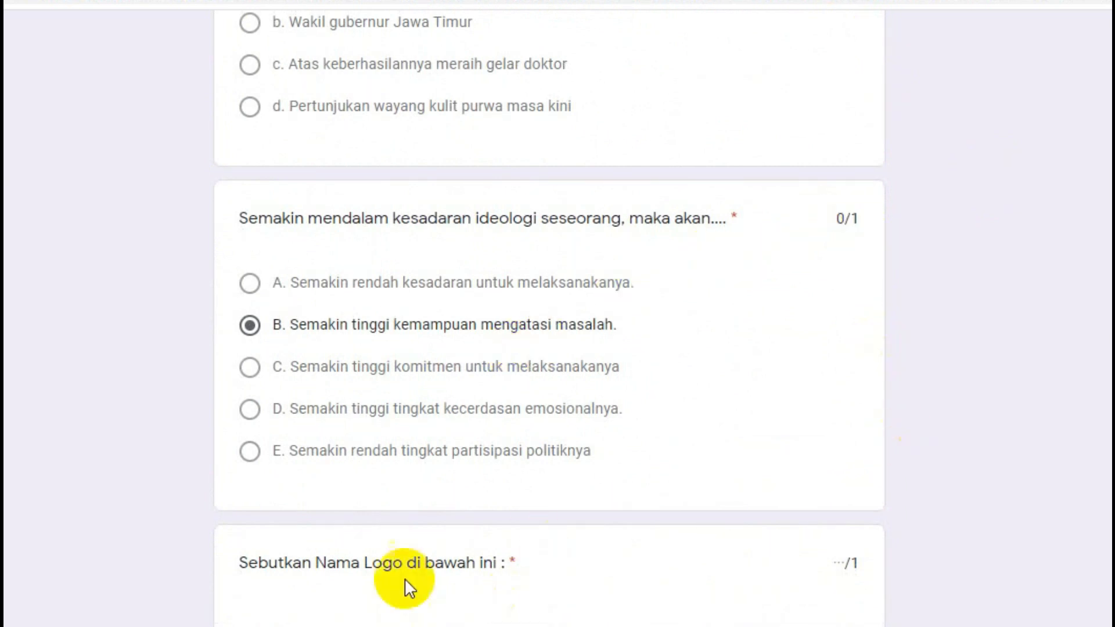
{"action": "scroll", "coordinate": [550, 319], "scroll_direction": "down", "scroll_amount": 11}
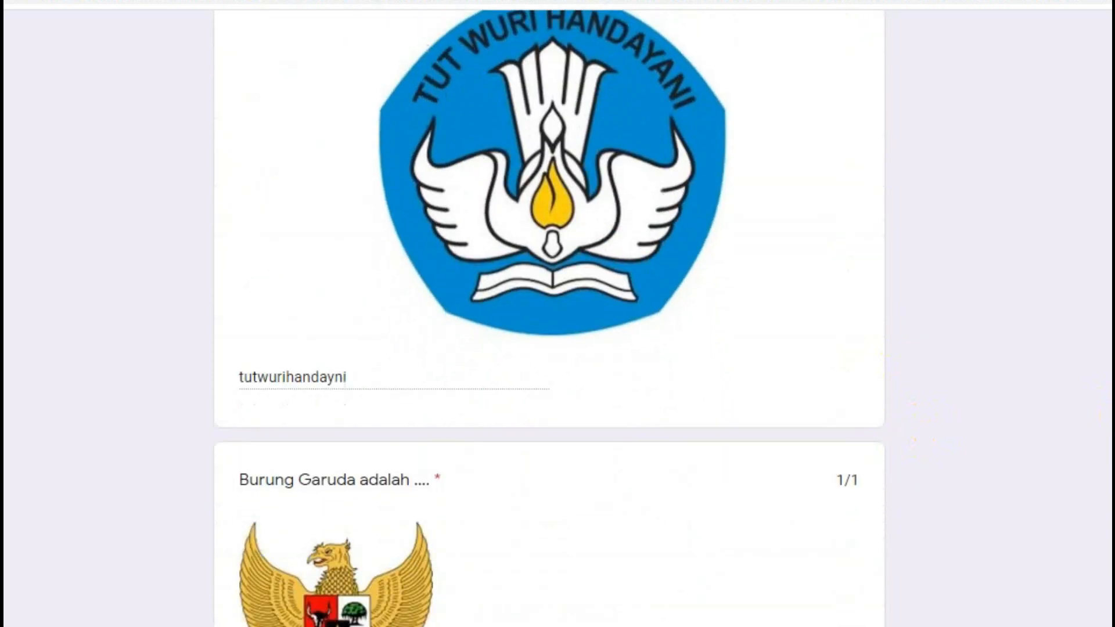
- Recheck the grading of the logo name question and look back over the preceding questions on the score page
{"action": "scroll", "coordinate": [549, 319], "scroll_direction": "up", "scroll_amount": 3}
{"action": "scroll", "coordinate": [916, 242], "scroll_direction": "up", "scroll_amount": 2}
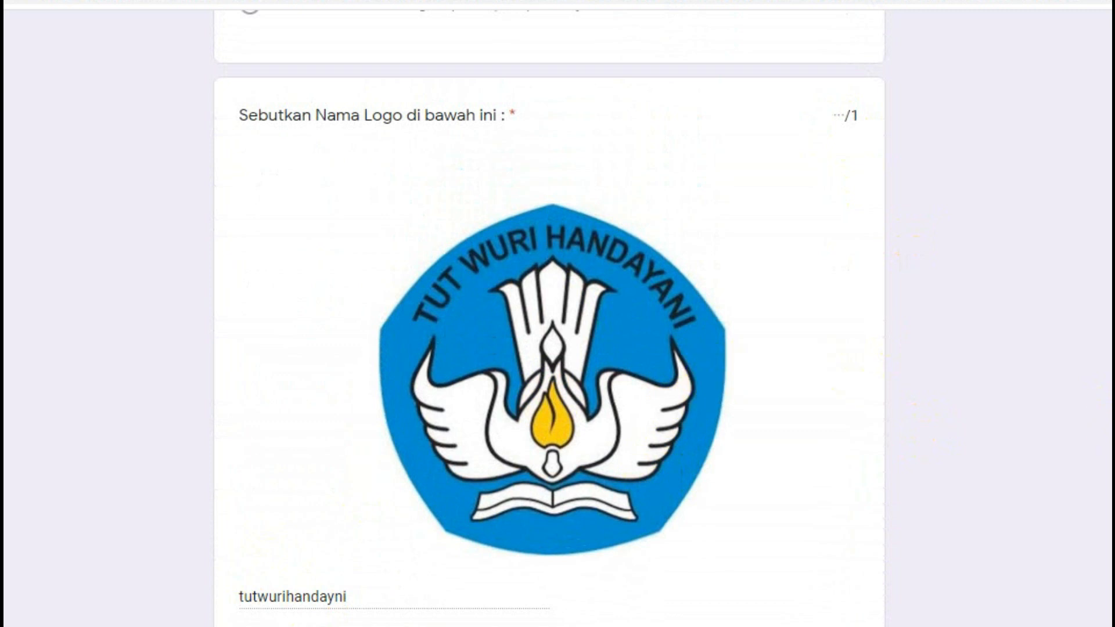
{"action": "scroll", "coordinate": [549, 318], "scroll_direction": "down", "scroll_amount": 3}
{"action": "scroll", "coordinate": [550, 318], "scroll_direction": "up", "scroll_amount": 2}
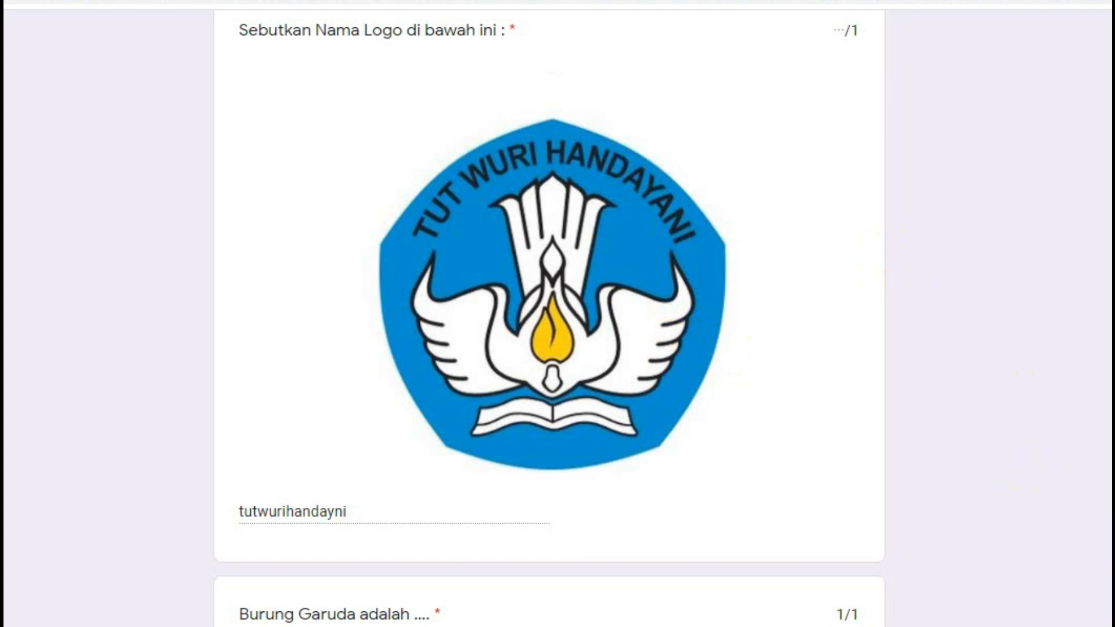
{"action": "scroll", "coordinate": [549, 316], "scroll_direction": "up", "scroll_amount": 15}
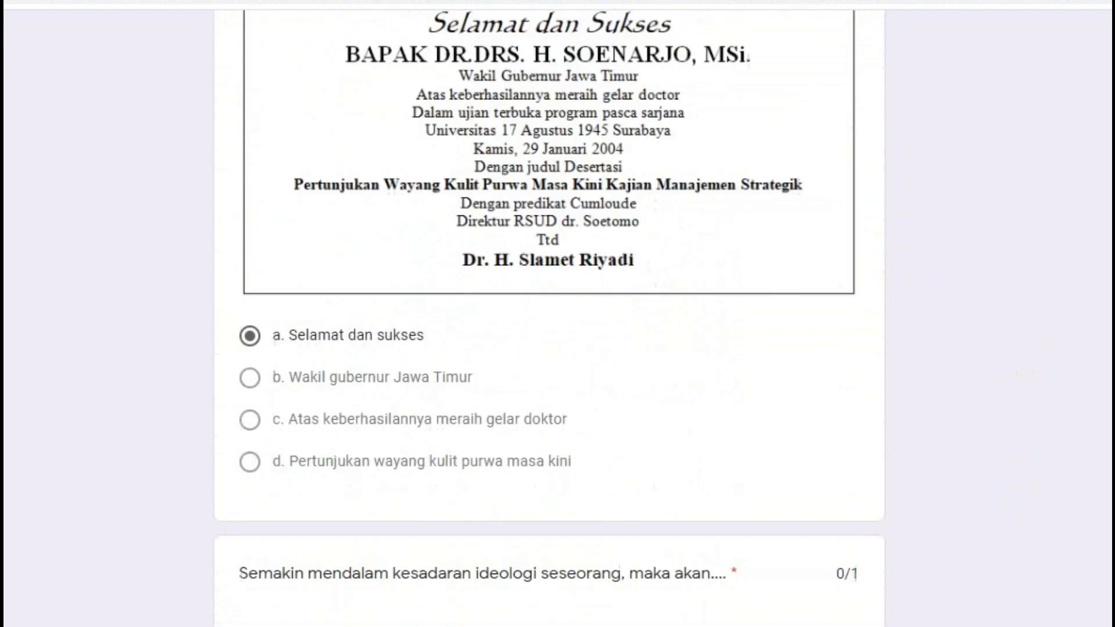
{"action": "scroll", "coordinate": [1071, 289], "scroll_direction": "up", "scroll_amount": 8}
- Return to the form editor and review the response summary with its score statistics, NAMA entries and KELAS chart
{"action": "scroll", "coordinate": [1071, 289], "scroll_direction": "down", "scroll_amount": 18}
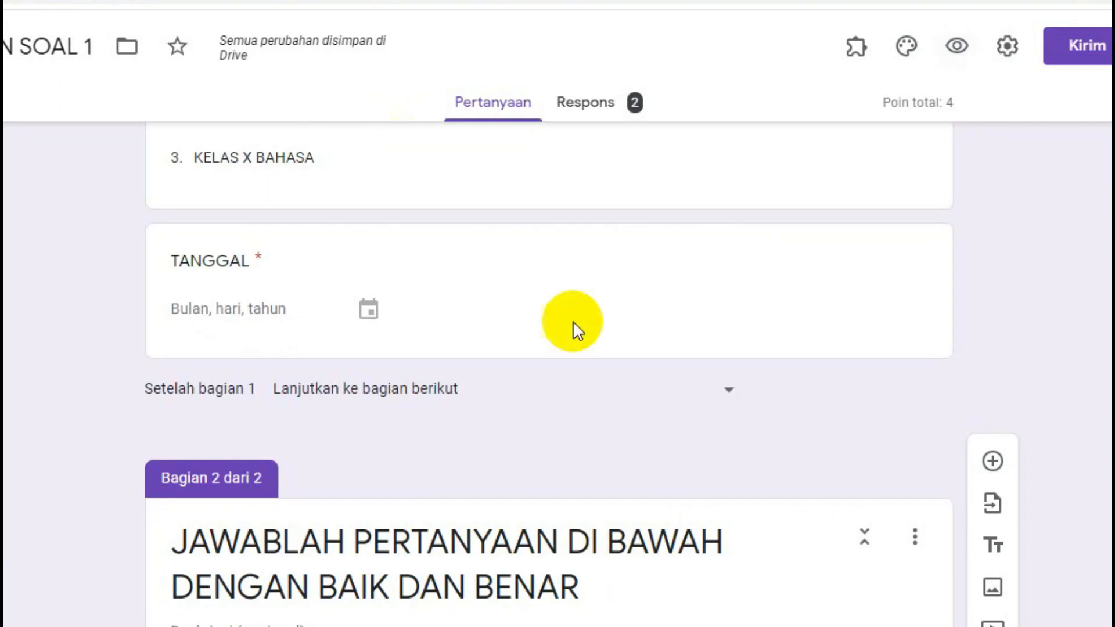
{"action": "scroll", "coordinate": [1073, 480], "scroll_direction": "up", "scroll_amount": 10}
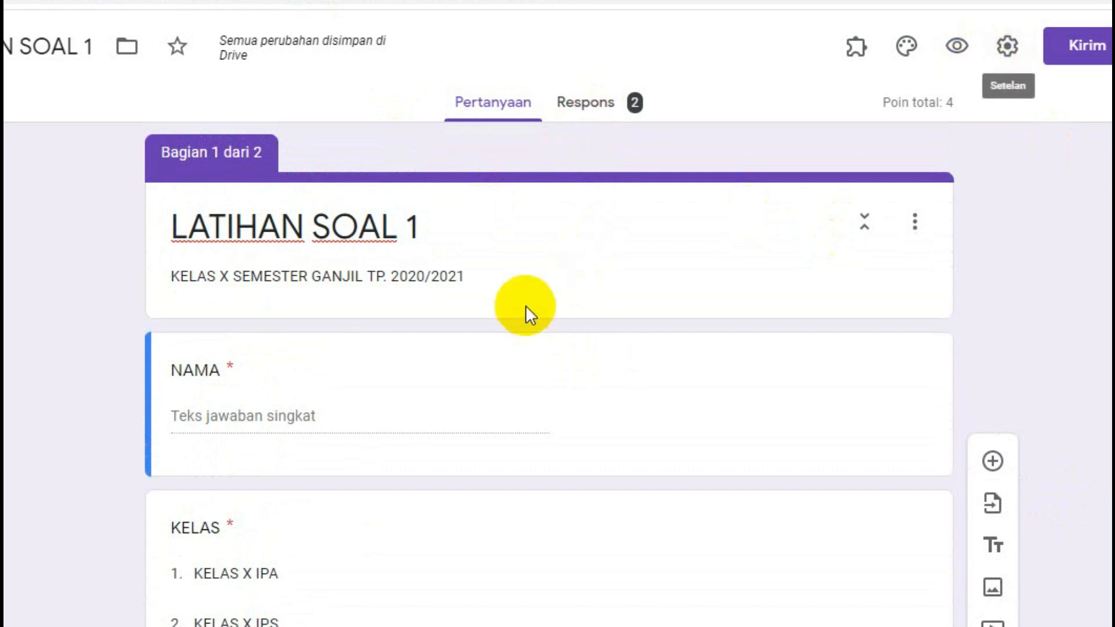
{"action": "left_click", "coordinate": [590, 114]}
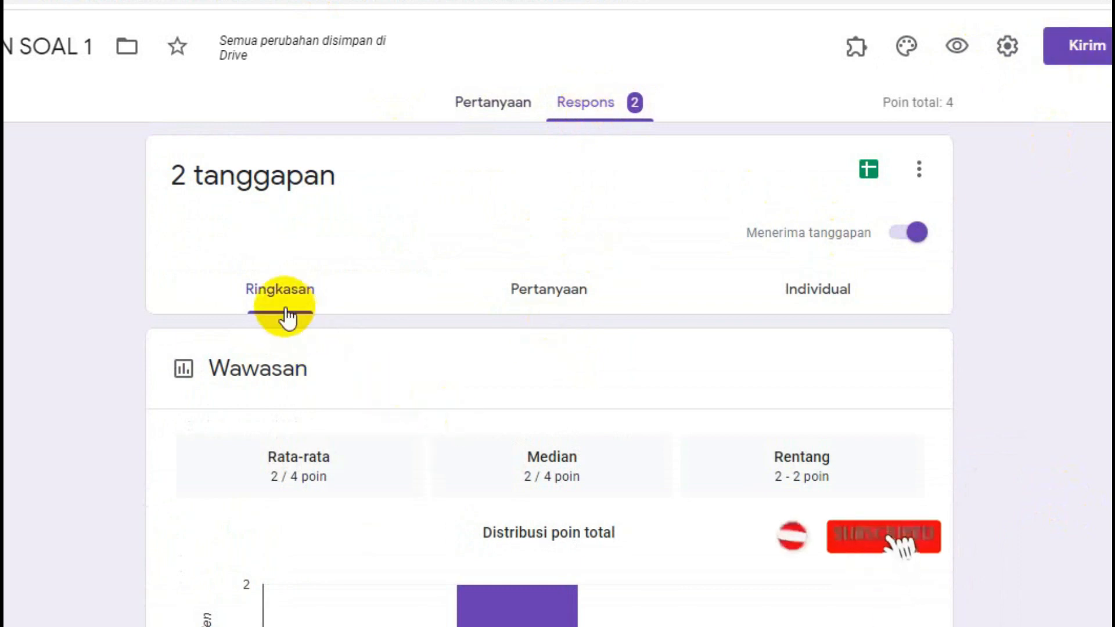
{"action": "scroll", "coordinate": [549, 371], "scroll_direction": "down", "scroll_amount": 15}
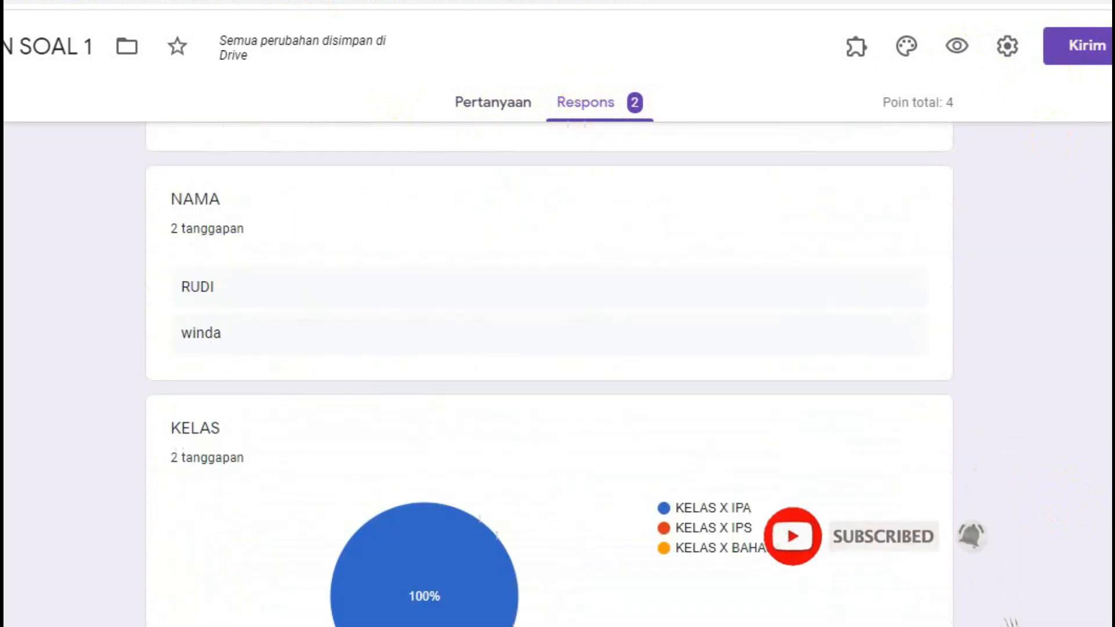
{"action": "scroll", "coordinate": [549, 371], "scroll_direction": "down", "scroll_amount": 3}
{"action": "scroll", "coordinate": [549, 372], "scroll_direction": "up", "scroll_amount": 18}
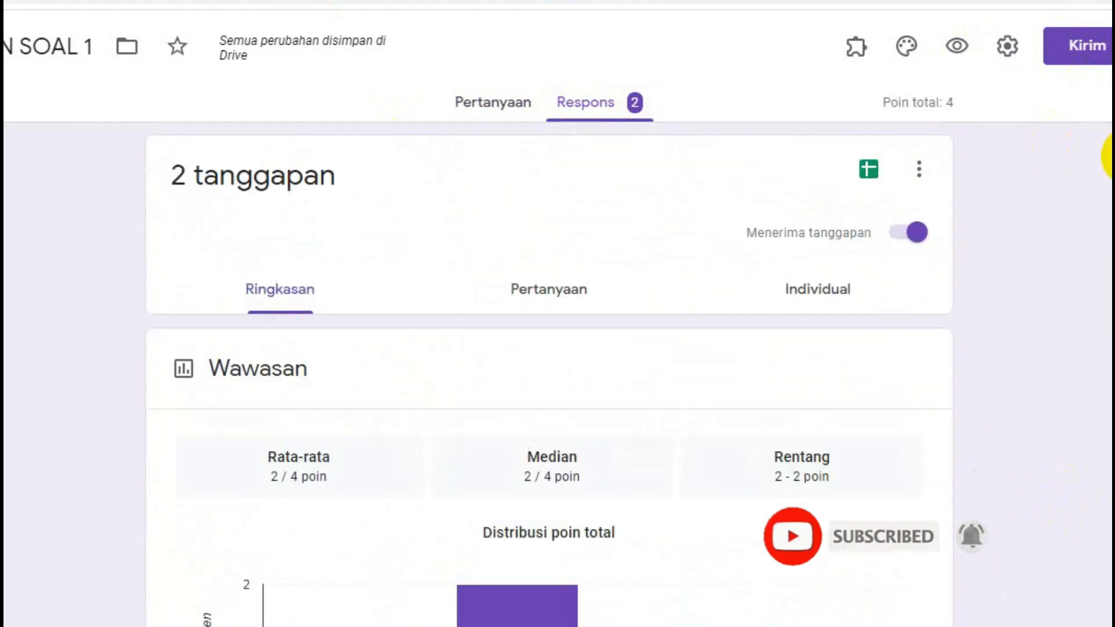
- Show the individual responses and check the first respondent's score and identity details
{"action": "left_click", "coordinate": [806, 290]}
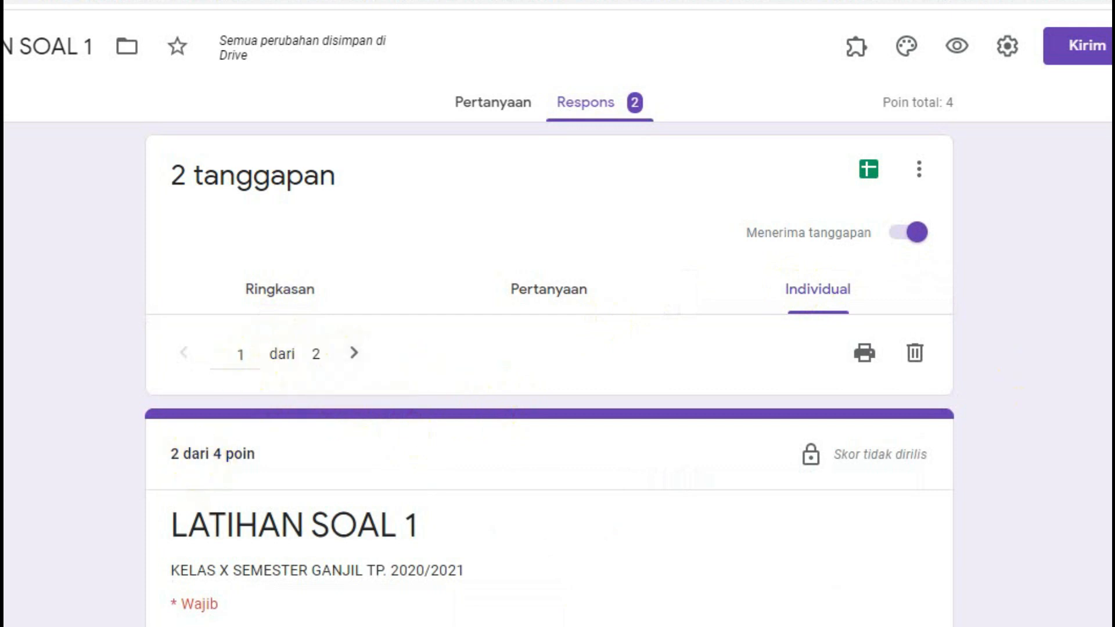
{"action": "scroll", "coordinate": [311, 483], "scroll_direction": "down", "scroll_amount": 5}
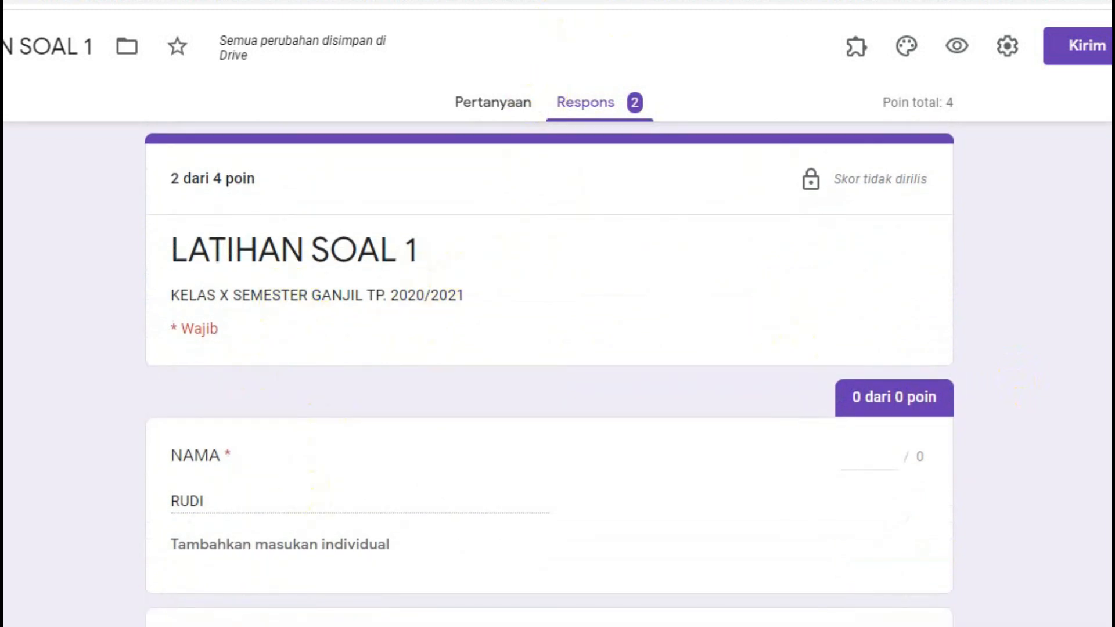
{"action": "scroll", "coordinate": [281, 368], "scroll_direction": "up", "scroll_amount": 3}
- Go to the second individual response and examine its identity details, graded answers and correct answers
{"action": "left_click", "coordinate": [354, 268]}
{"action": "scroll", "coordinate": [406, 431], "scroll_direction": "down", "scroll_amount": 5}
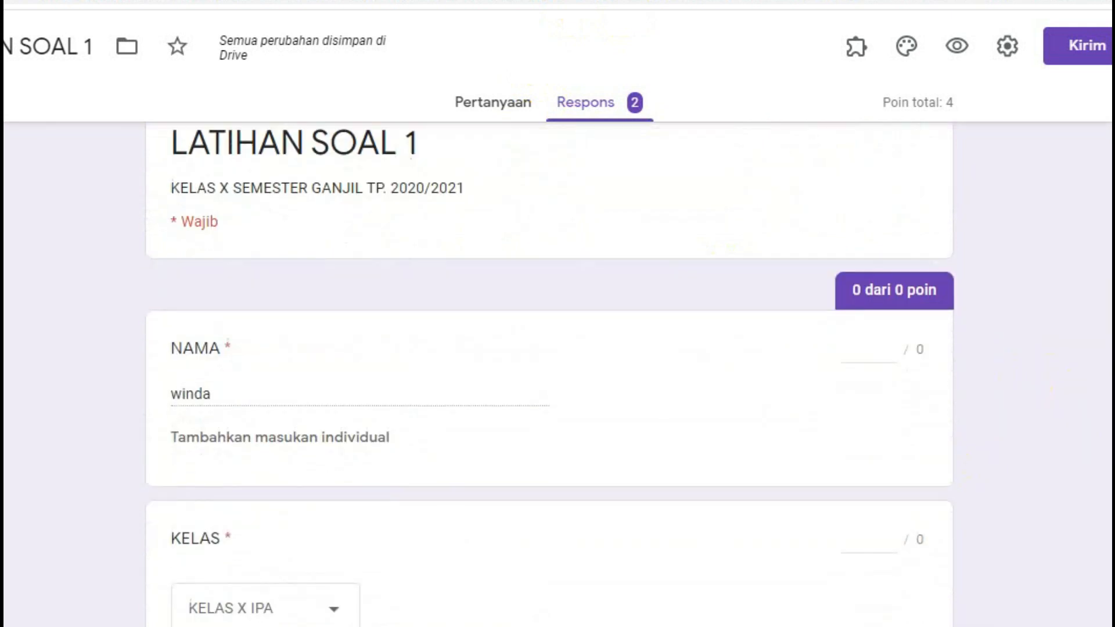
{"action": "scroll", "coordinate": [550, 372], "scroll_direction": "down", "scroll_amount": 10}
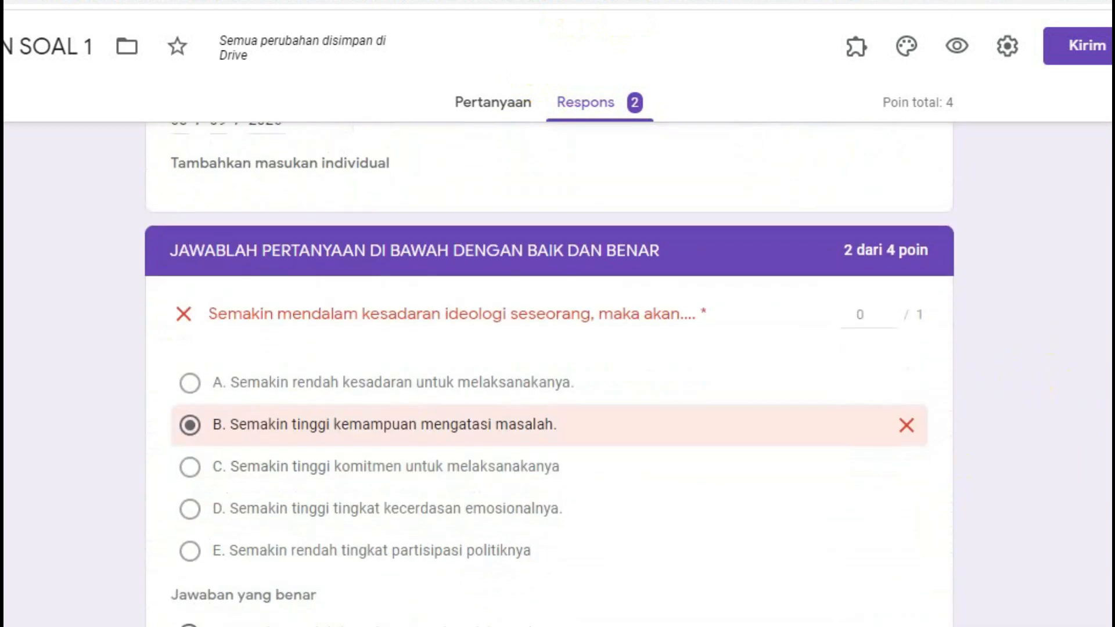
{"action": "scroll", "coordinate": [550, 372], "scroll_direction": "up", "scroll_amount": 12}
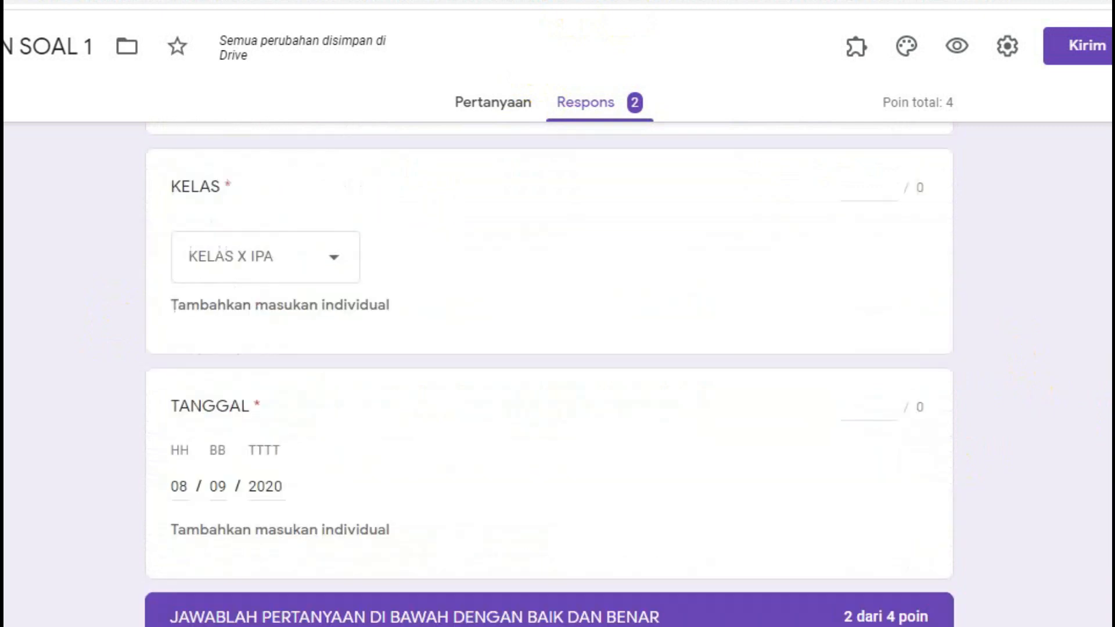
{"action": "scroll", "coordinate": [549, 372], "scroll_direction": "down", "scroll_amount": 10}
{"action": "scroll", "coordinate": [549, 372], "scroll_direction": "down", "scroll_amount": 20}
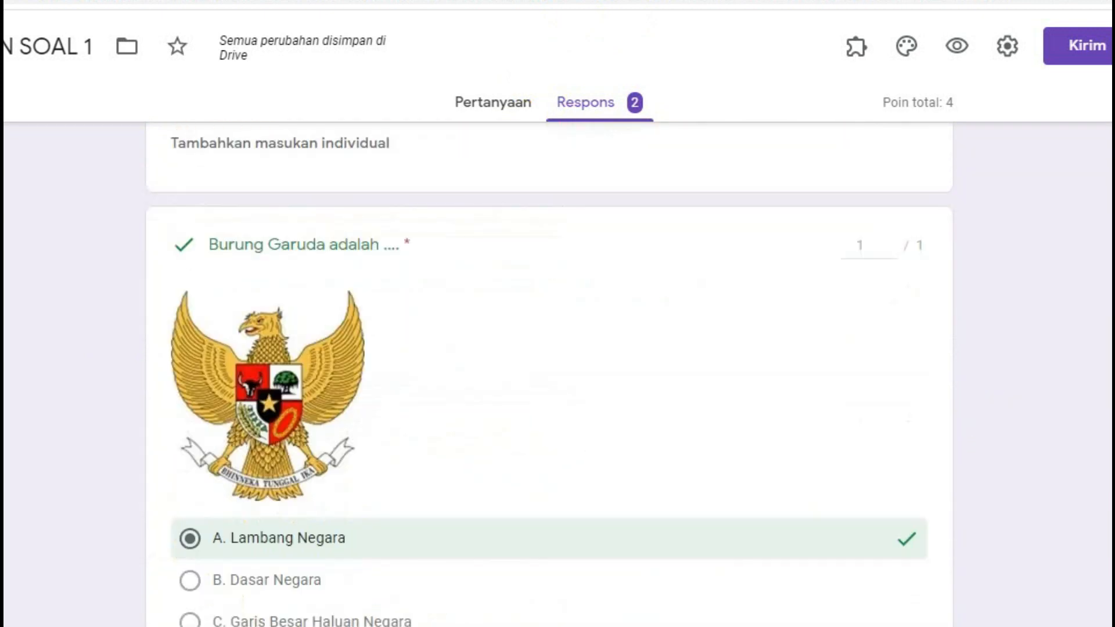
{"action": "scroll", "coordinate": [549, 371], "scroll_direction": "down", "scroll_amount": 2}
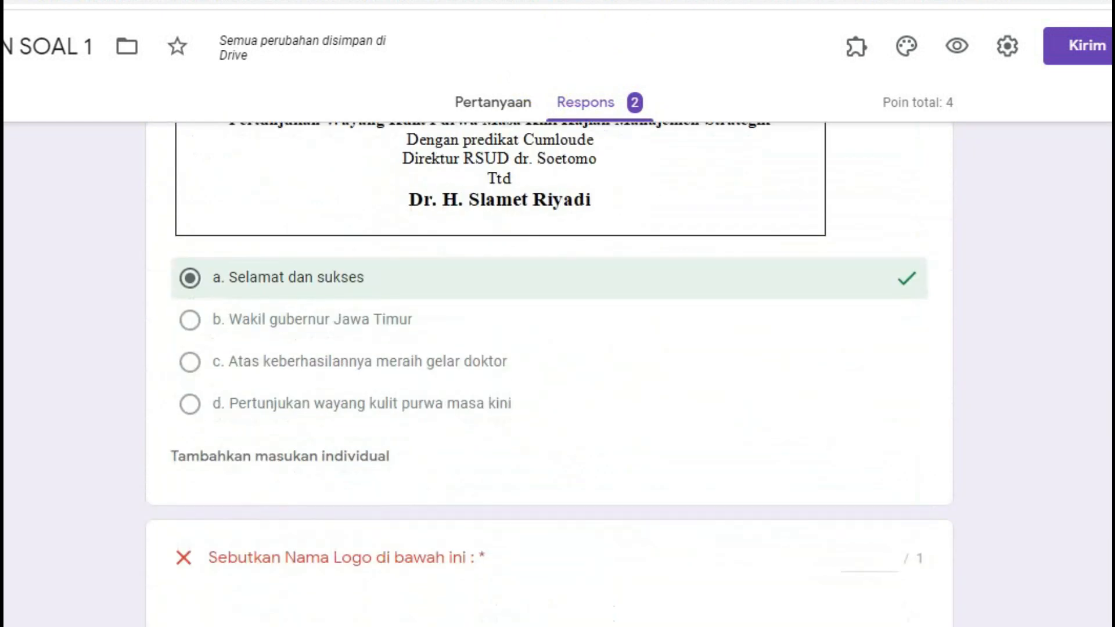
{"action": "scroll", "coordinate": [549, 371], "scroll_direction": "down", "scroll_amount": 9}
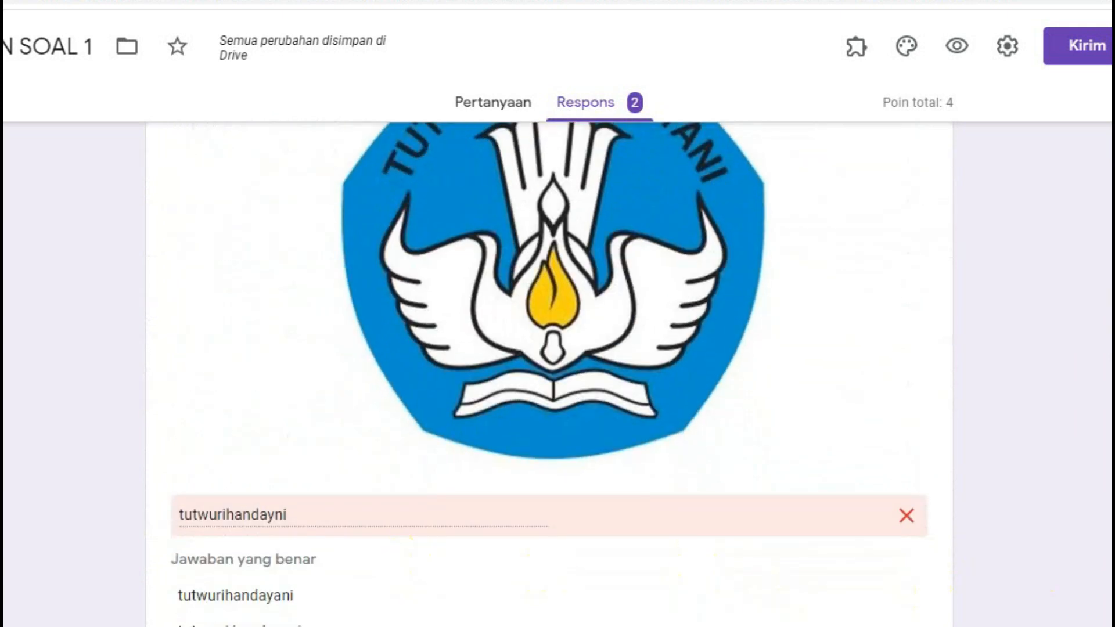
{"action": "scroll", "coordinate": [349, 544], "scroll_direction": "up", "scroll_amount": 15}
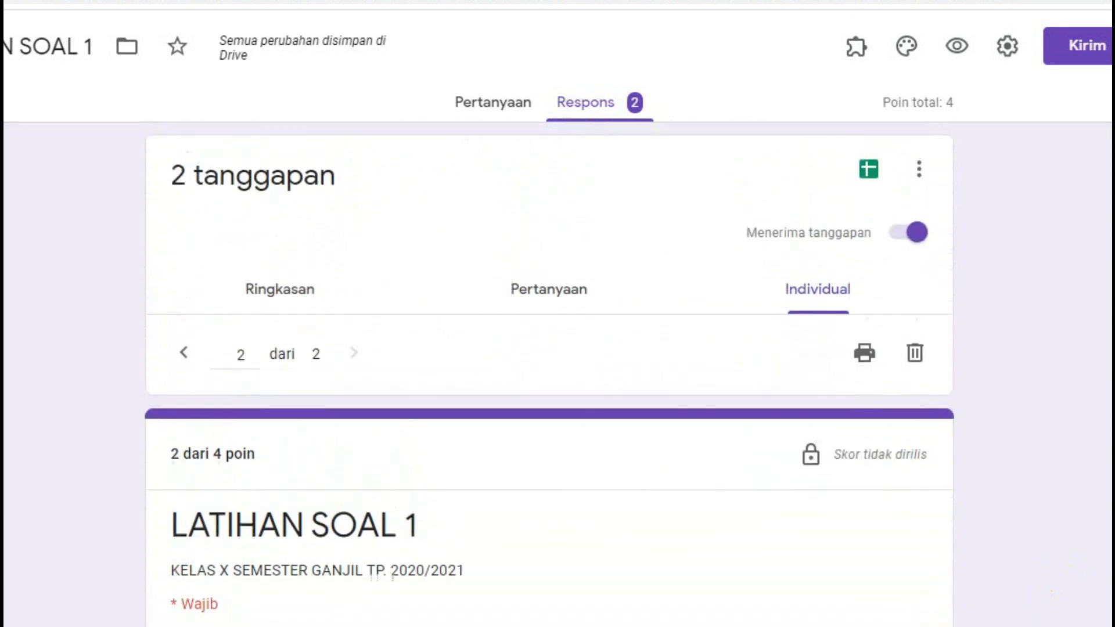
- Return to the first individual response and examine which quiz questions were answered correctly, down to the logo question
{"action": "left_click", "coordinate": [183, 353]}
{"action": "scroll", "coordinate": [550, 374], "scroll_direction": "down", "scroll_amount": 3}
{"action": "scroll", "coordinate": [550, 374], "scroll_direction": "up", "scroll_amount": 3}
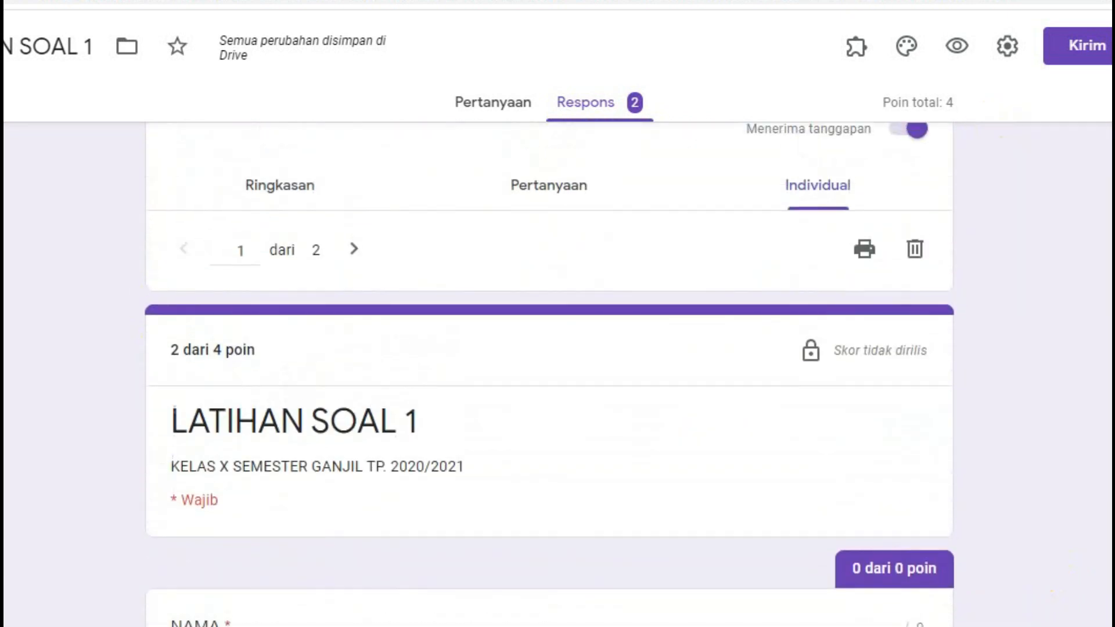
{"action": "scroll", "coordinate": [550, 375], "scroll_direction": "down", "scroll_amount": 7}
{"action": "scroll", "coordinate": [550, 375], "scroll_direction": "down", "scroll_amount": 10}
{"action": "scroll", "coordinate": [549, 374], "scroll_direction": "down", "scroll_amount": 6}
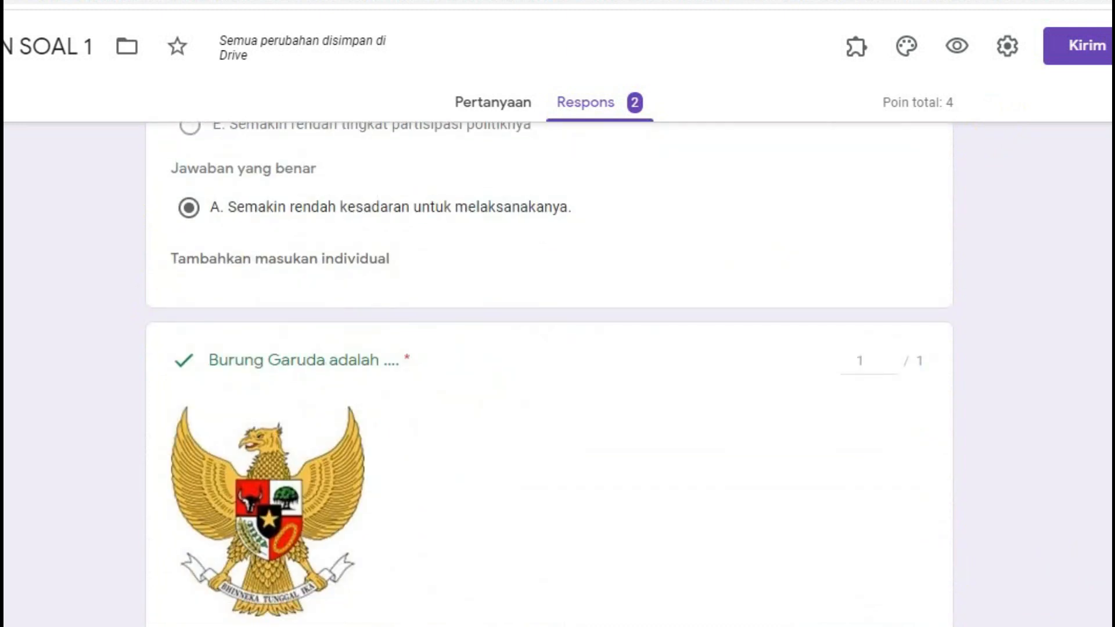
{"action": "scroll", "coordinate": [550, 375], "scroll_direction": "down", "scroll_amount": 12}
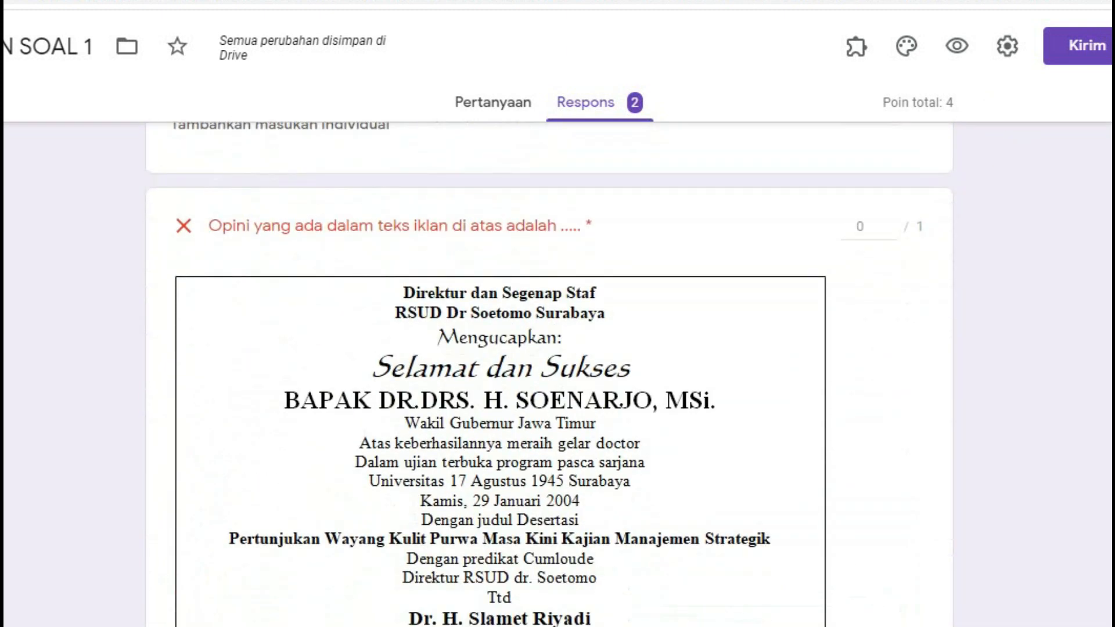
{"action": "scroll", "coordinate": [550, 374], "scroll_direction": "down", "scroll_amount": 1}
{"action": "scroll", "coordinate": [550, 375], "scroll_direction": "down", "scroll_amount": 16}
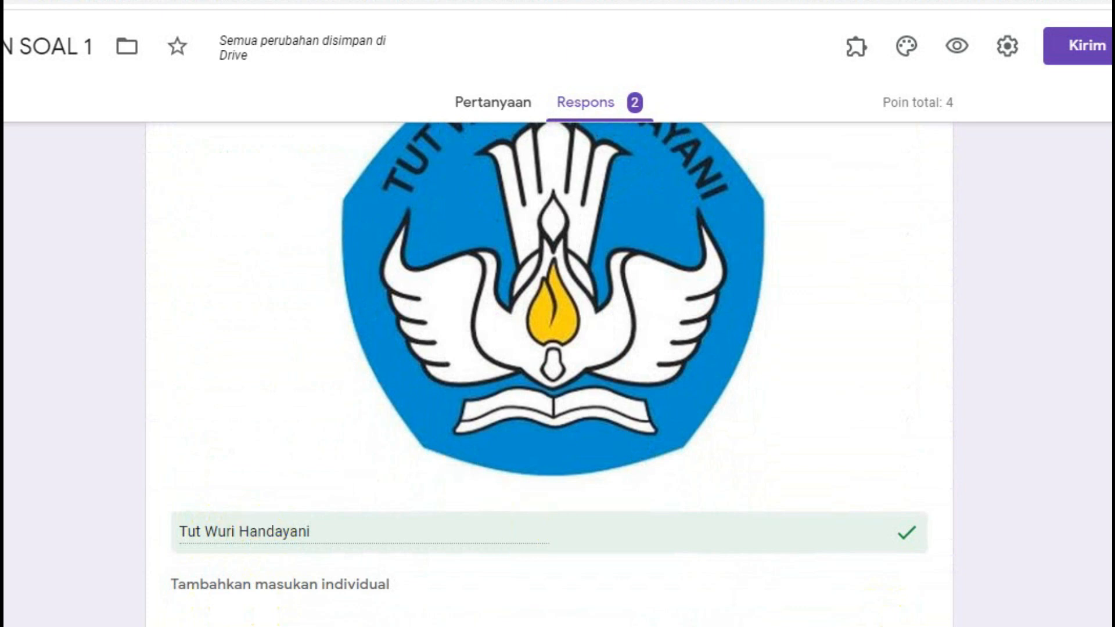
- Create a new spreadsheet named LATIHAN SOAL 1 (Respons) as the destination for the form's responses
{"action": "scroll", "coordinate": [549, 374], "scroll_direction": "down", "scroll_amount": 7}
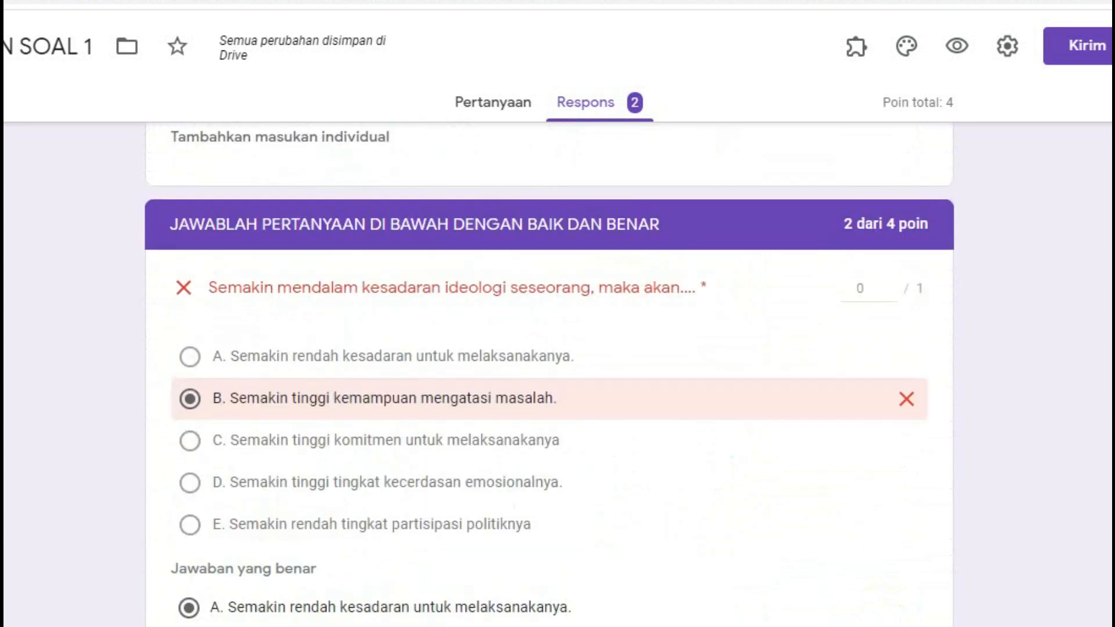
{"action": "scroll", "coordinate": [550, 375], "scroll_direction": "up", "scroll_amount": 15}
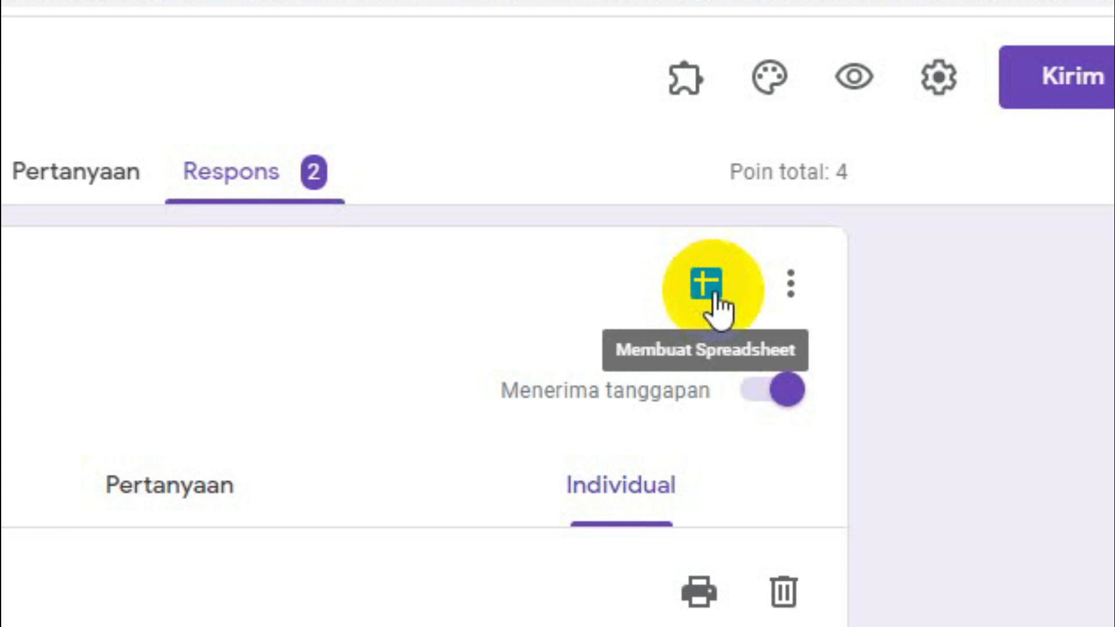
{"action": "left_click", "coordinate": [714, 289]}
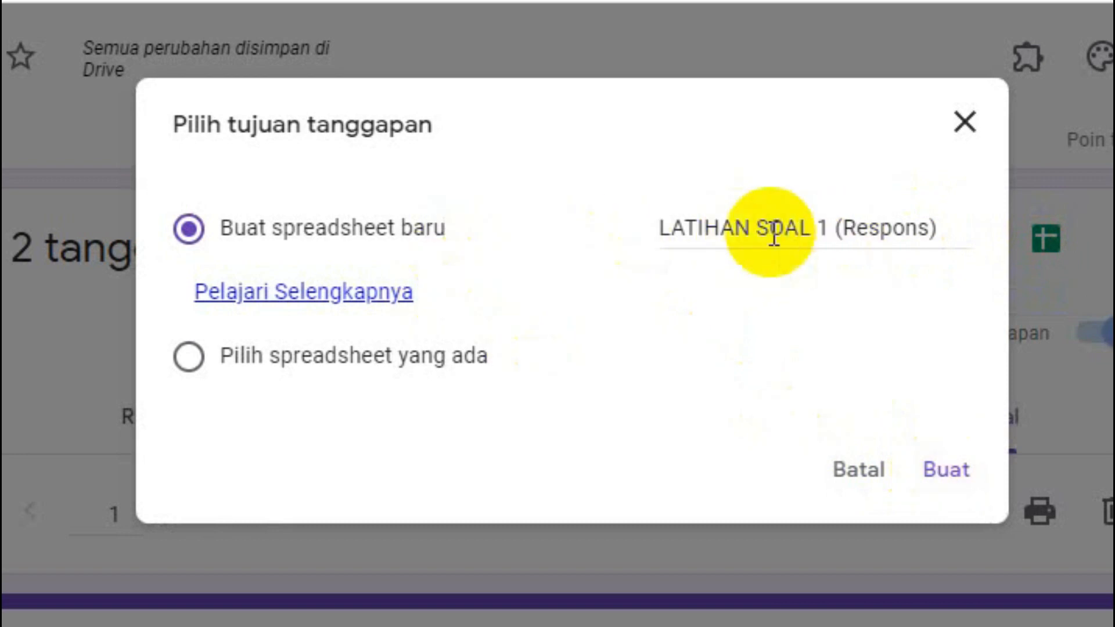
{"action": "left_click", "coordinate": [950, 463]}
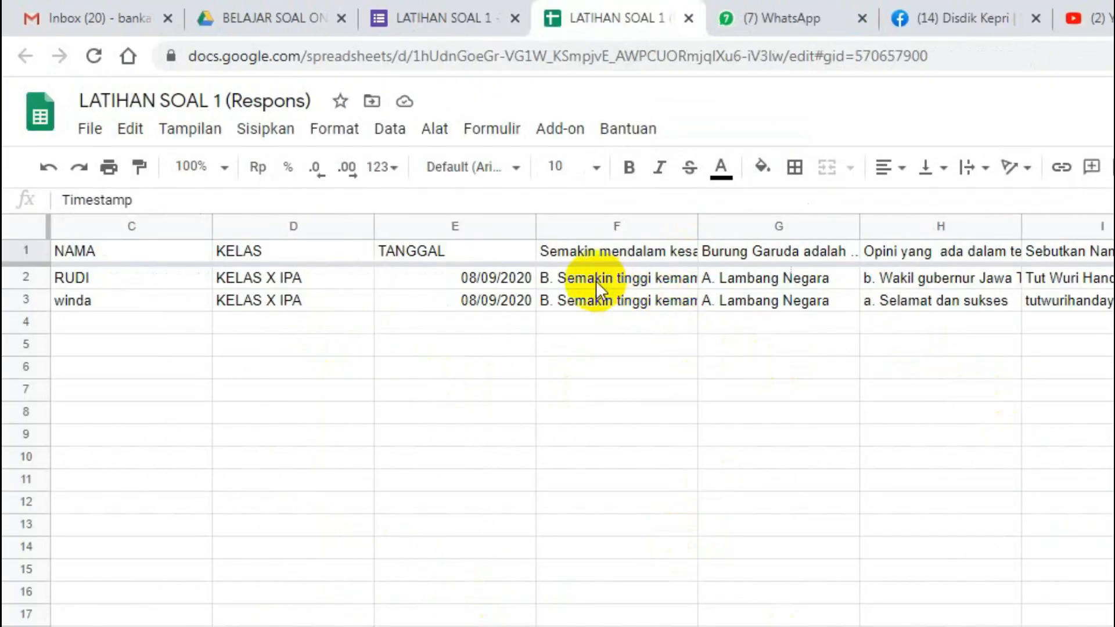
- Examine the recorded first answer and the four question headers in the response spreadsheet, then the Timestamp and Score columns
{"action": "left_click", "coordinate": [596, 280]}
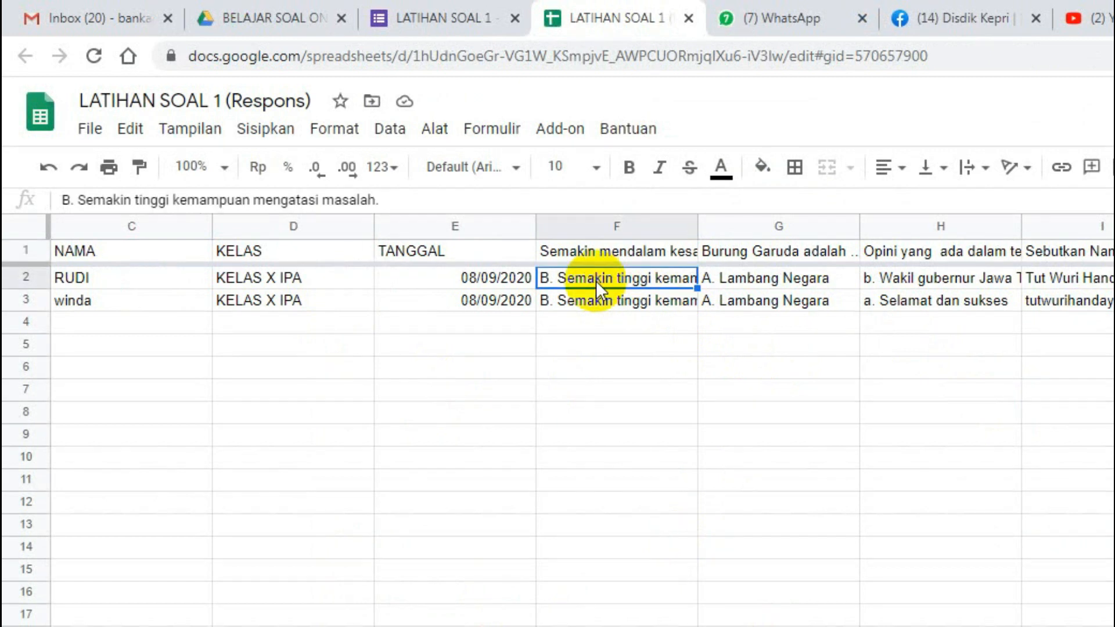
{"action": "left_click", "coordinate": [647, 251]}
{"action": "left_click", "coordinate": [760, 251]}
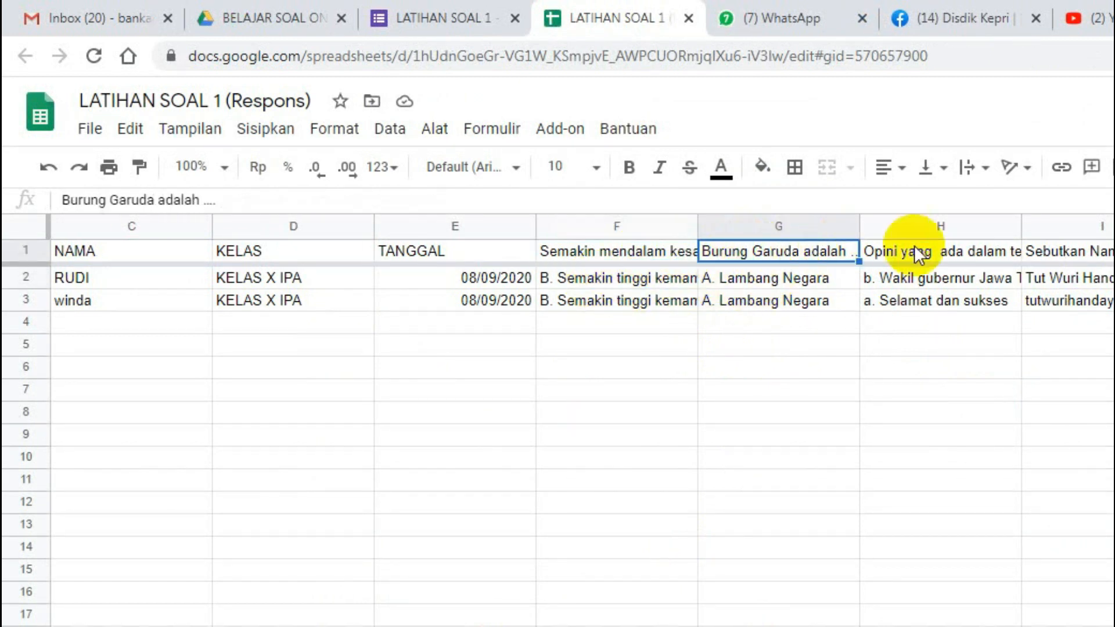
{"action": "left_click", "coordinate": [921, 253]}
{"action": "left_click", "coordinate": [1068, 252]}
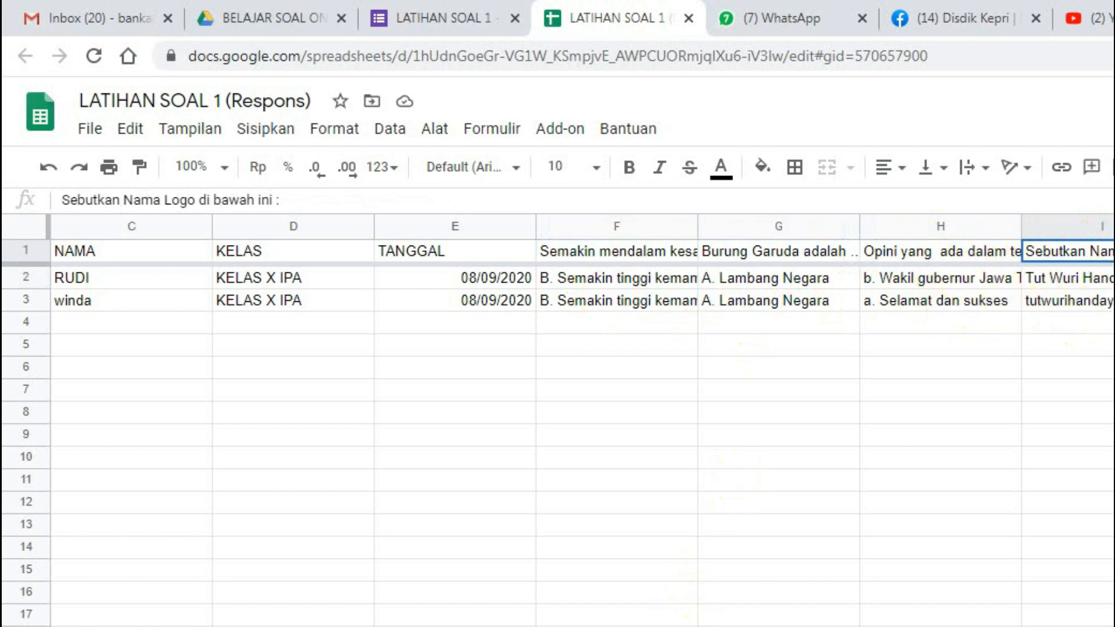
{"action": "scroll", "coordinate": [581, 407], "scroll_direction": "left", "scroll_amount": 3}
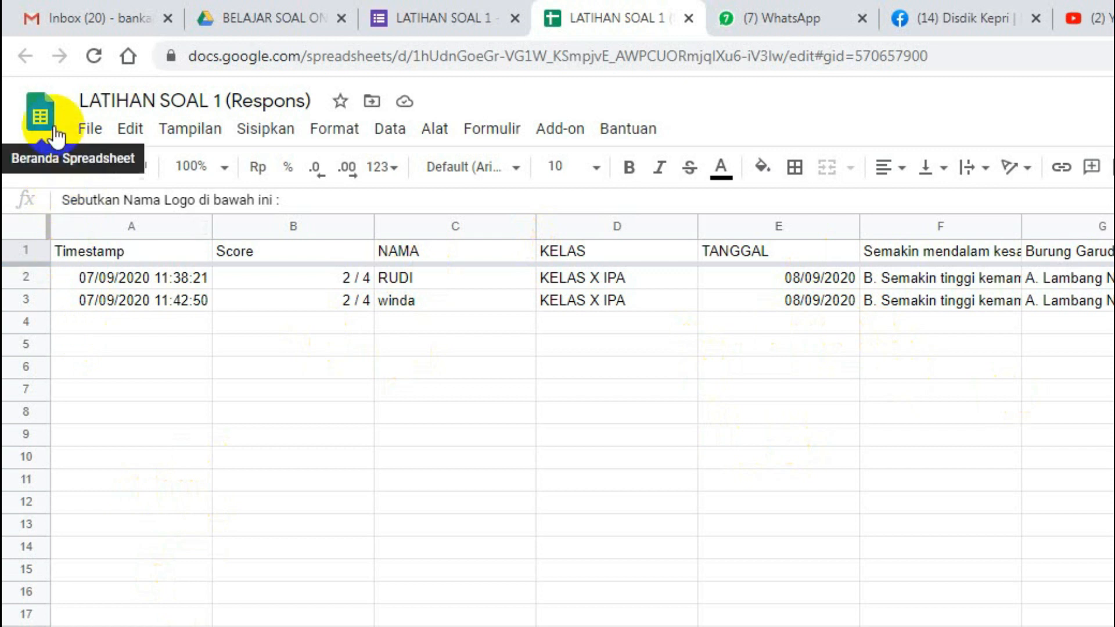
- Look up the spreadsheet's download formats, including Microsoft Excel (.xlsx), and close the response spreadsheet
{"action": "left_click", "coordinate": [90, 129]}
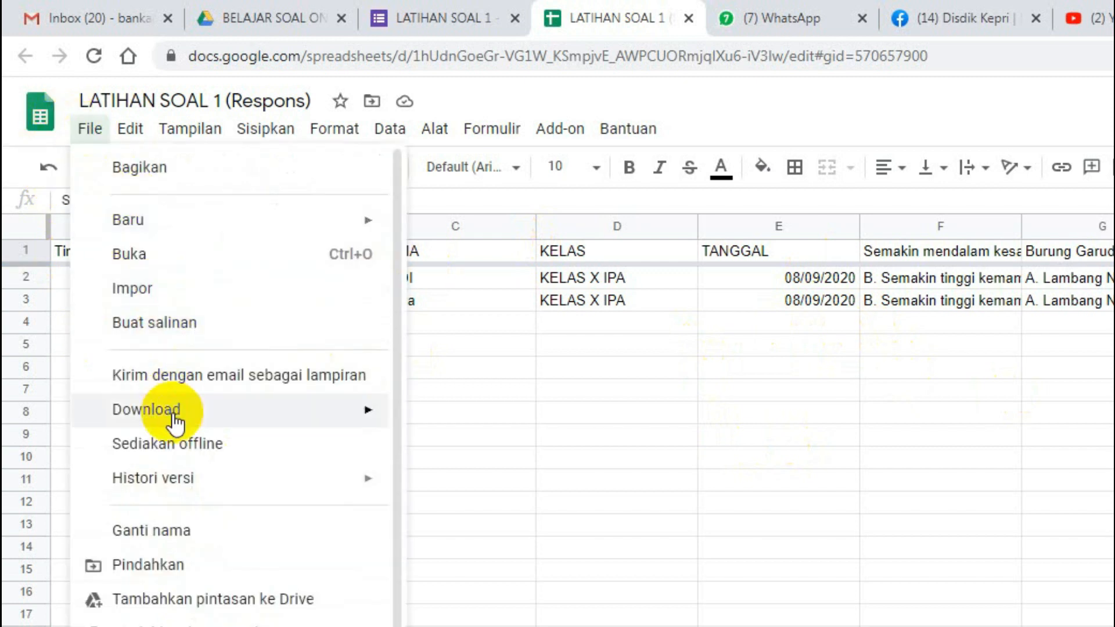
{"action": "mouse_move", "coordinate": [174, 415]}
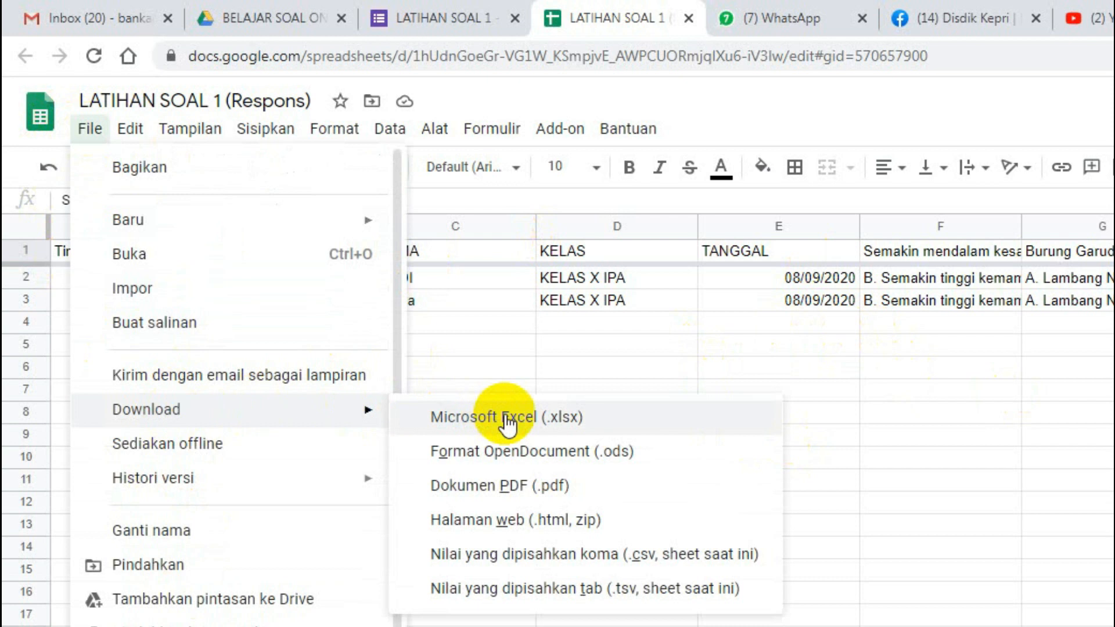
{"action": "left_click", "coordinate": [944, 417]}
{"action": "left_click", "coordinate": [687, 19]}
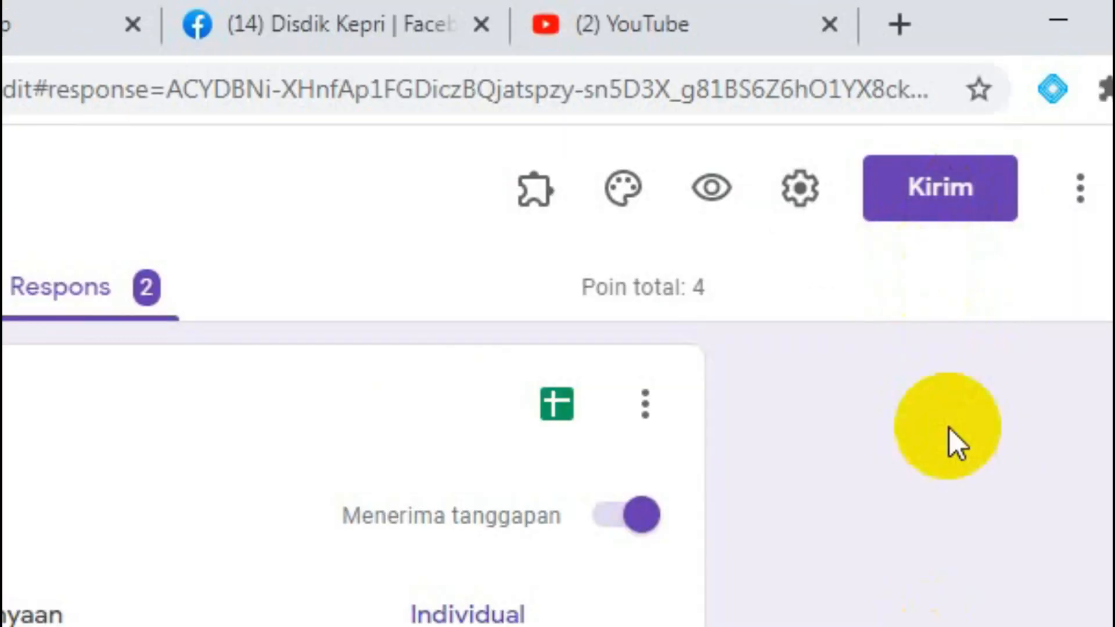
- Generate a shortened share link for the quiz form and copy it
{"action": "left_click", "coordinate": [947, 201]}
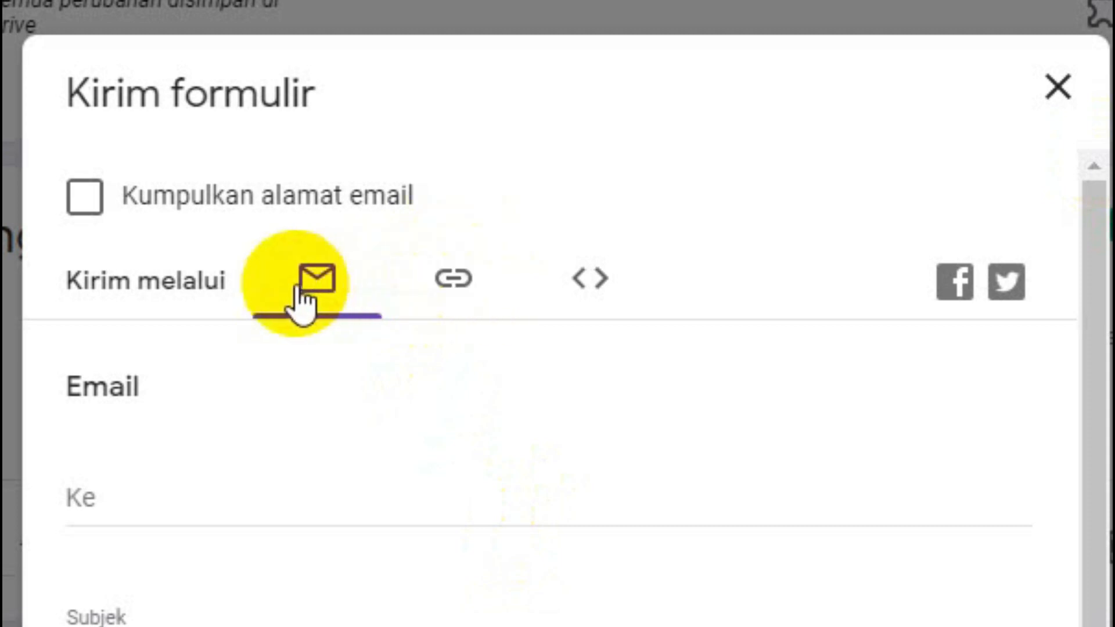
{"action": "left_click", "coordinate": [462, 298]}
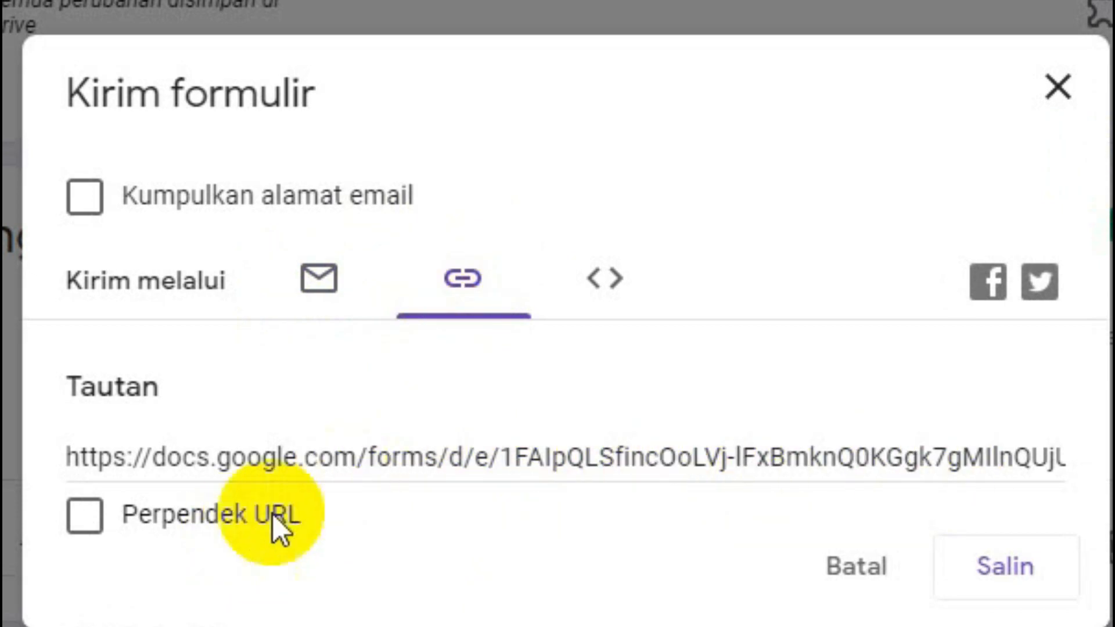
{"action": "left_click", "coordinate": [93, 526]}
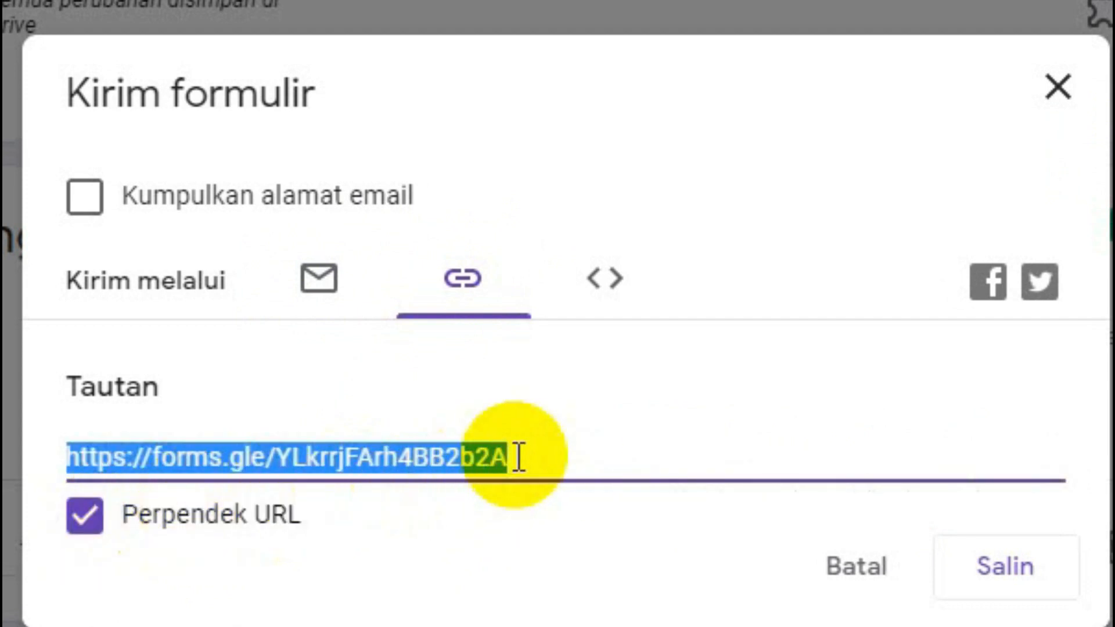
{"action": "left_click", "coordinate": [1028, 590]}
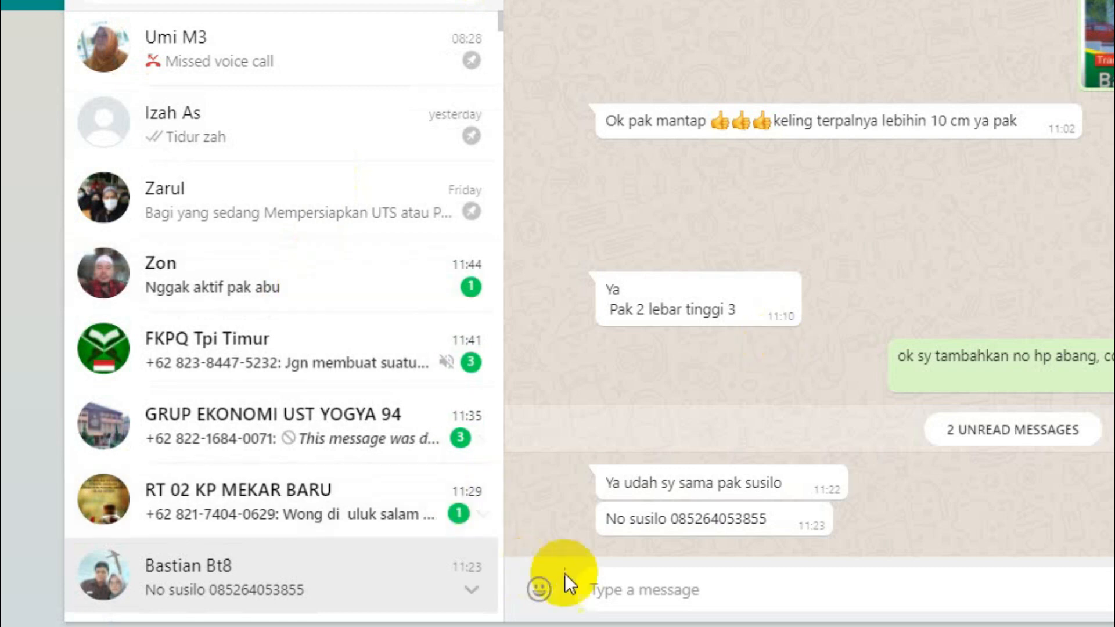
- Switch to WhatsApp, open the third pinned contact's chat and paste the shortened form link into a new message
{"action": "left_click", "coordinate": [322, 215]}
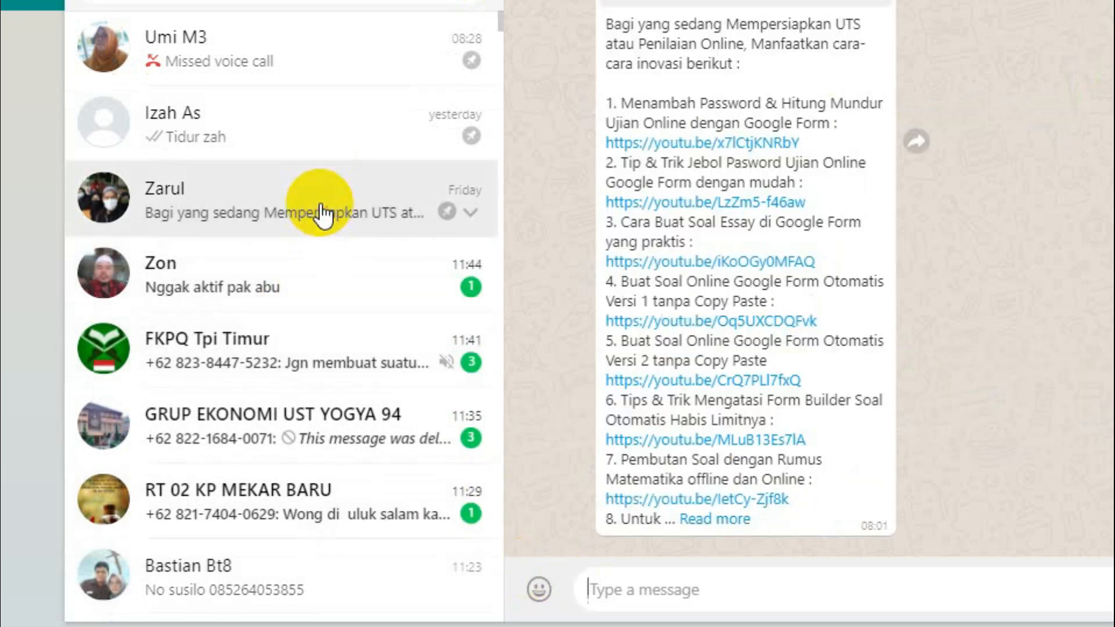
{"action": "left_click", "coordinate": [719, 593]}
{"action": "type", "text": "https://forms.gle/YtkrriFArh4BB2b2A"}
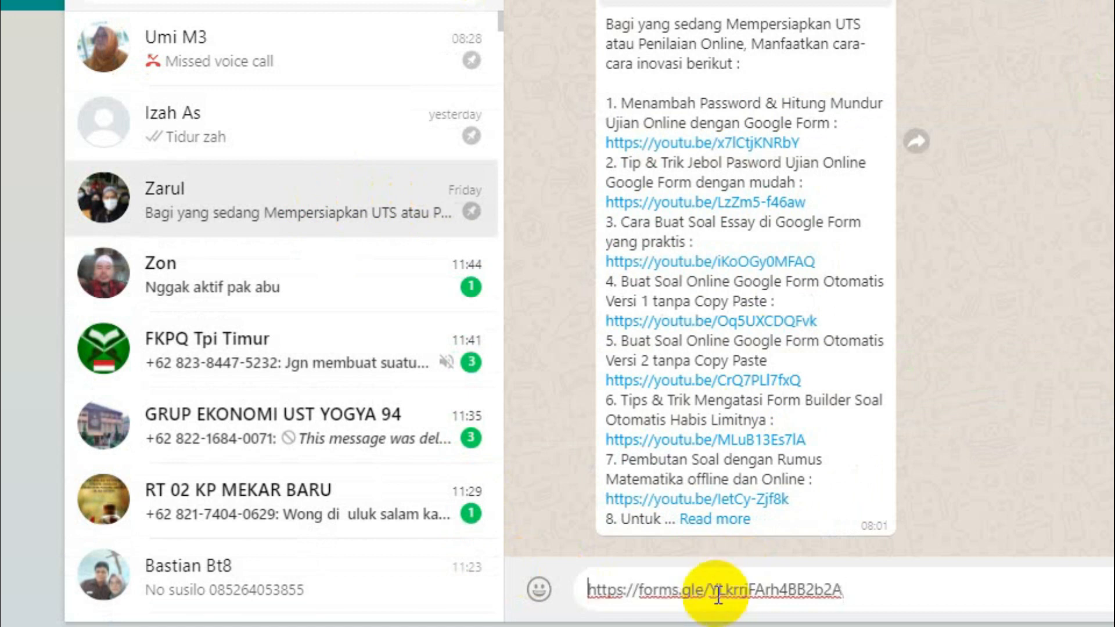
- Add "Silakan Menjawab Pertanyaan di melalui Link ini :" before the form link and send the message
{"action": "type", "text": "Silakan Menjawab"}
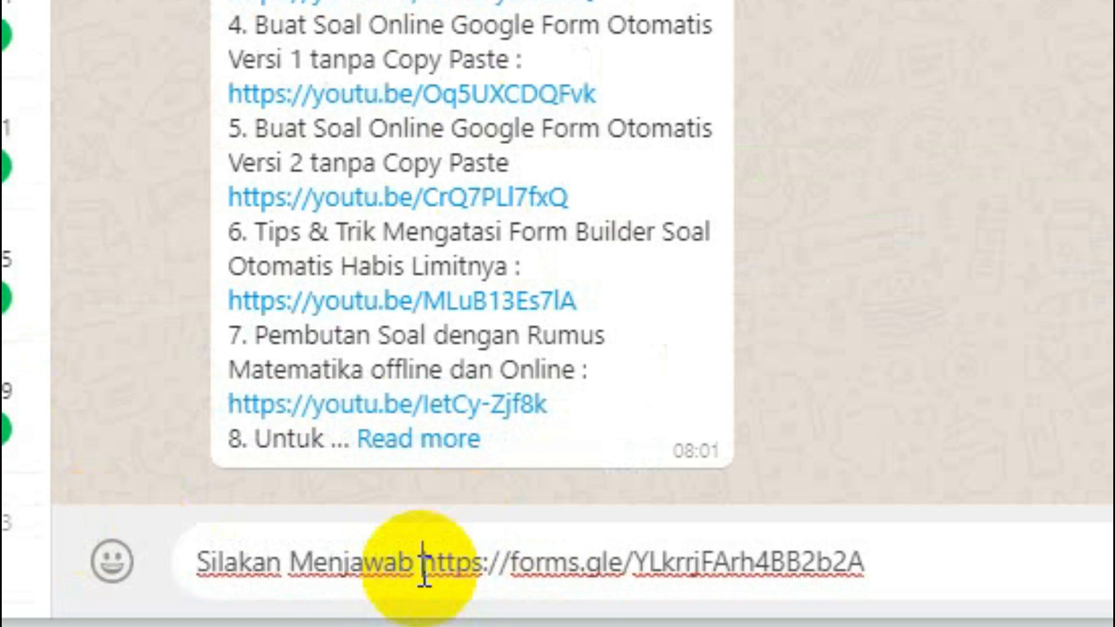
{"action": "type", "text": " Pertanta"}
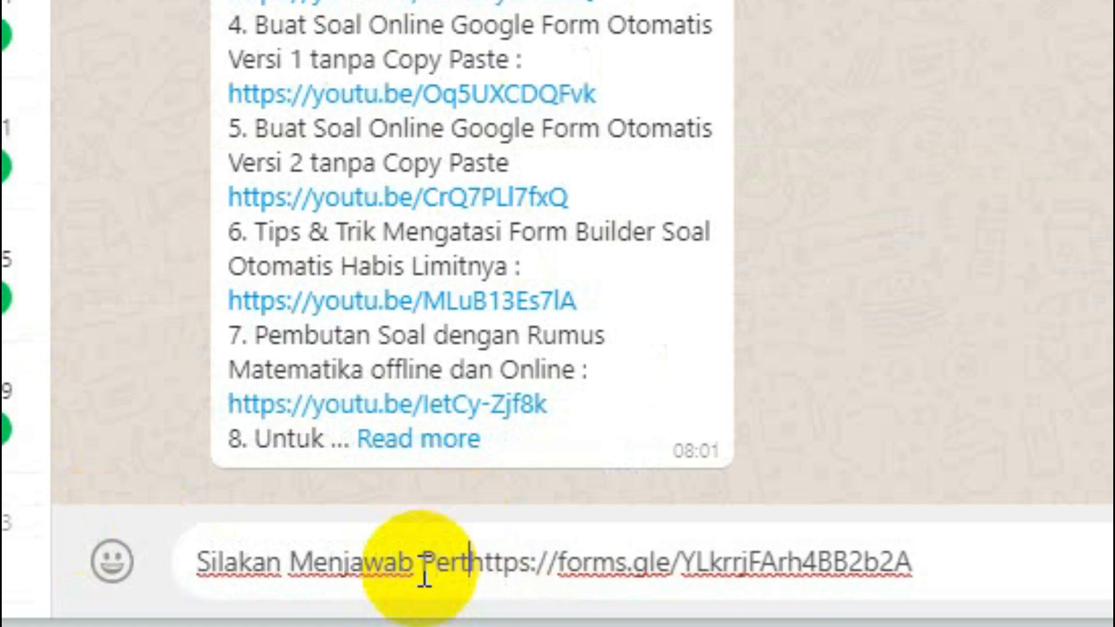
{"action": "key", "text": "ctrl+BackSpace"}
{"action": "type", "text": "Pertany"}
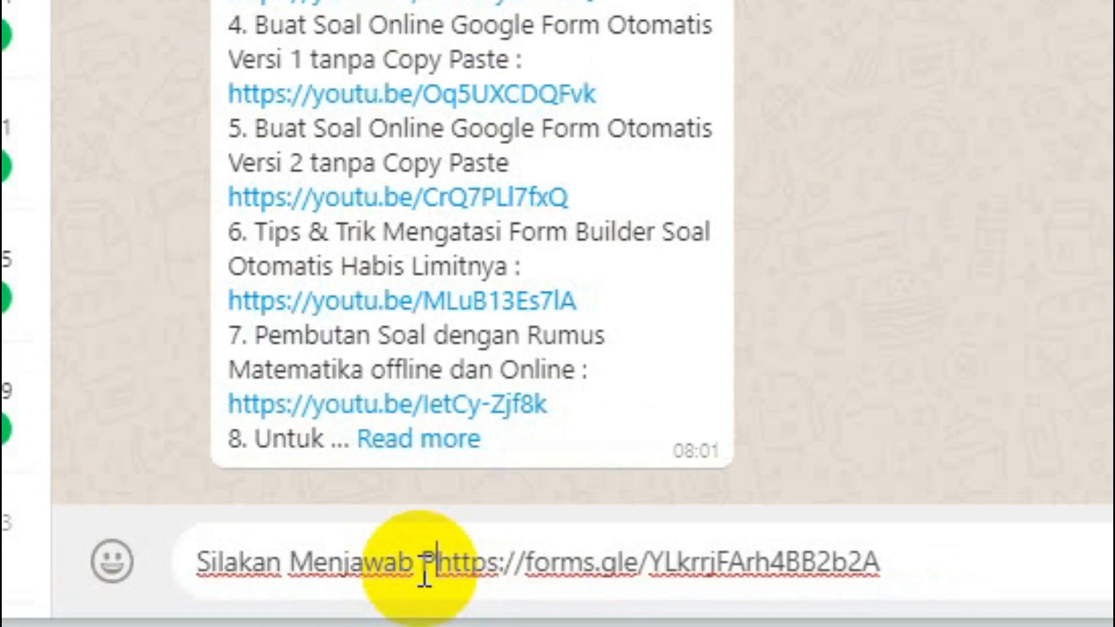
{"action": "type", "text": "aan di "}
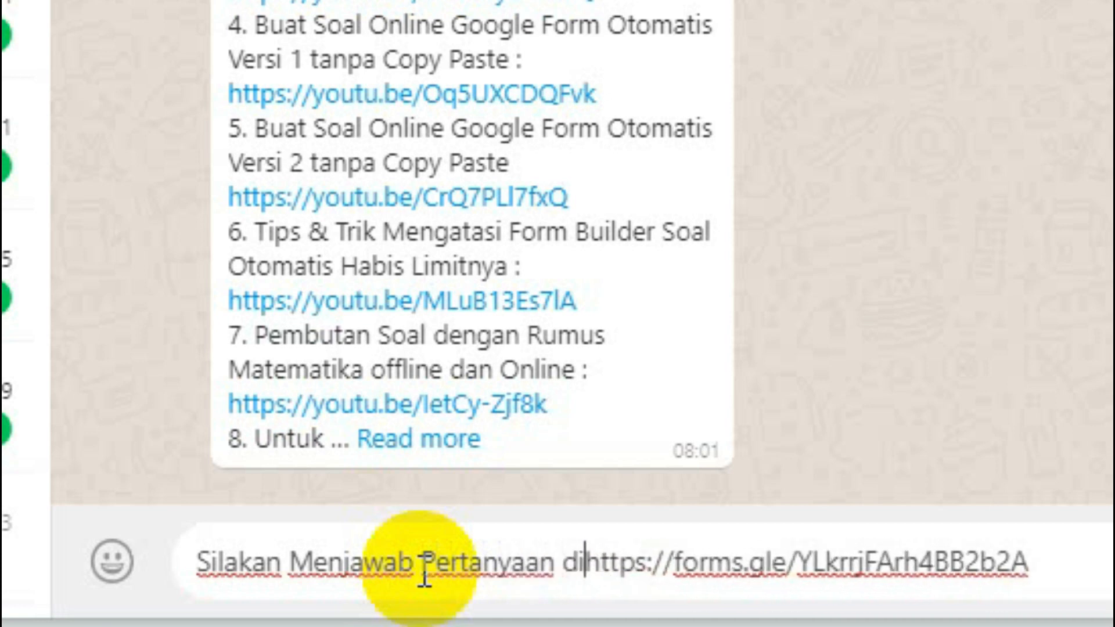
{"action": "type", "text": "melalui Li"}
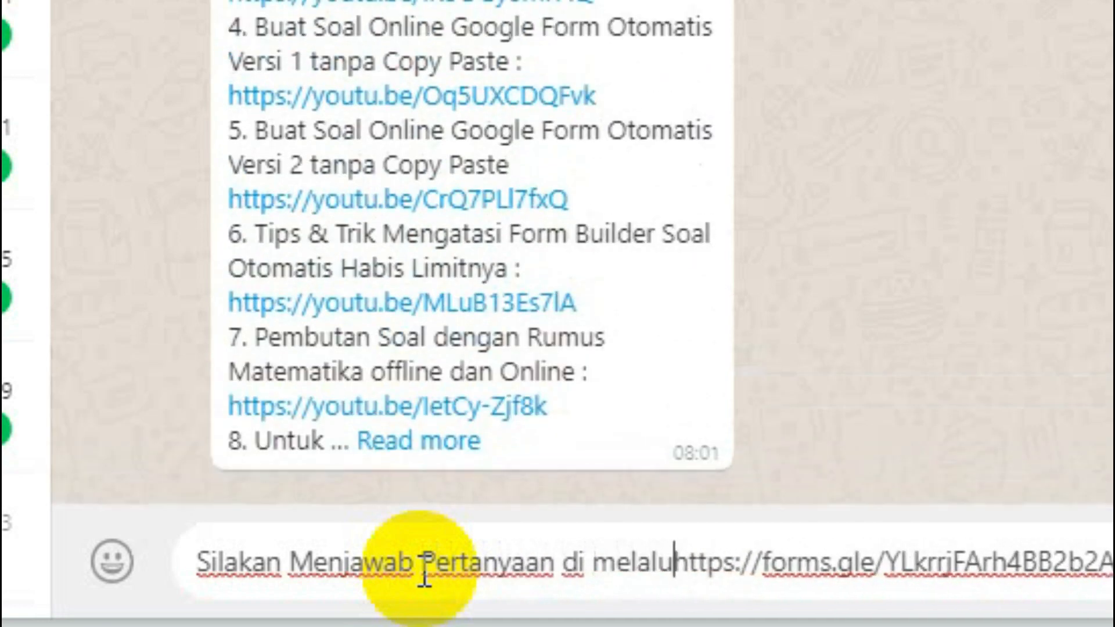
{"action": "type", "text": "nk ini "}
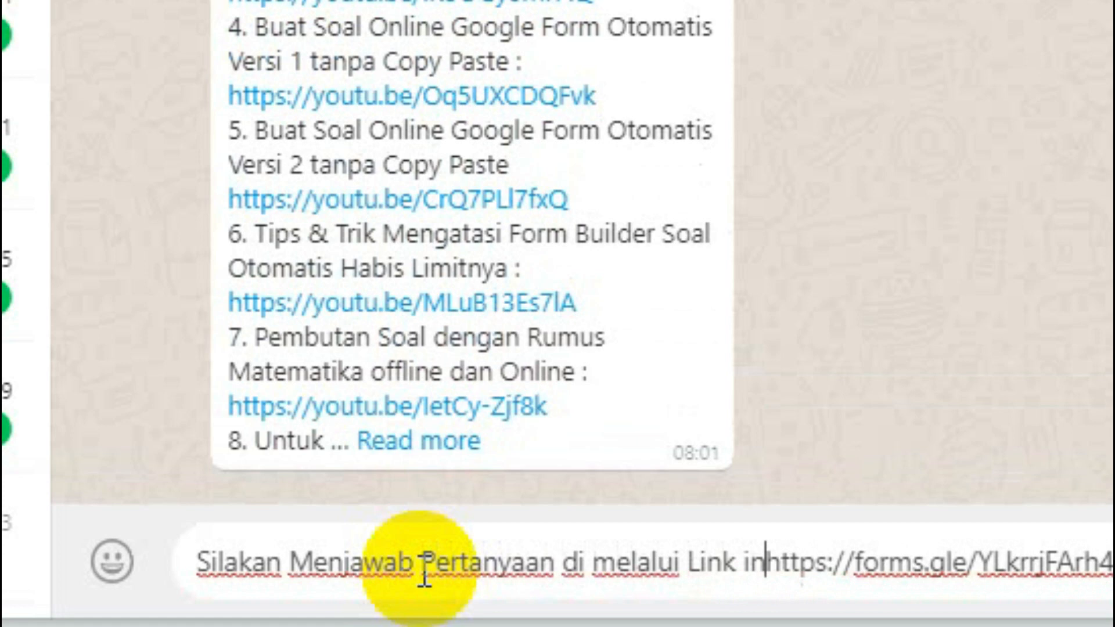
{"action": "type", "text": ":"}
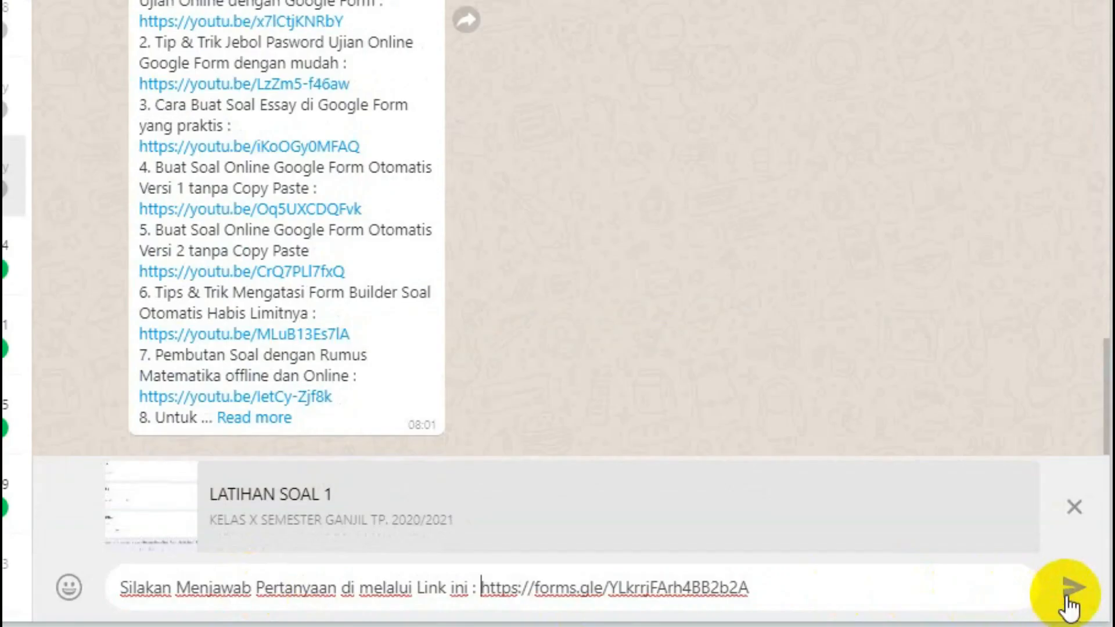
{"action": "left_click", "coordinate": [1069, 599]}
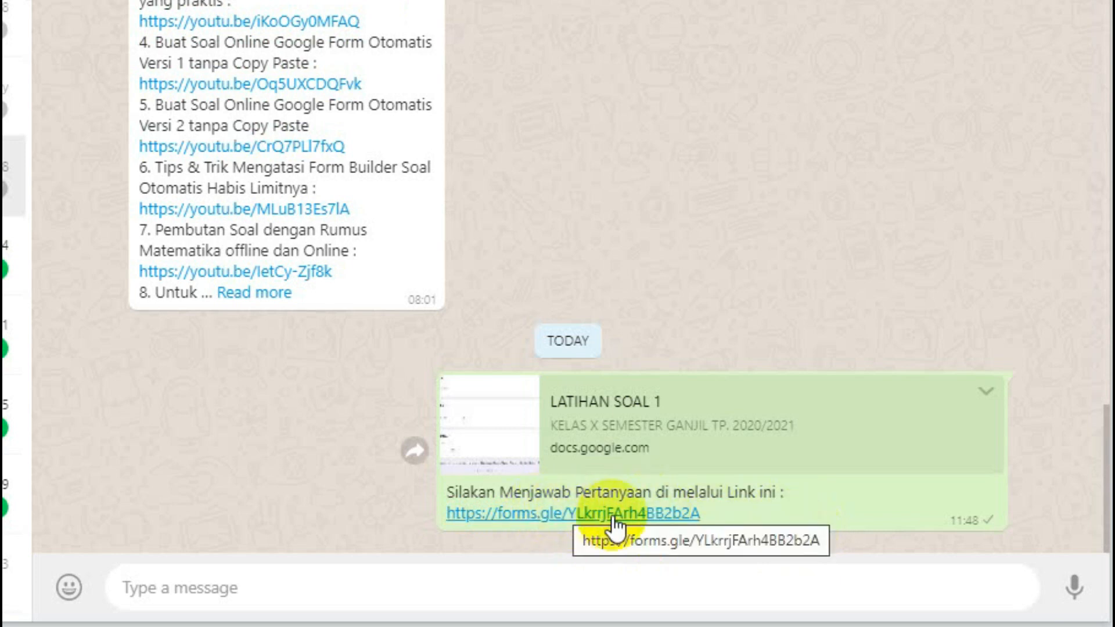
- Check the form and response files in the BELAJAR SOAL ONLINE Drive folder, then switch to the PowerPoint presentation
{"action": "left_click", "coordinate": [253, 17]}
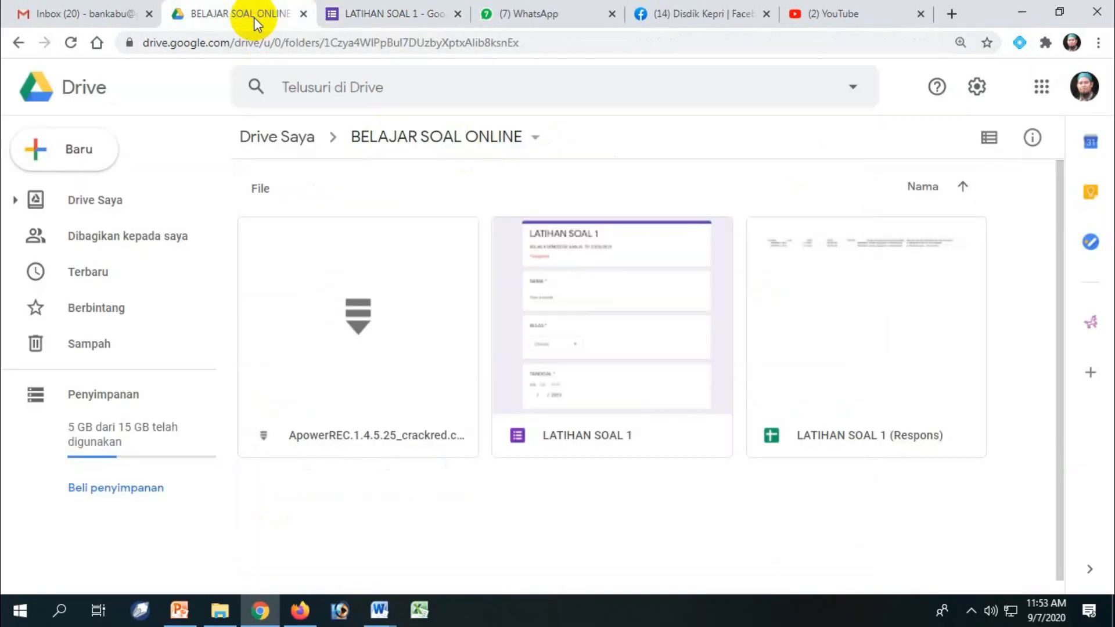
{"action": "left_click", "coordinate": [613, 500]}
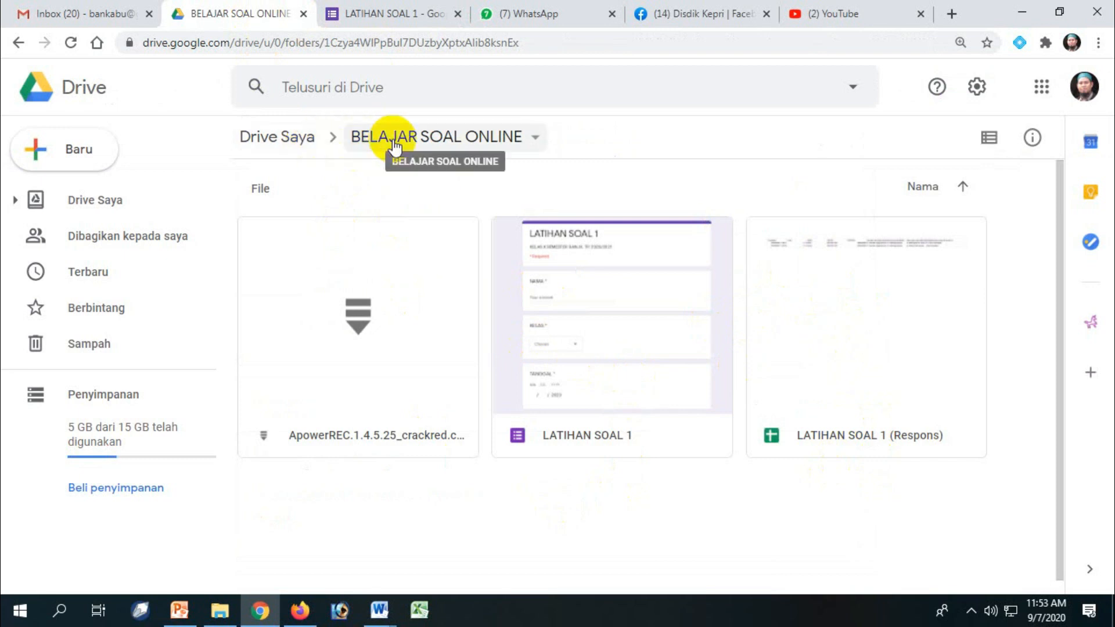
{"action": "left_click", "coordinate": [179, 610]}
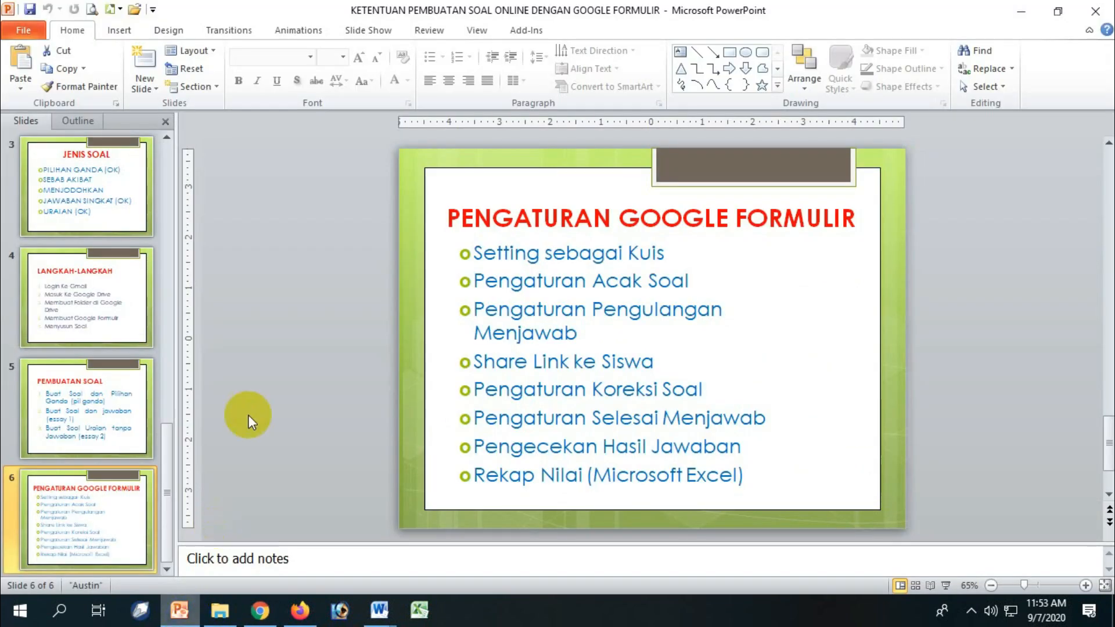